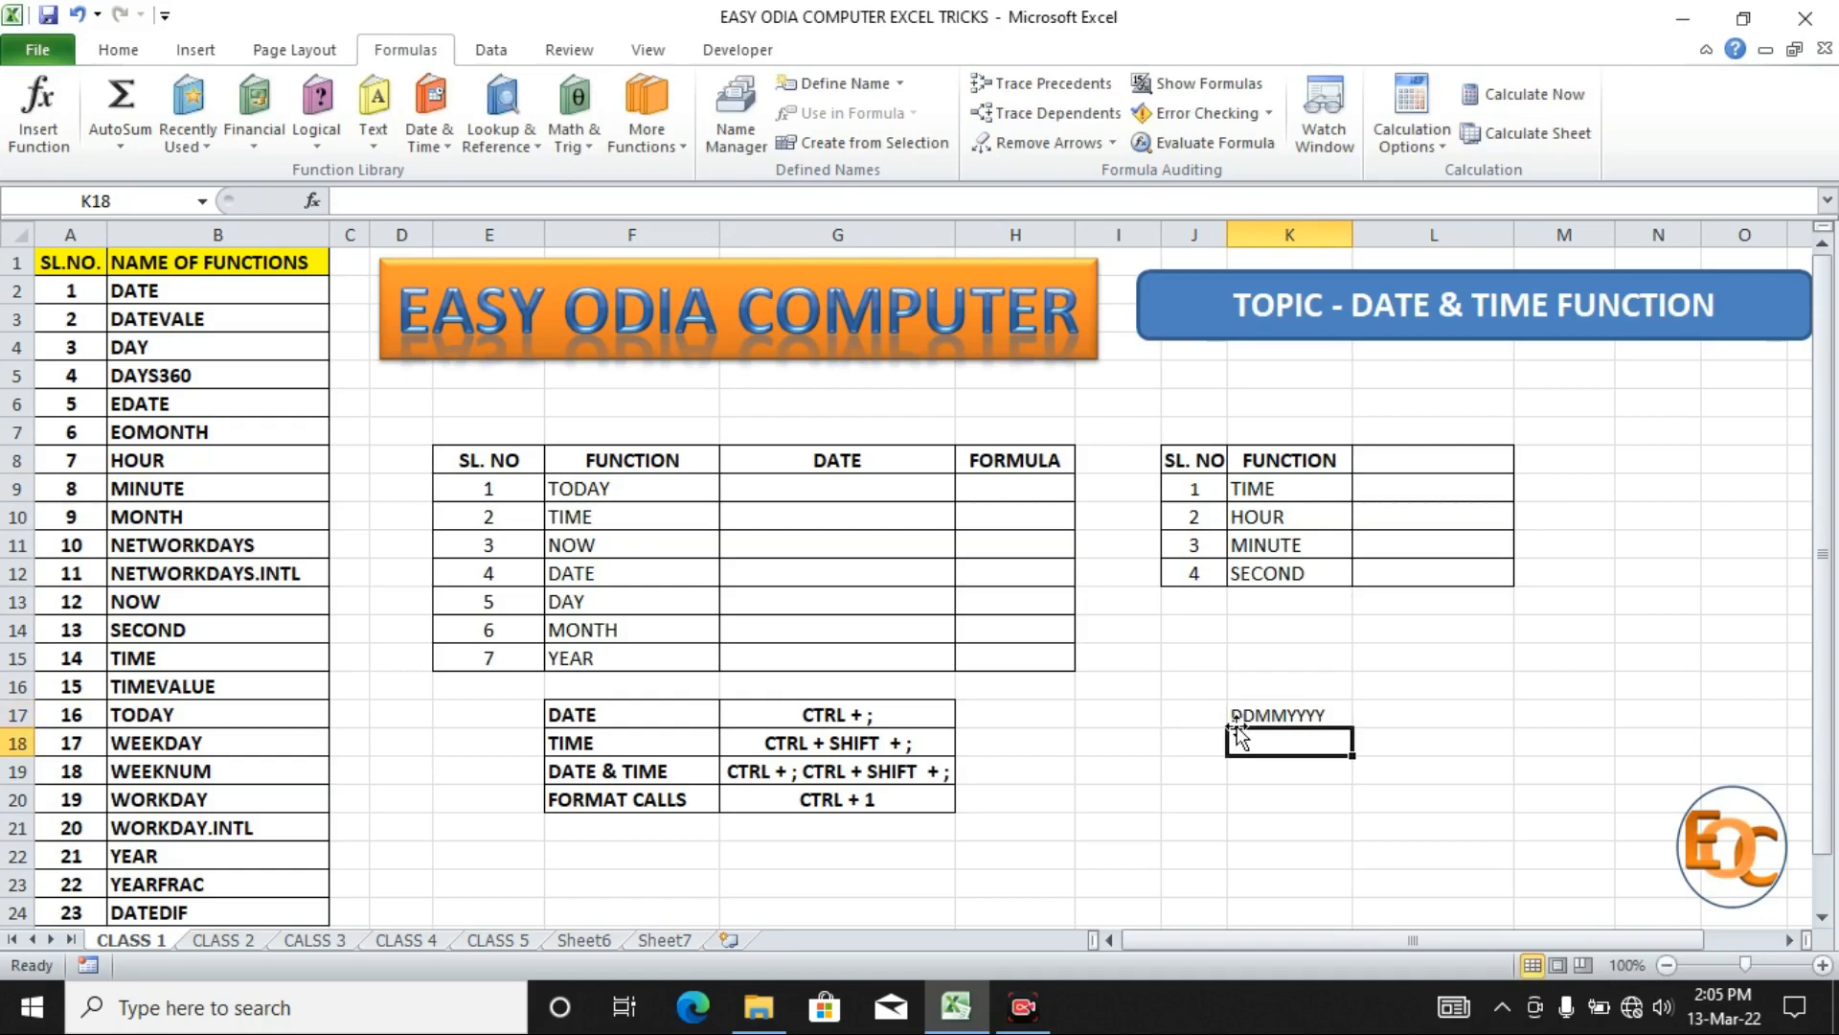
Enter the date 13/03/2022 in the DATE column of the TODAY row (G9).
{"action": "left_click", "coordinate": [856, 491]}
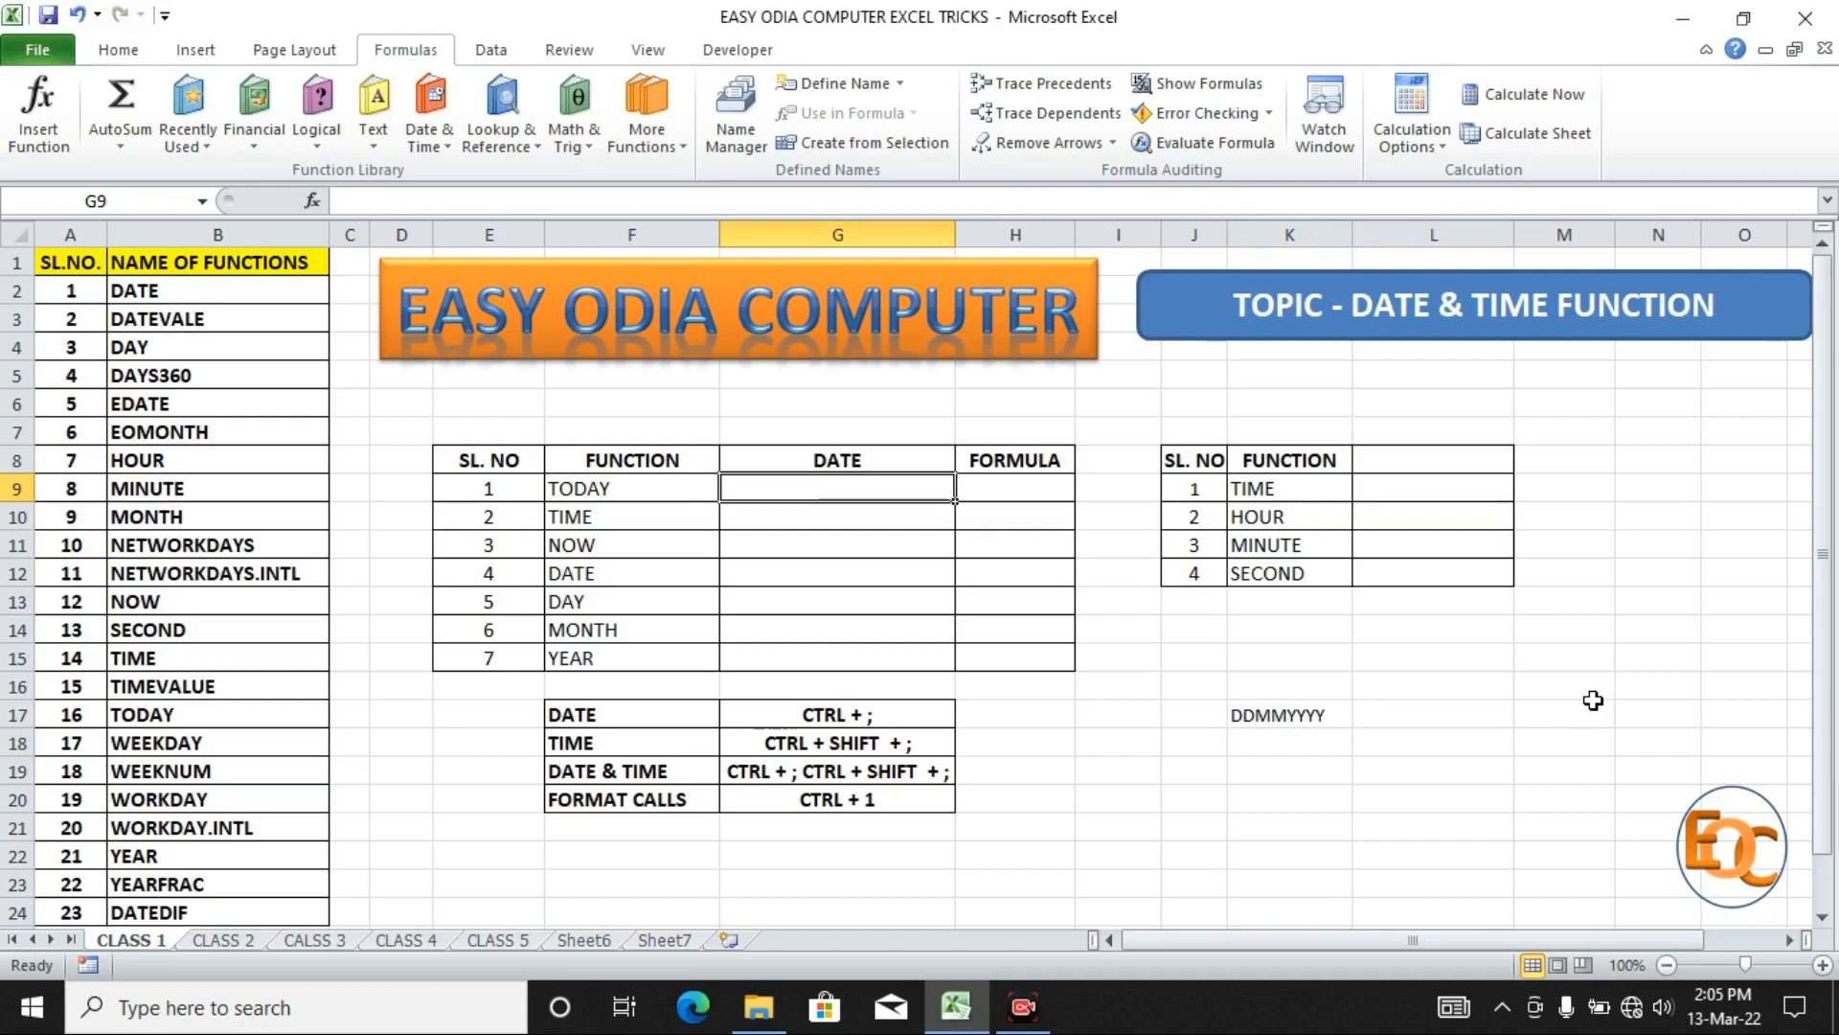
{"action": "type", "text": "13"}
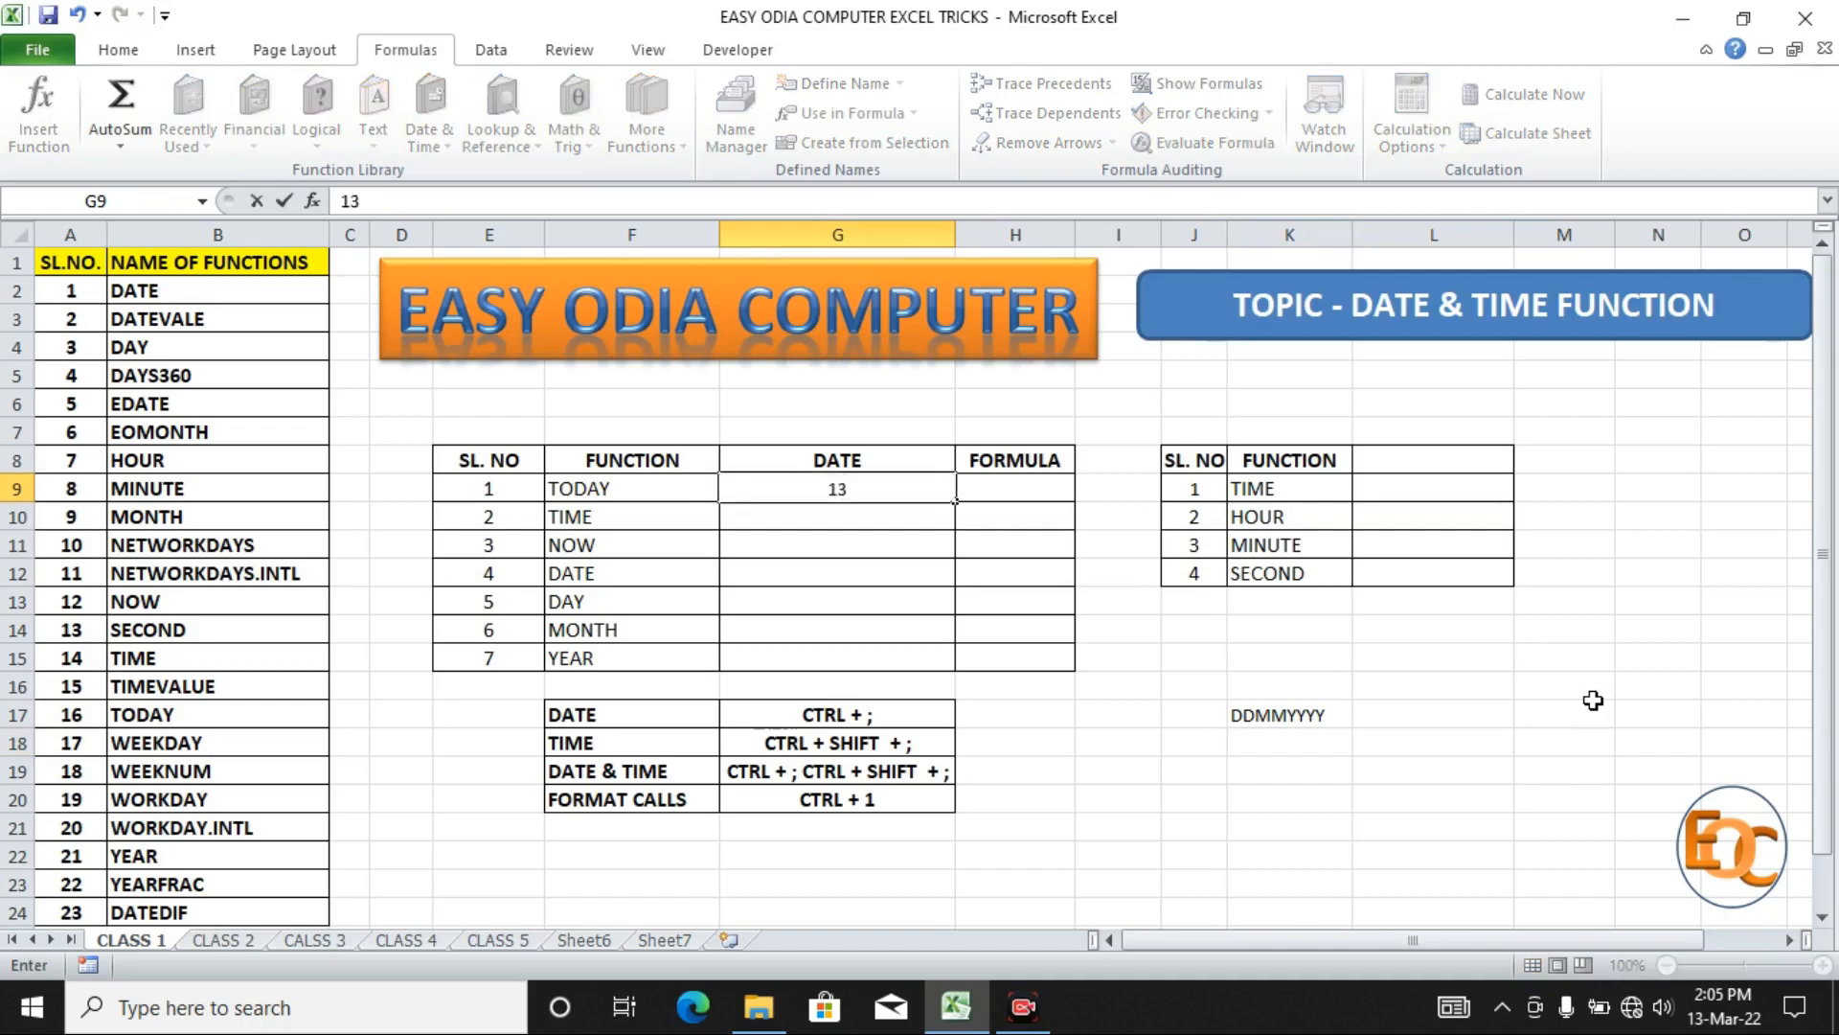
{"action": "type", "text": "/03/2022"}
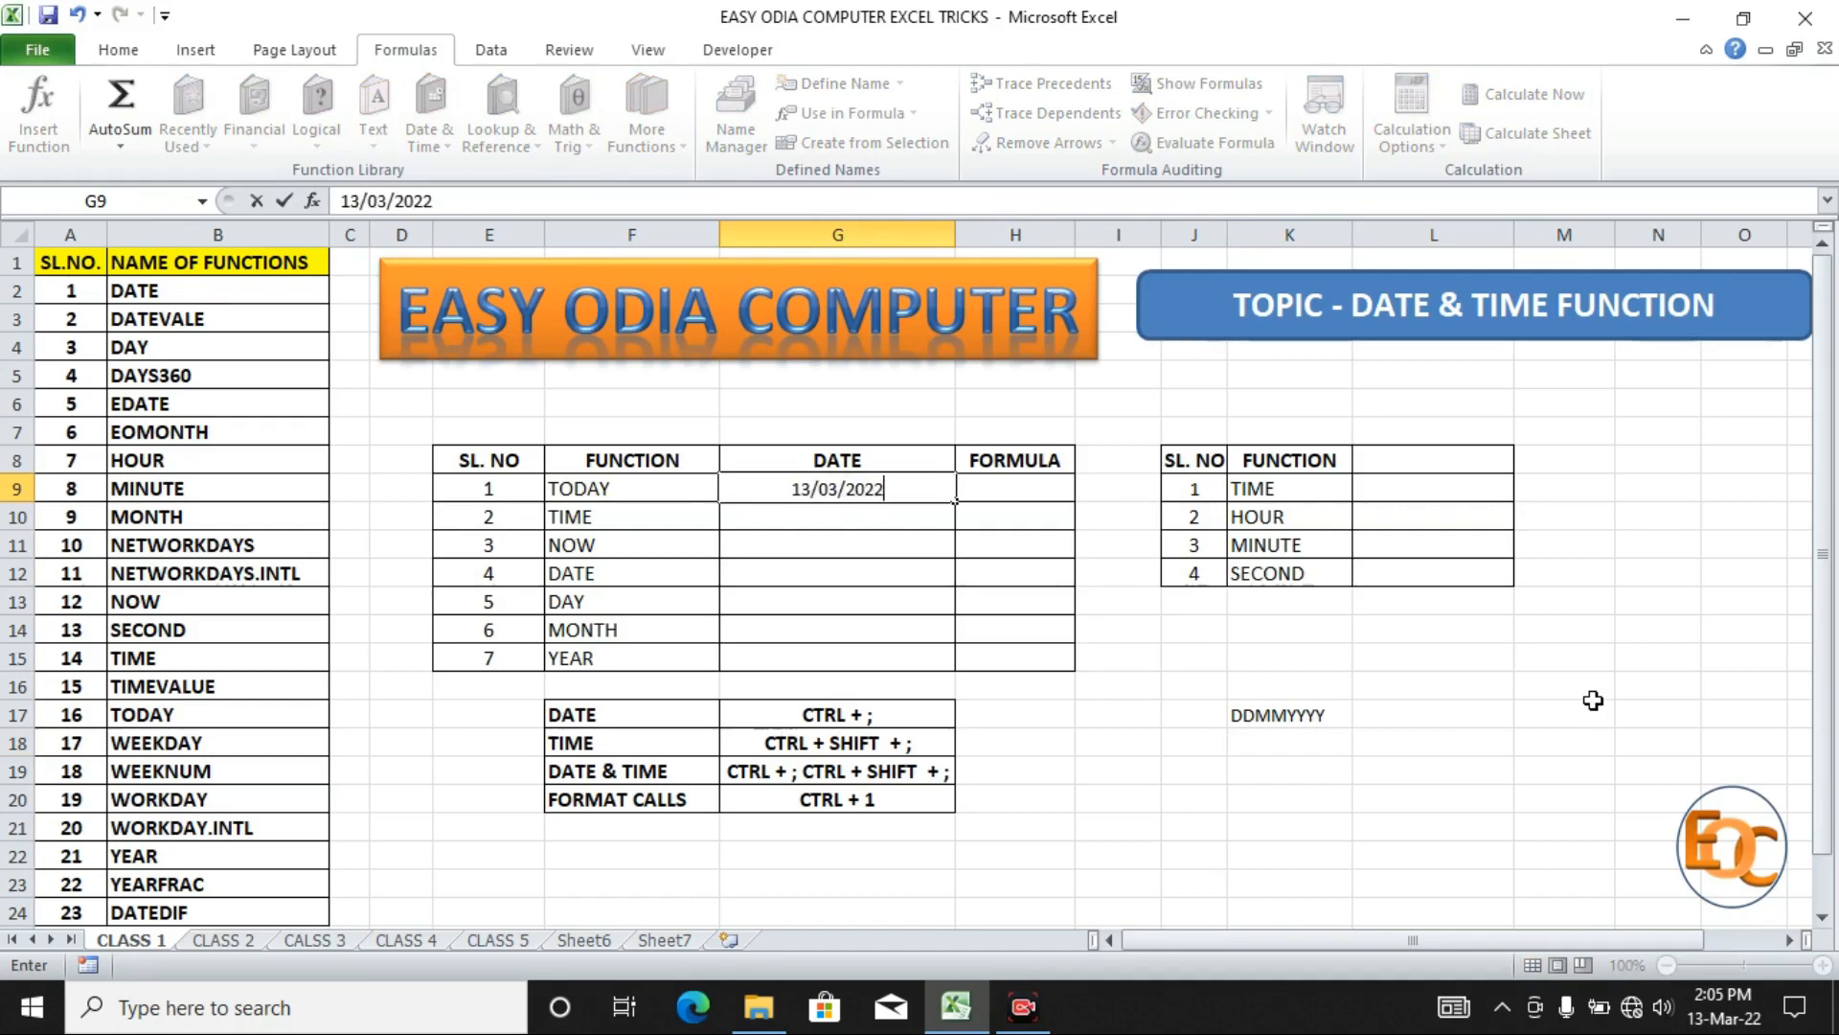
{"action": "key", "text": "Return"}
{"action": "left_click", "coordinate": [862, 489]}
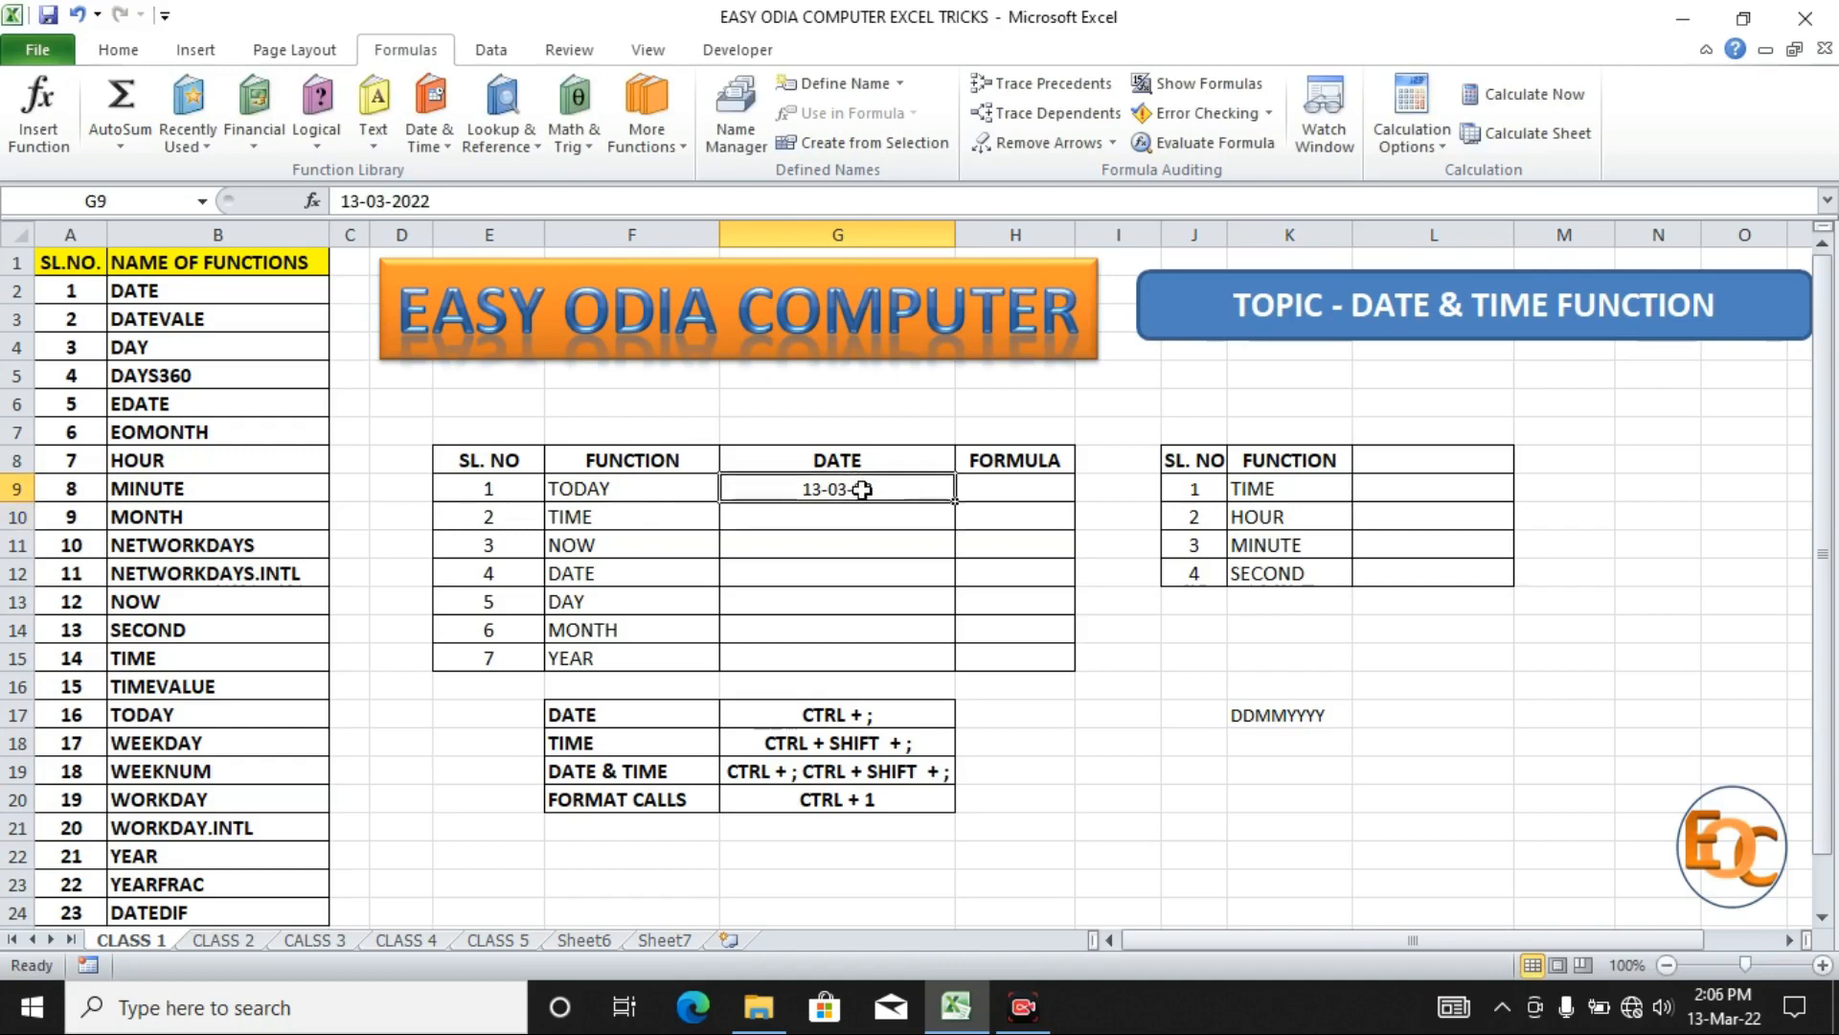
Shorten the date pattern text in K17 to DDMMYY.
{"action": "left_click", "coordinate": [1246, 716]}
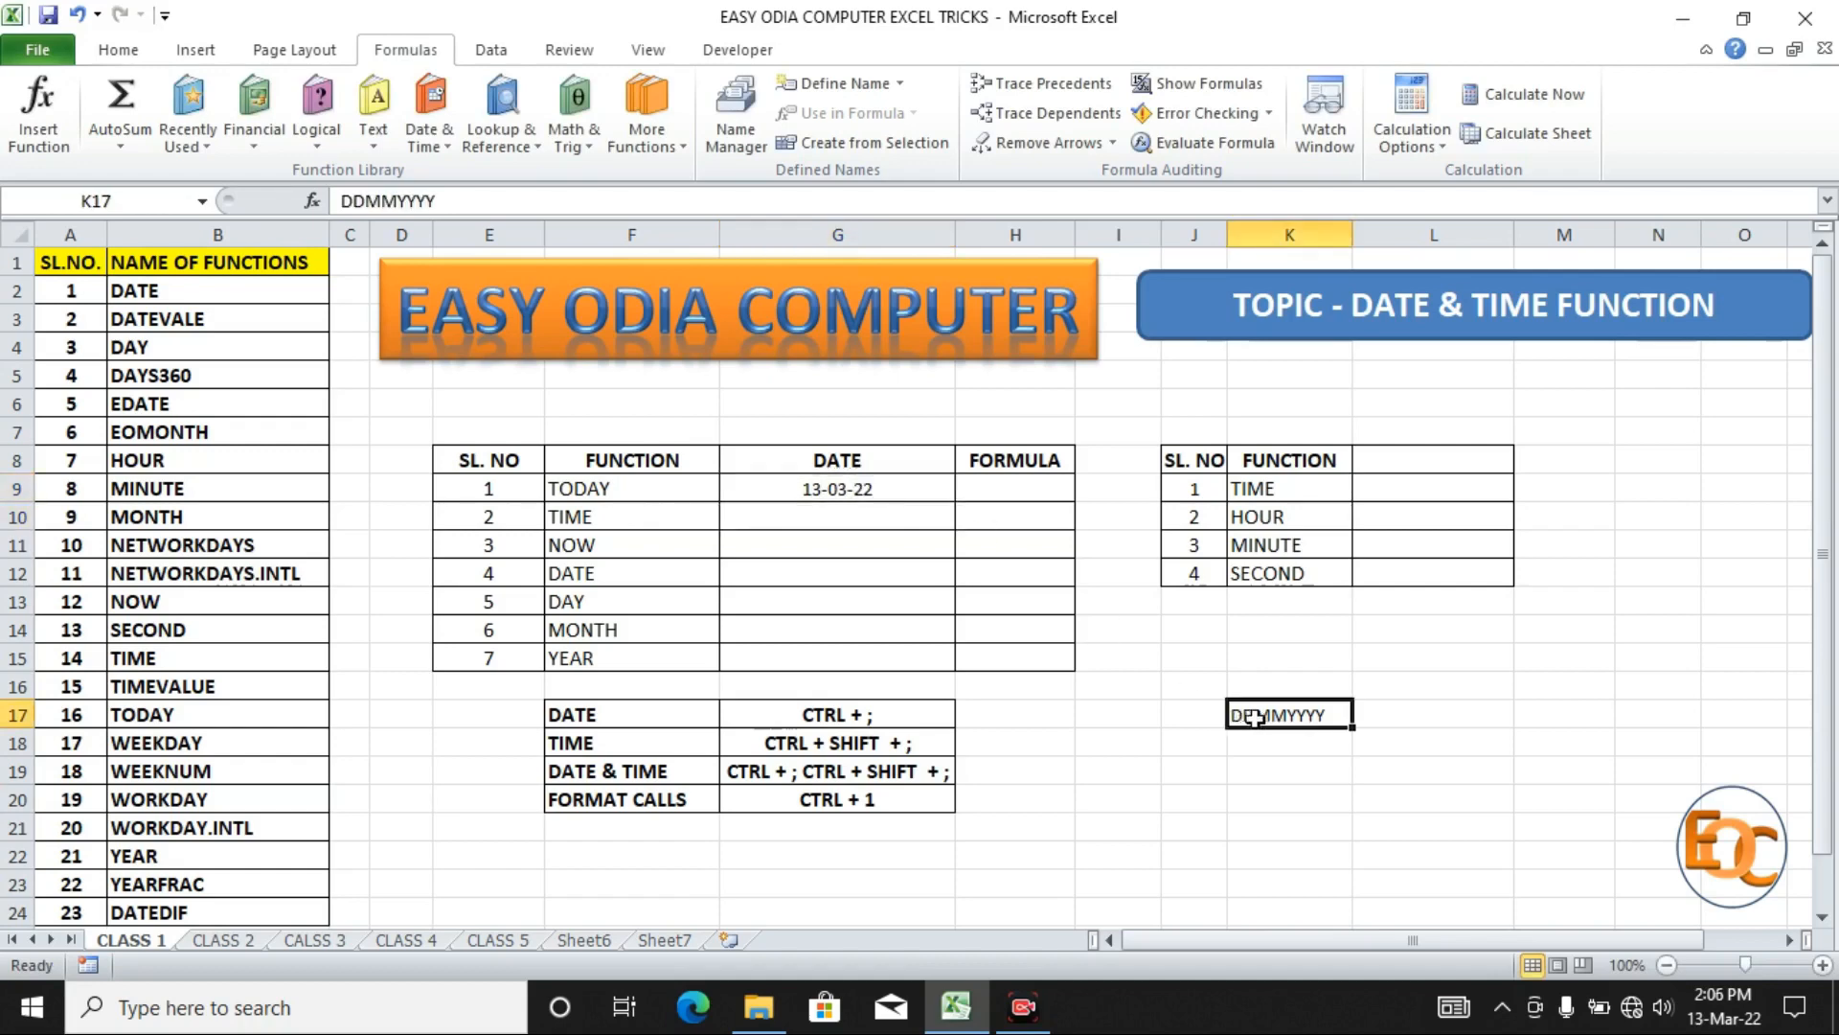
{"action": "left_click", "coordinate": [467, 200]}
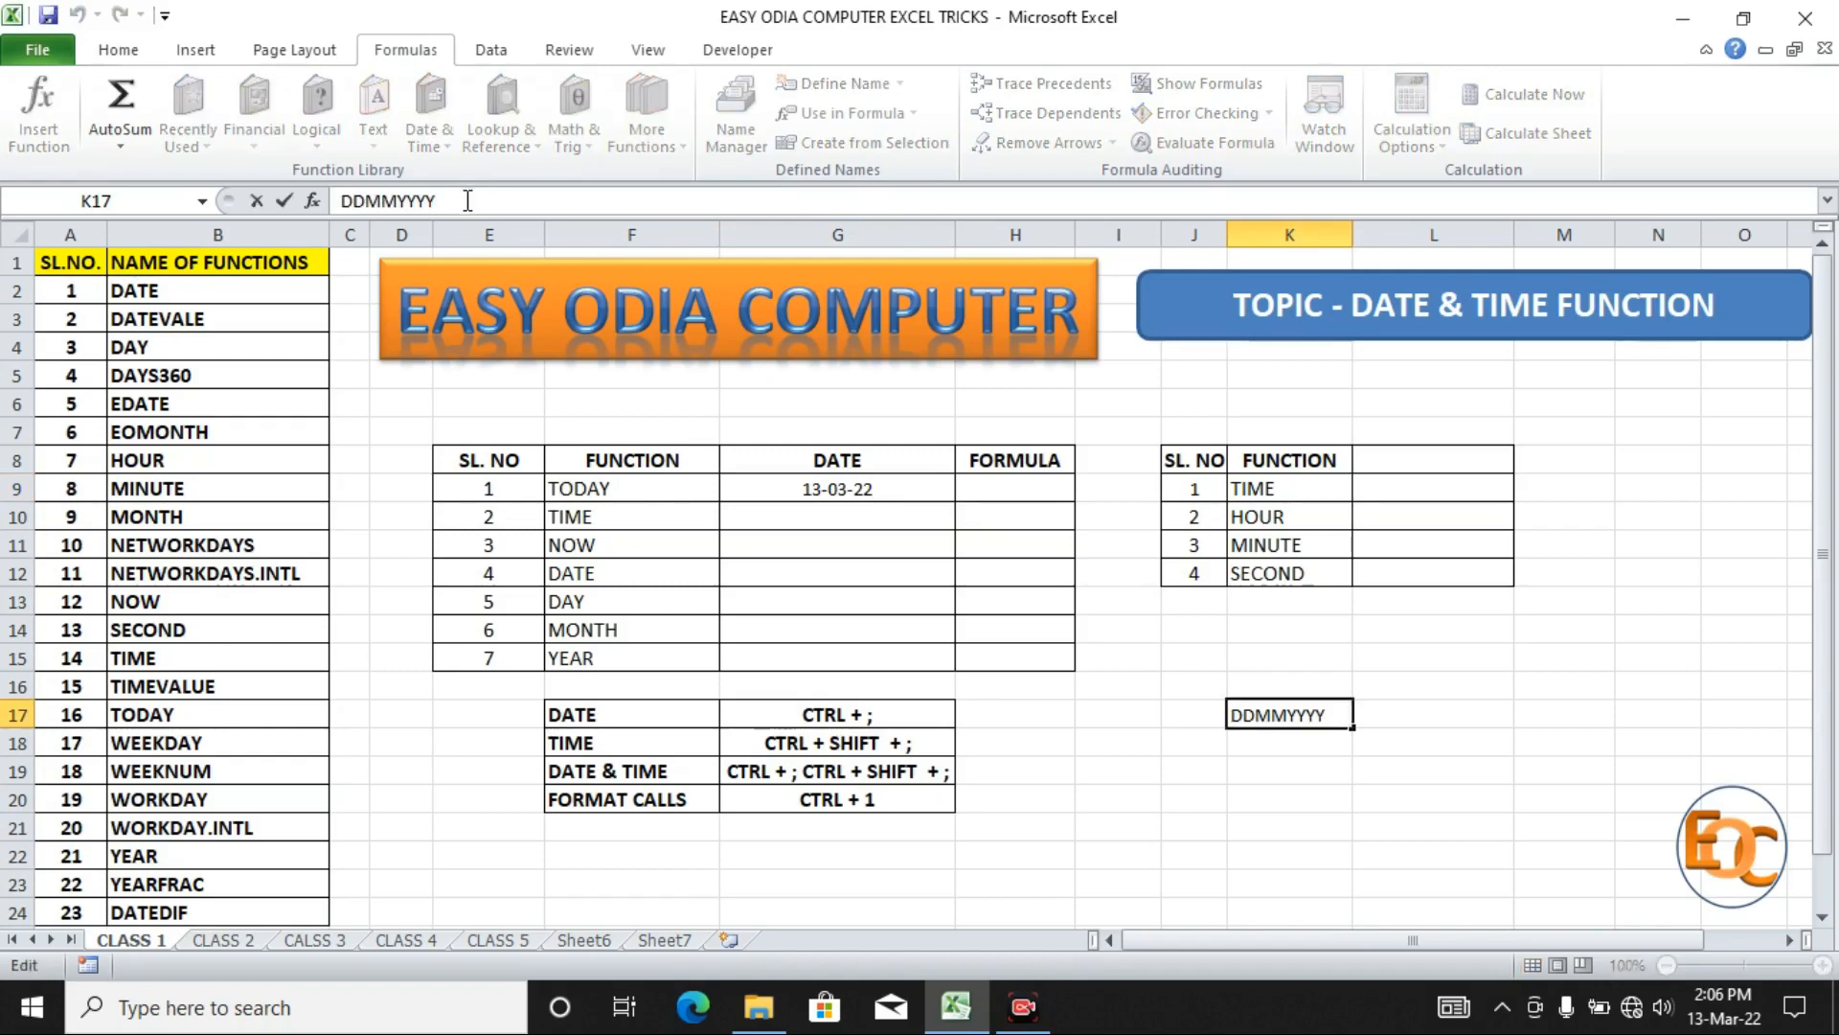
{"action": "key", "text": "BackSpace"}
{"action": "key", "text": "BackSpace"}
{"action": "key", "text": "Return"}
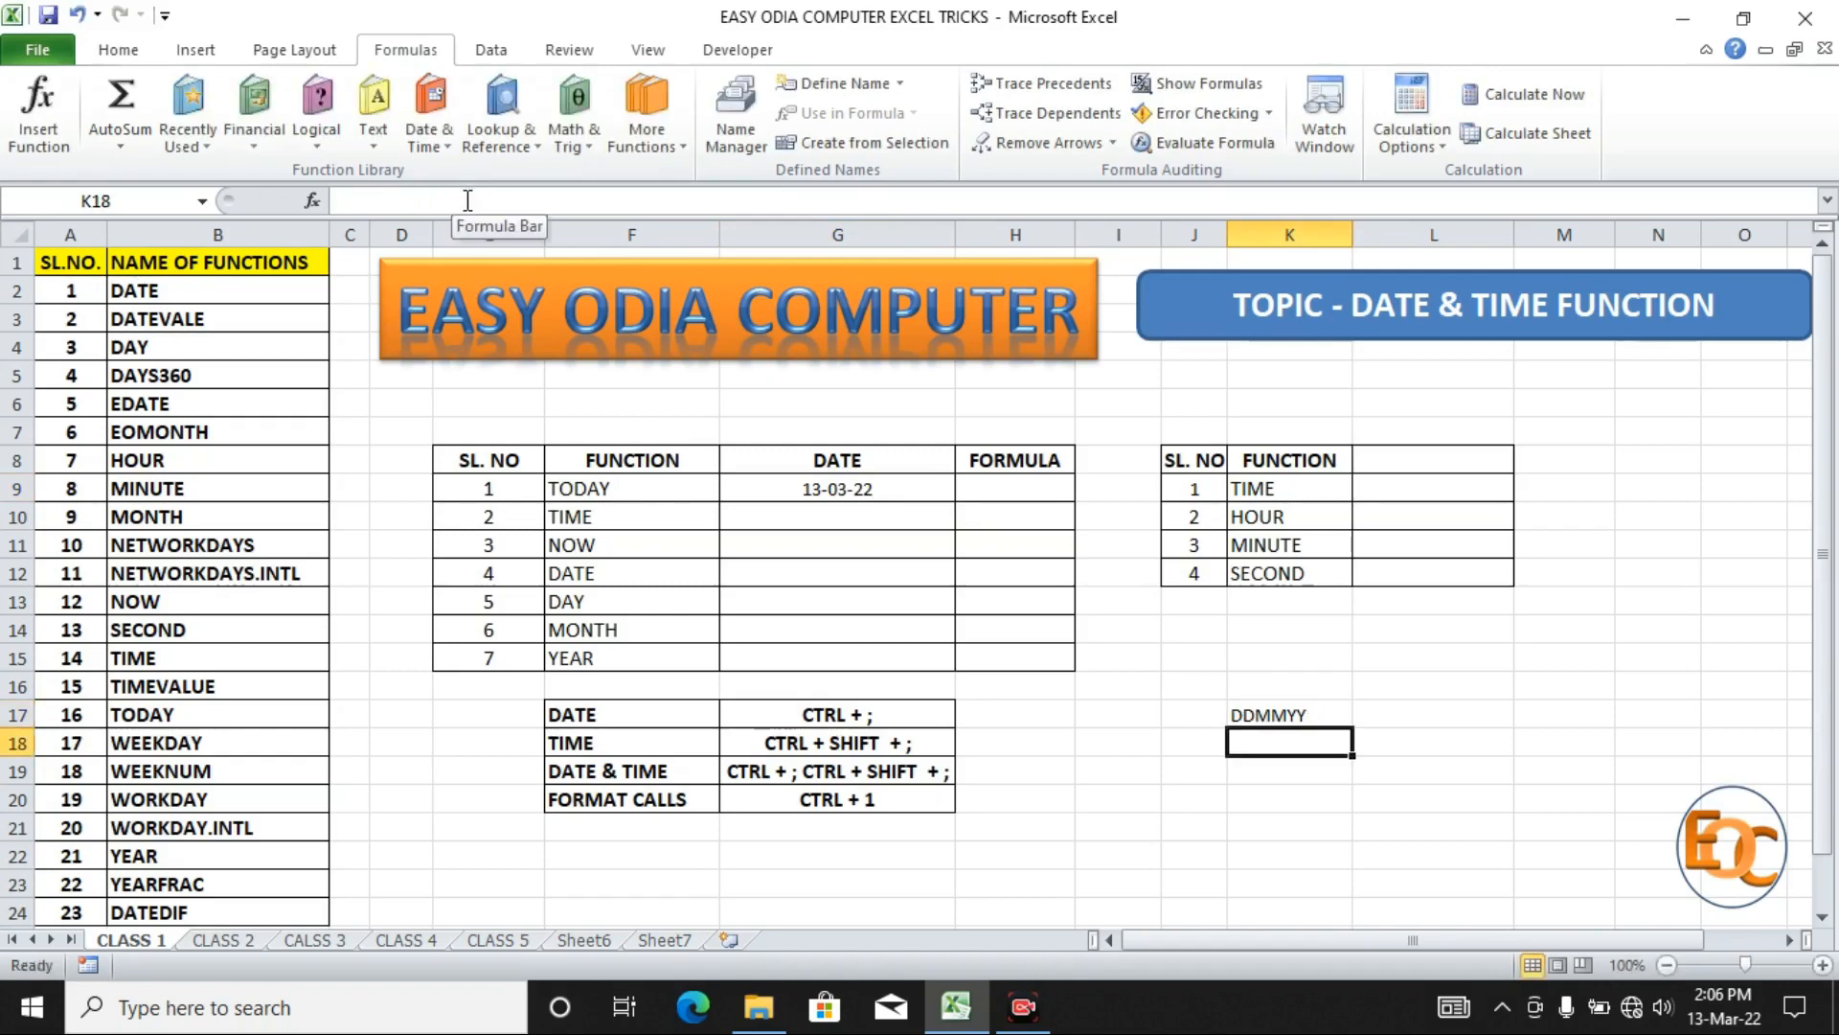
Enter the formula =TODAY() in the FORMULA column of the TODAY row (H9).
{"action": "left_click", "coordinate": [793, 491]}
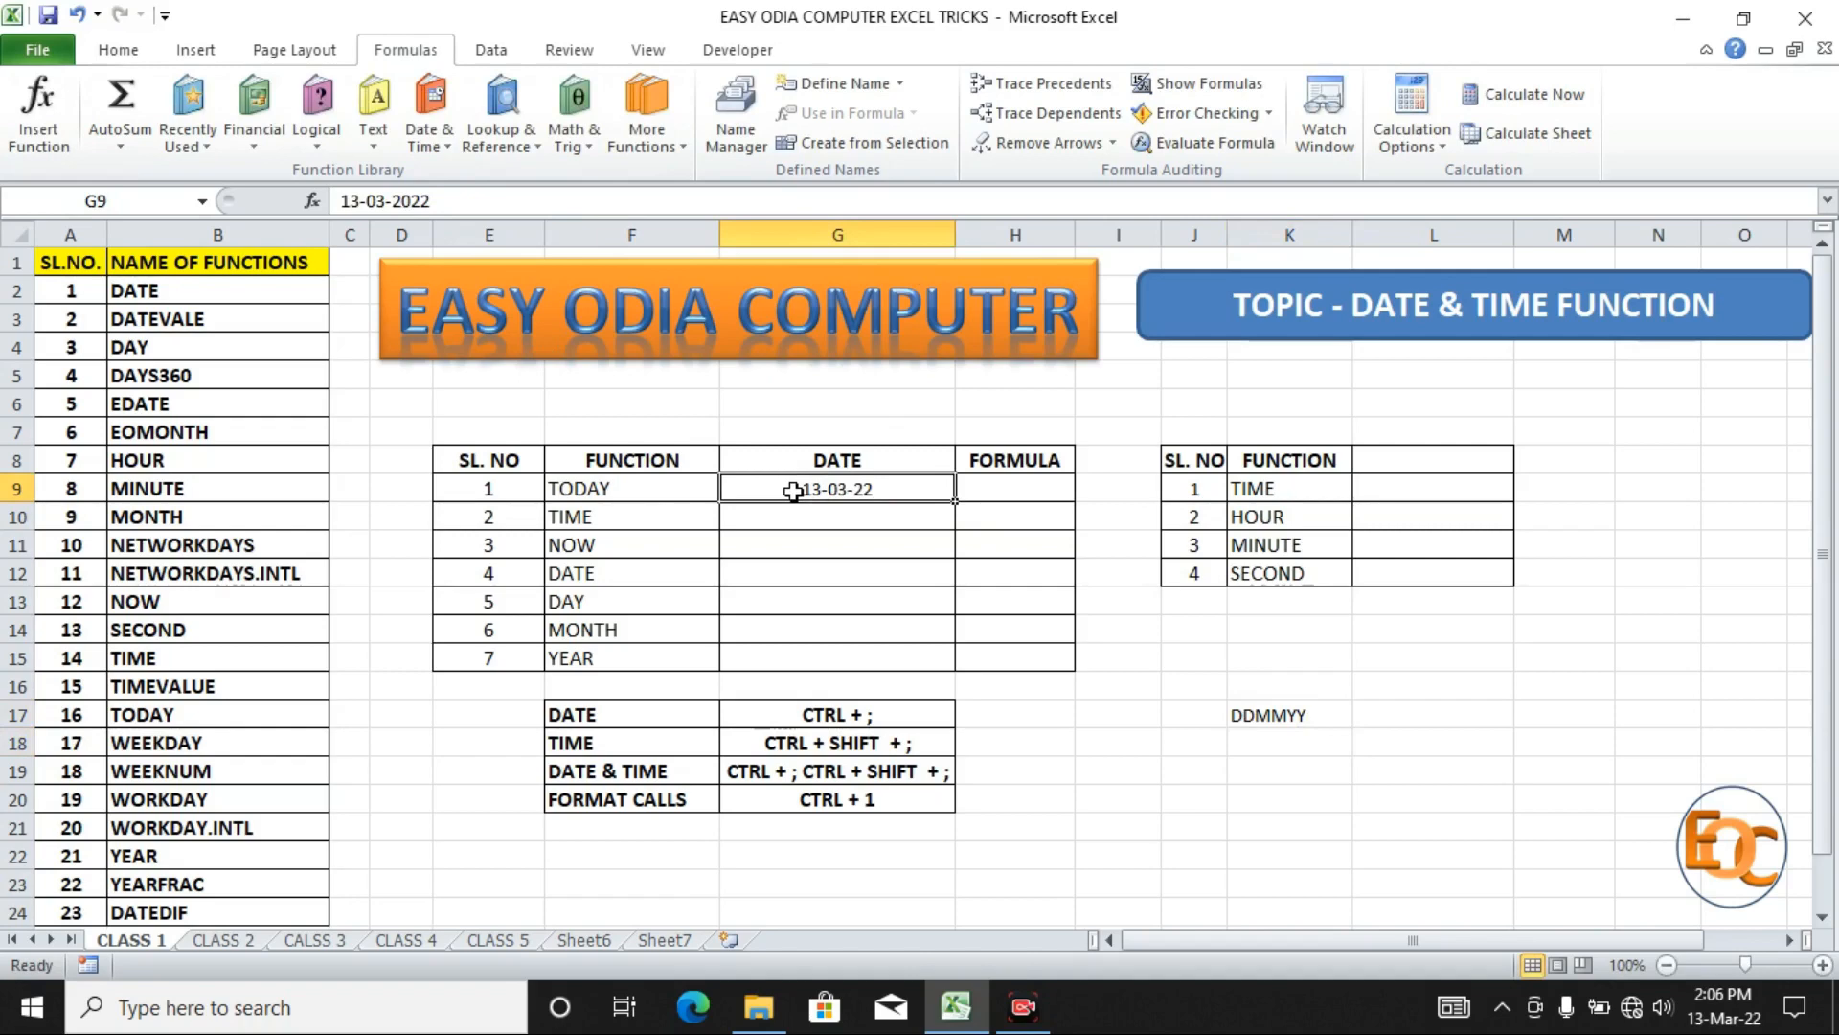
{"action": "left_click", "coordinate": [1007, 492]}
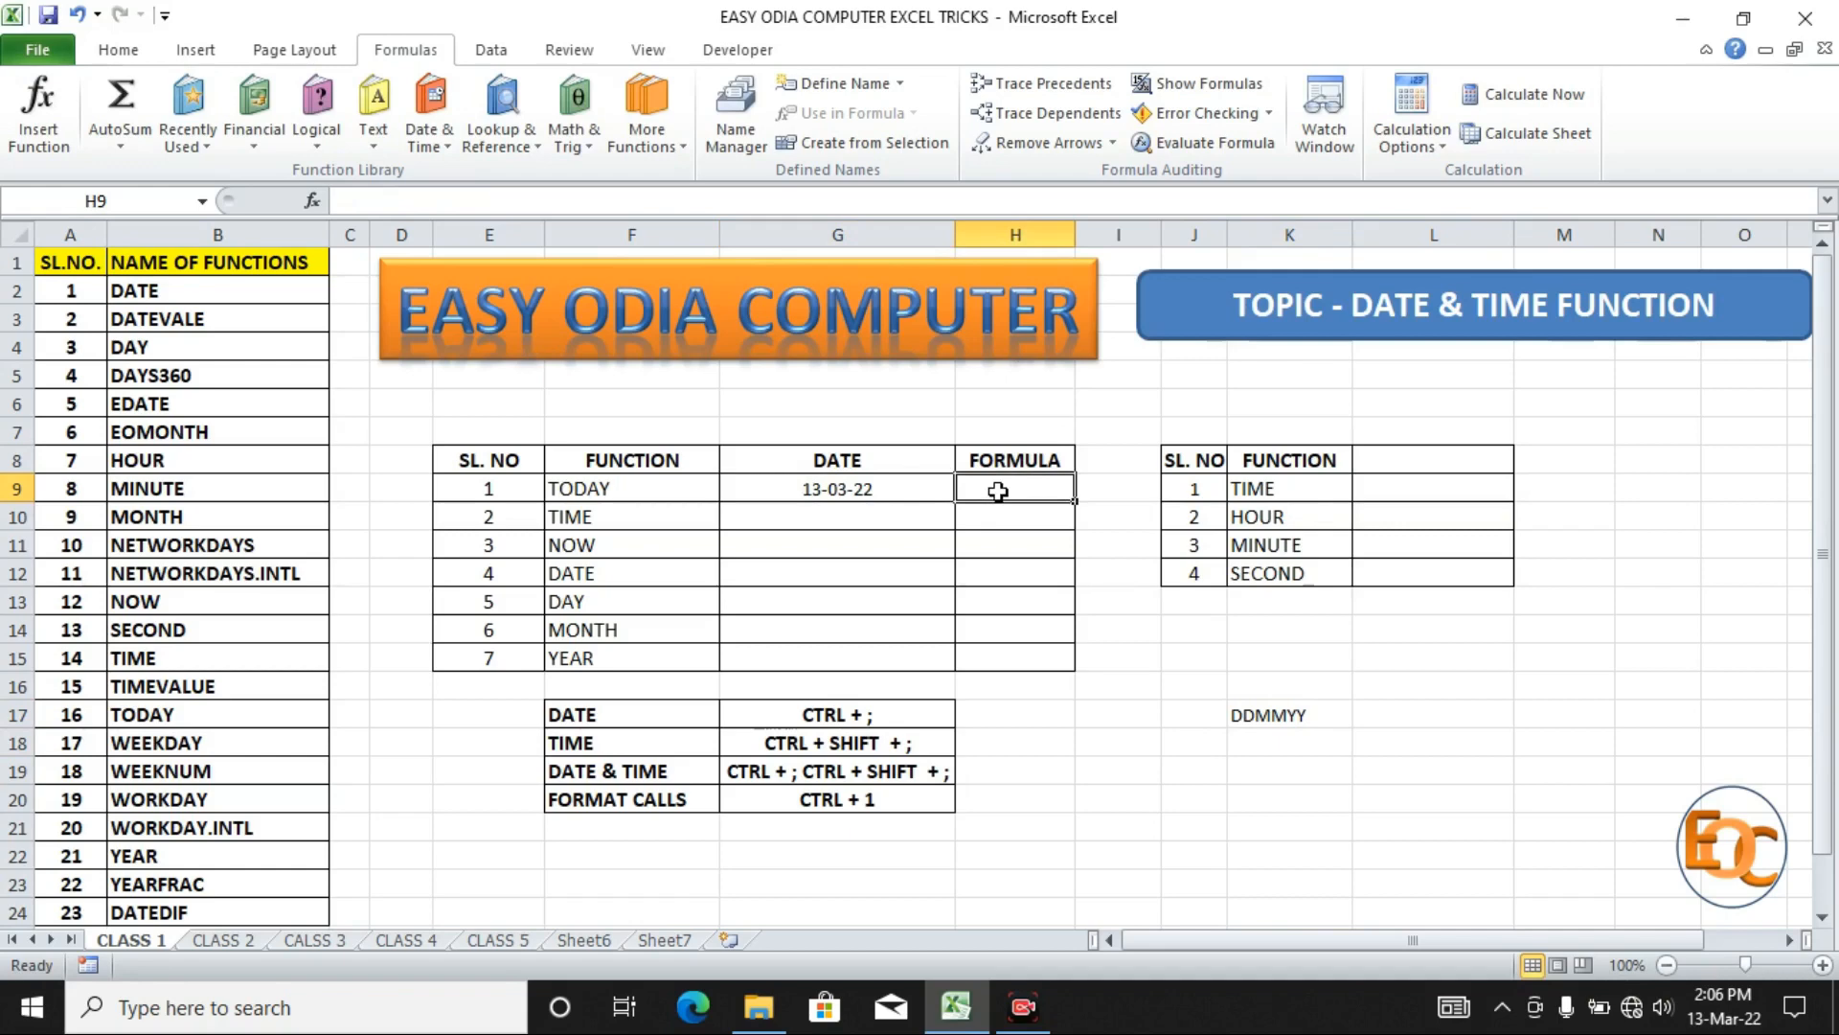
{"action": "type", "text": "=TODAY"}
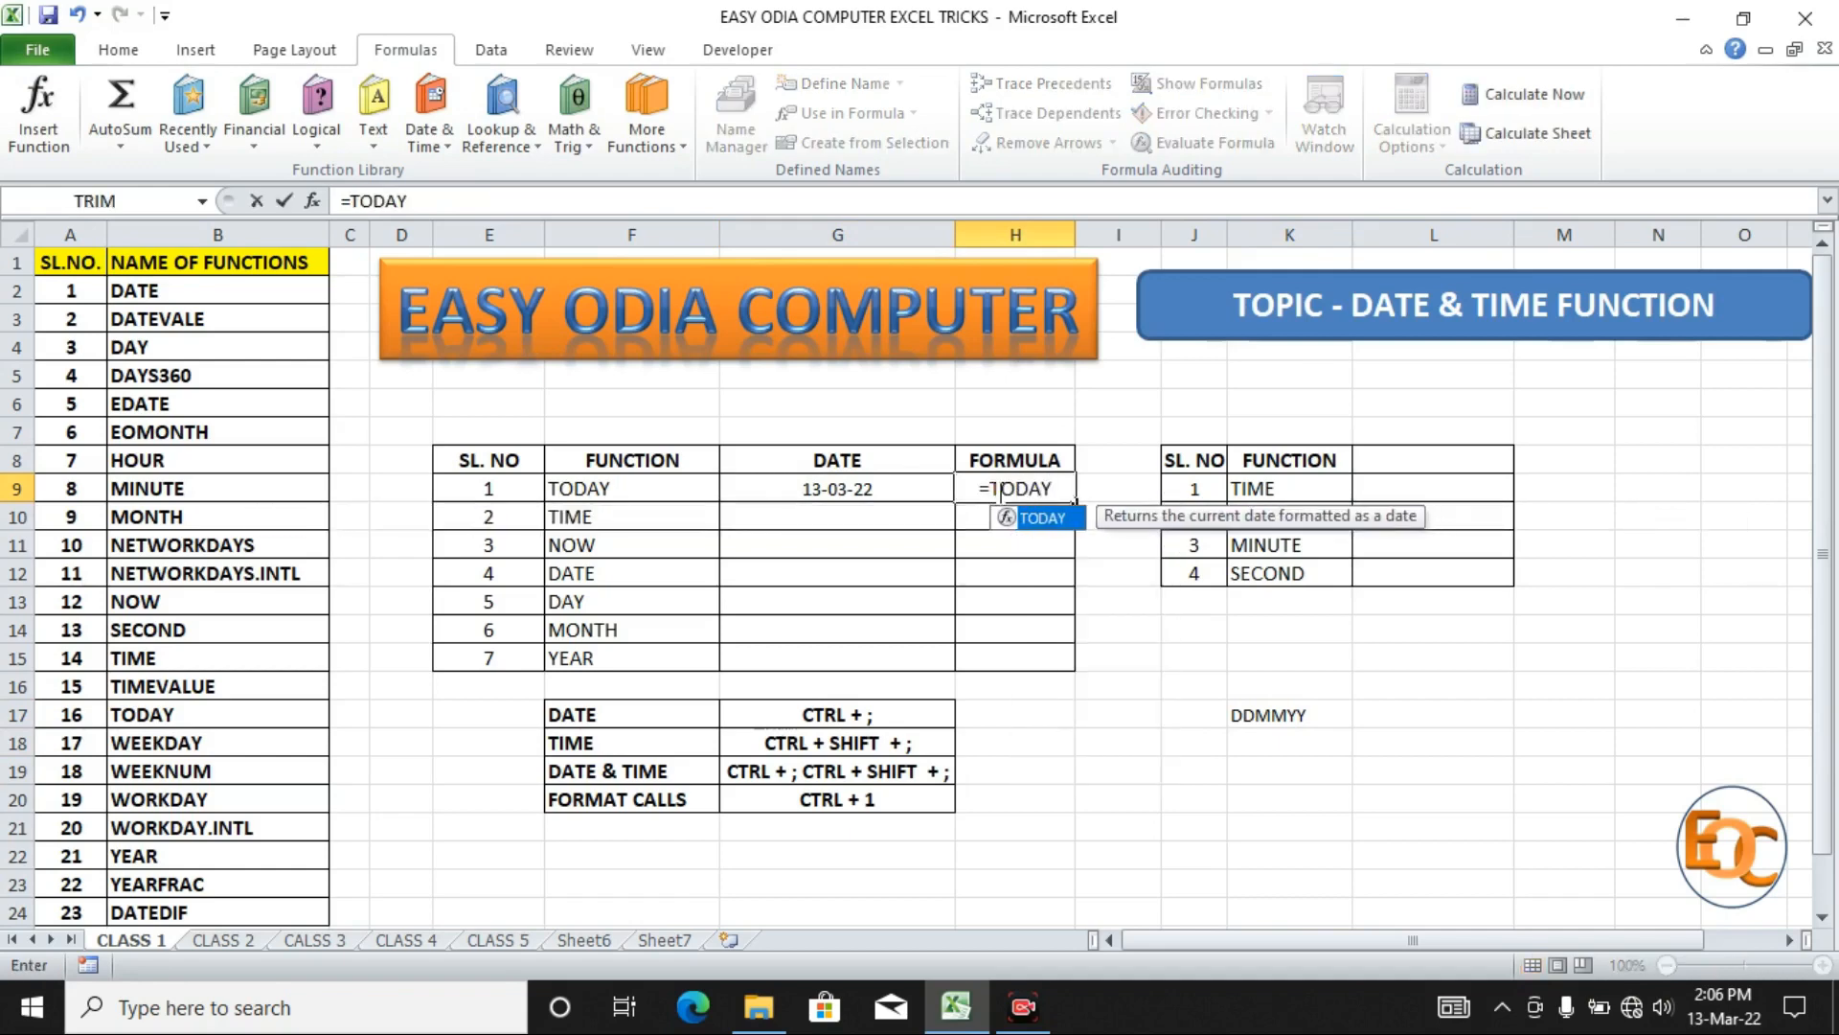
{"action": "type", "text": "()"}
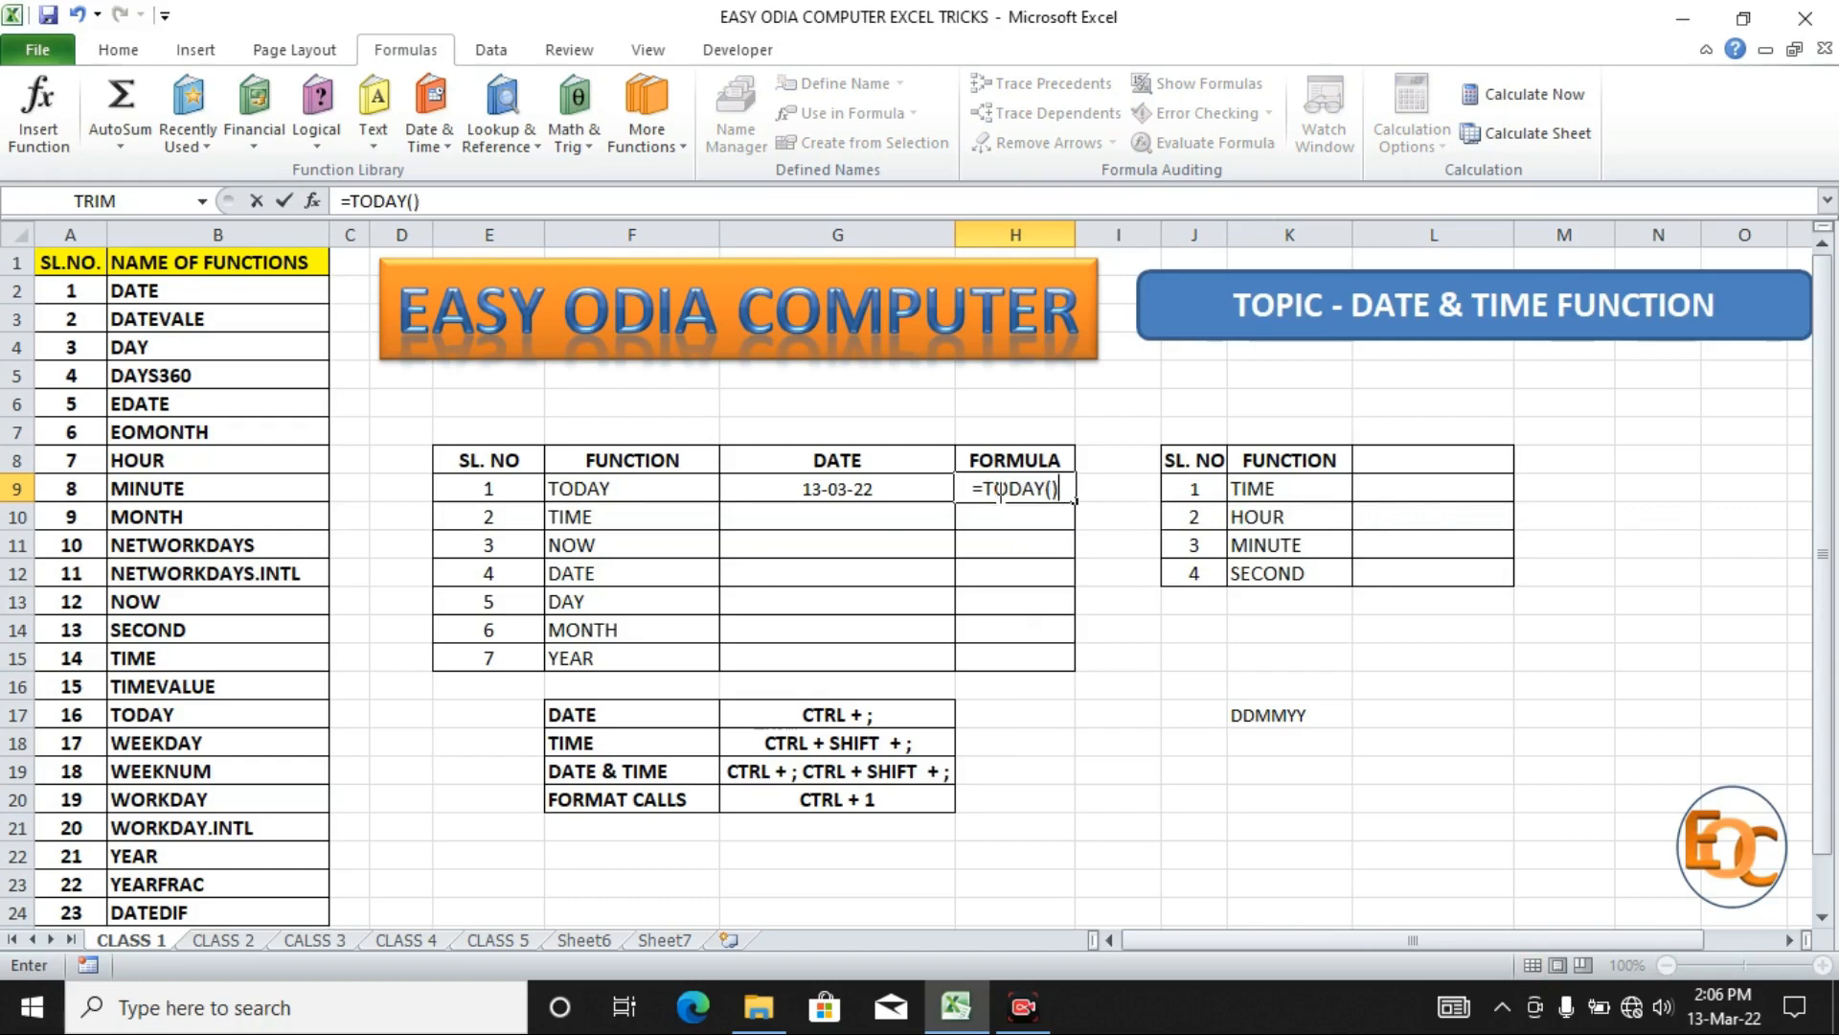
{"action": "key", "text": "Return"}
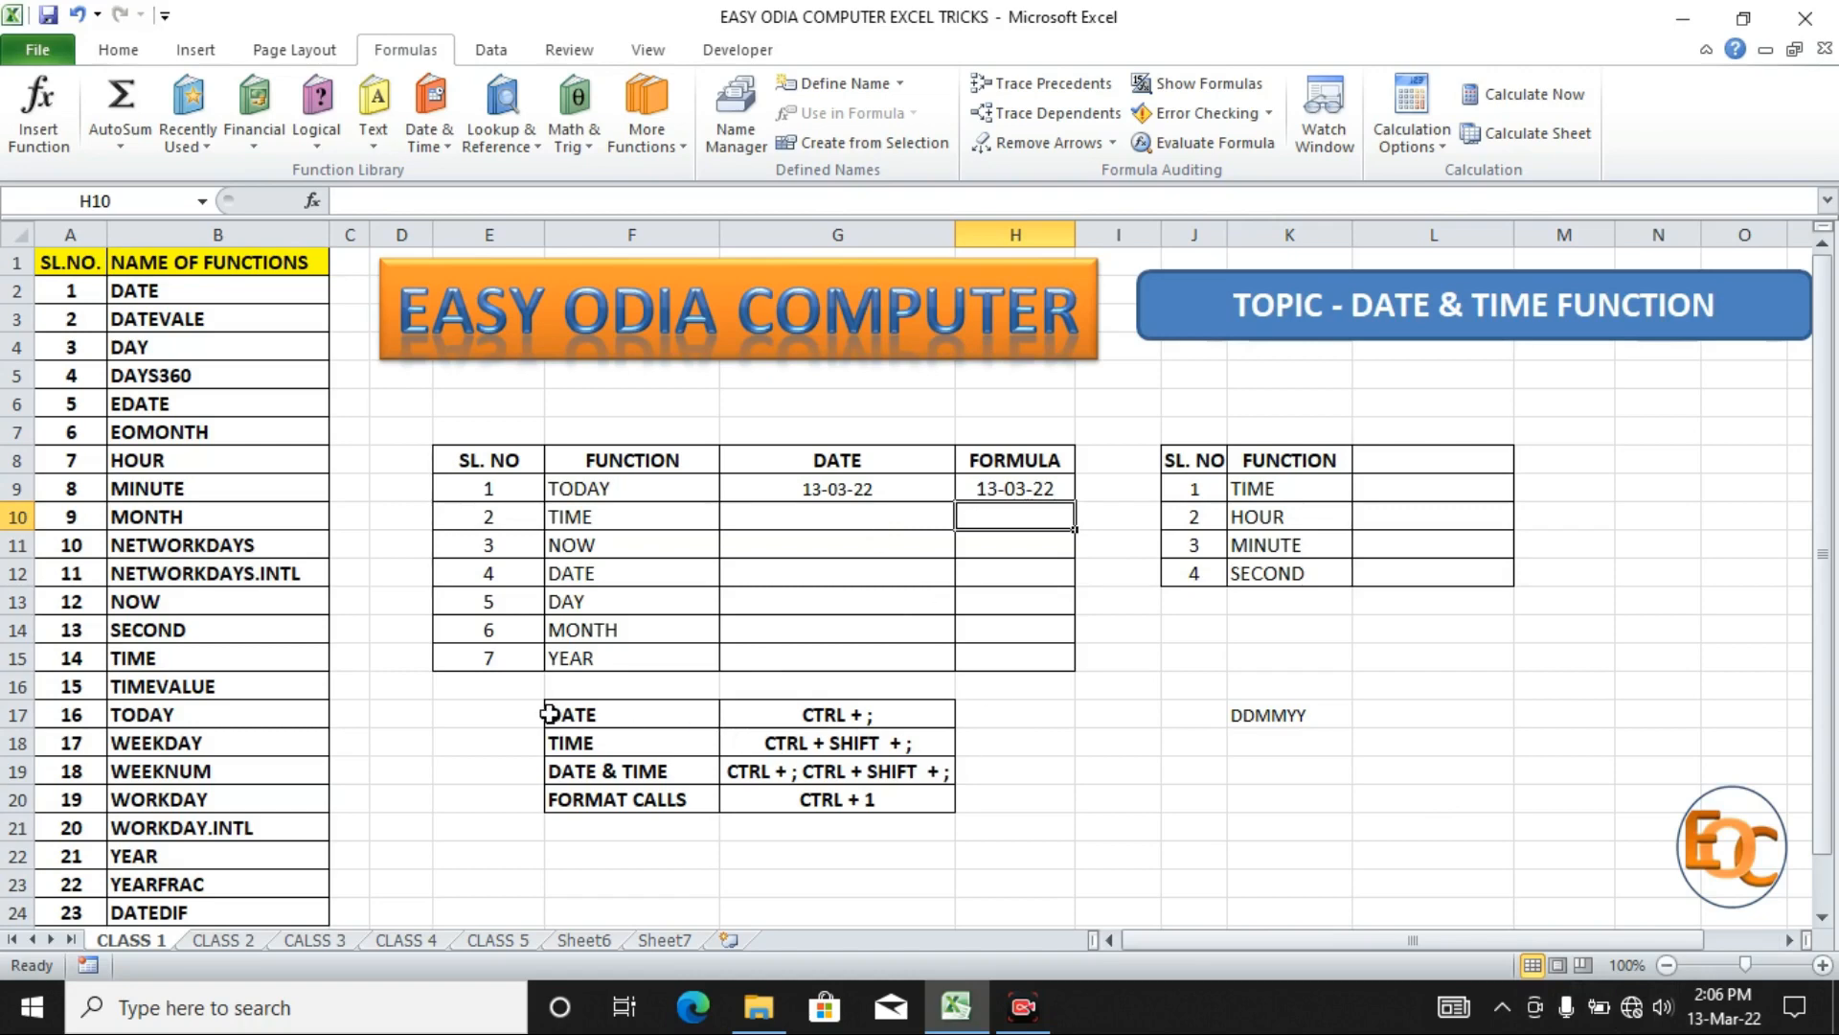
Insert the current date as a static value in H17, beside the DATE shortcut entry.
{"action": "left_click", "coordinate": [811, 719]}
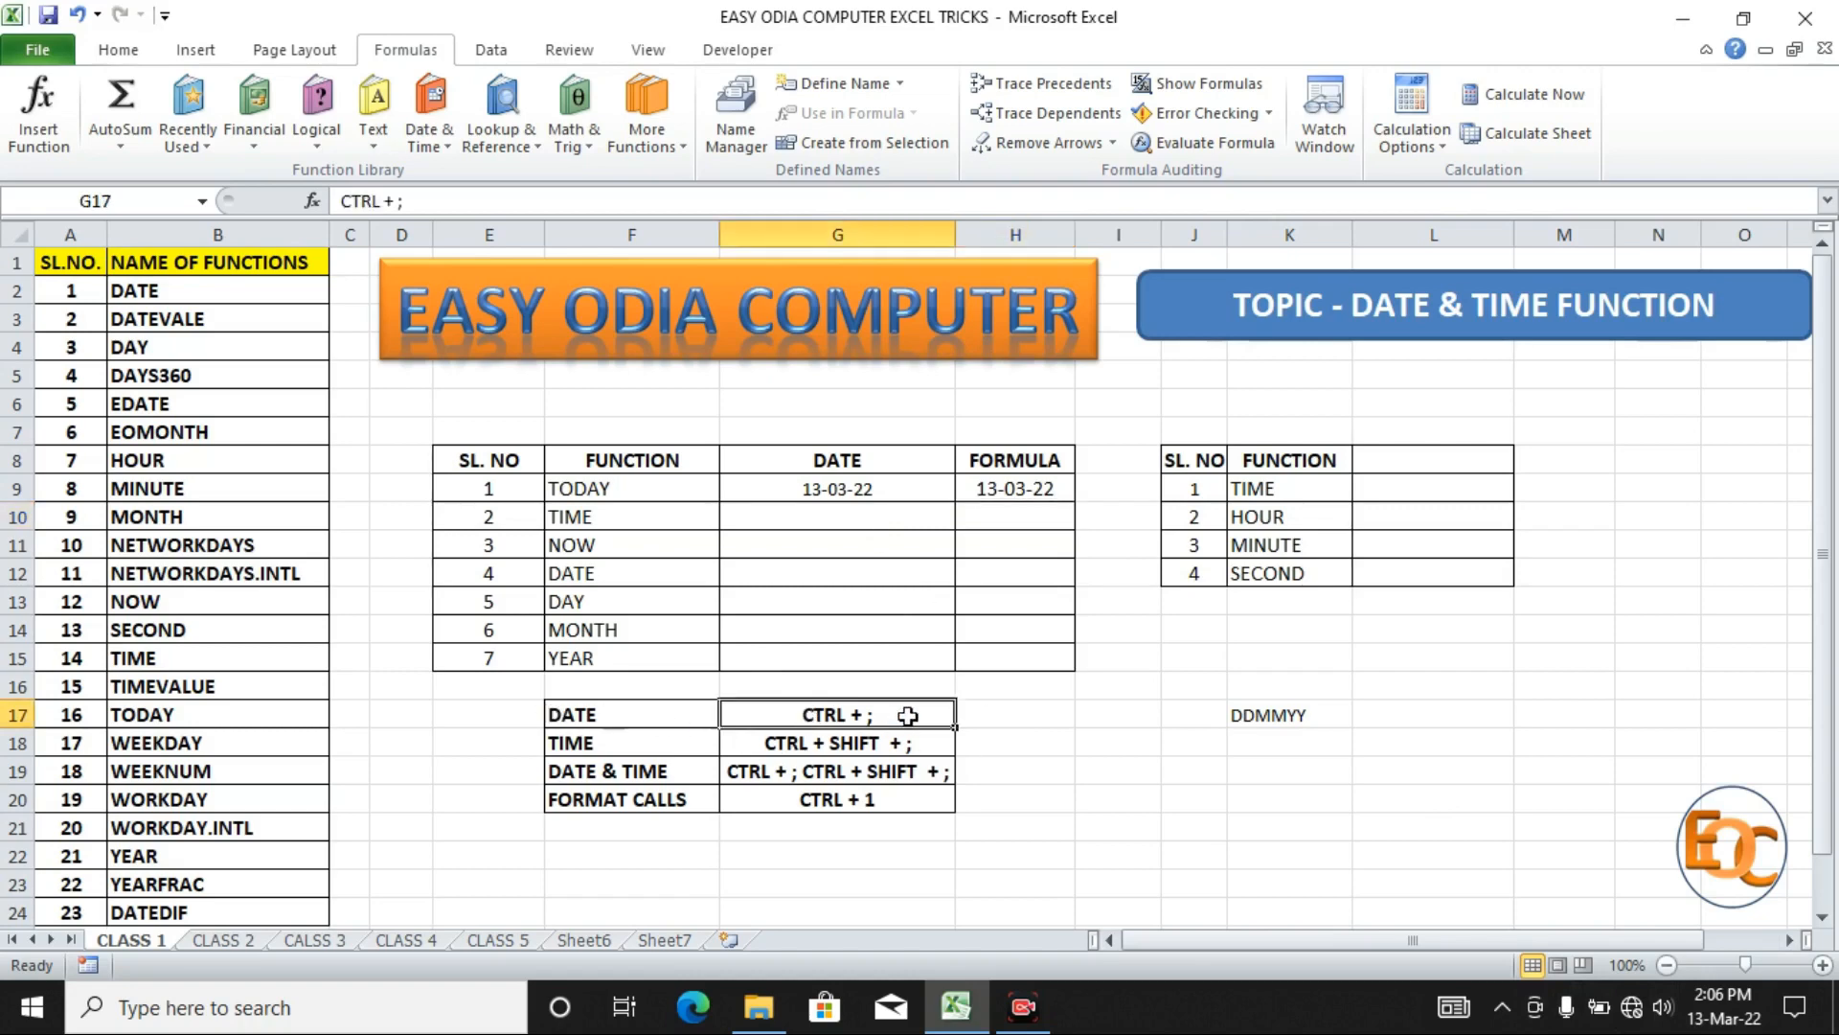
{"action": "left_click", "coordinate": [1030, 713]}
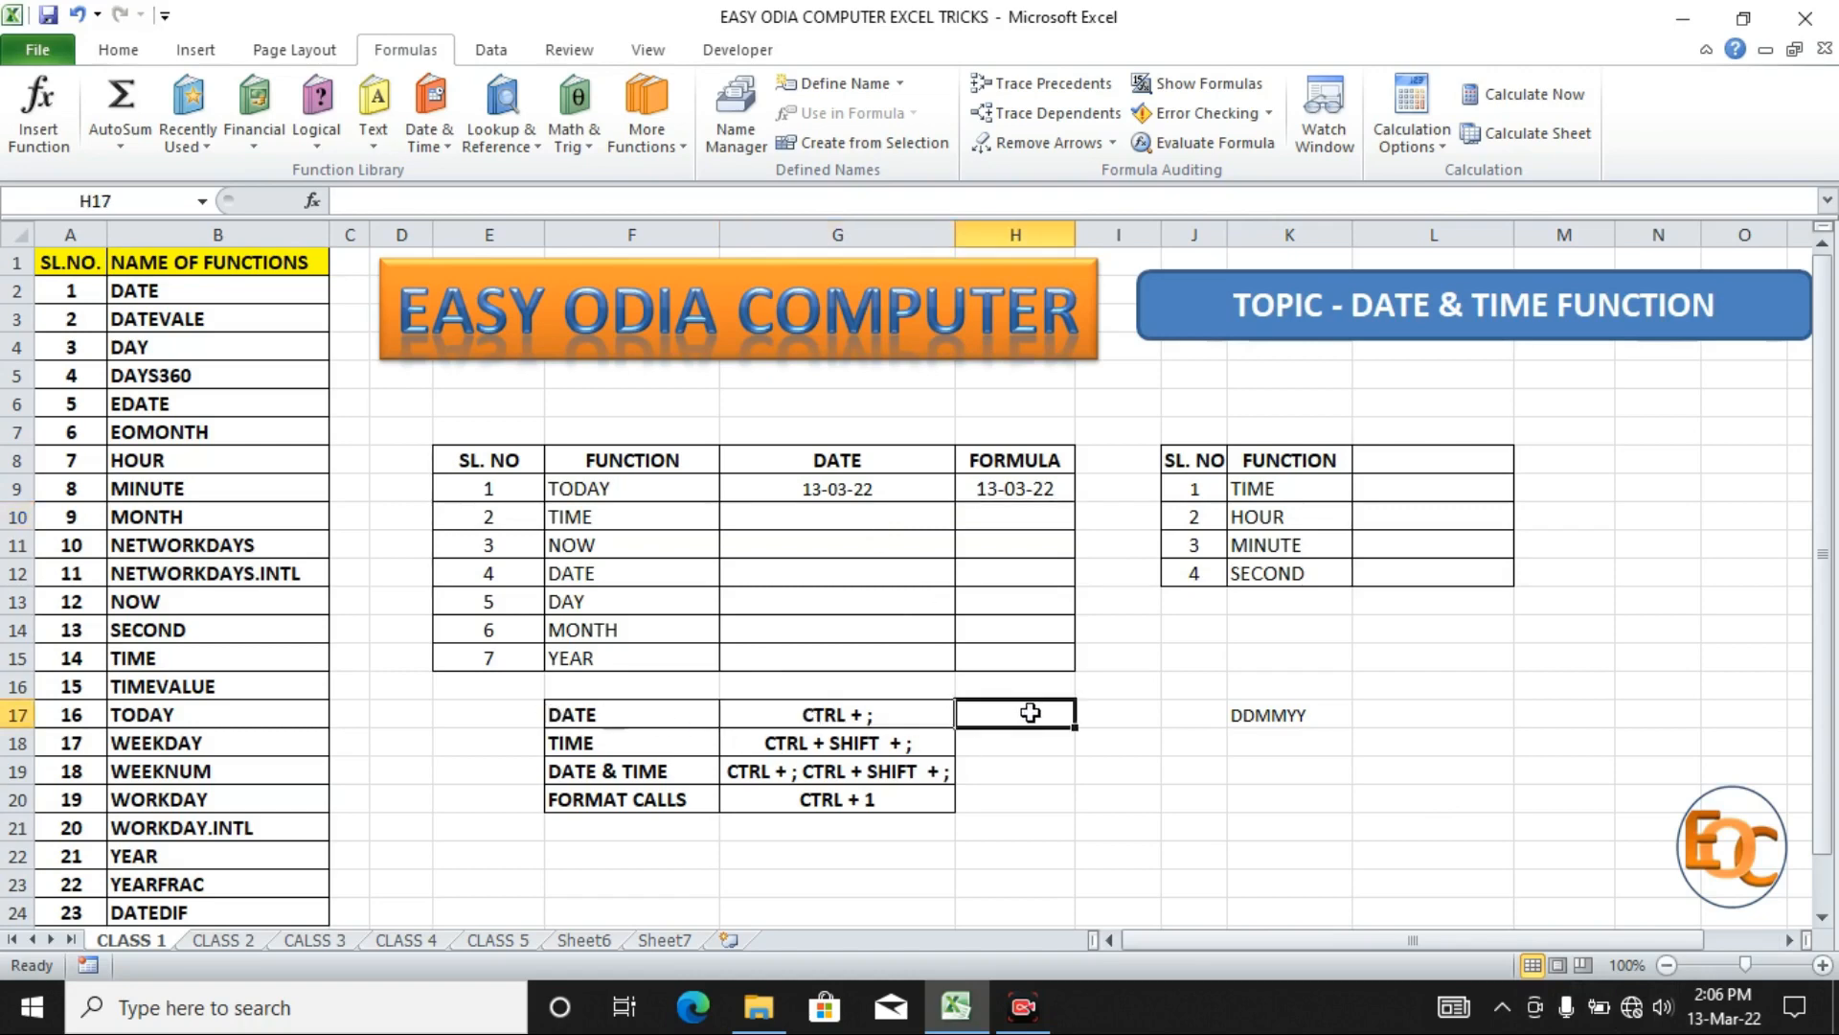
{"action": "key", "text": "ctrl+semicolon"}
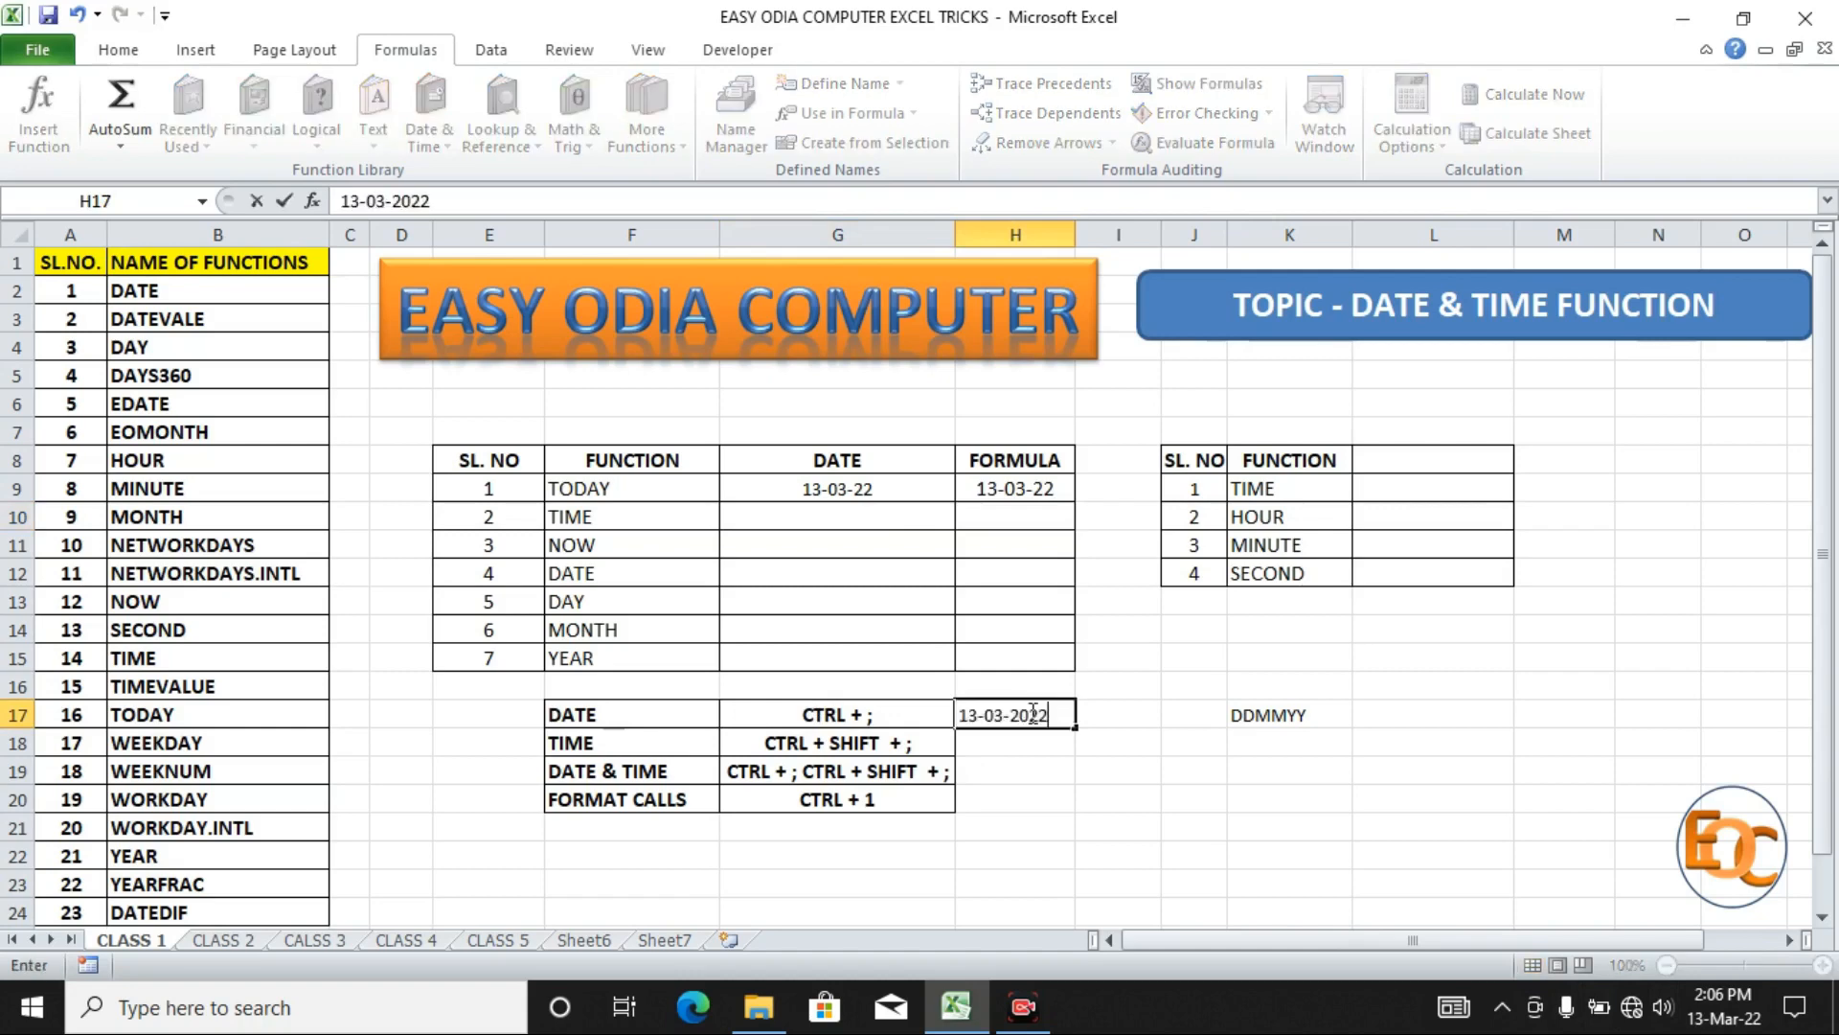
{"action": "key", "text": "Return"}
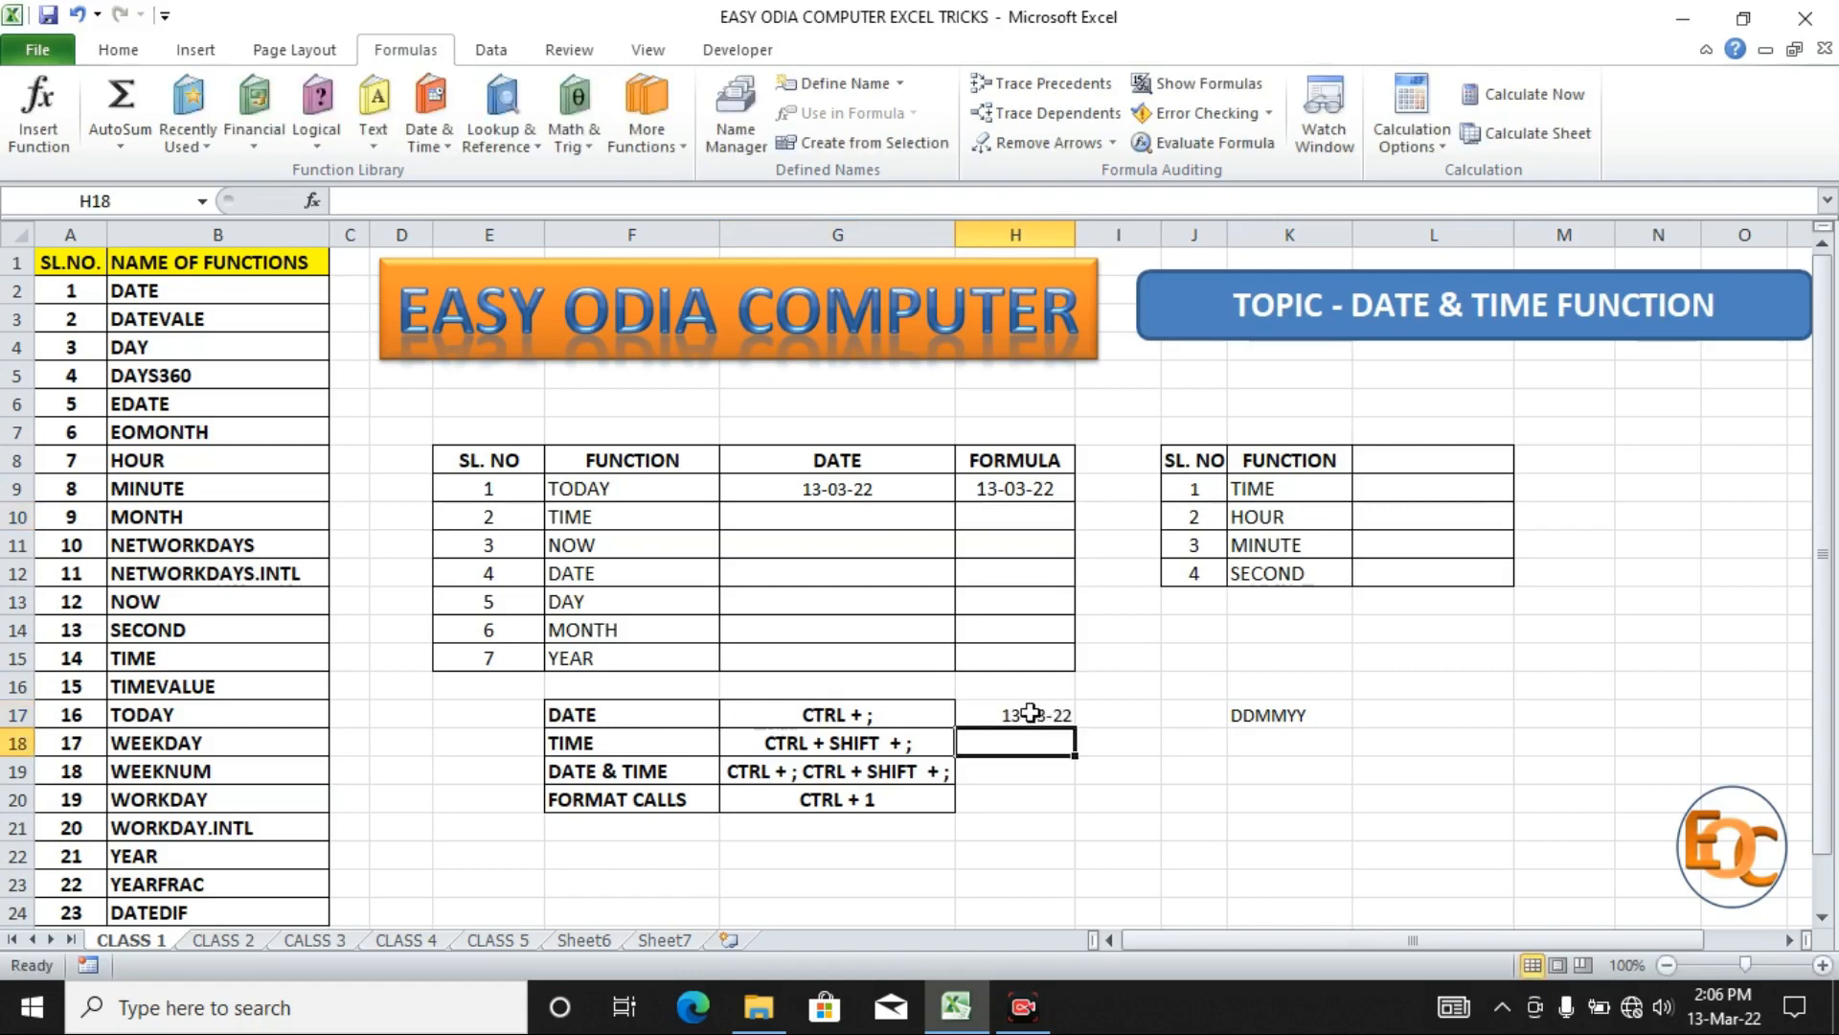
Re-enter the current date as a static value in G9 and compare it with the formula in H9.
{"action": "left_click", "coordinate": [872, 493]}
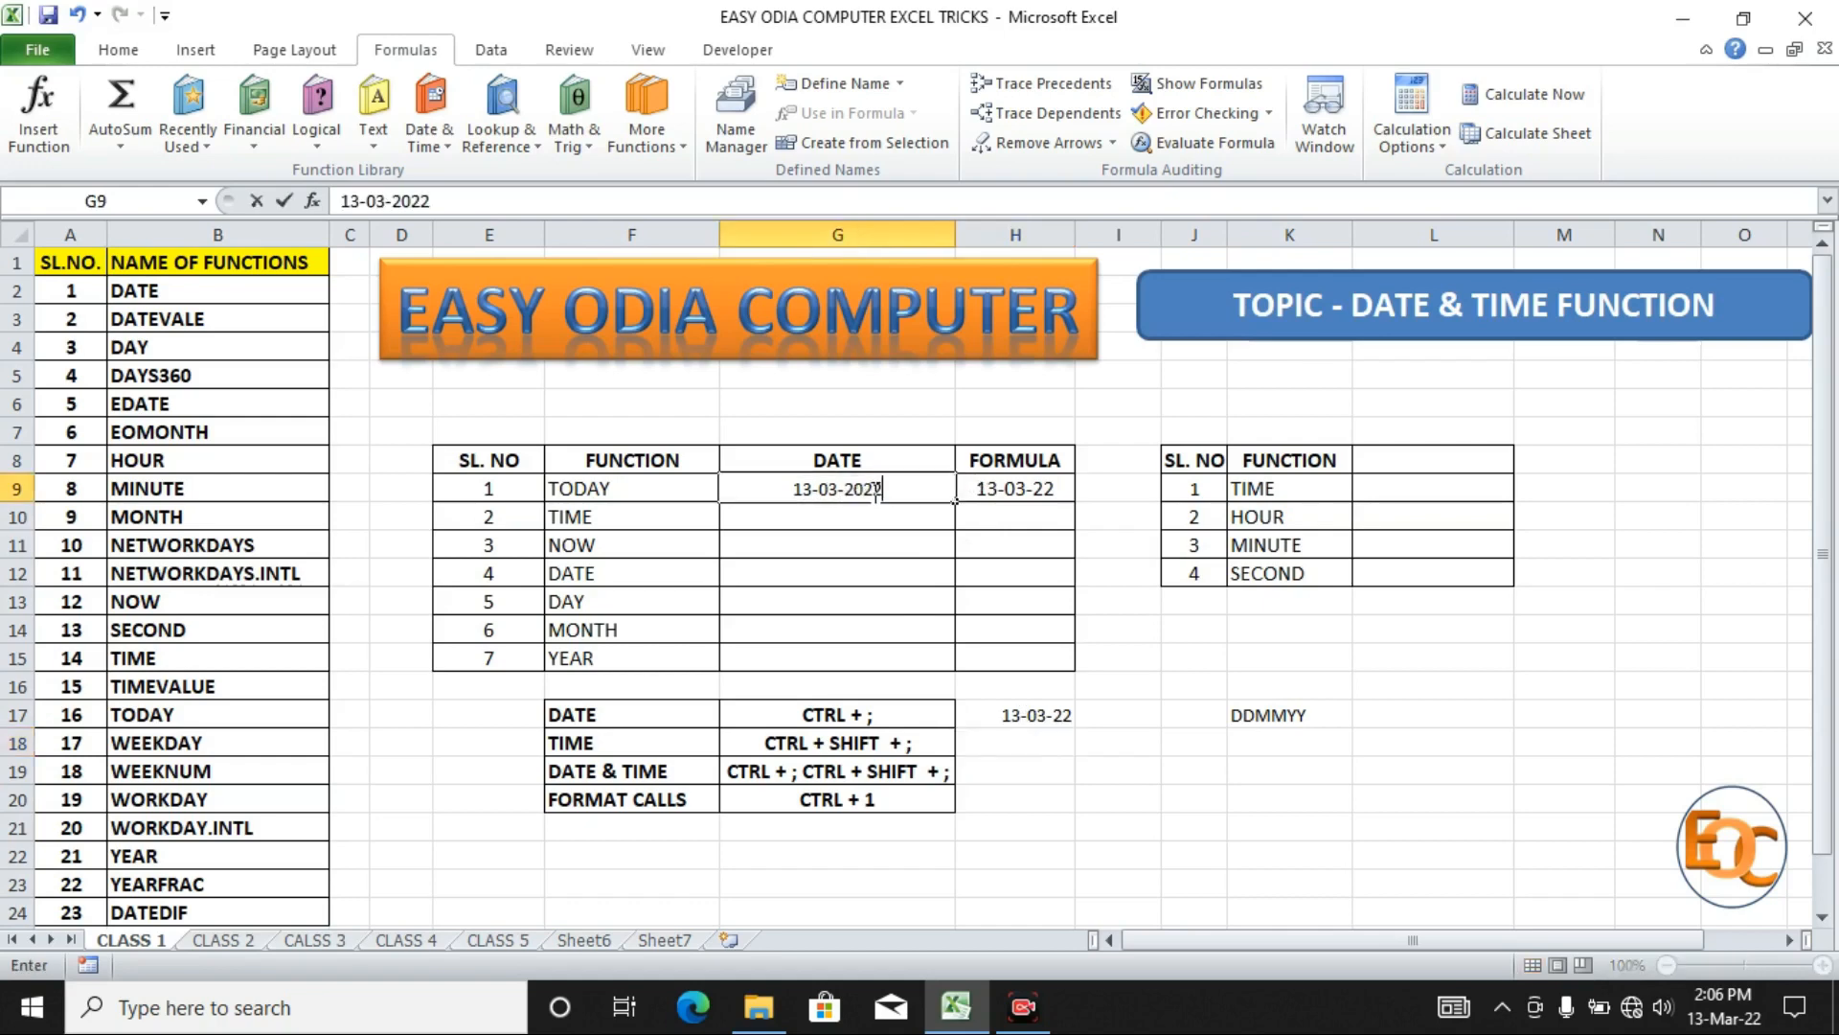
{"action": "key", "text": "Return"}
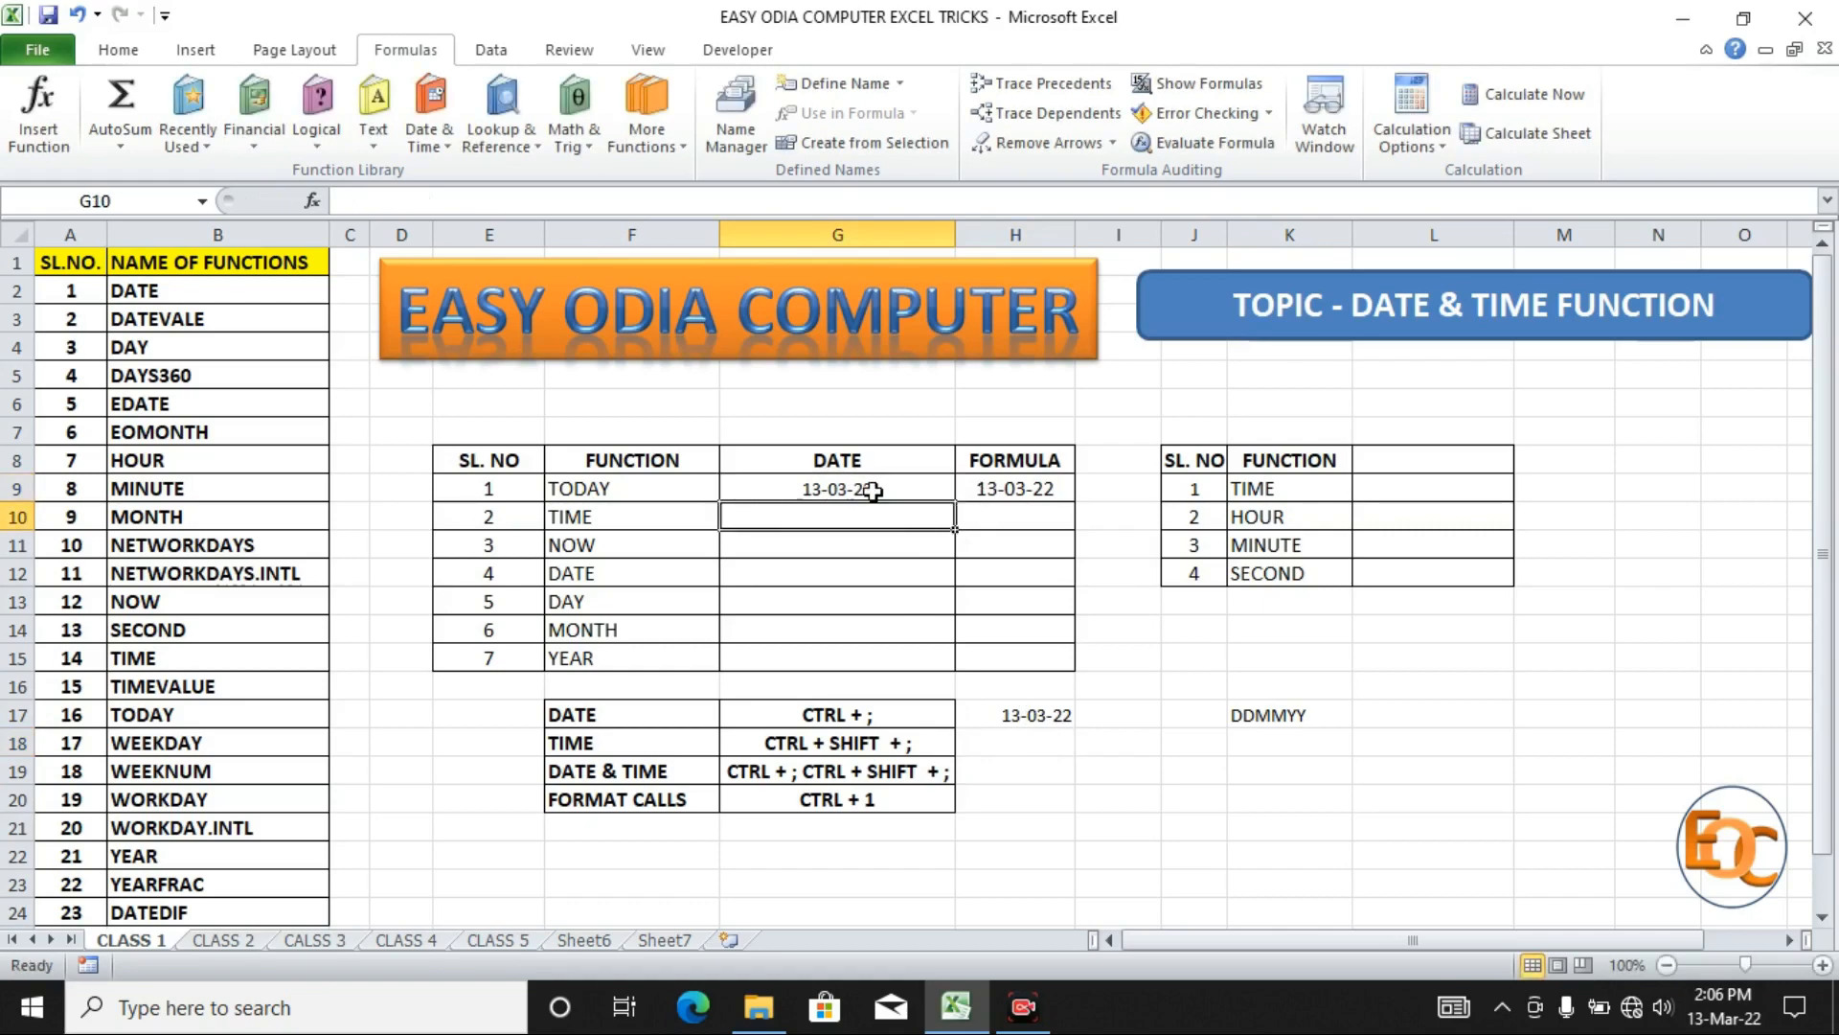
{"action": "left_click", "coordinate": [872, 493]}
{"action": "left_click", "coordinate": [1028, 492]}
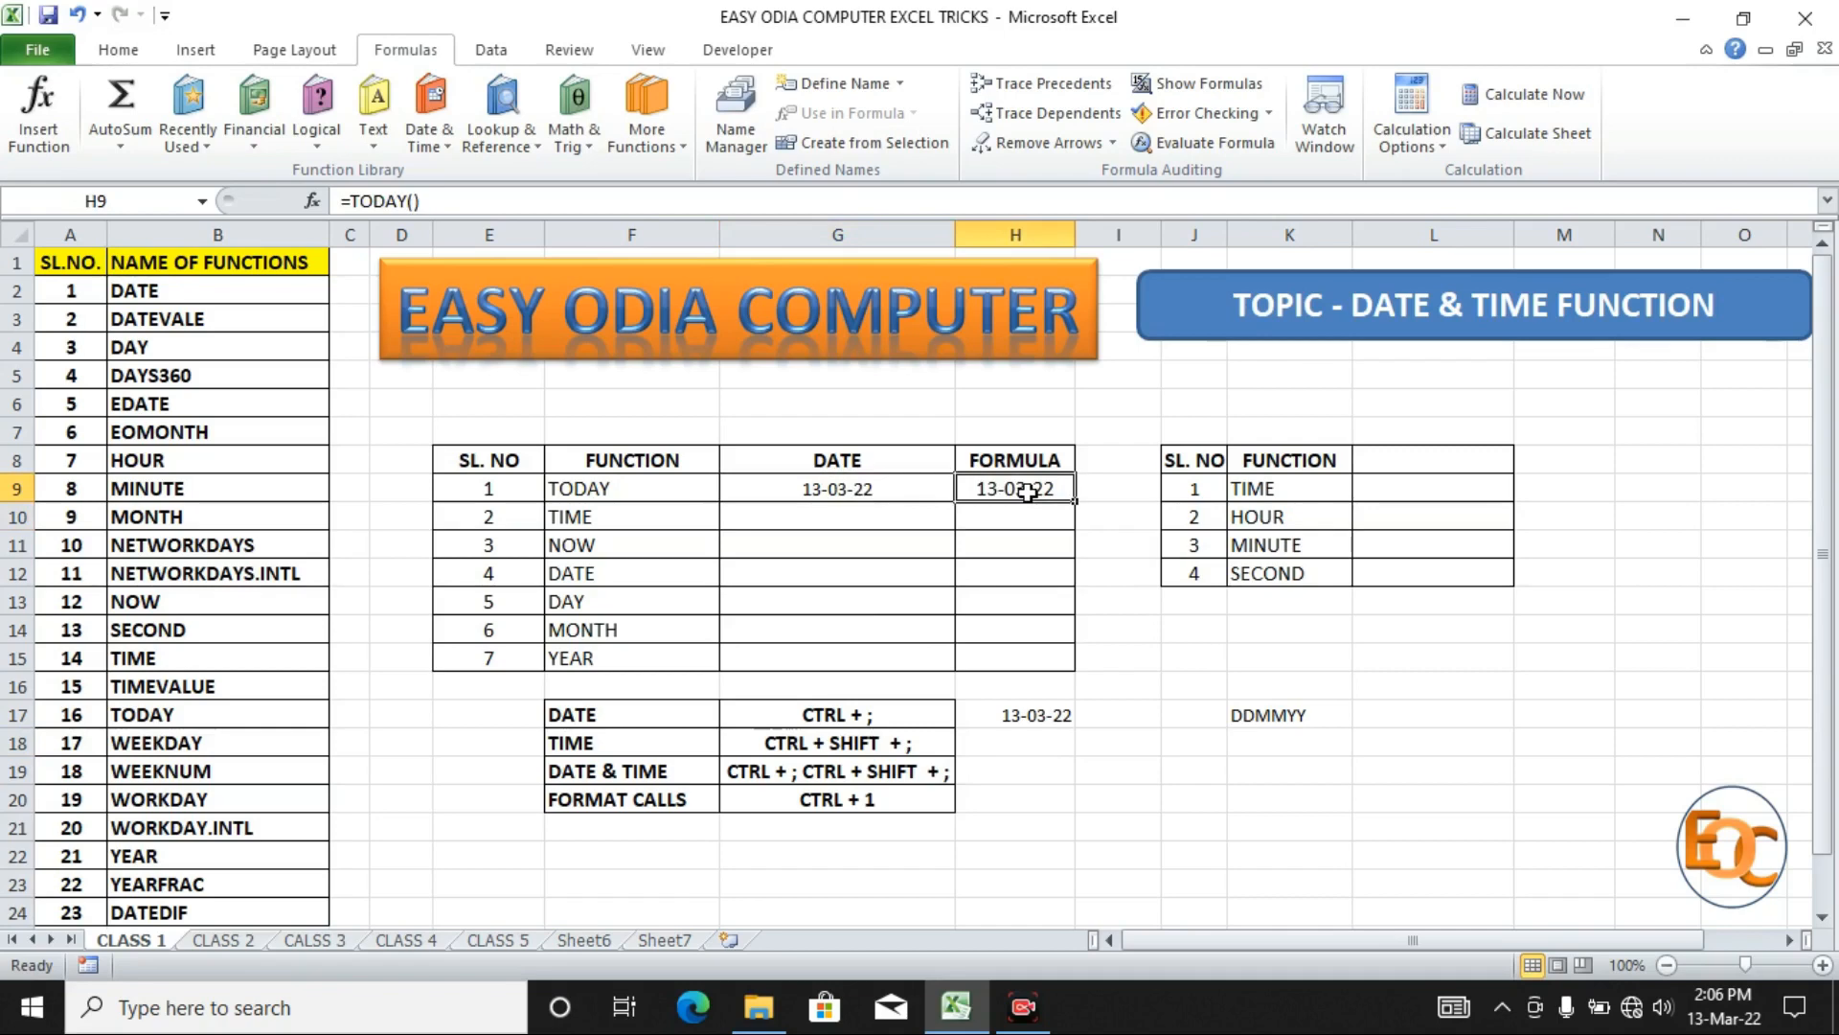
Enter the time 20:07:00 manually in the DATE column of the TIME row (G10).
{"action": "left_click", "coordinate": [874, 517]}
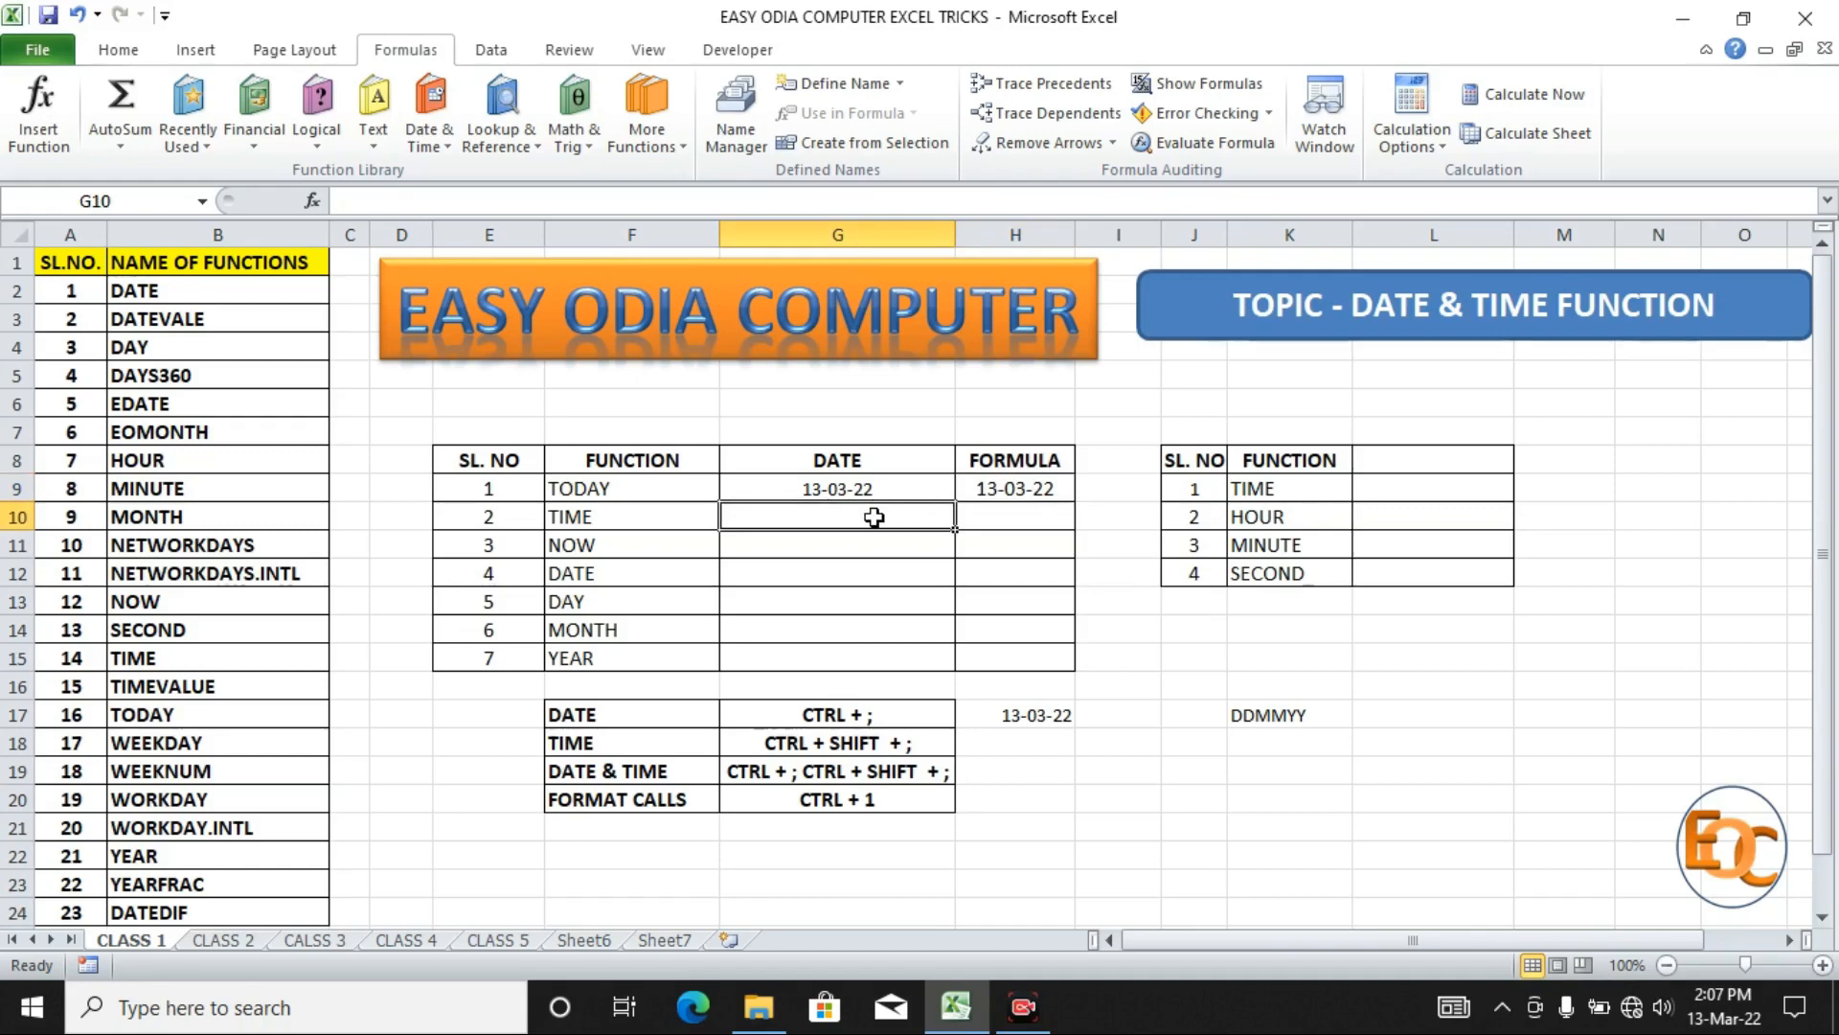
{"action": "type", "text": "20:"}
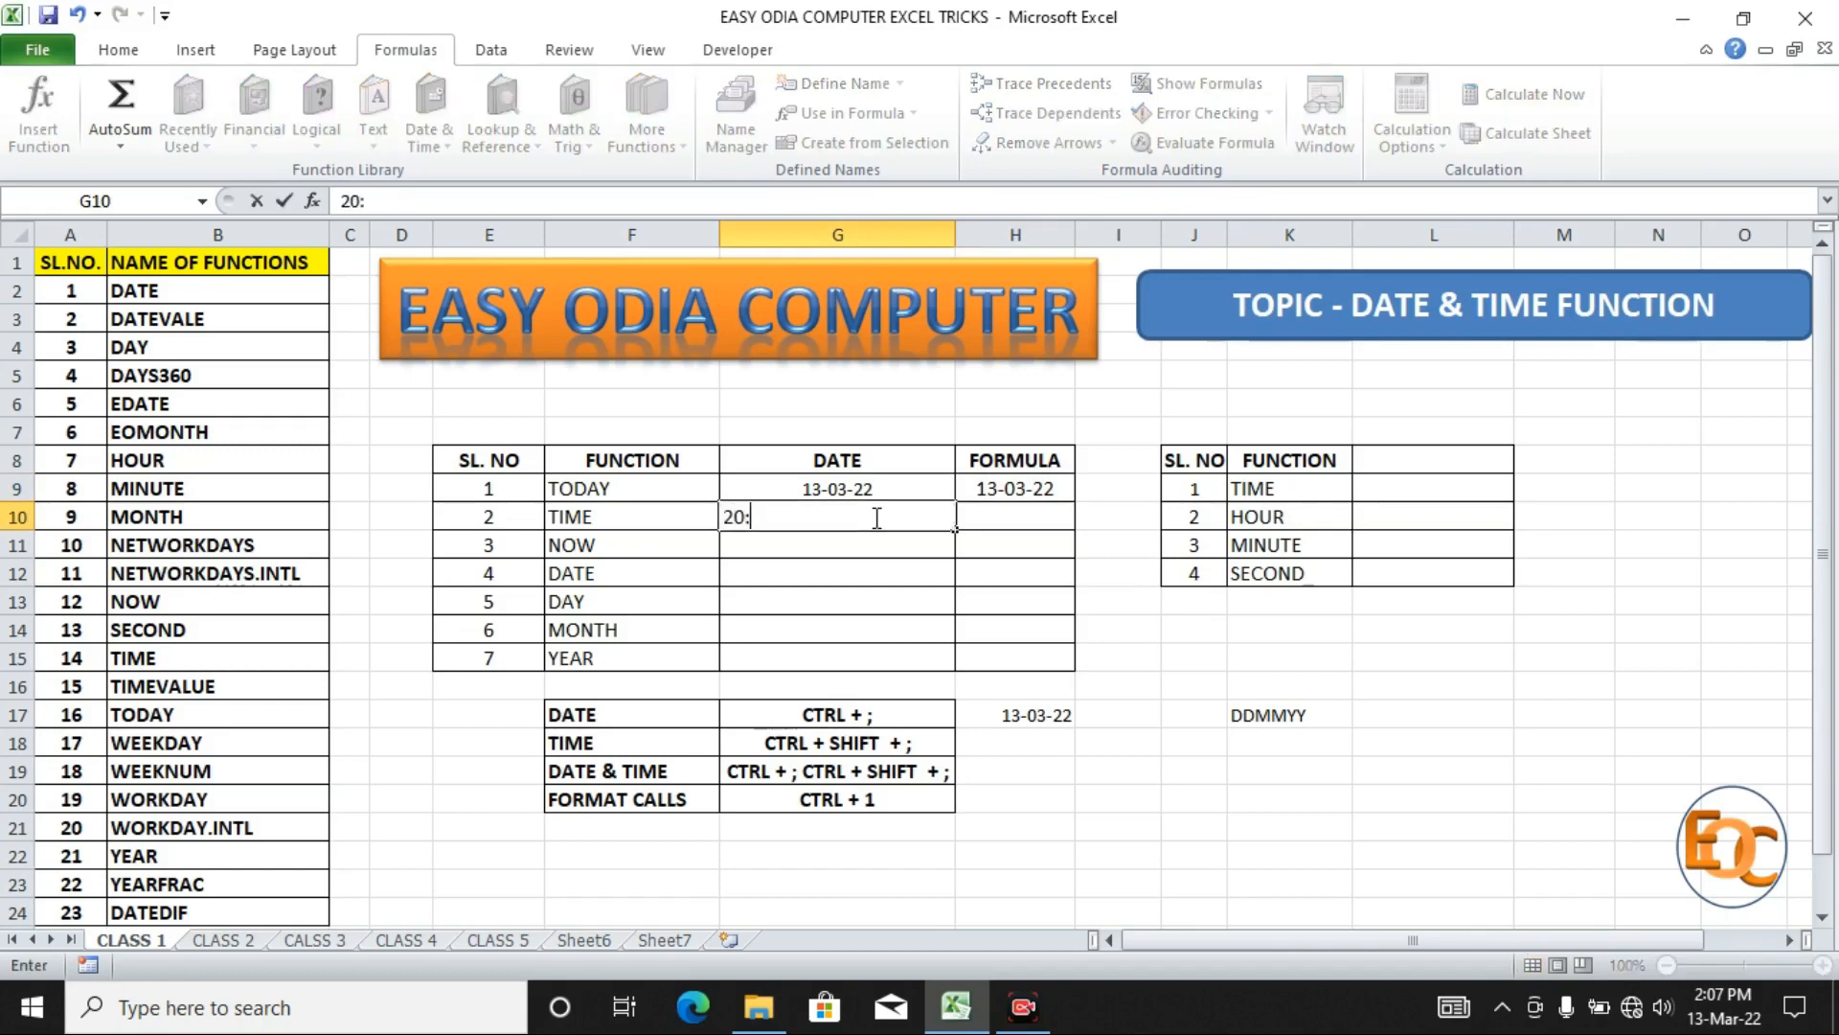
{"action": "type", "text": "07:\""}
{"action": "key", "text": "BackSpace"}
{"action": "type", "text": "00"}
{"action": "key", "text": "Return"}
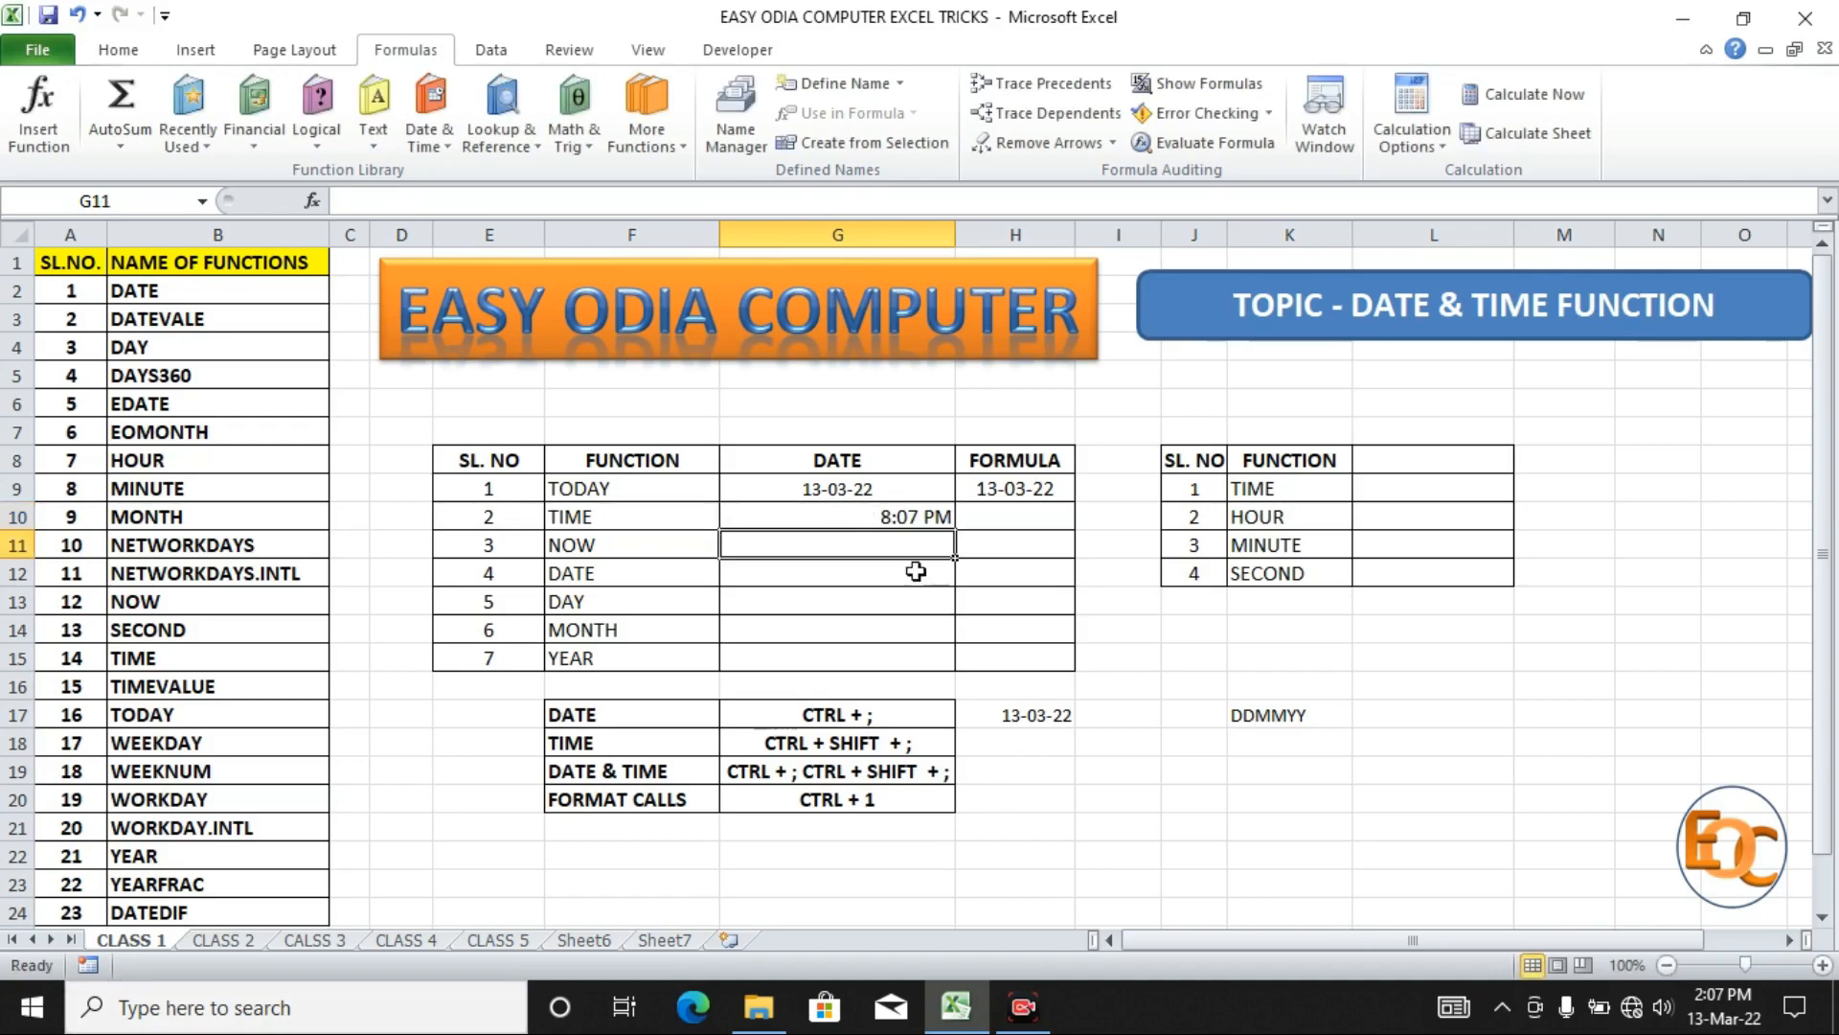
Clear the manual time in G10 and insert the current time there as a static value.
{"action": "left_click", "coordinate": [858, 514]}
{"action": "key", "text": "Delete"}
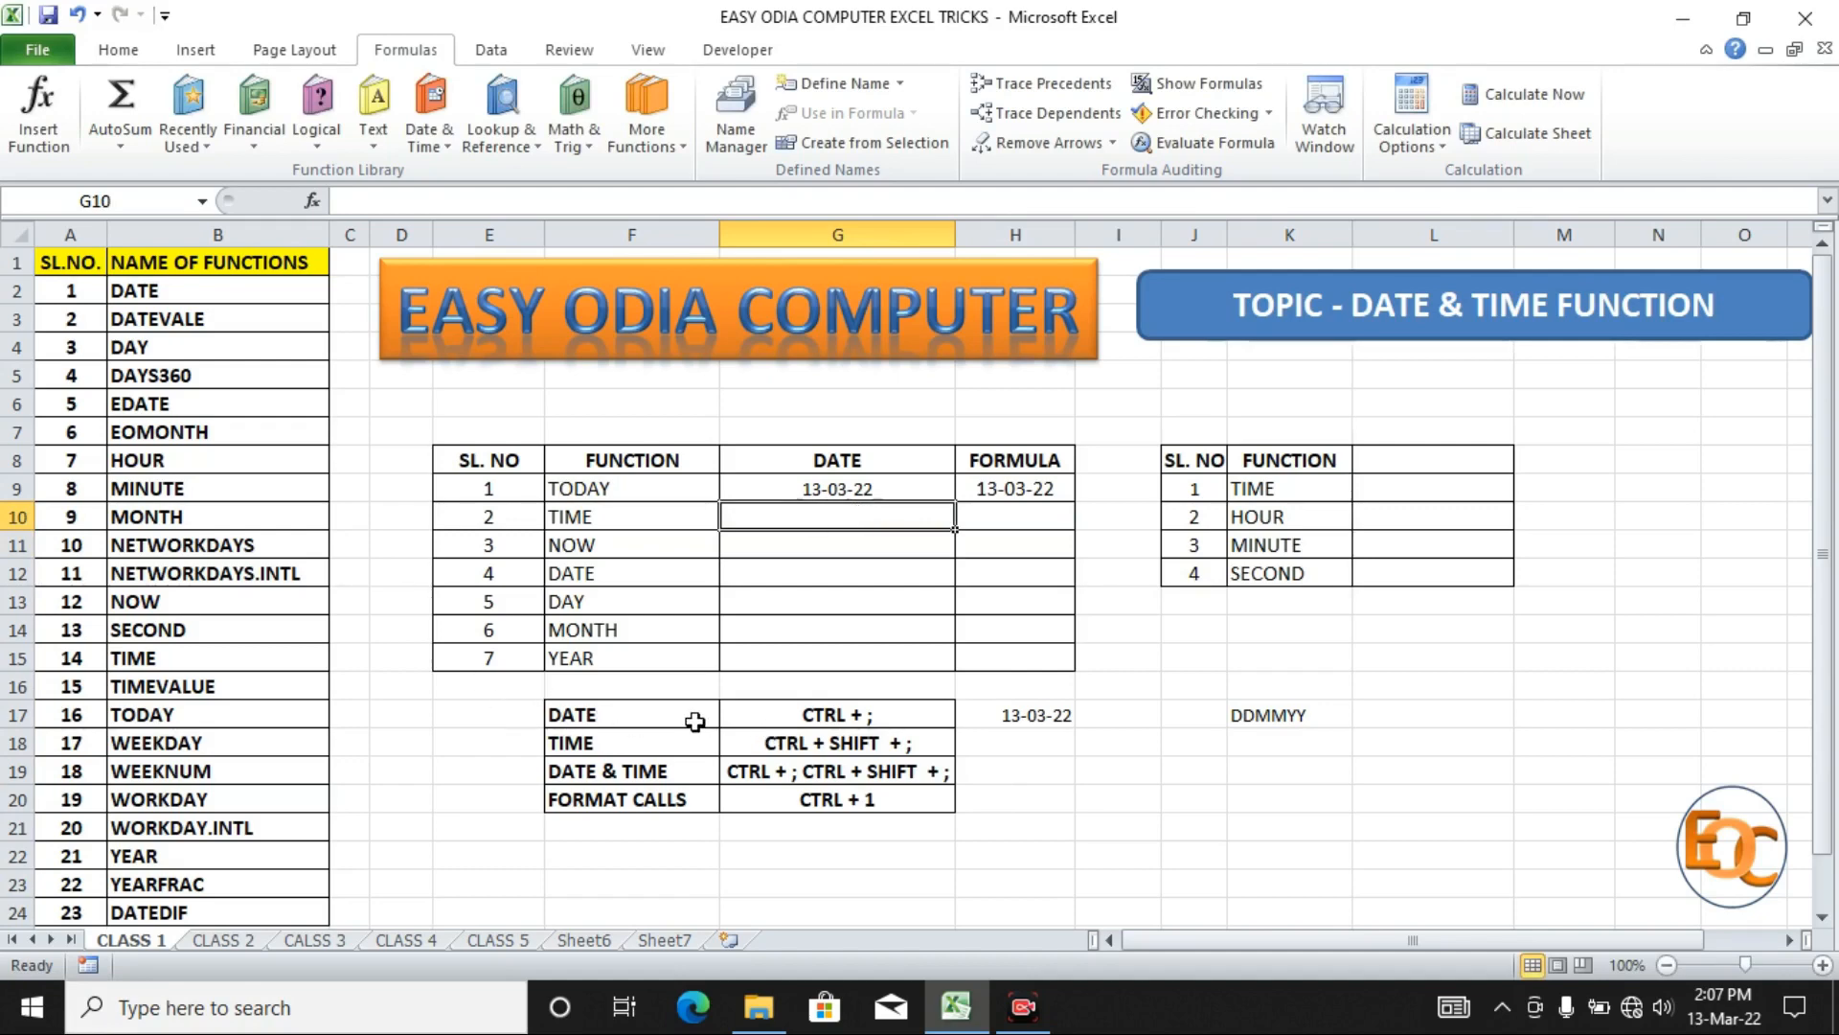
{"action": "key", "text": "ctrl+shift+semicolon"}
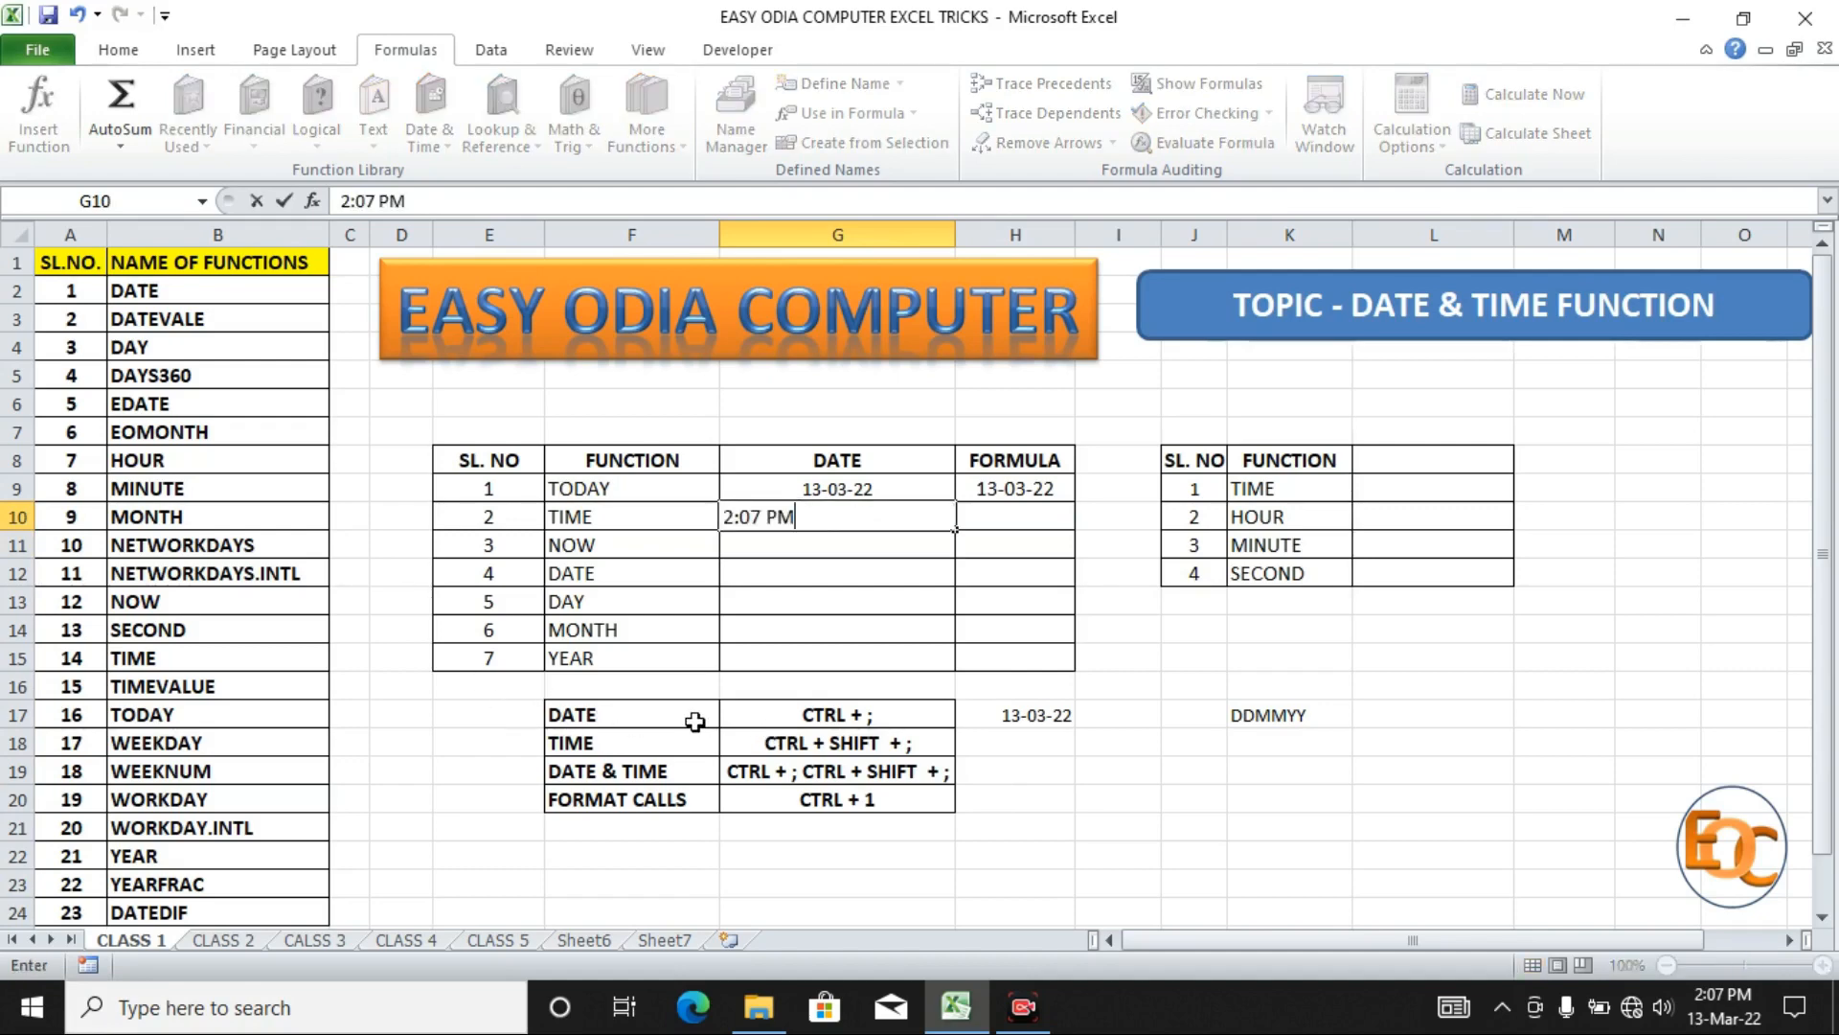
{"action": "key", "text": "Return"}
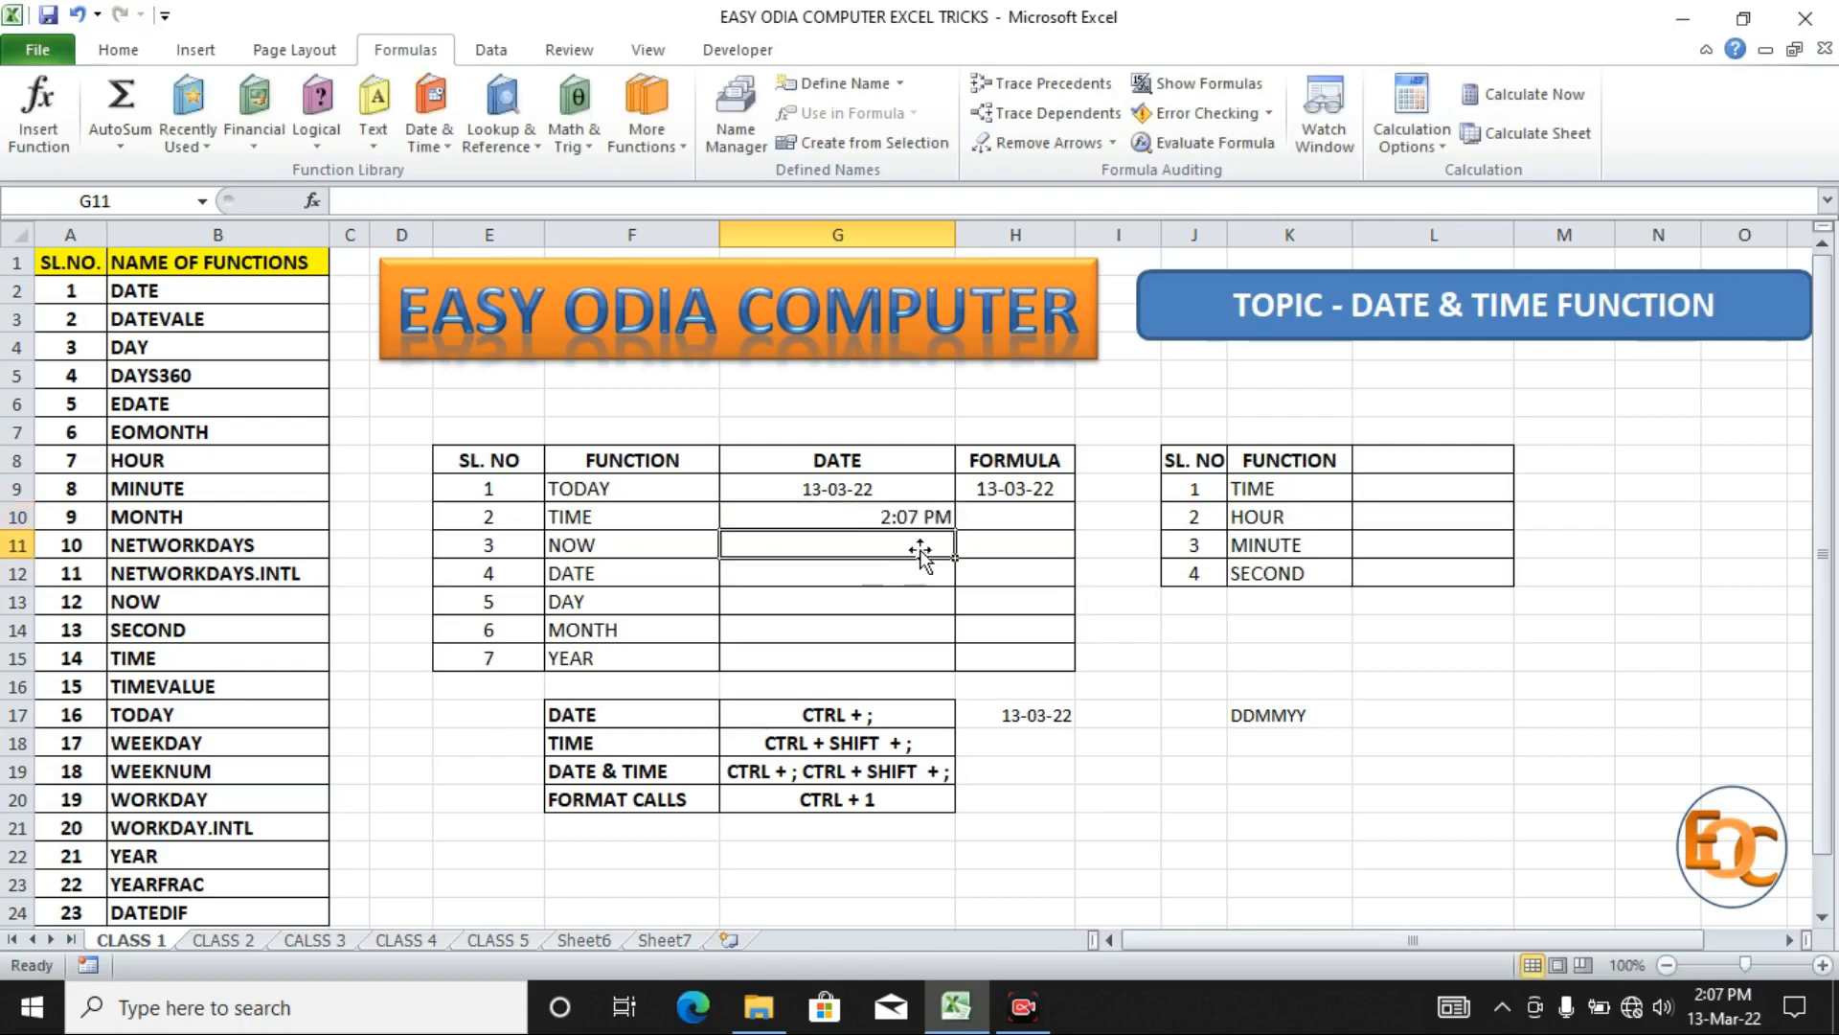
Try to enter the formula =TIME(02:07:00) in the FORMULA column of the TIME row (H10).
{"action": "left_click", "coordinate": [1044, 518]}
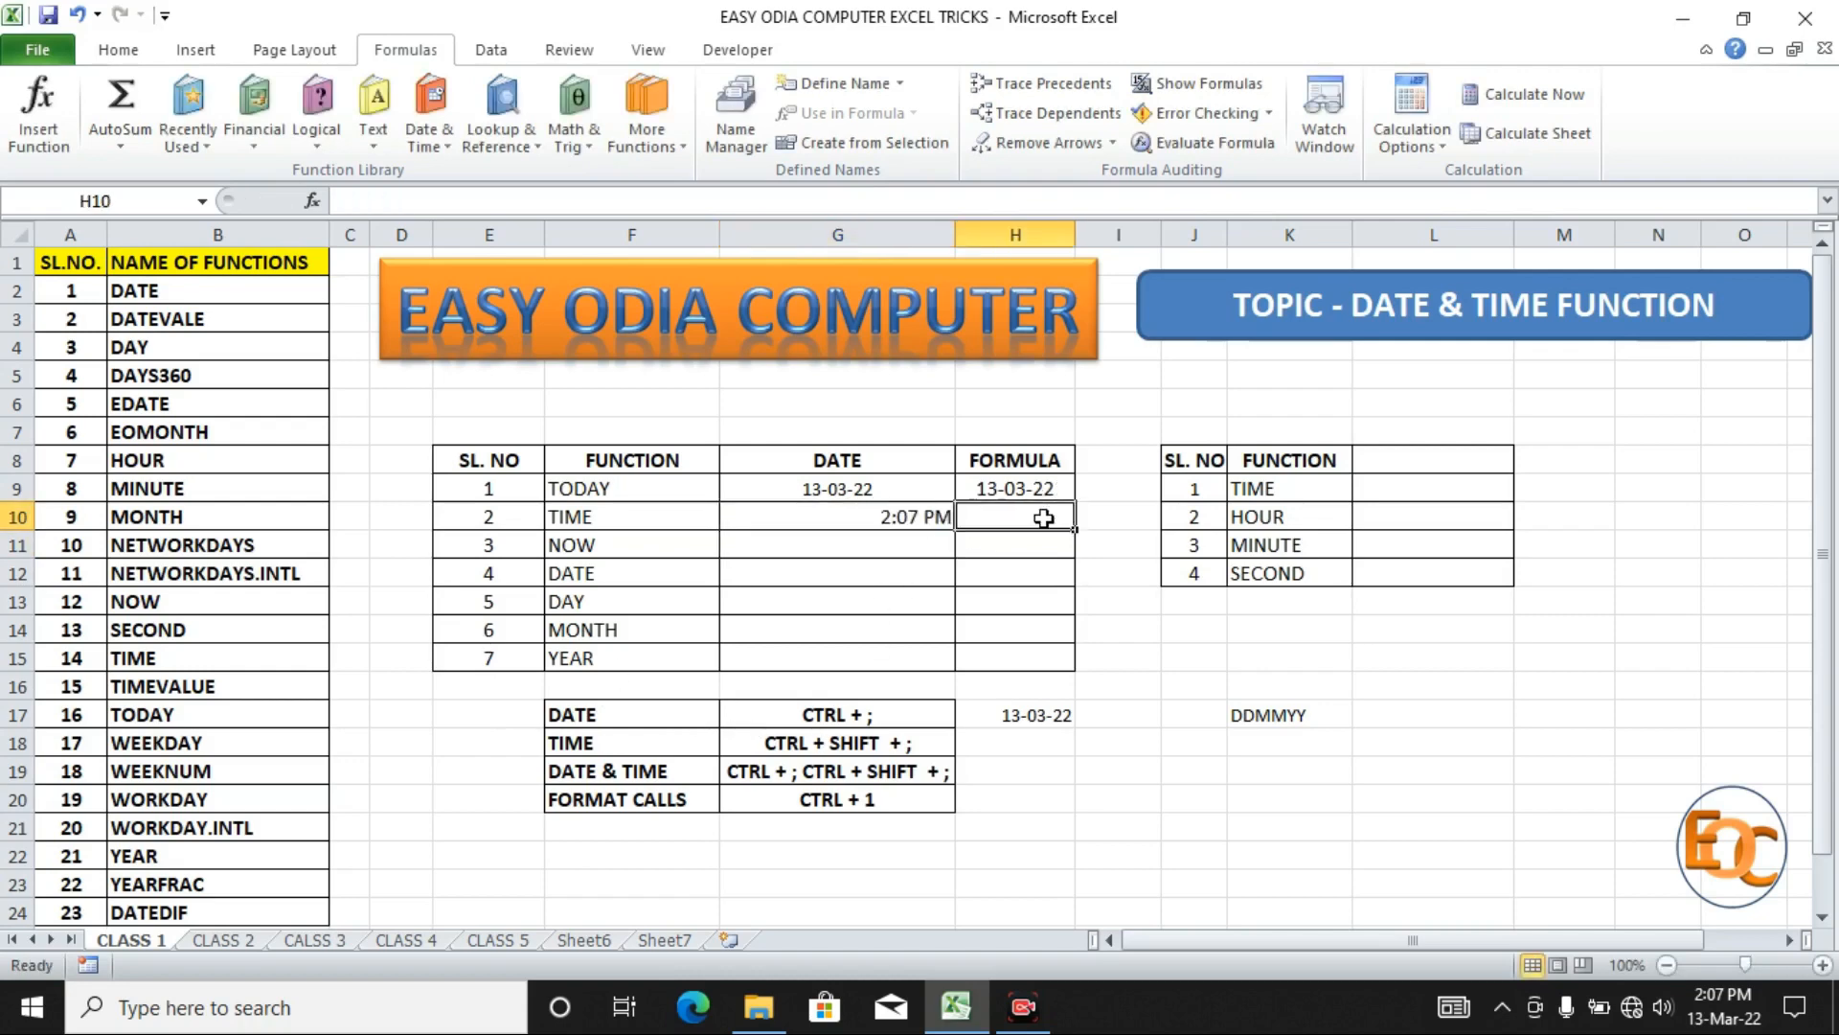
{"action": "type", "text": "="}
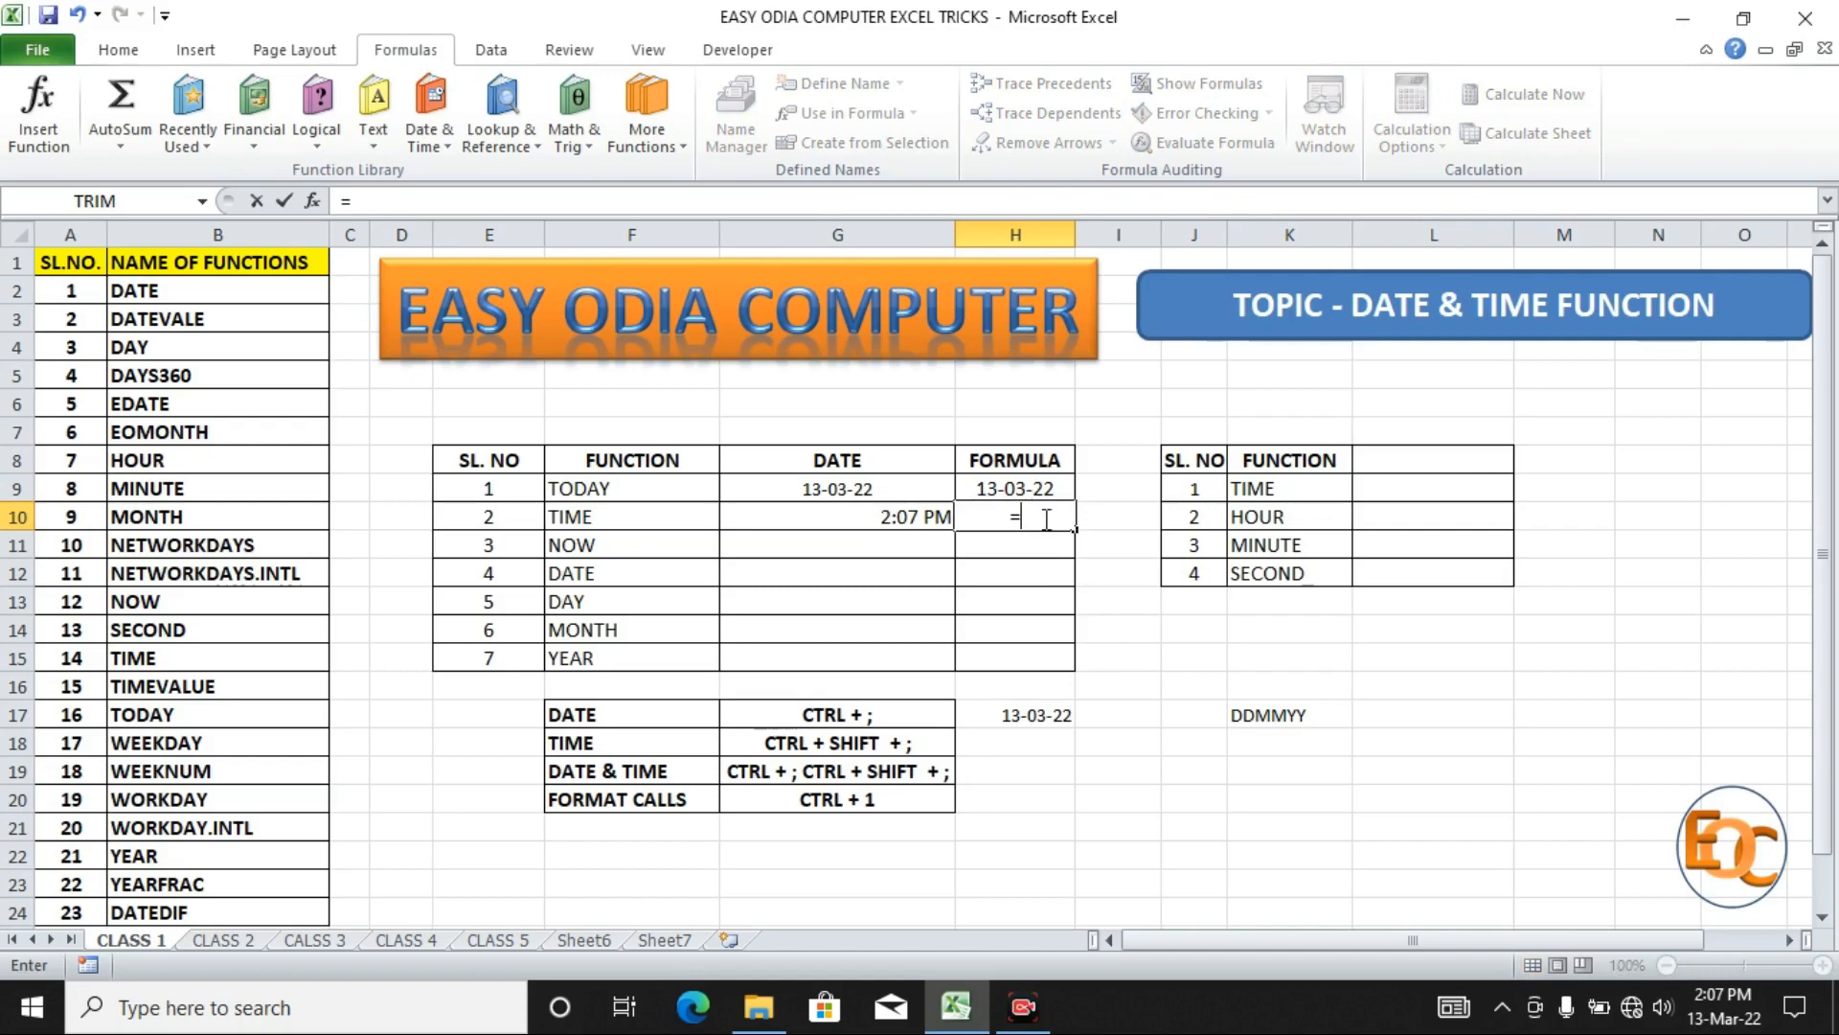
{"action": "type", "text": "TIME"}
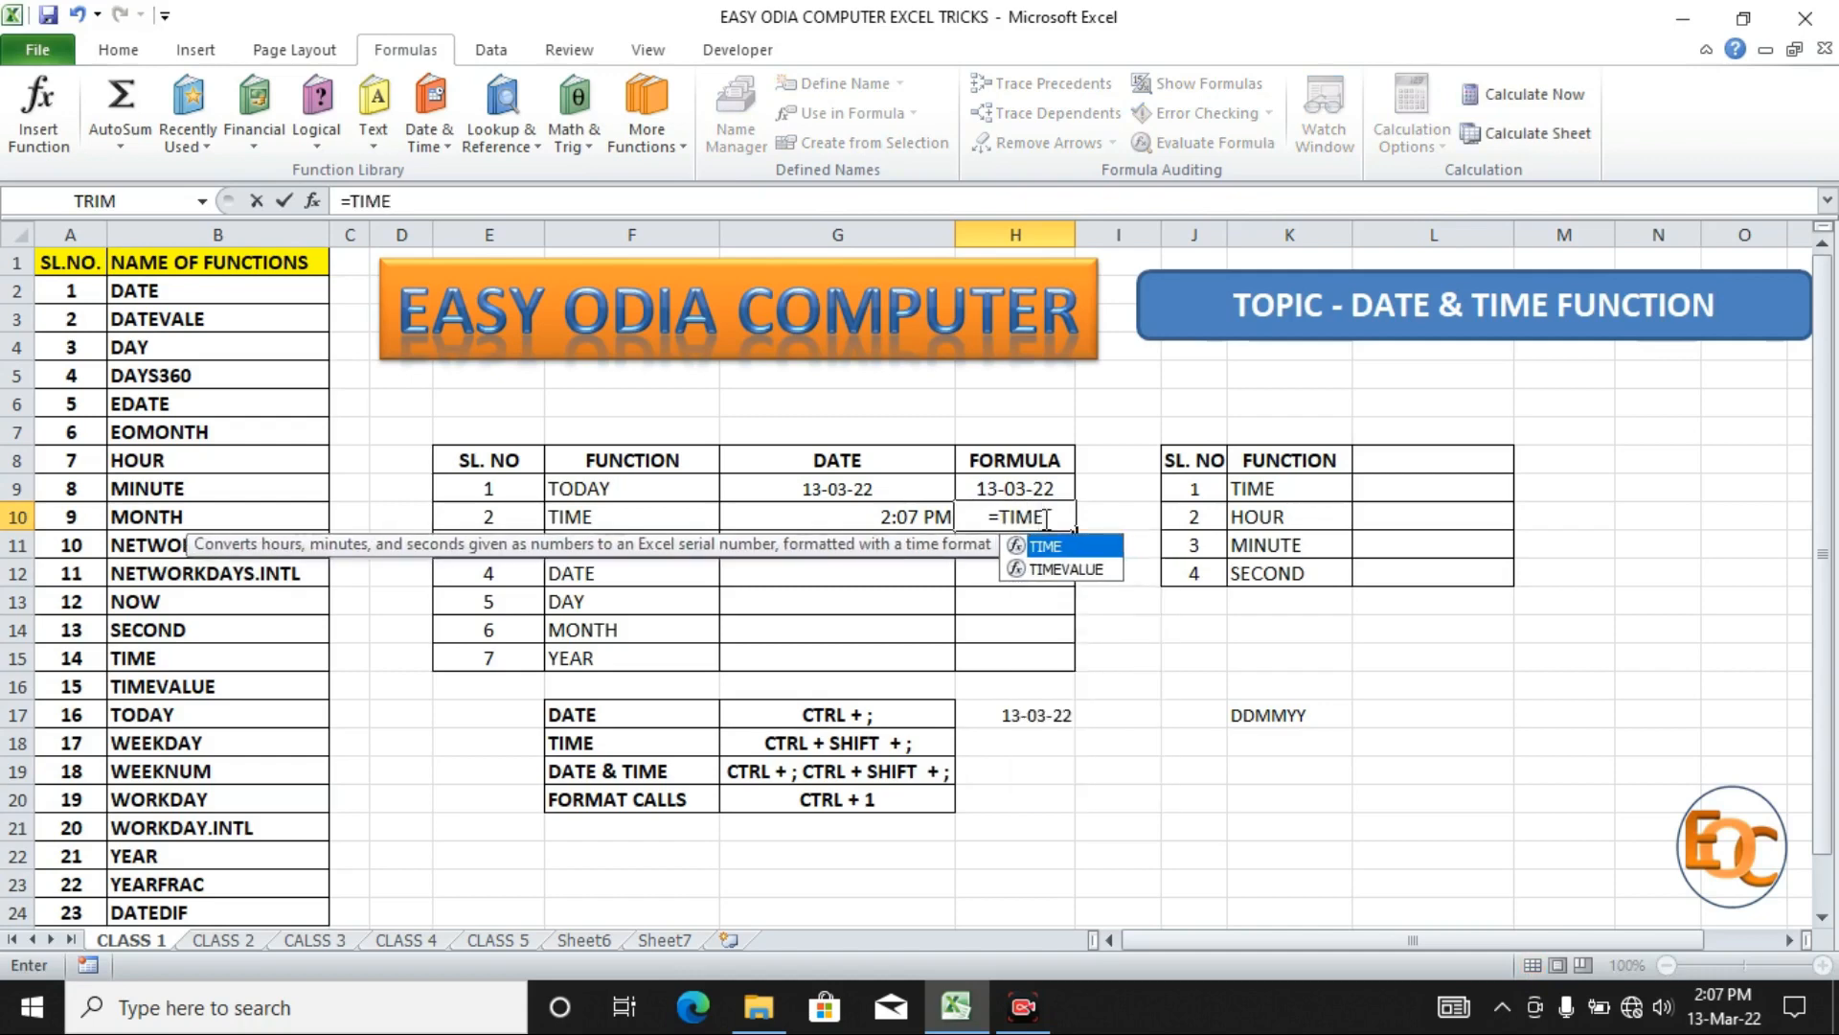
{"action": "type", "text": "("}
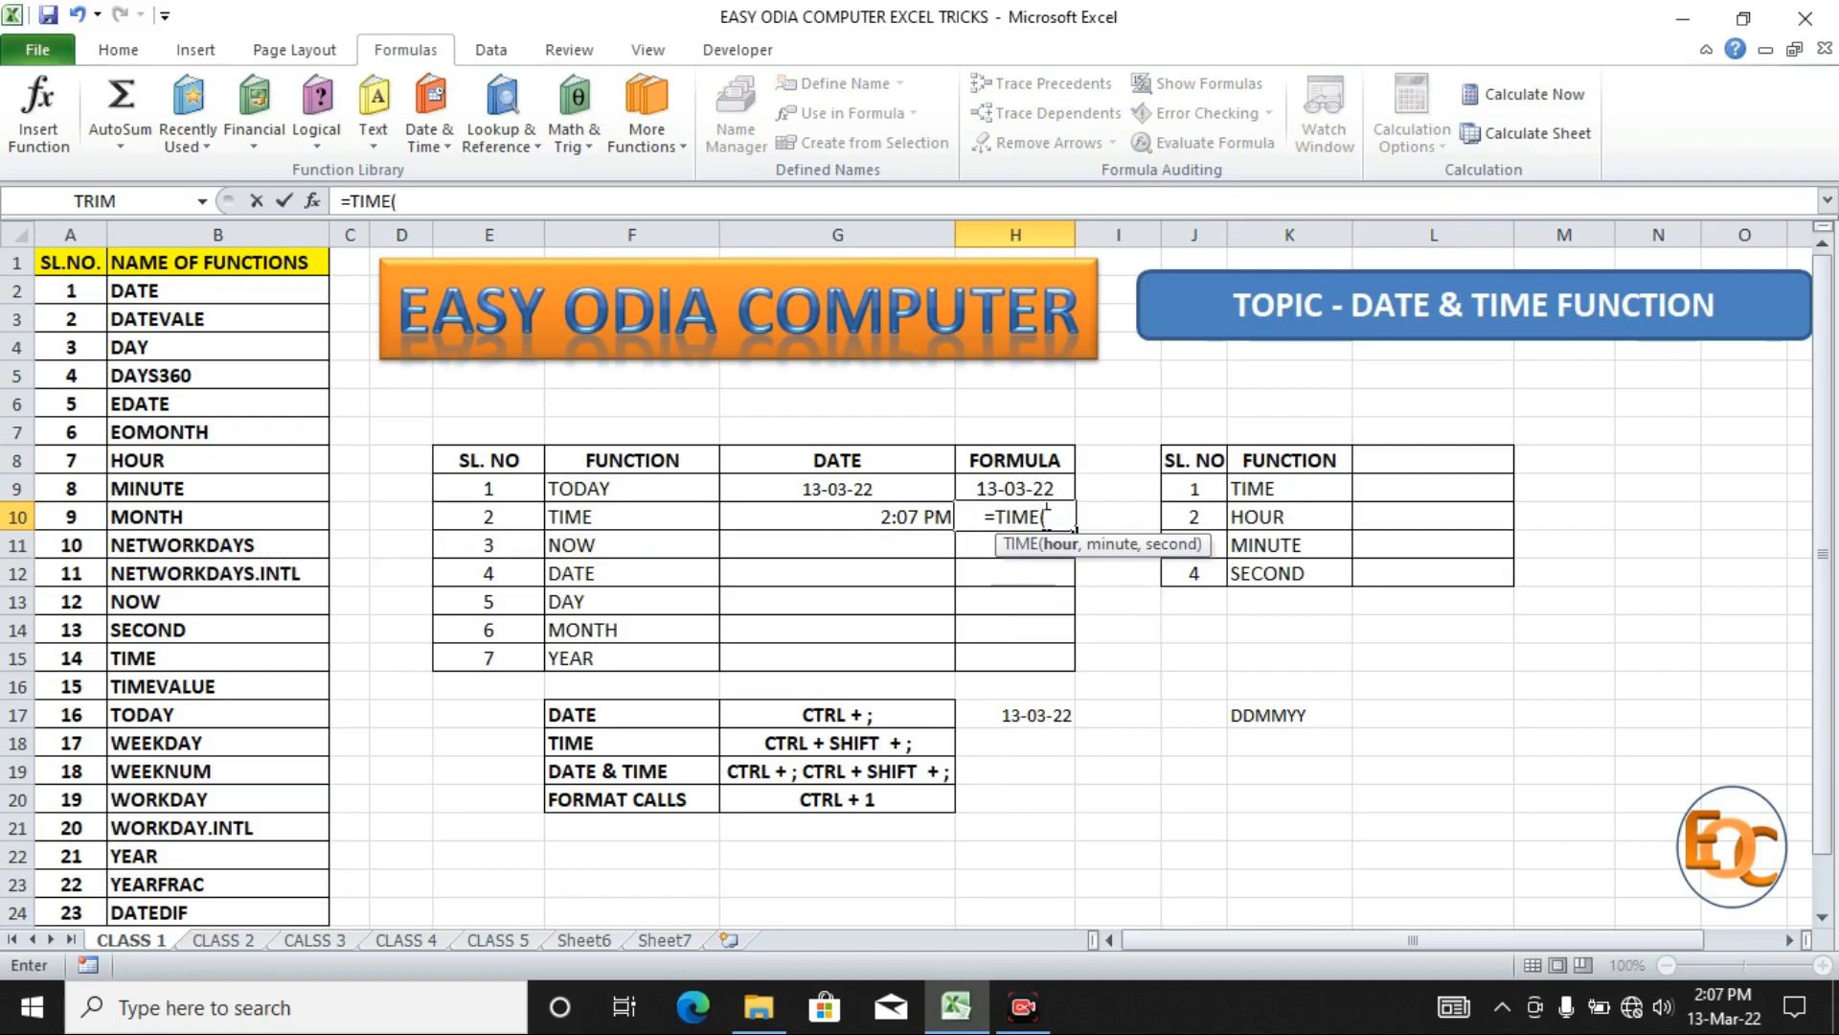
{"action": "type", "text": "0"}
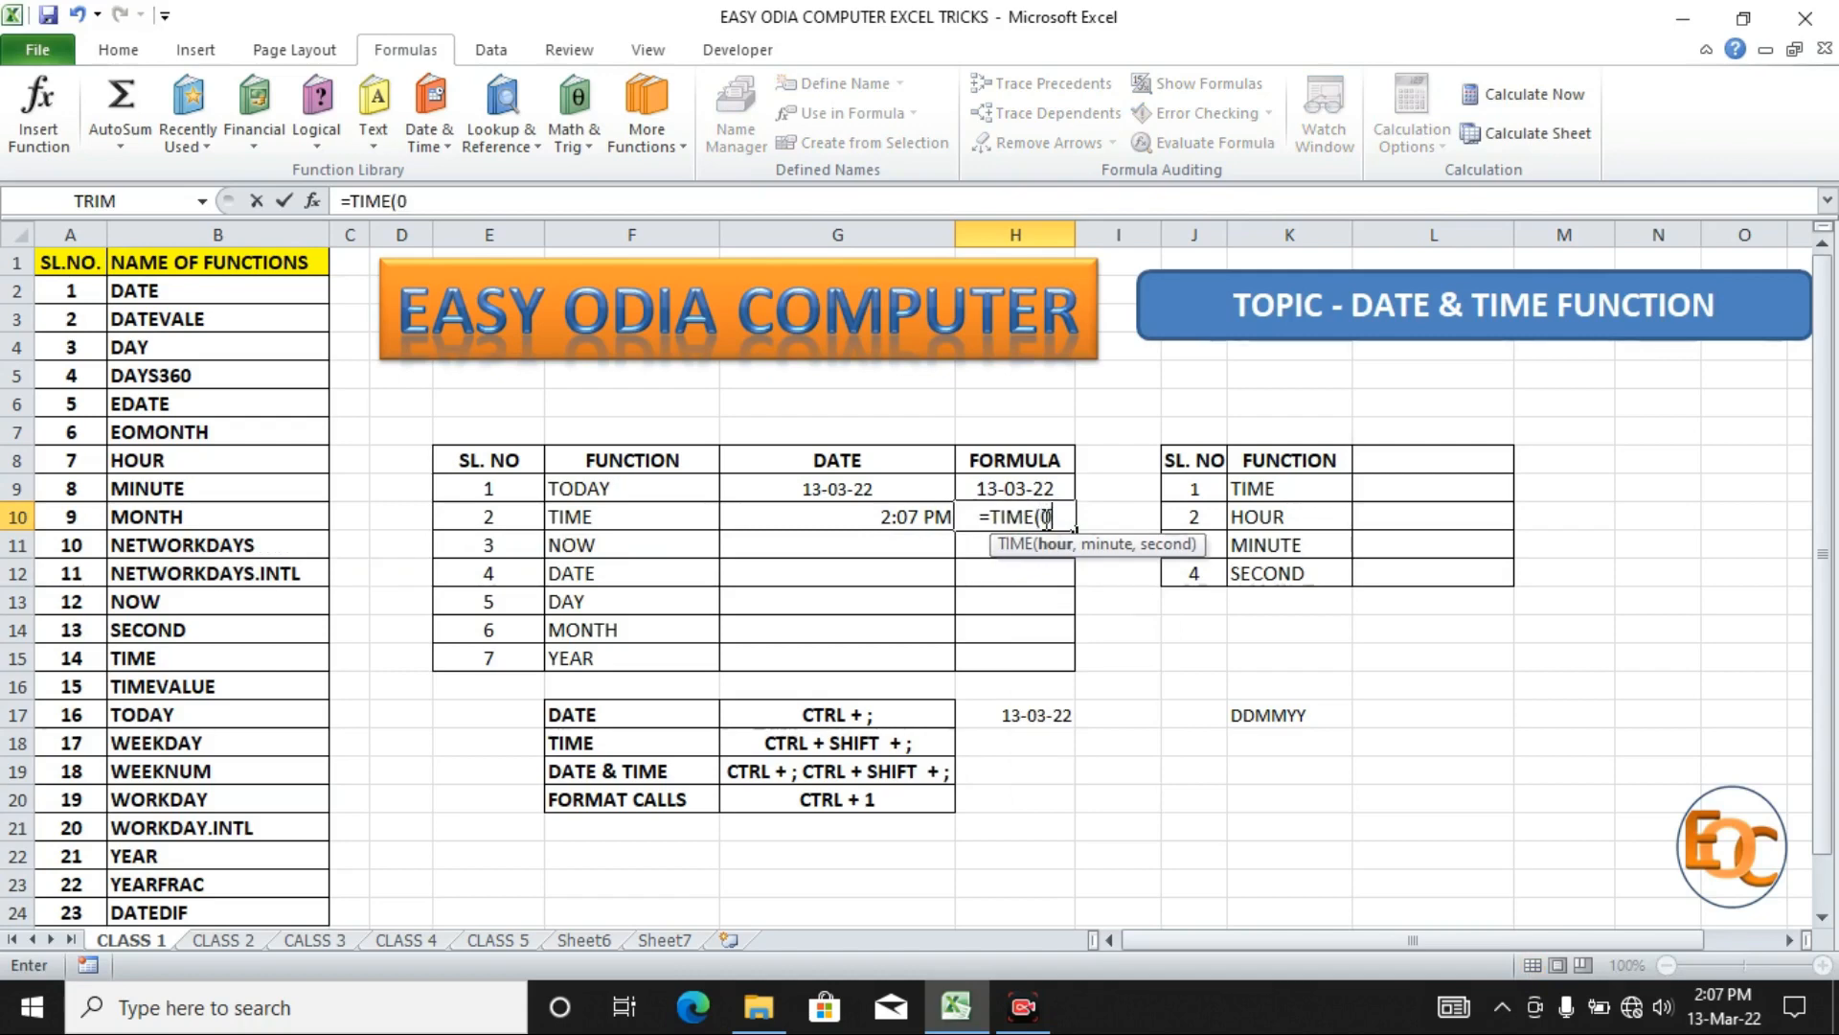
{"action": "type", "text": "2:0"}
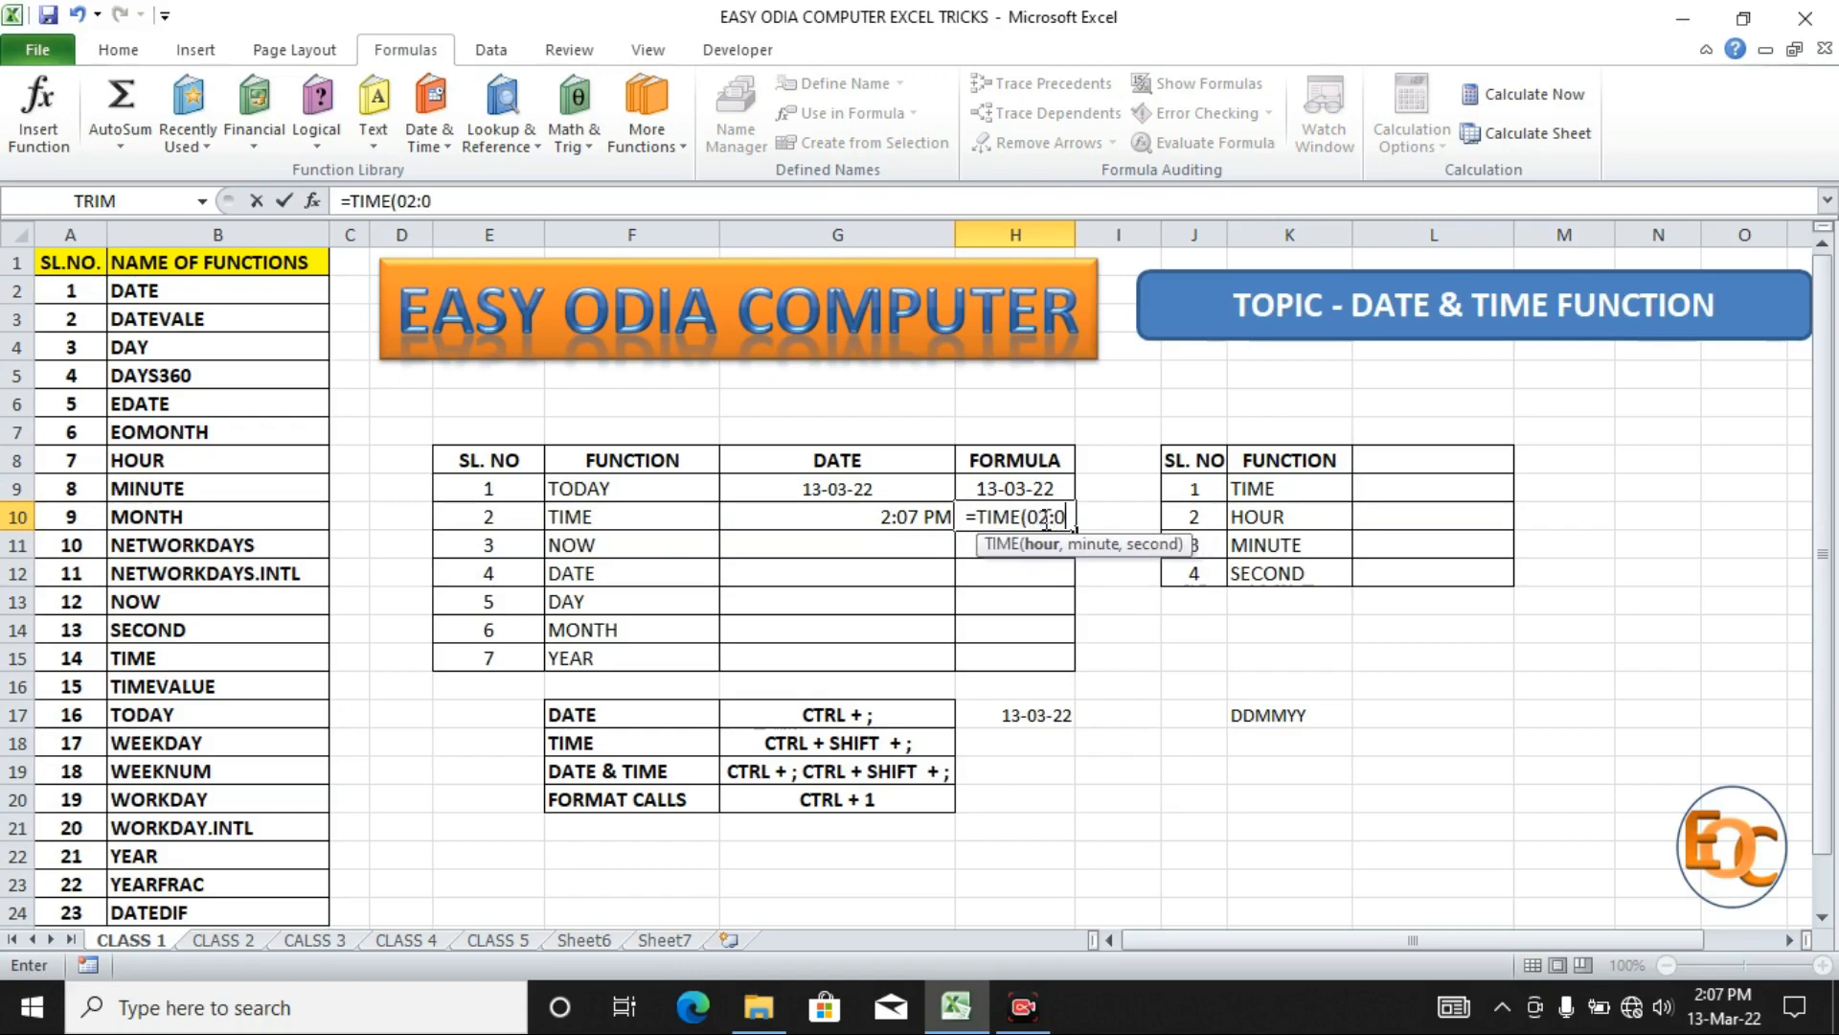
{"action": "type", "text": "7:00)"}
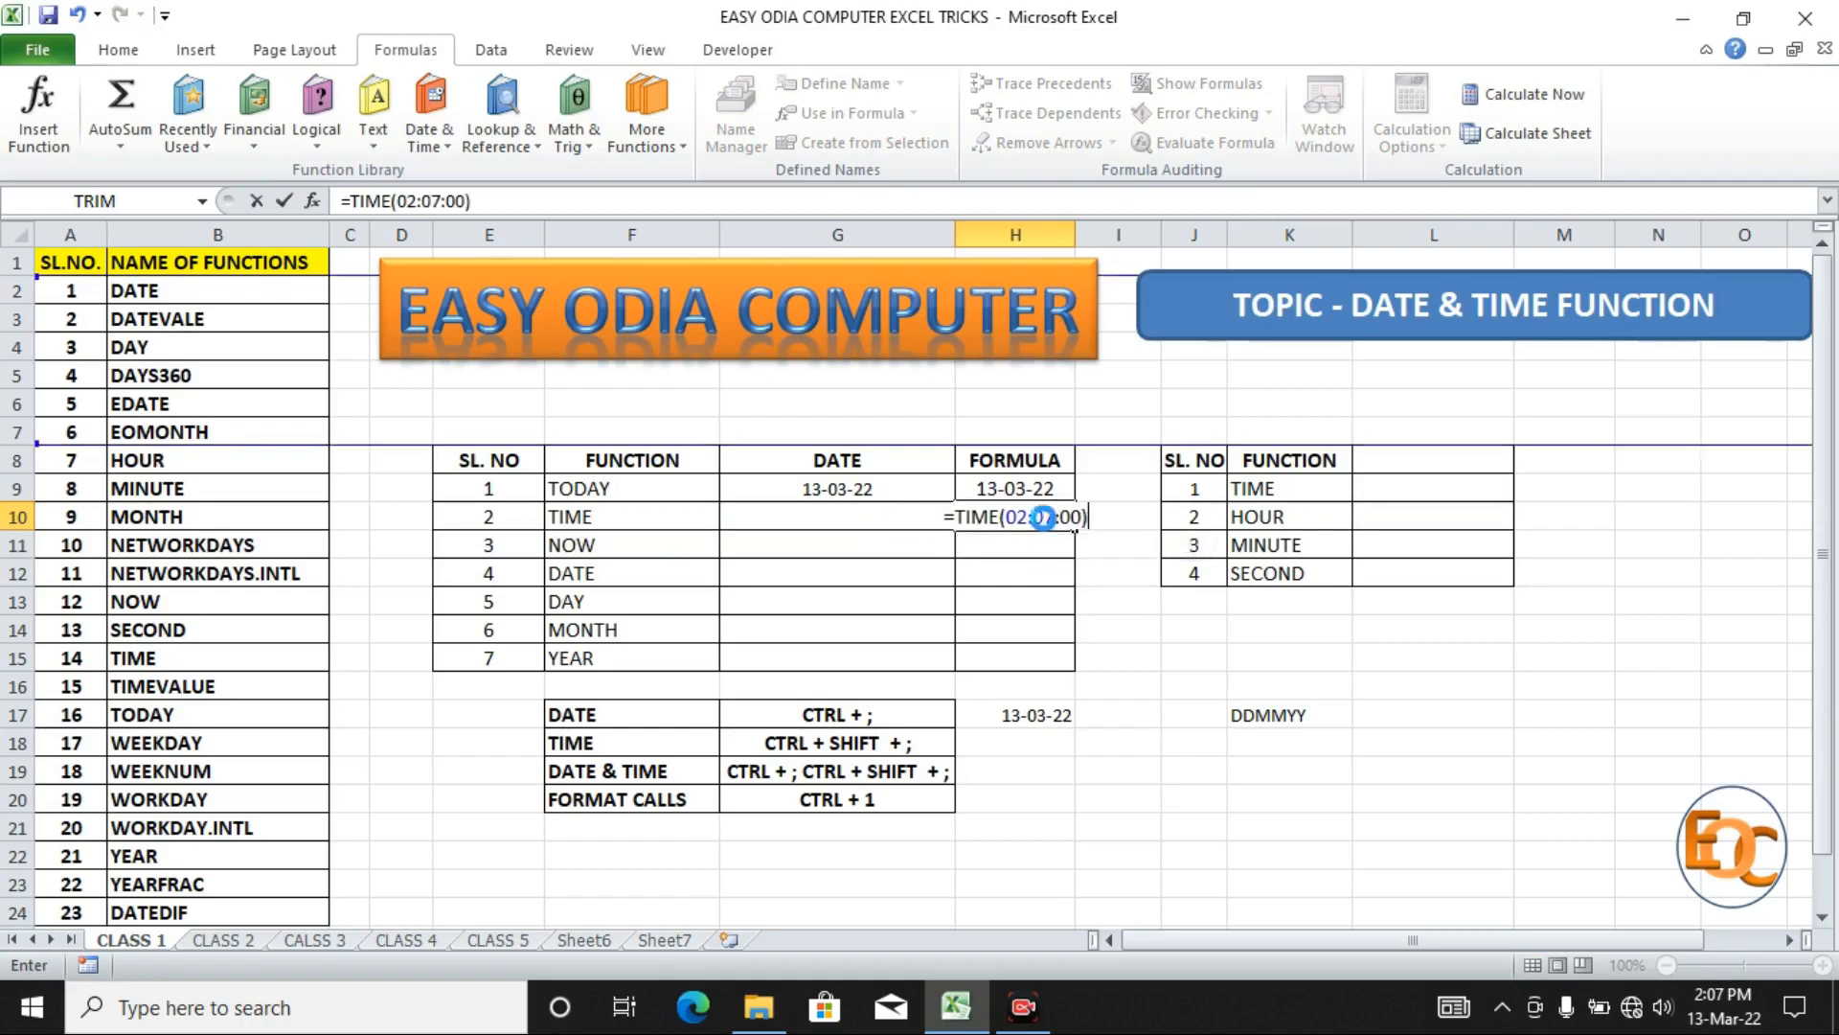
{"action": "key", "text": "Return"}
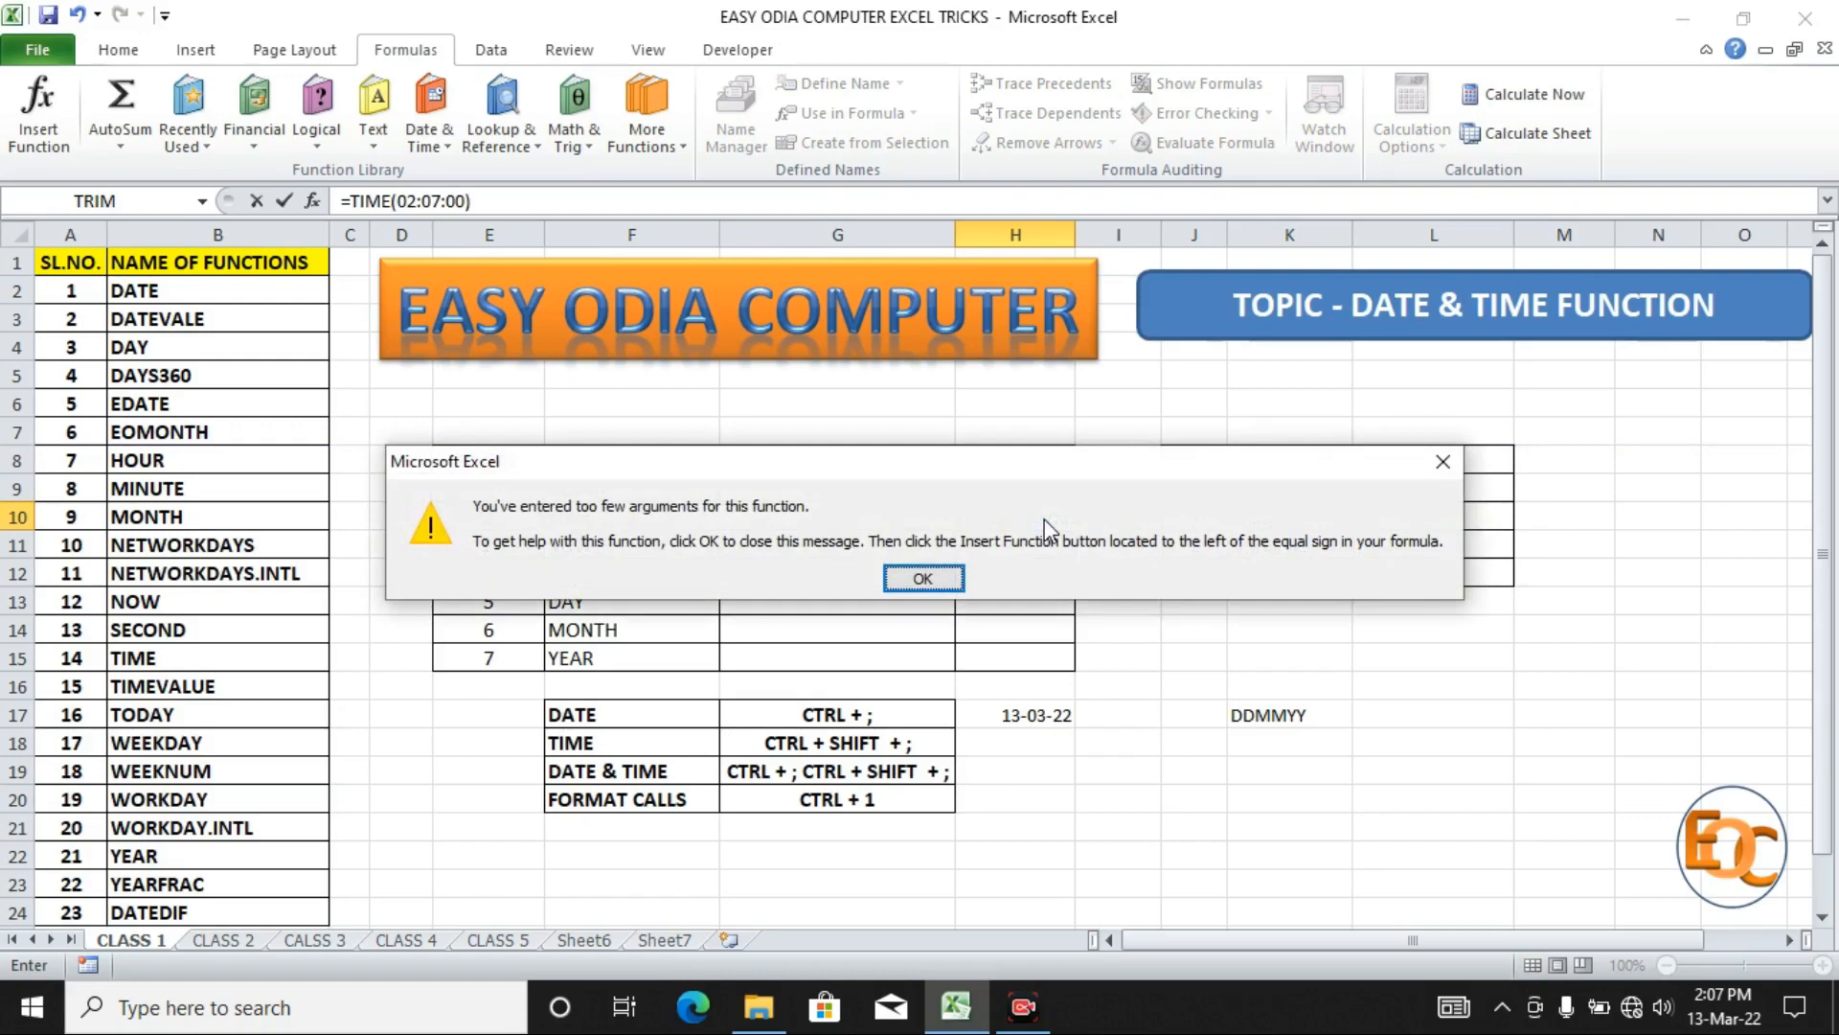
{"action": "key", "text": "Return"}
Try the shortened formula =TIME(02:07) in H10 and discard the entry.
{"action": "key", "text": "BackSpace"}
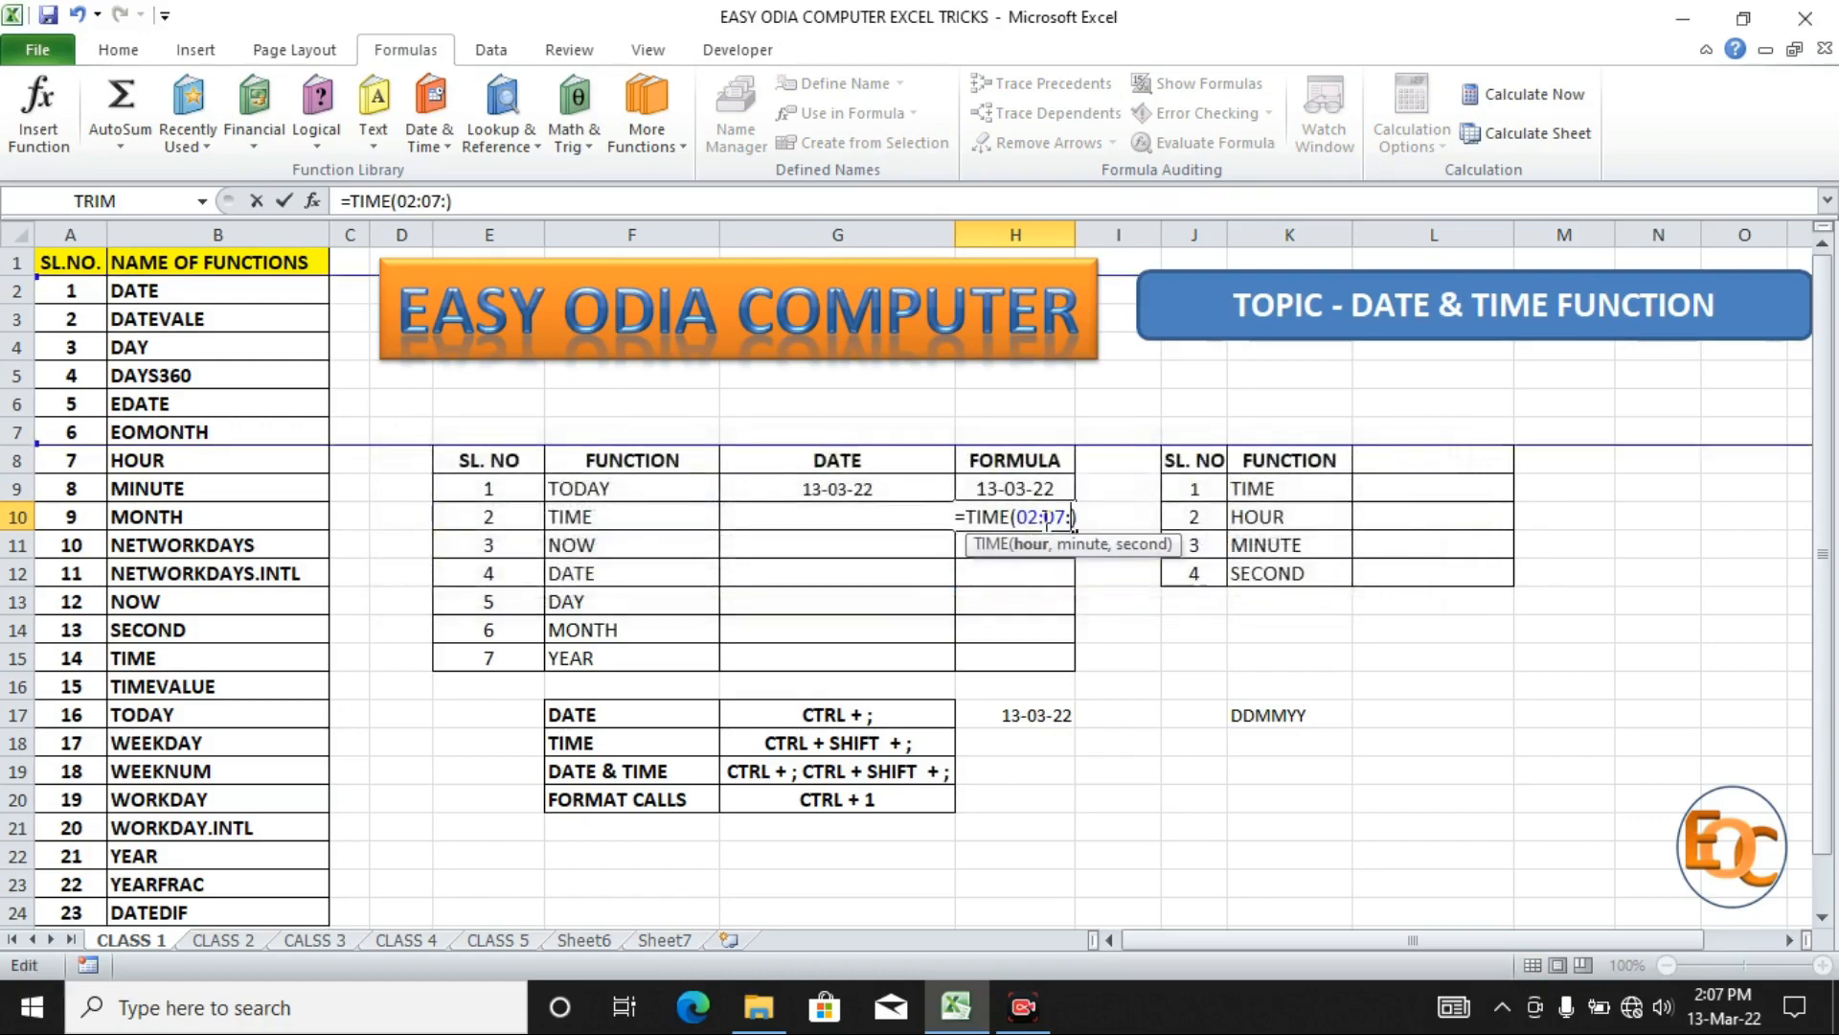
{"action": "key", "text": "BackSpace"}
{"action": "key", "text": "Return"}
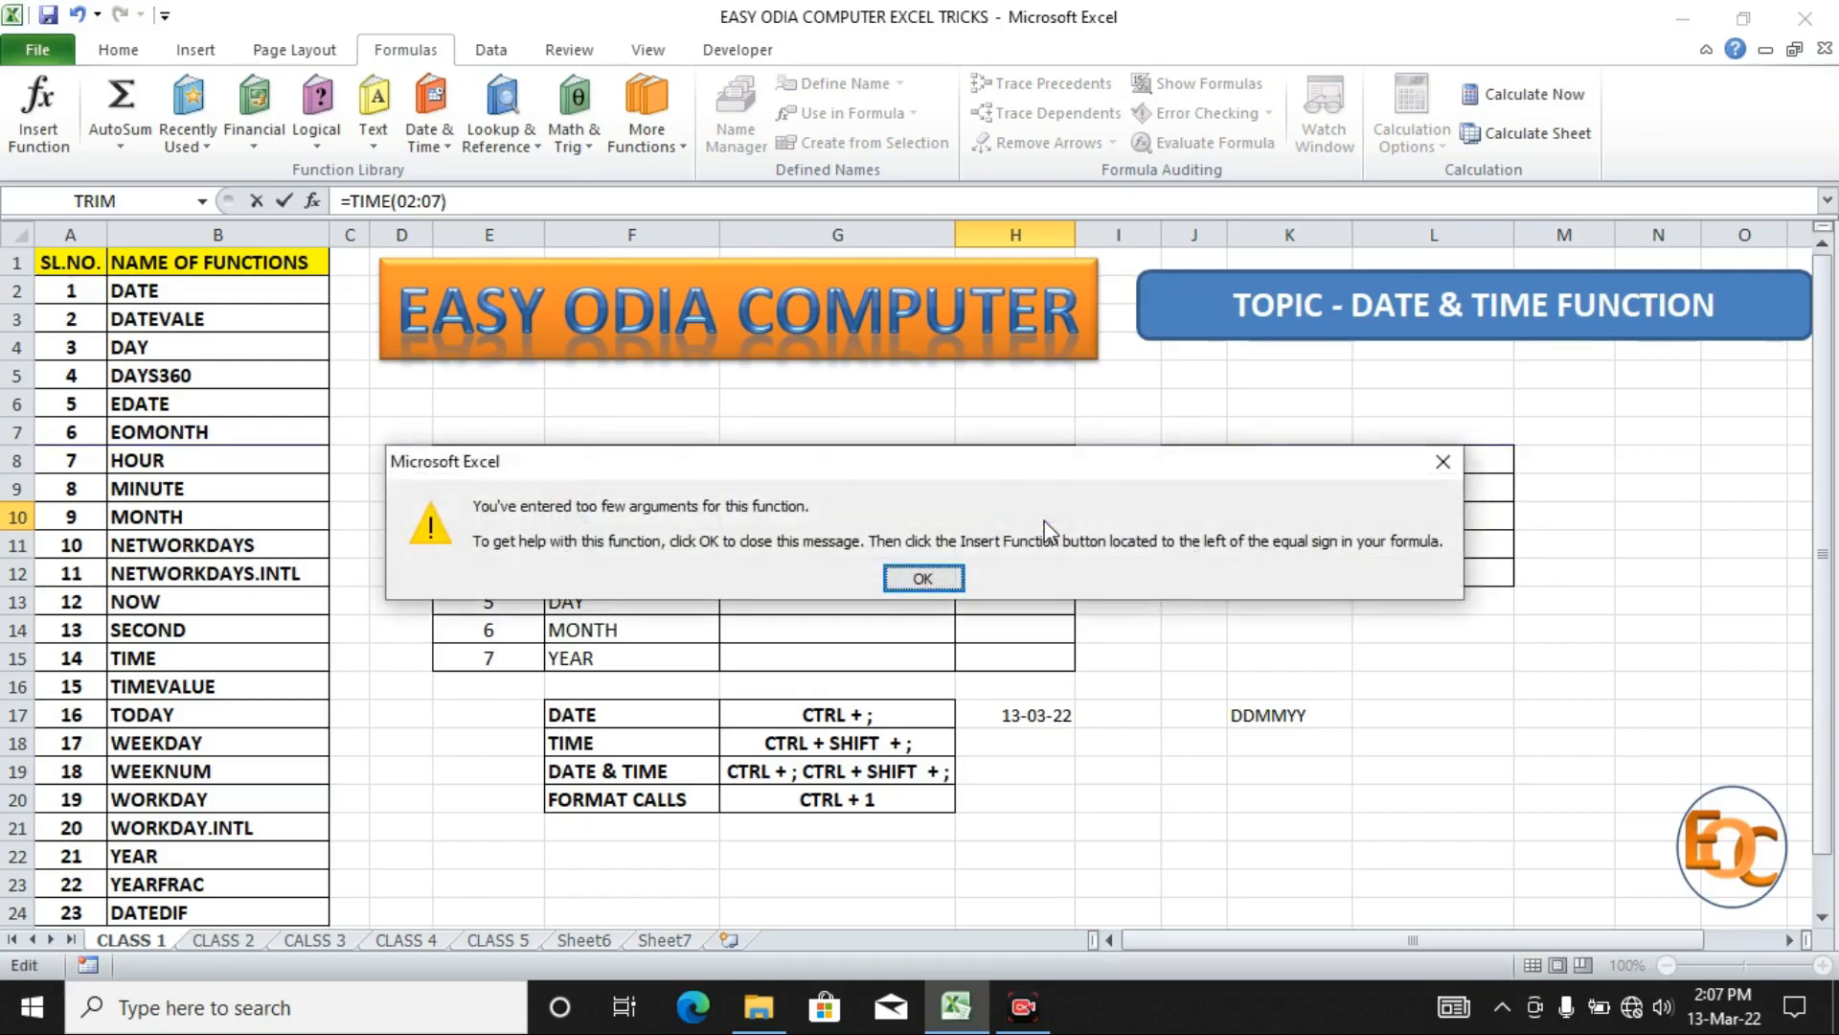
{"action": "key", "text": "Return"}
{"action": "key", "text": "Escape"}
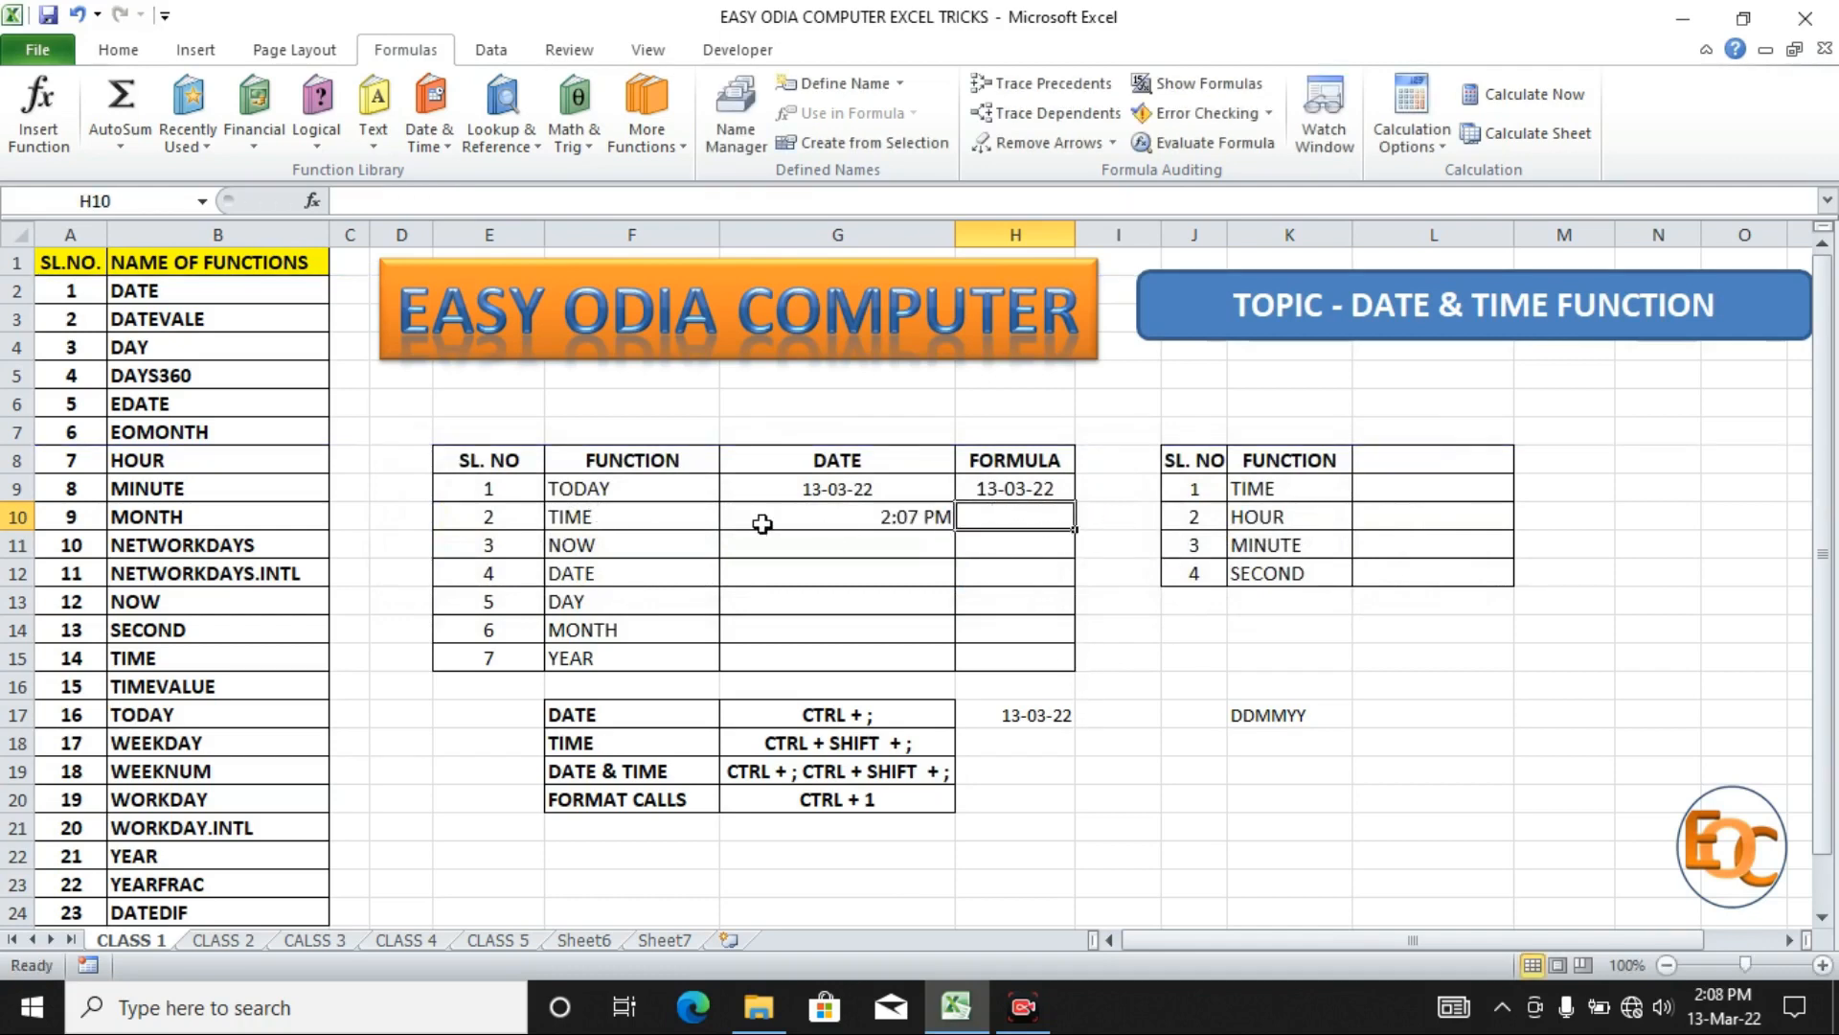
Insert the current time as a static value in the FORMULA column of the TIME row (H10).
{"action": "left_click", "coordinate": [849, 523]}
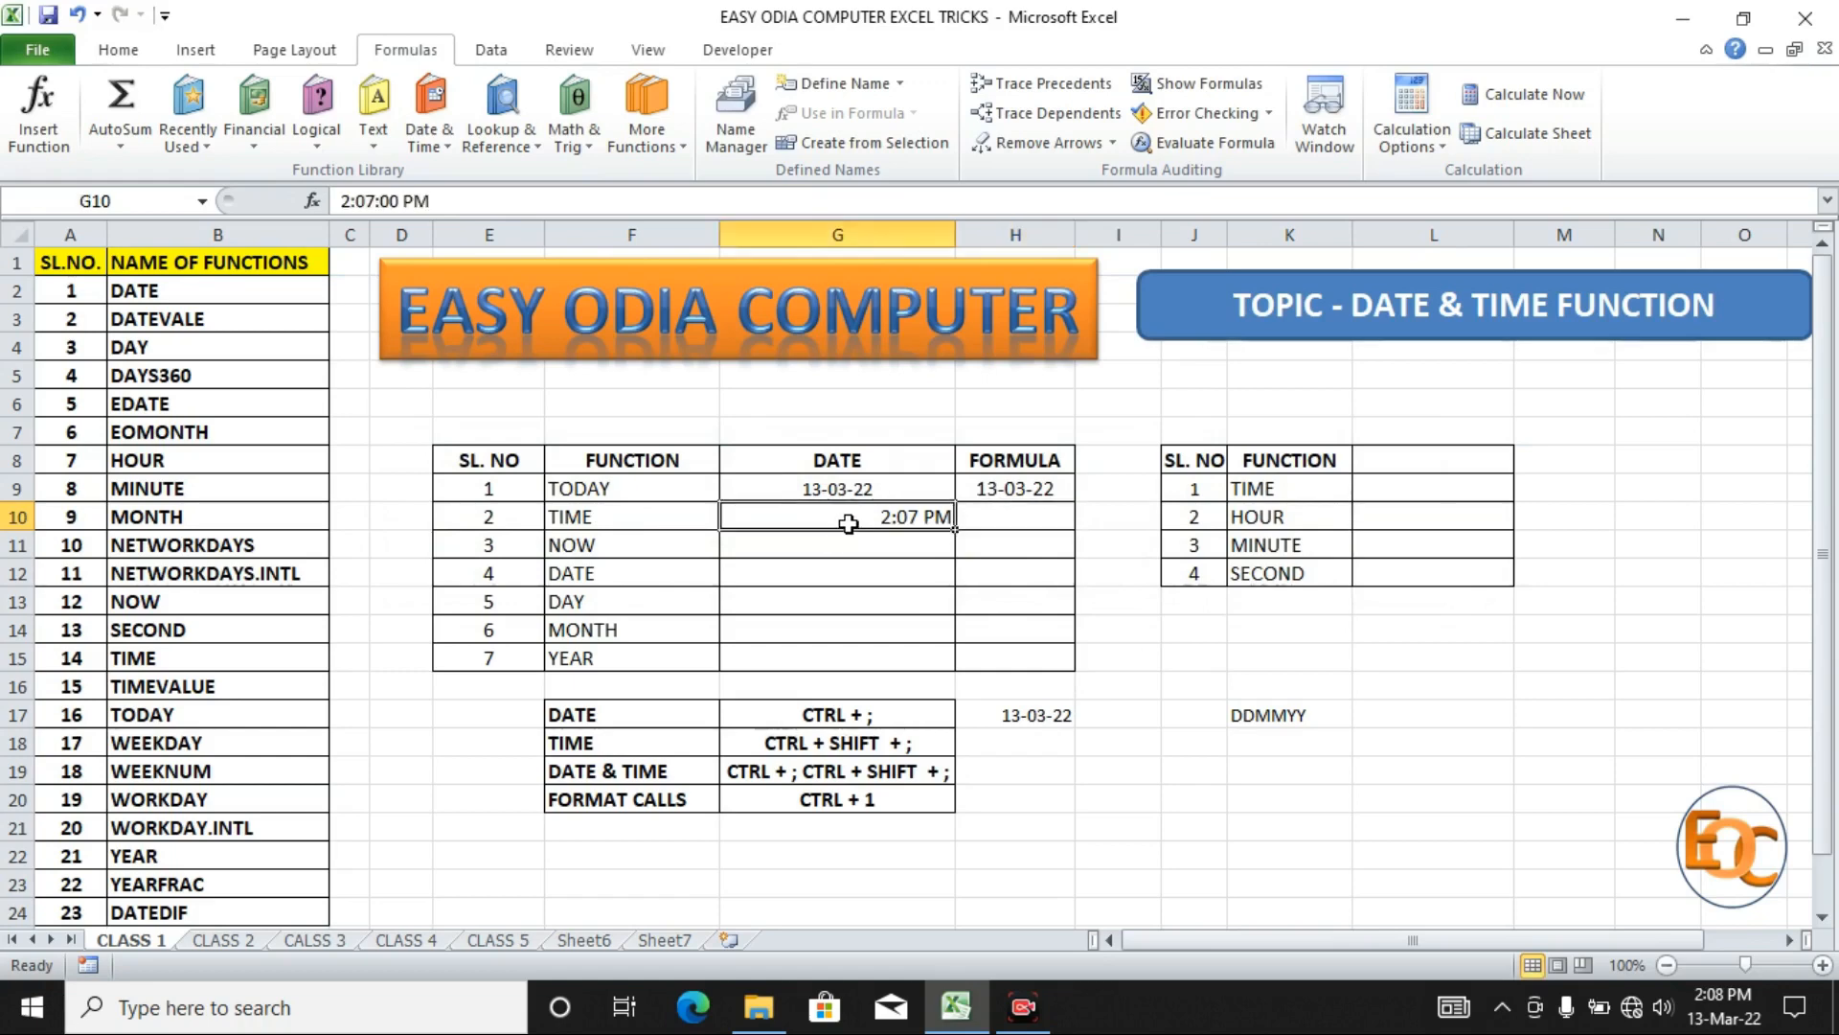
{"action": "left_click", "coordinate": [1060, 514]}
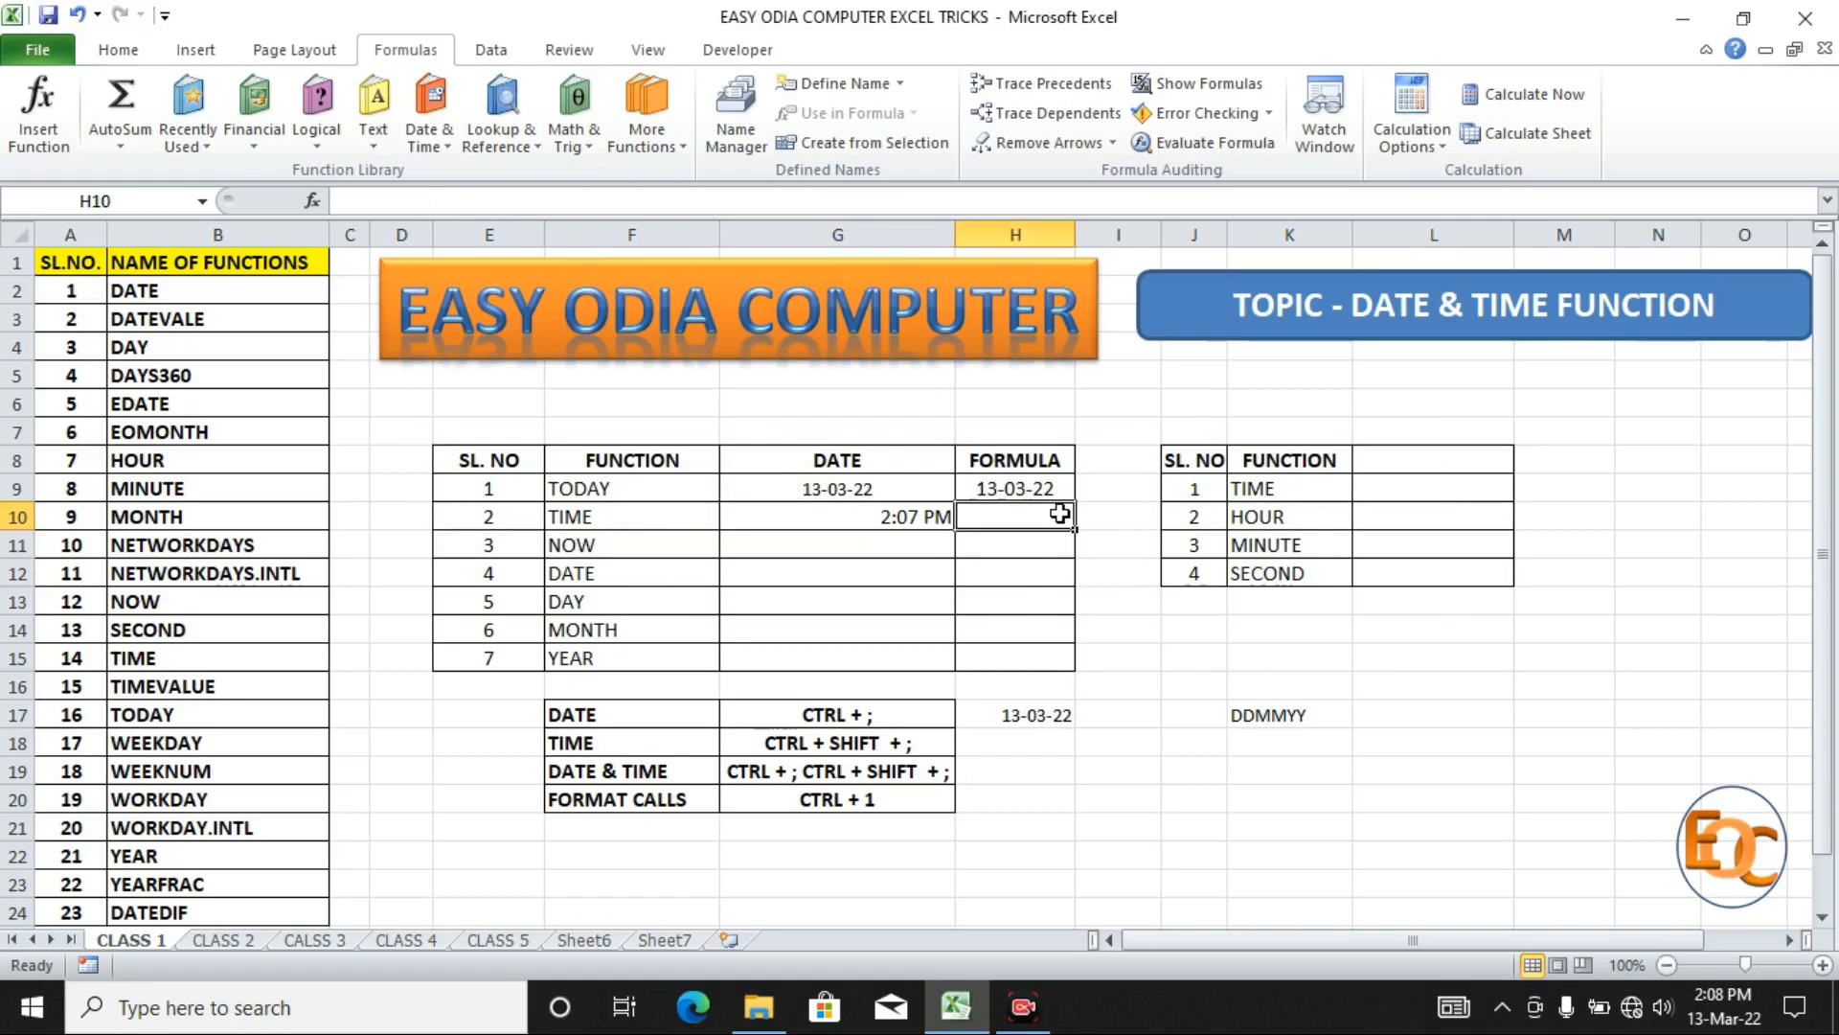
{"action": "key", "text": "ctrl+shift+semicolon"}
{"action": "key", "text": "Return"}
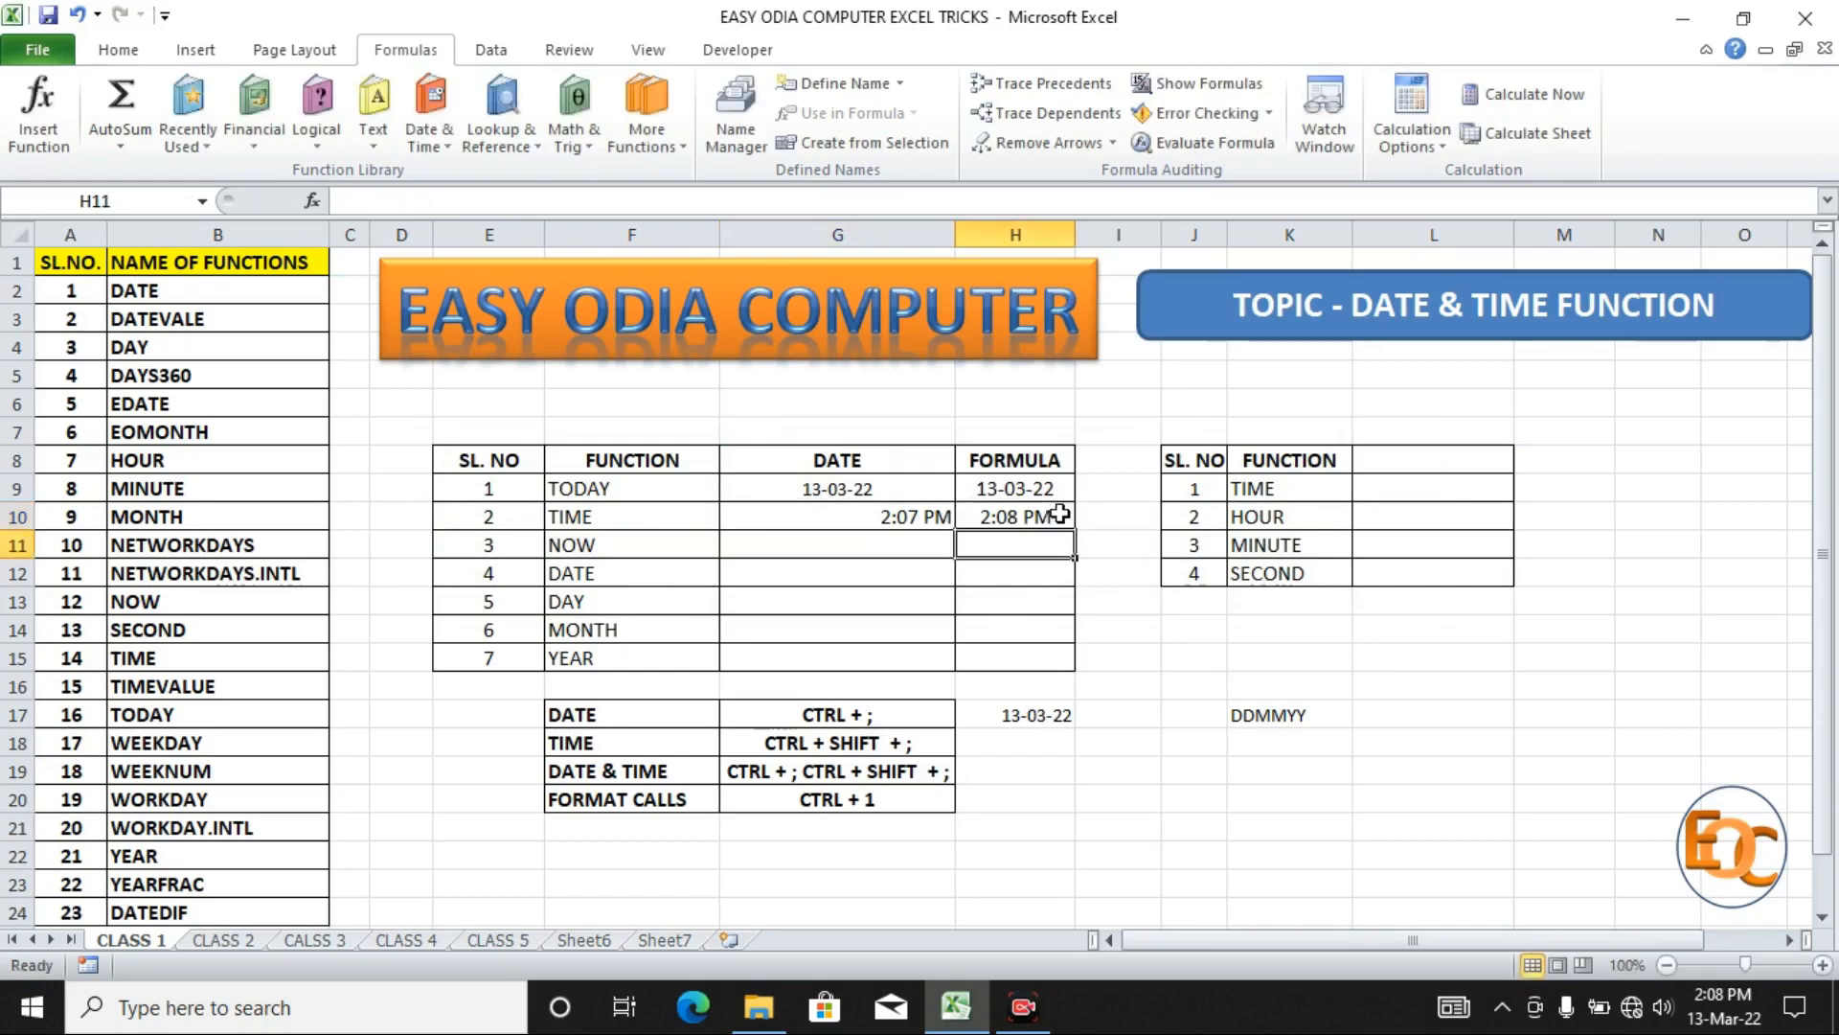
{"action": "right_click", "coordinate": [1070, 554]}
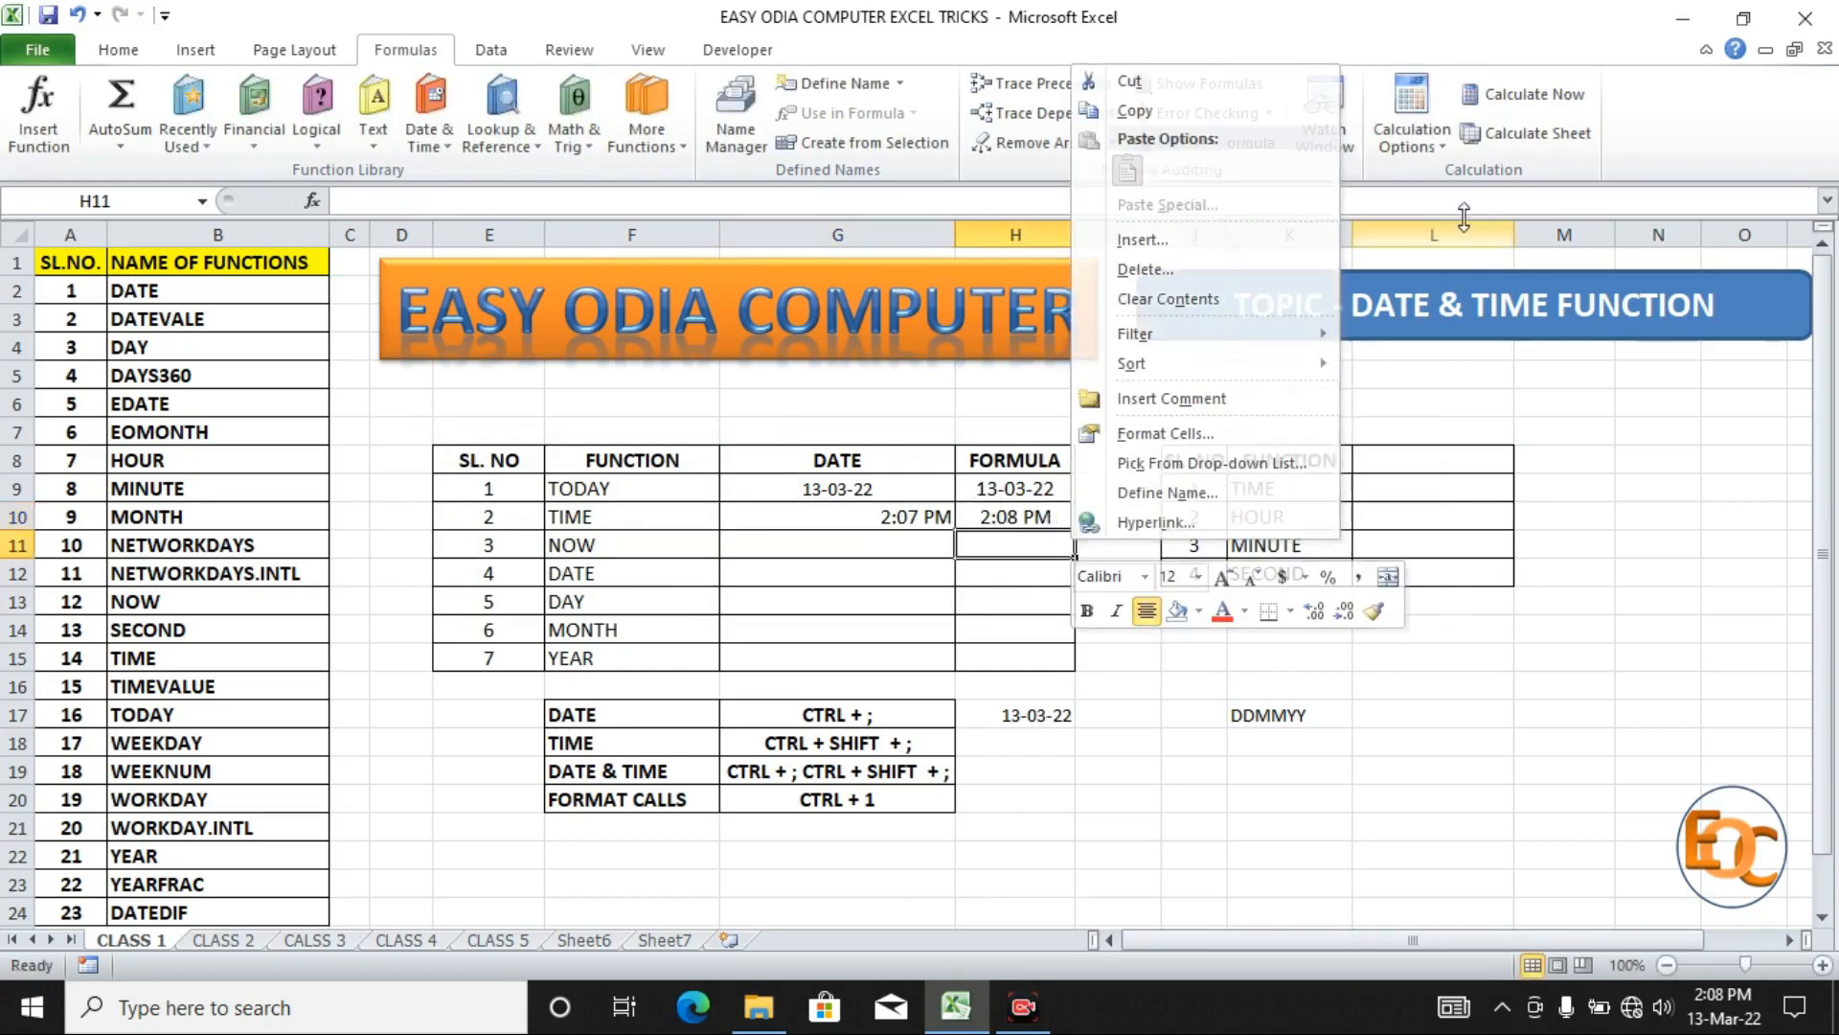
{"action": "key", "text": "Escape"}
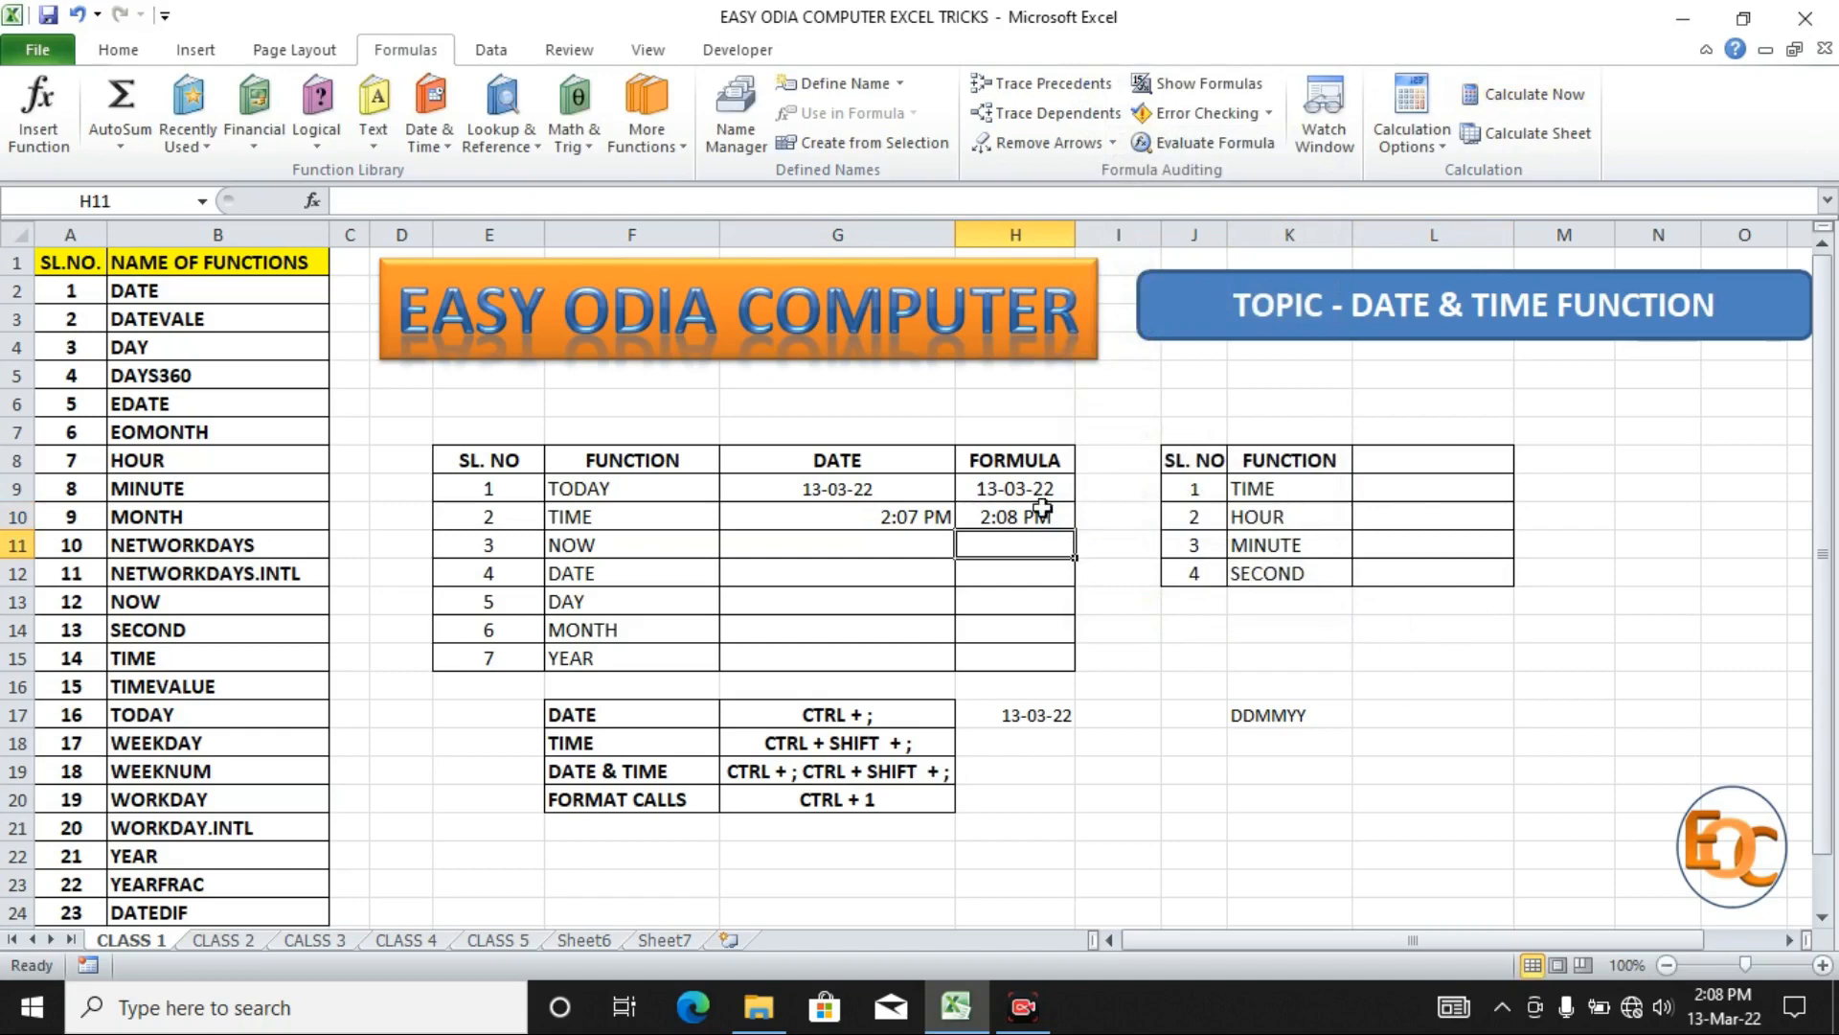
Enter the formula =NOW() in the DATE column of the NOW row (G11) and check it.
{"action": "left_click", "coordinate": [761, 543]}
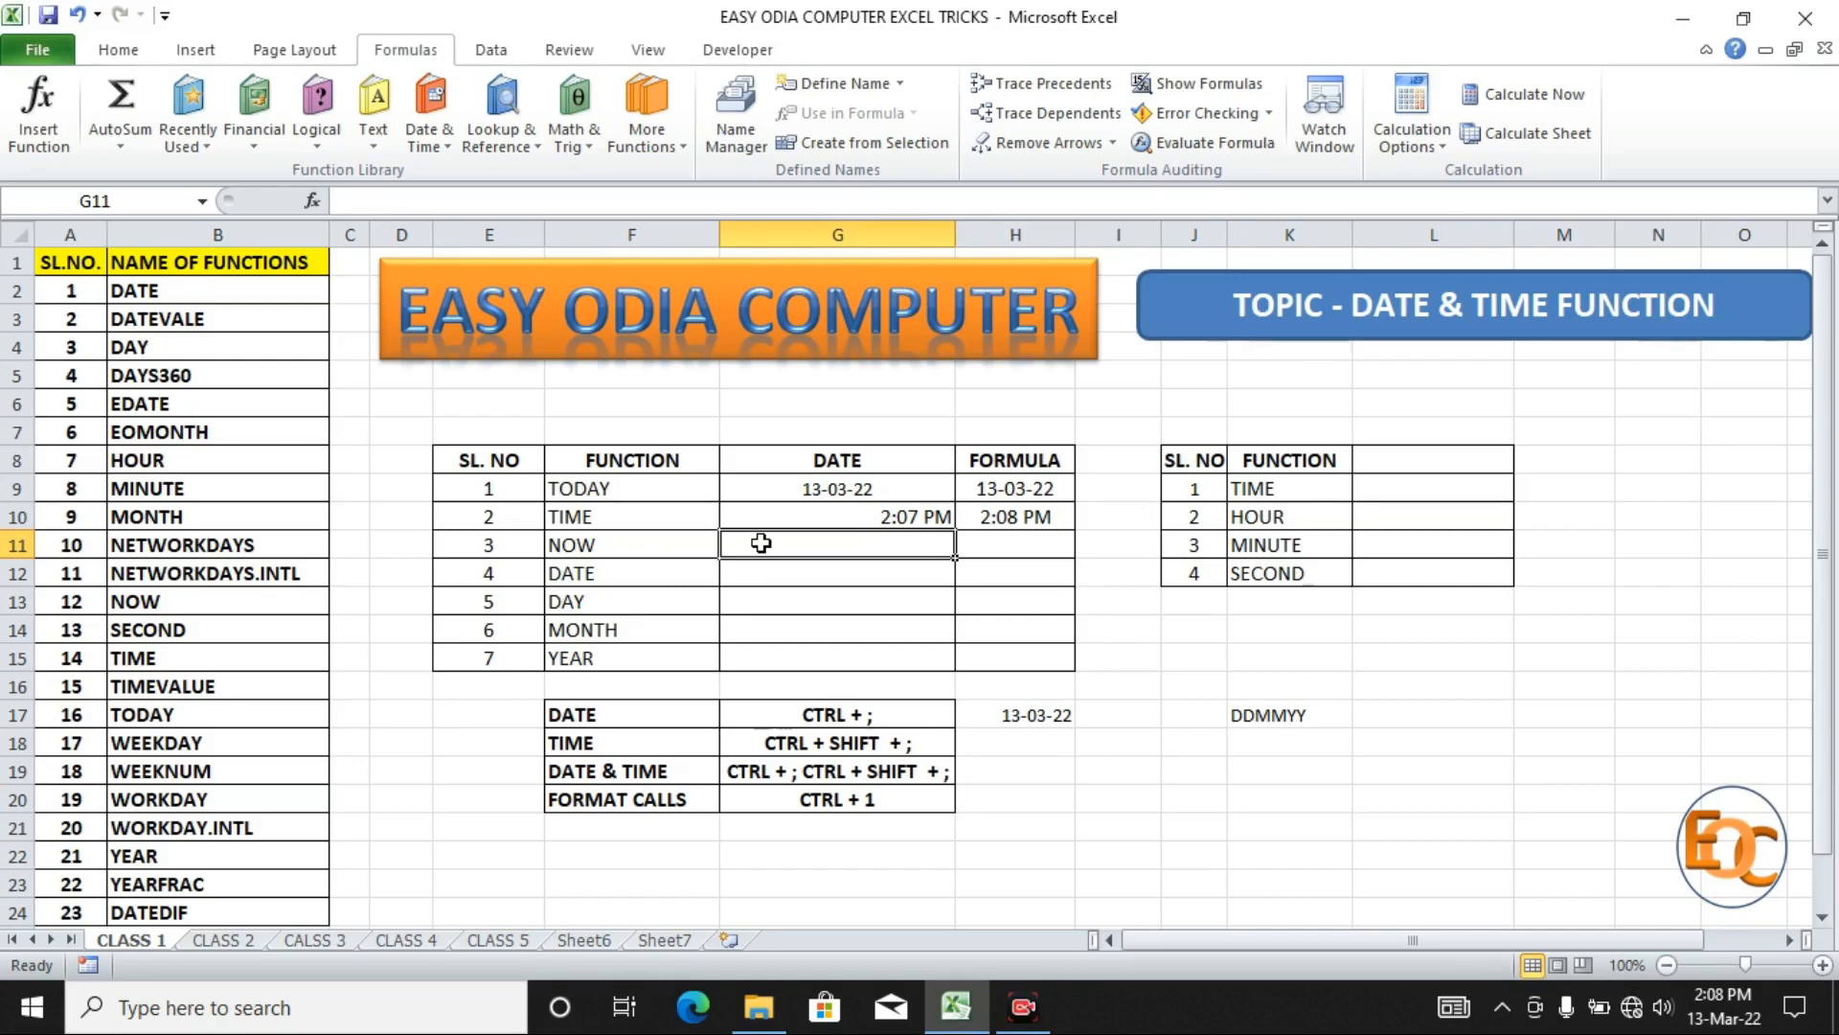
{"action": "type", "text": "="}
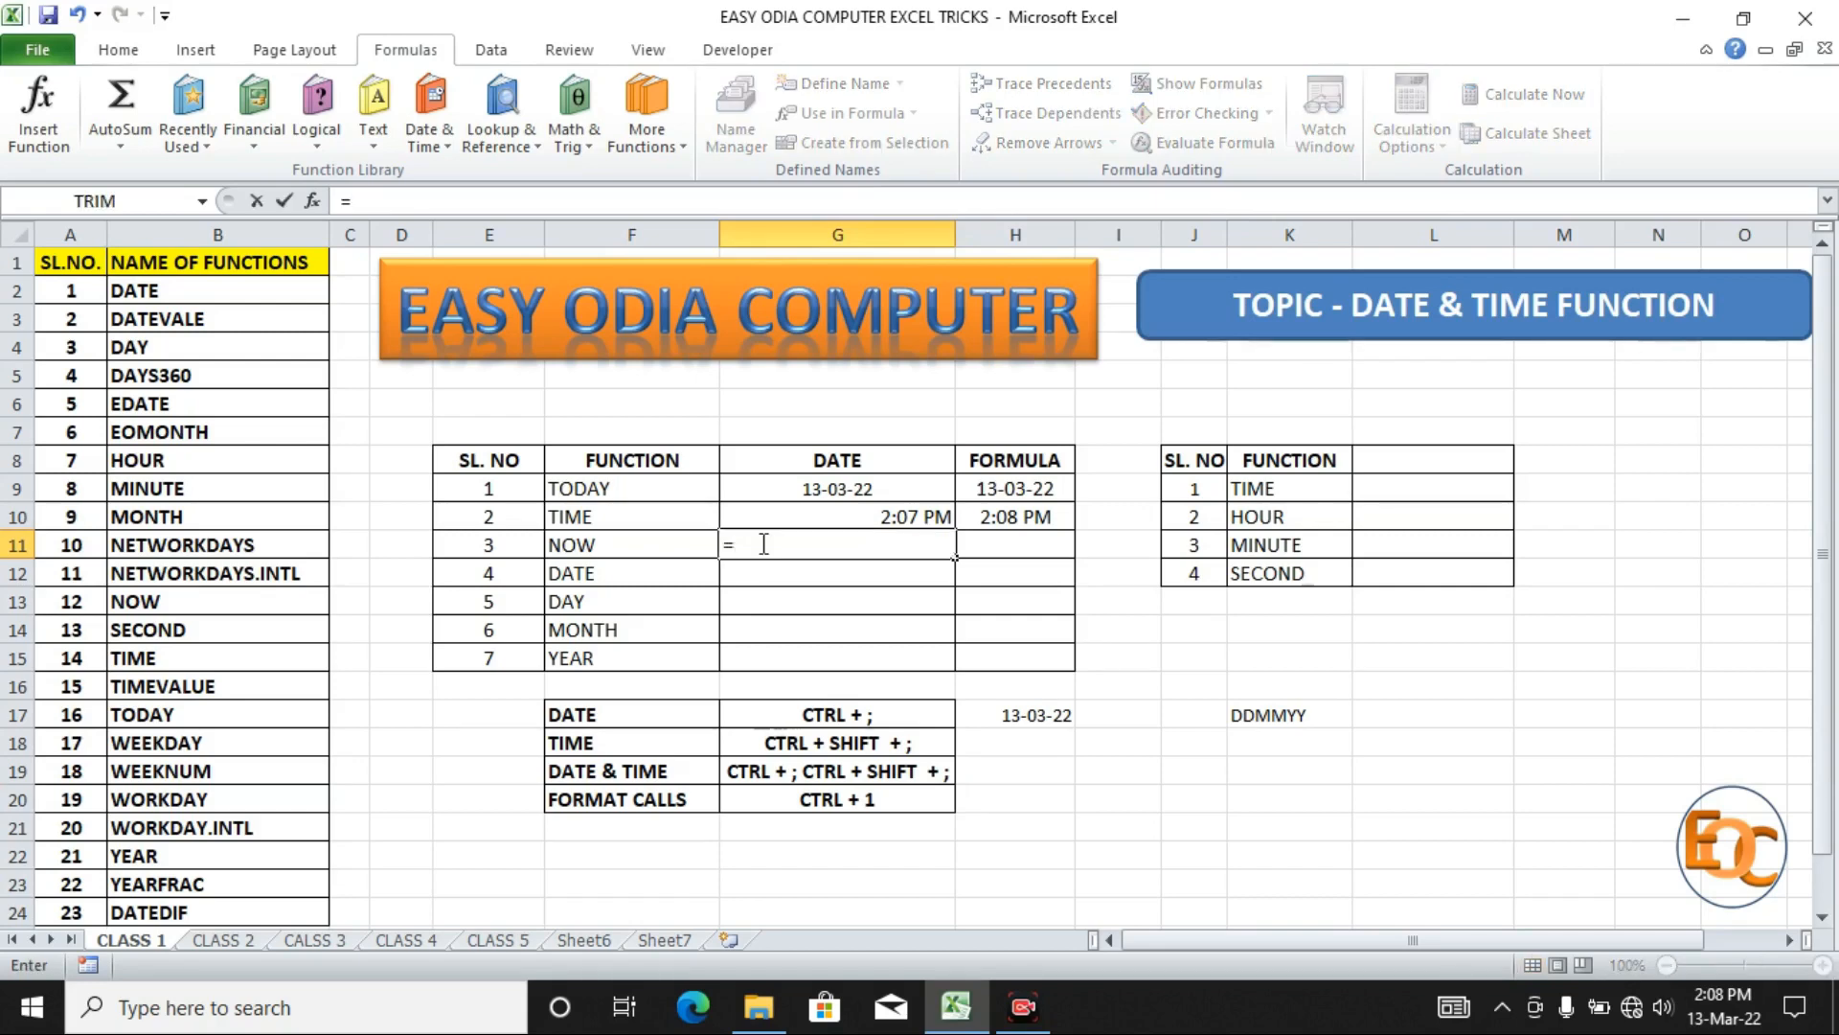
{"action": "type", "text": "NOI"}
{"action": "key", "text": "BackSpace"}
{"action": "type", "text": "W"}
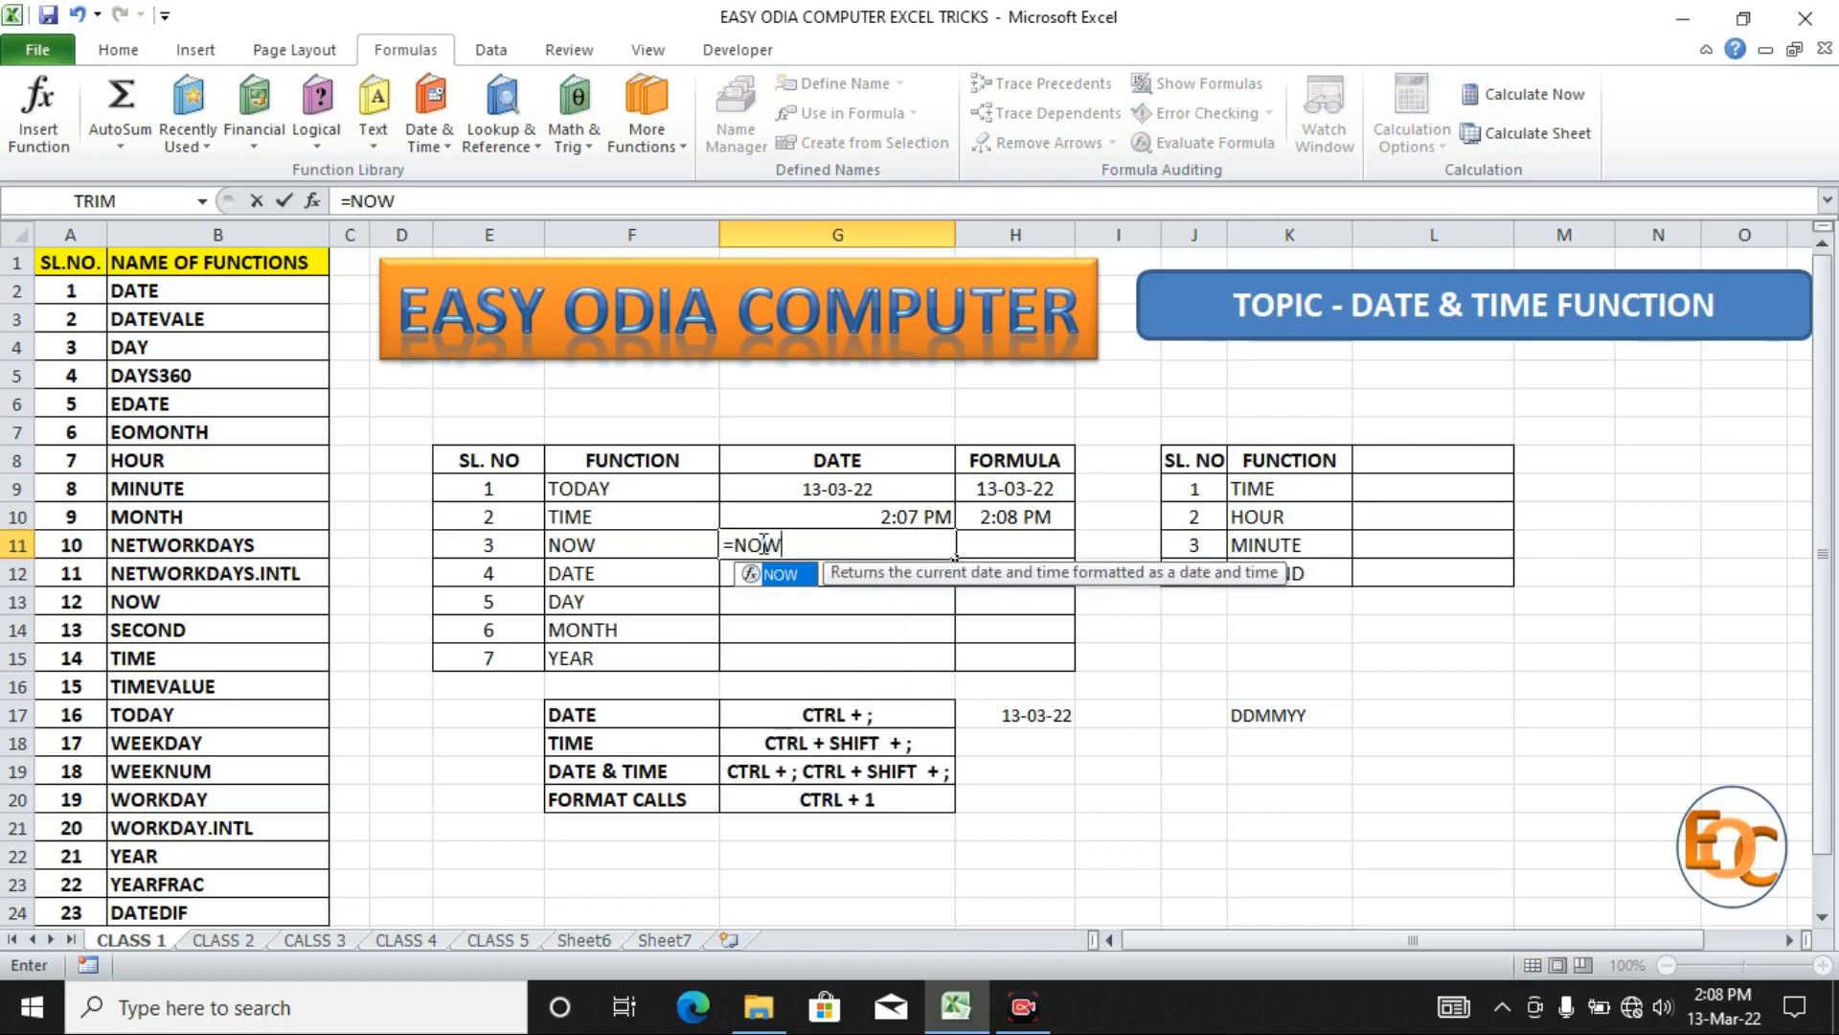
{"action": "type", "text": "()"}
{"action": "key", "text": "Return"}
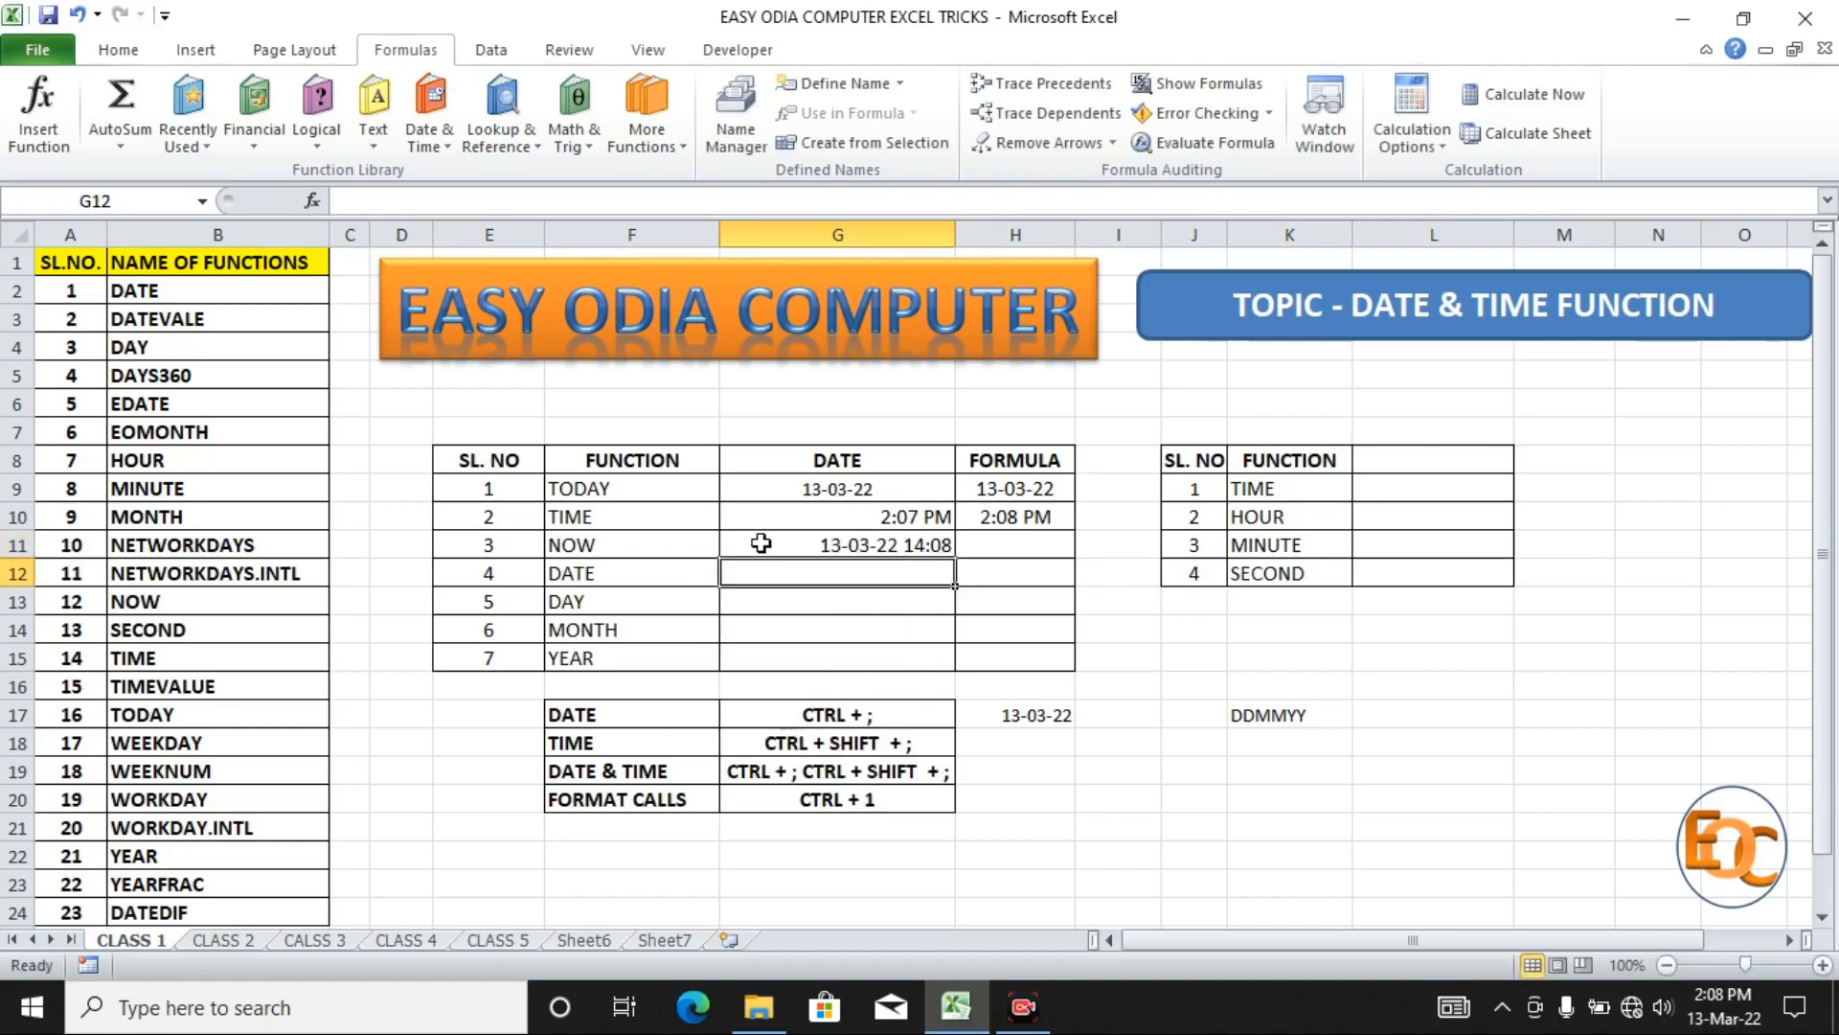
{"action": "left_click", "coordinate": [893, 545]}
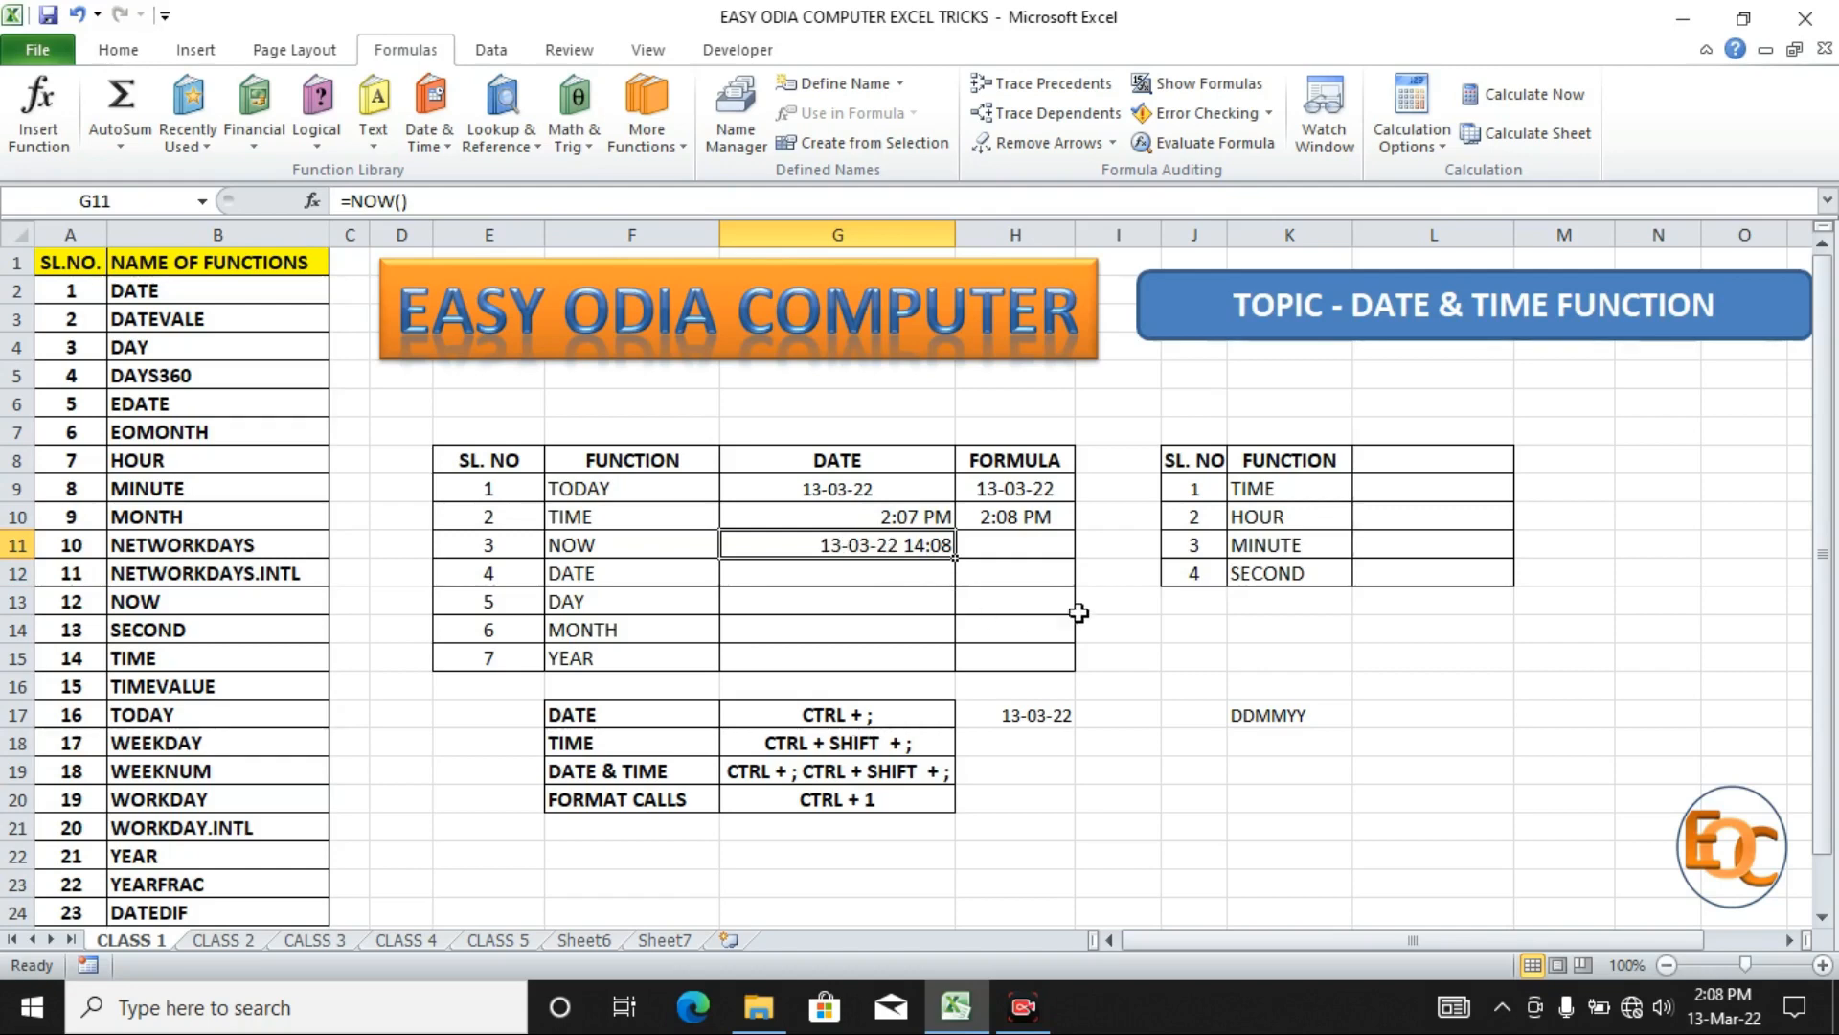
Insert the current date and the current time together as one static value in cell I20.
{"action": "left_click", "coordinate": [1087, 794]}
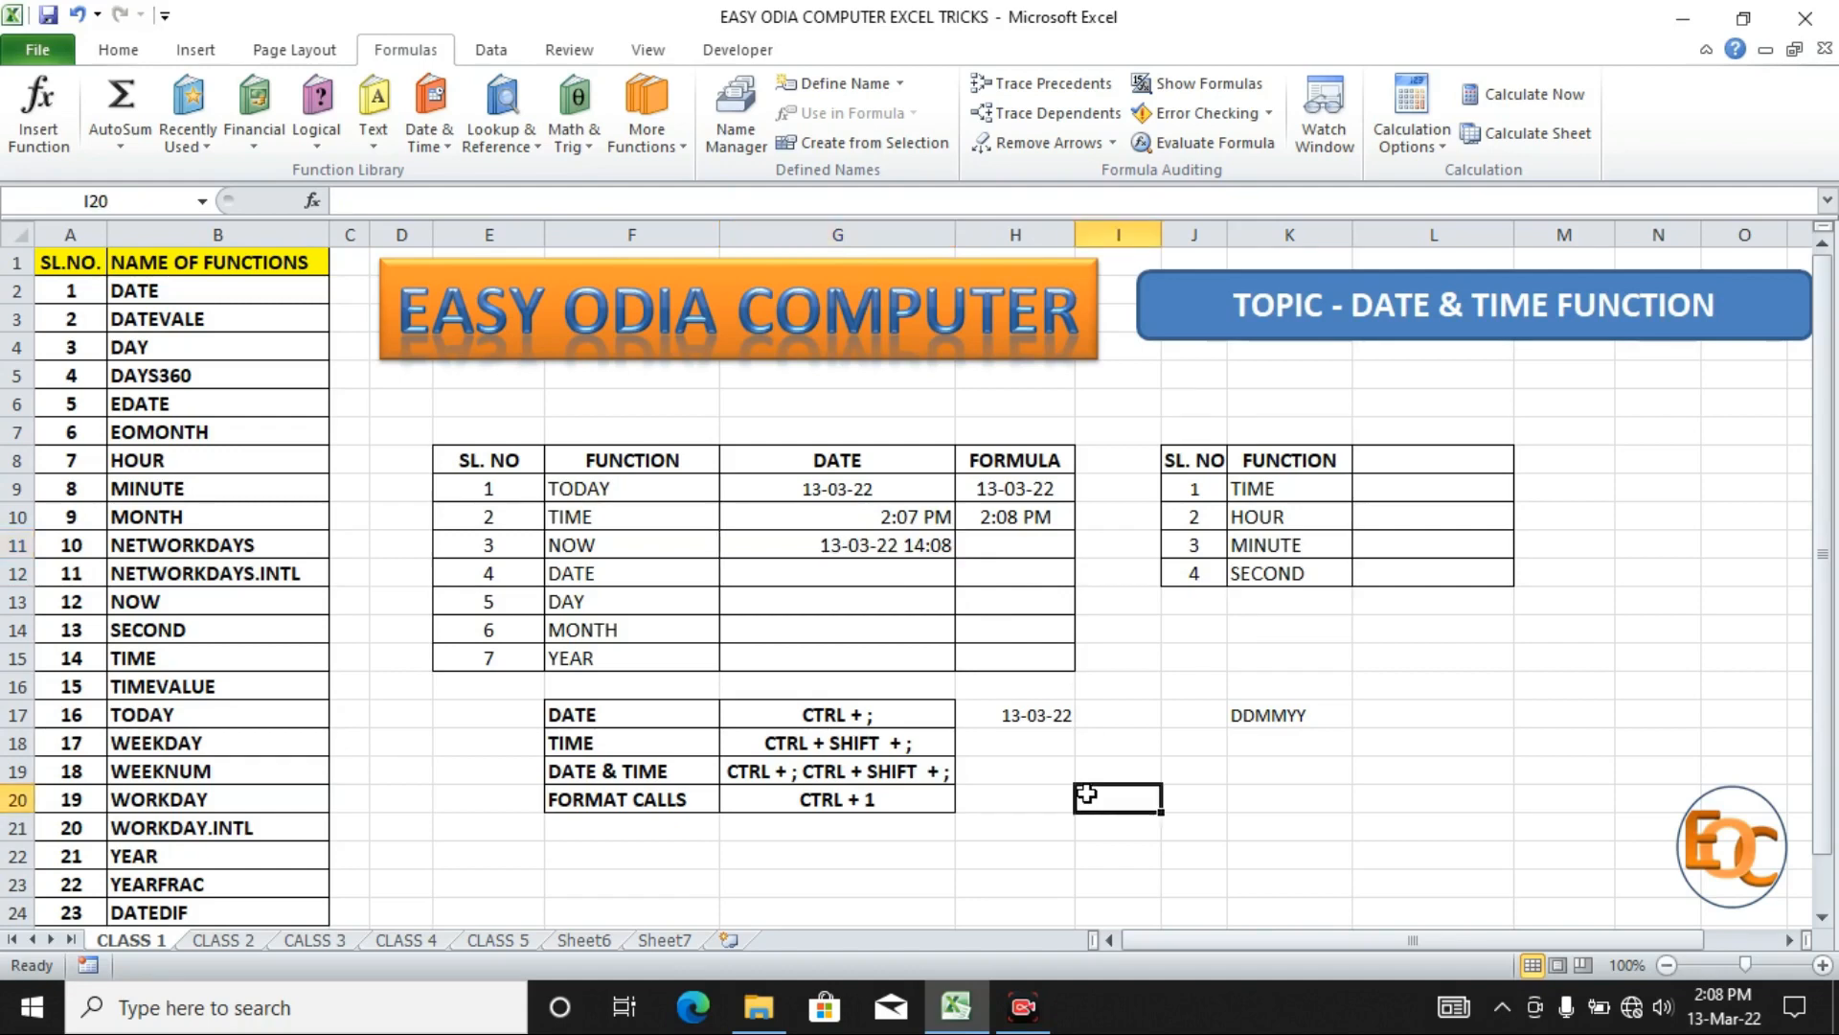
{"action": "key", "text": "ctrl+semicolon"}
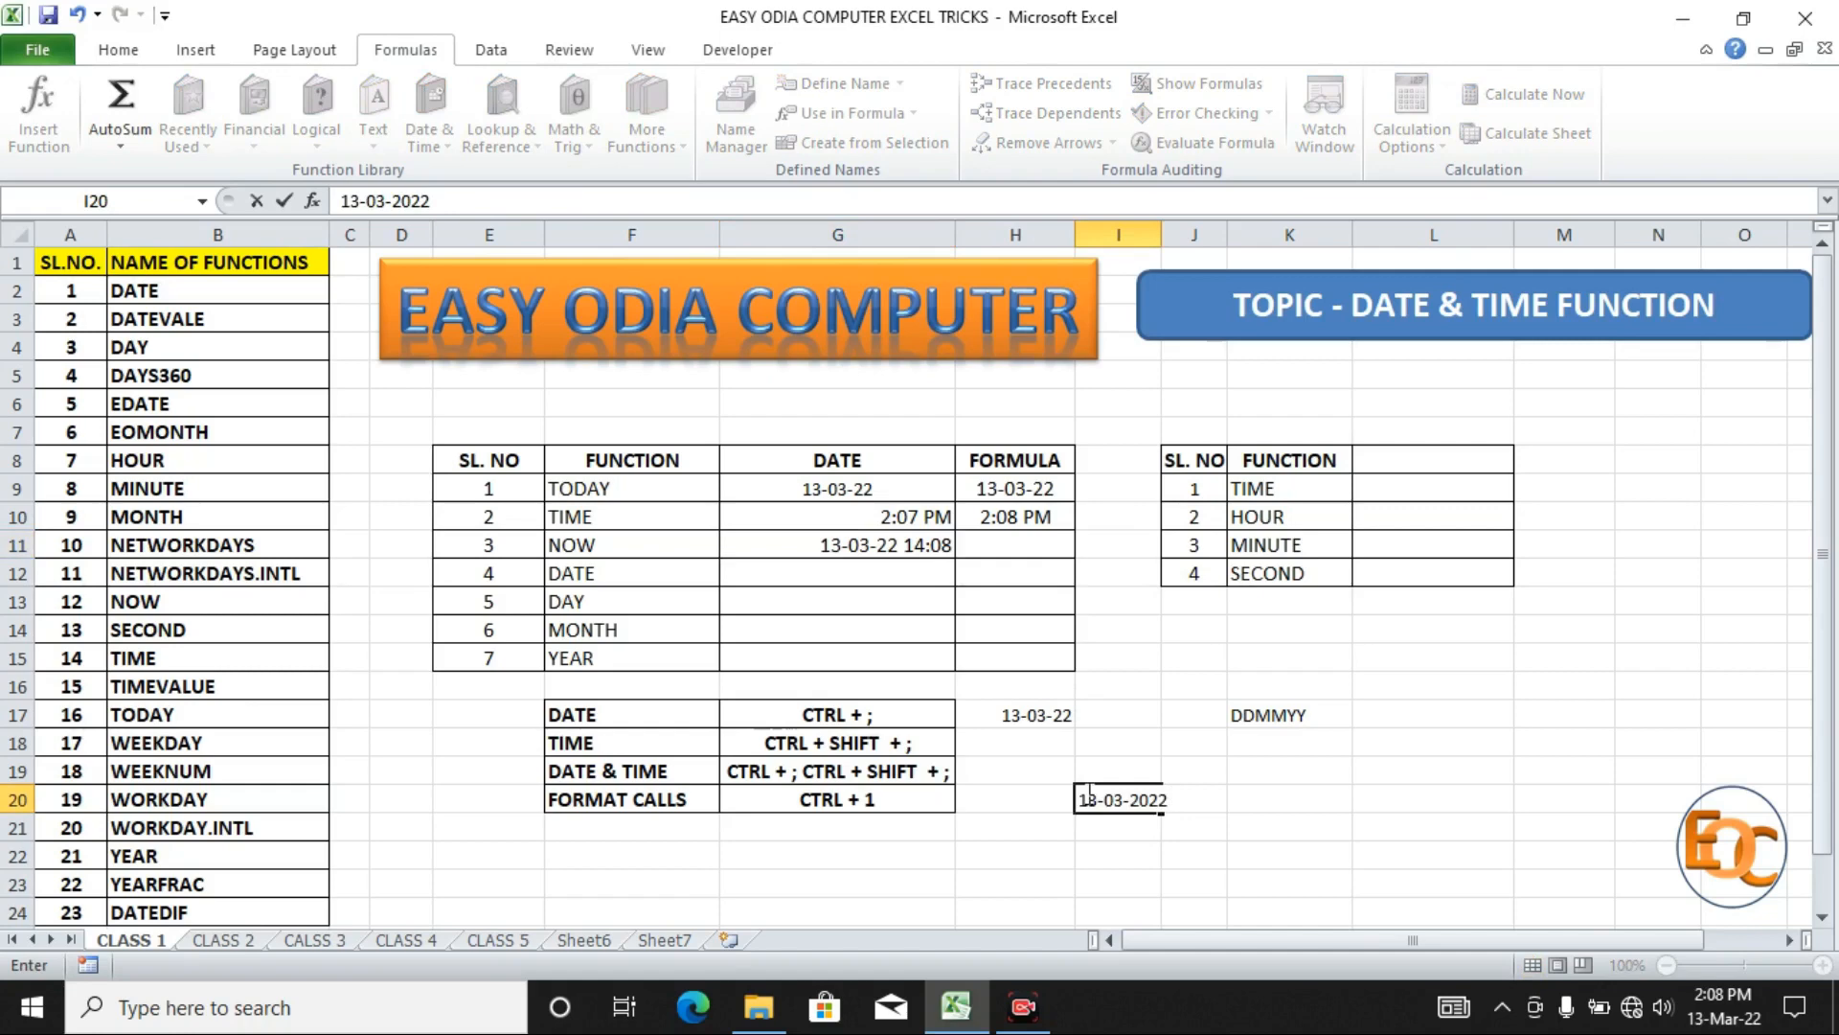
{"action": "key", "text": "ctrl+shift+semicolon"}
{"action": "key", "text": "Return"}
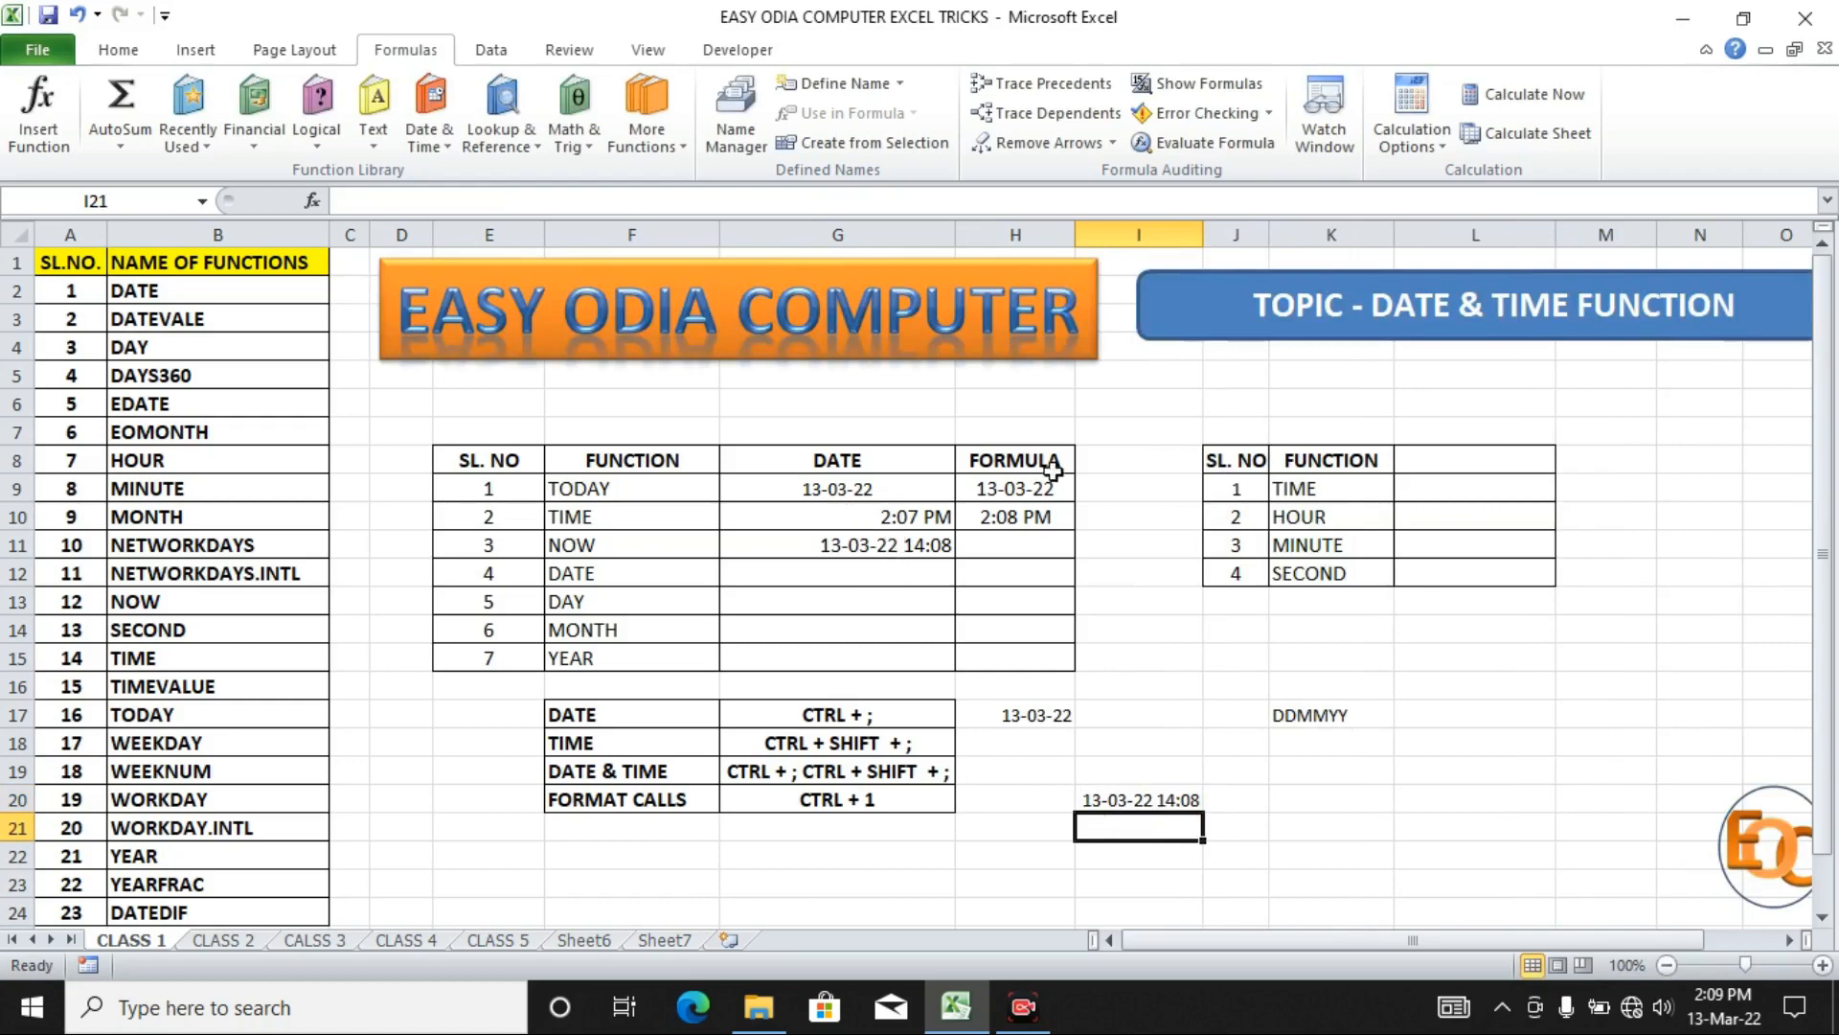
Compare the static entries in G9 and G10 with the formulas in H9 and G11.
{"action": "left_click", "coordinate": [890, 491]}
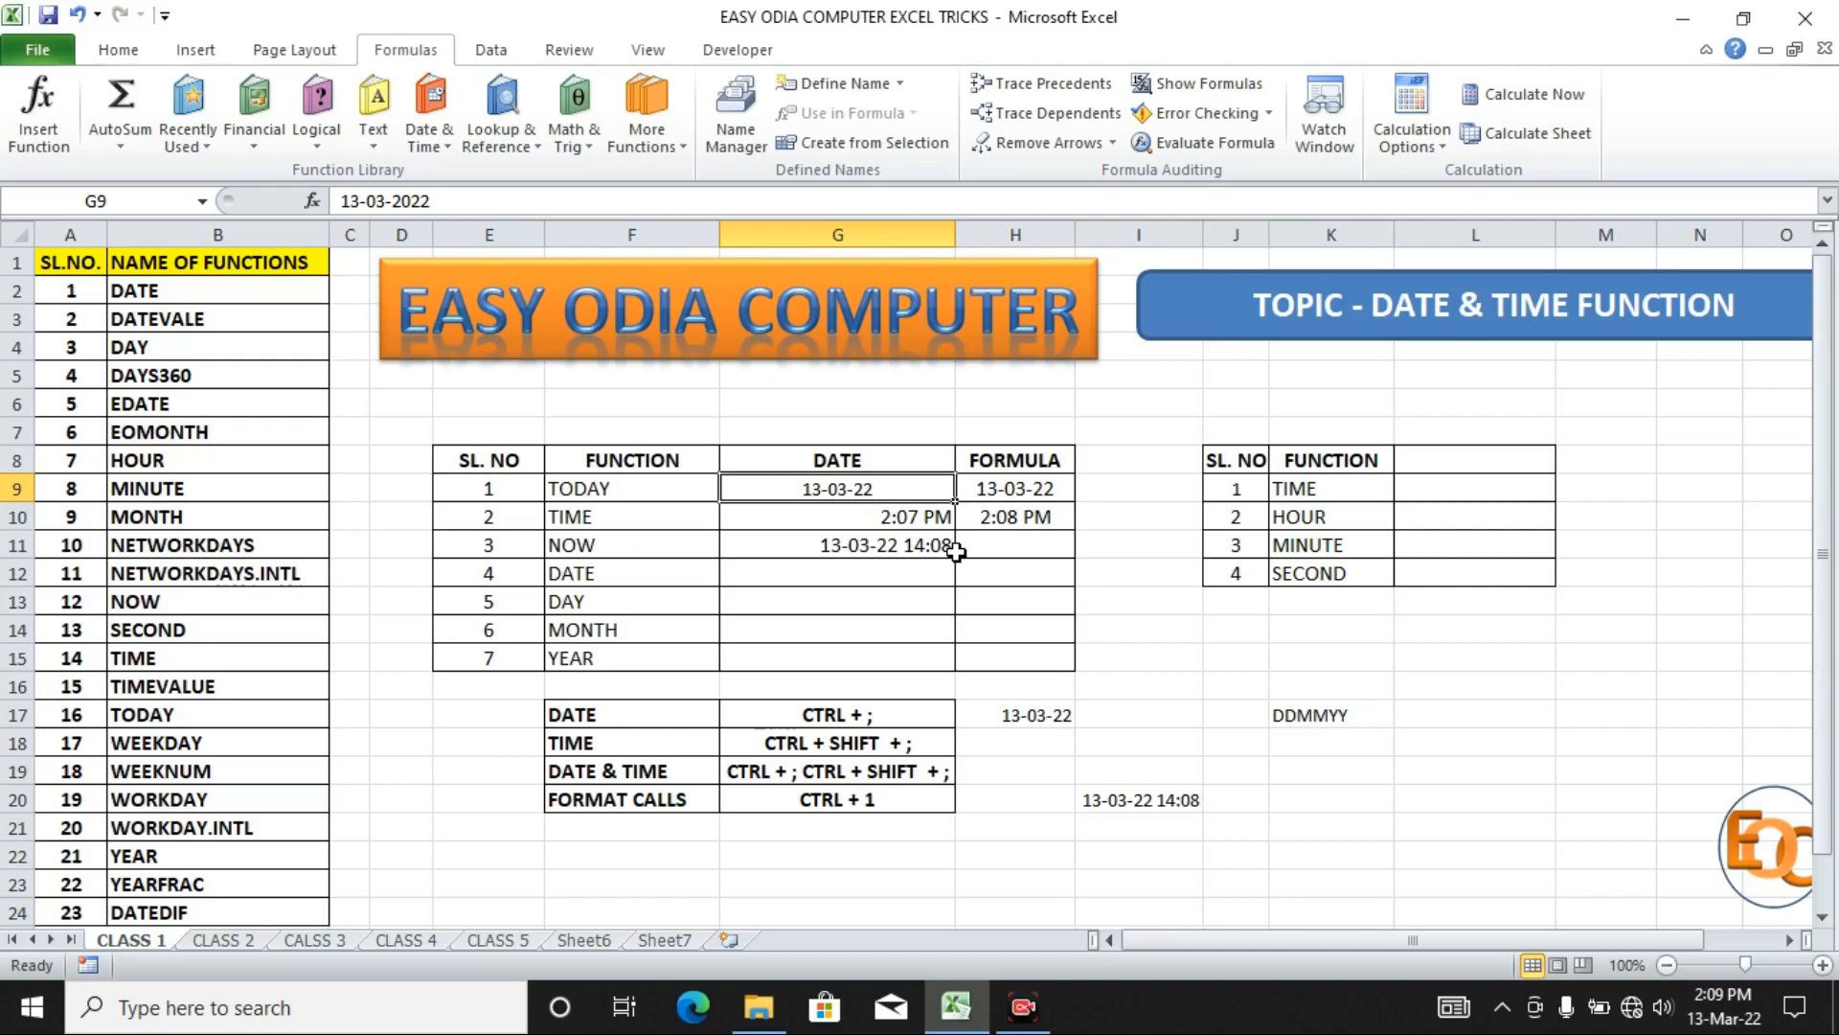
{"action": "left_click", "coordinate": [1025, 491]}
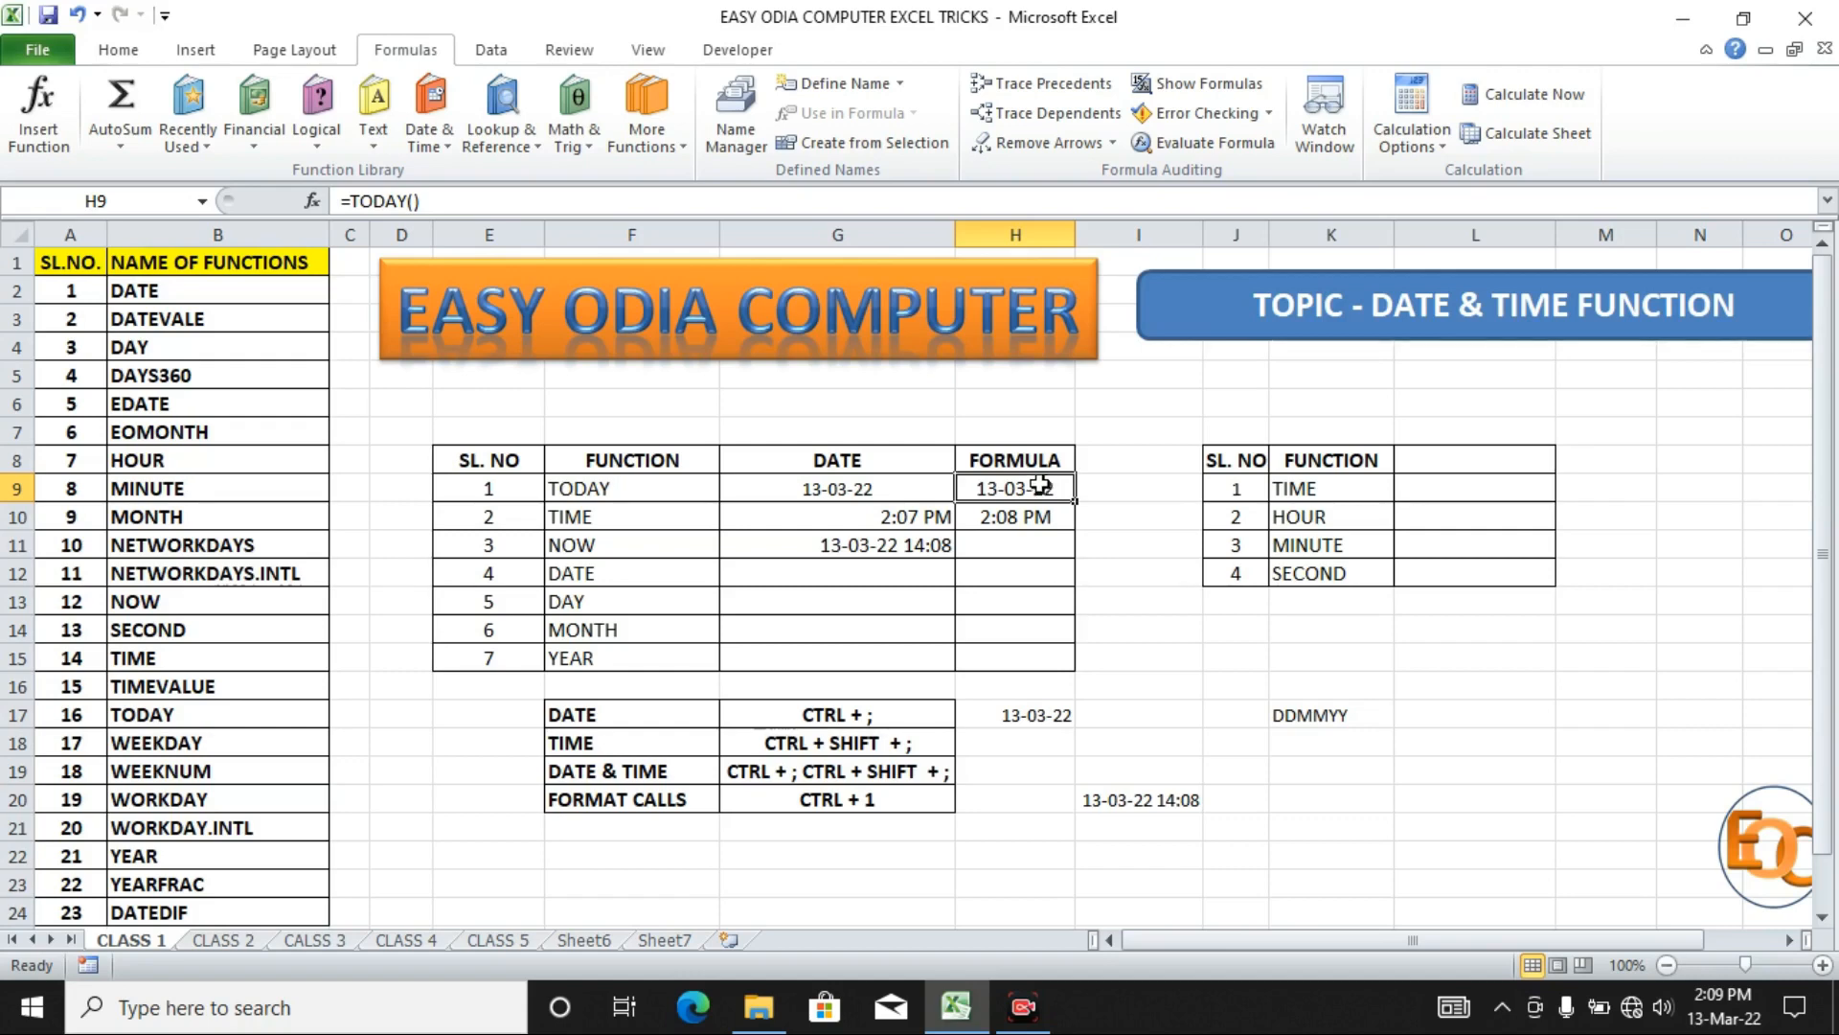
{"action": "left_click", "coordinate": [897, 517]}
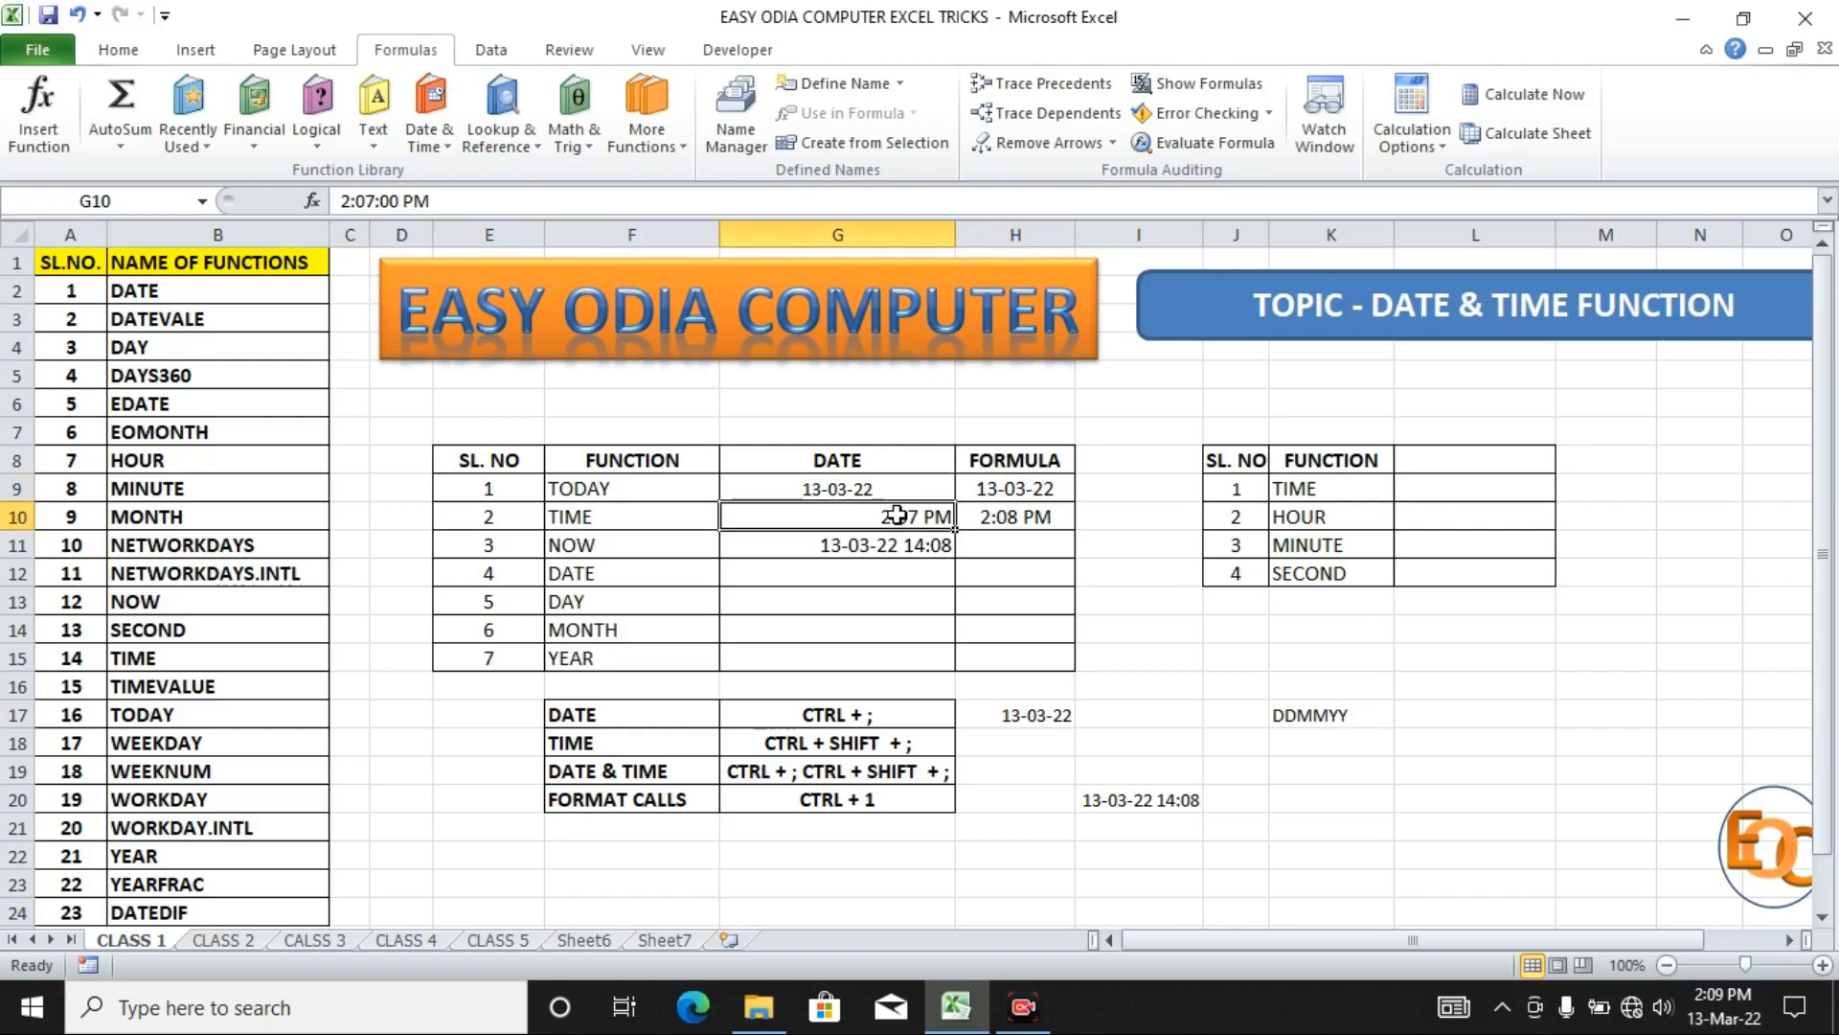
{"action": "left_click", "coordinate": [881, 549]}
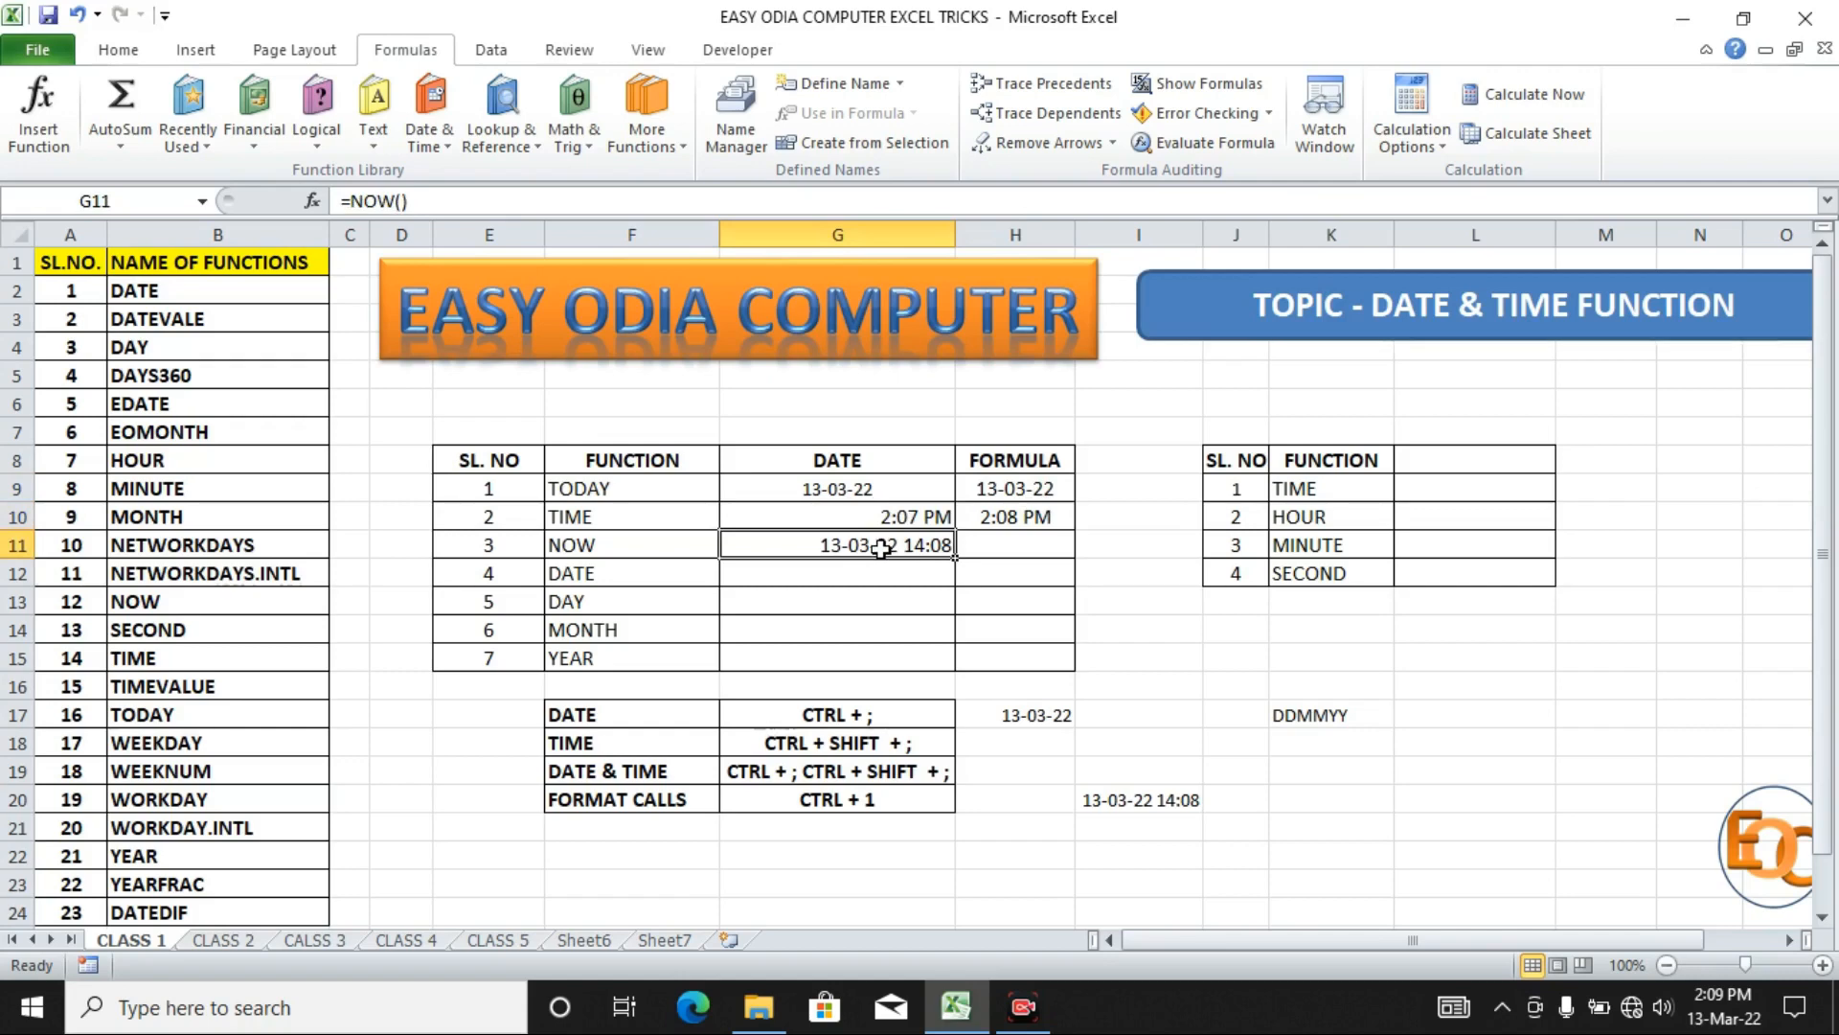
{"action": "left_click", "coordinate": [799, 575]}
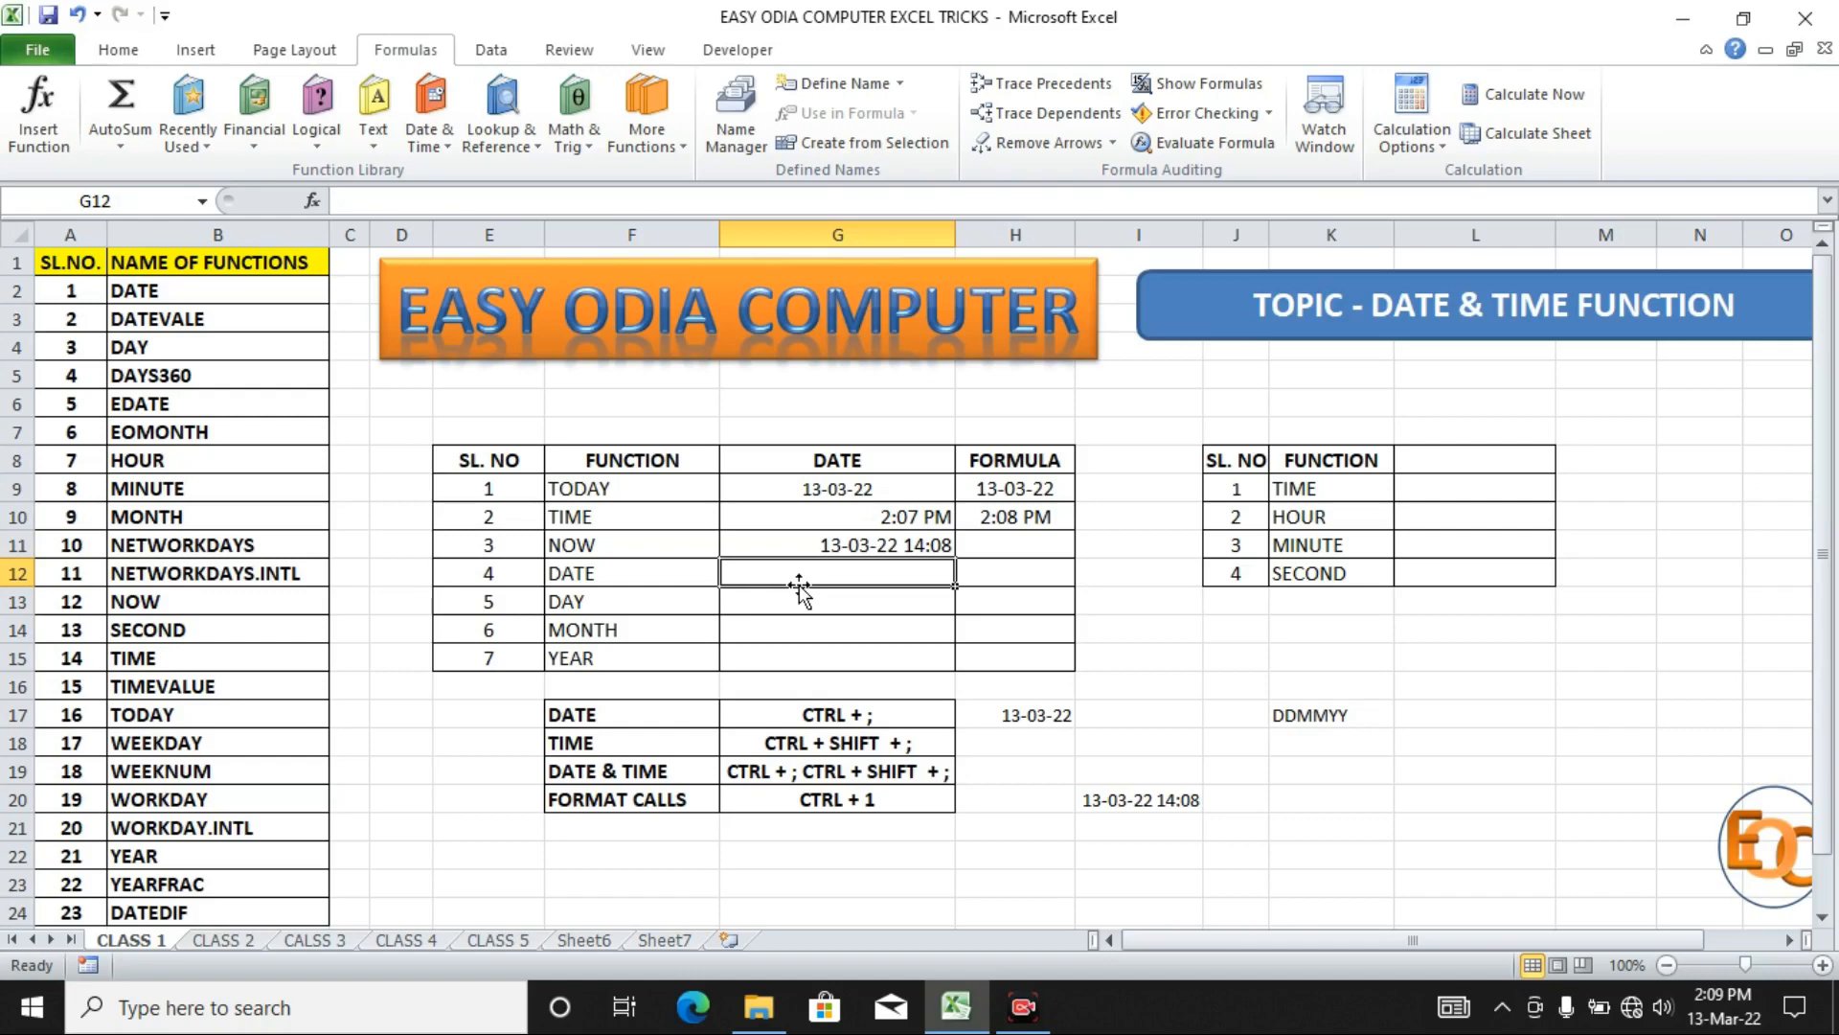
{"action": "type", "text": "=DATE"}
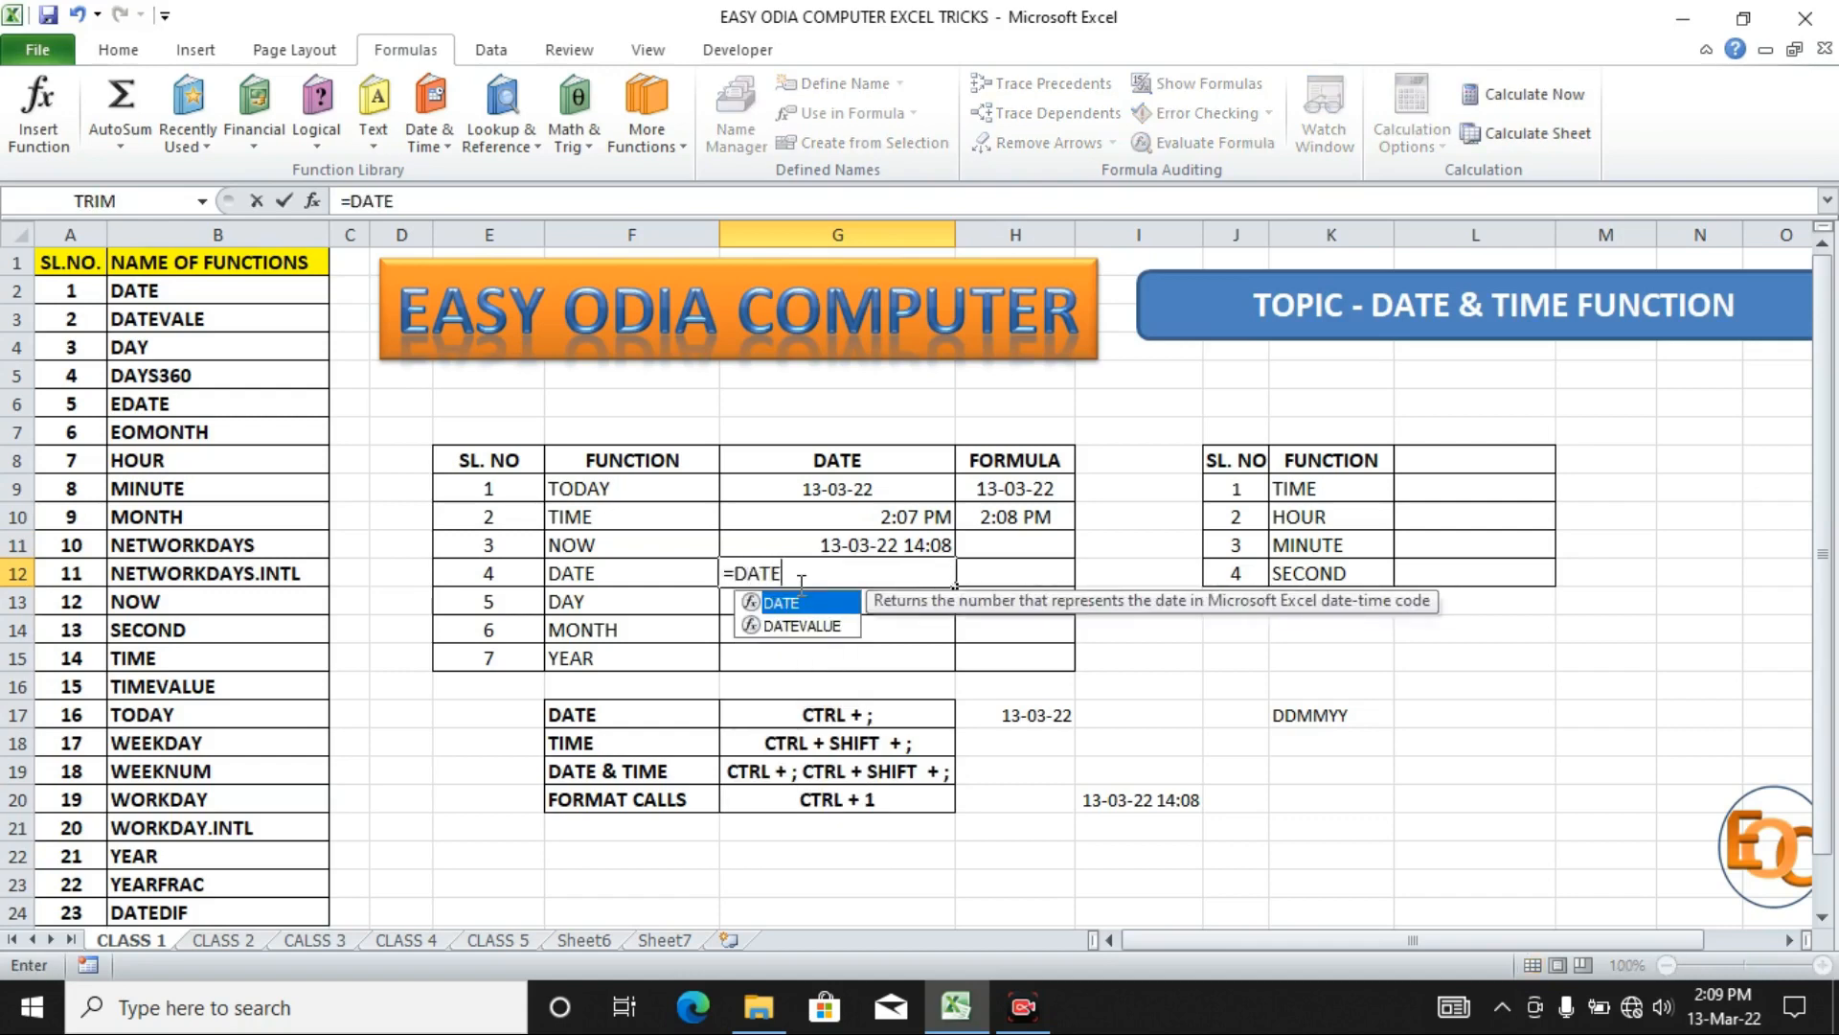
{"action": "type", "text": "("}
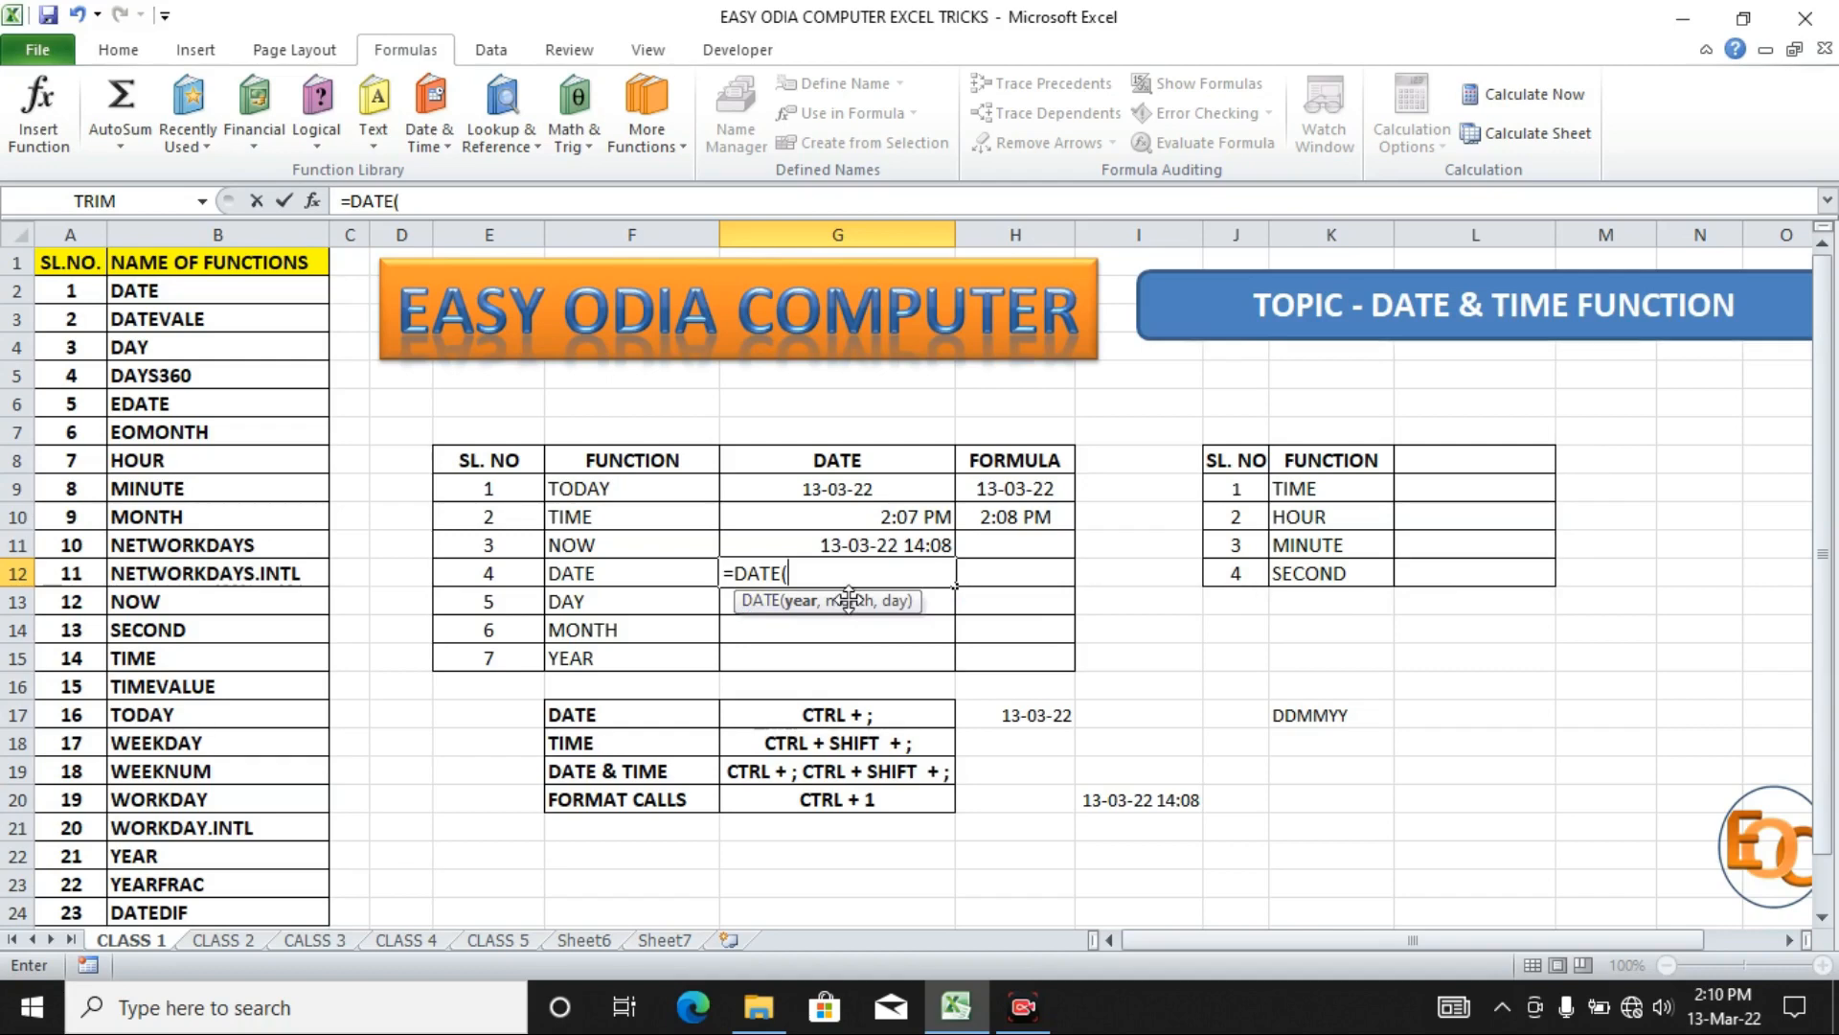
{"action": "key", "text": "BackSpace"}
{"action": "key", "text": "Escape"}
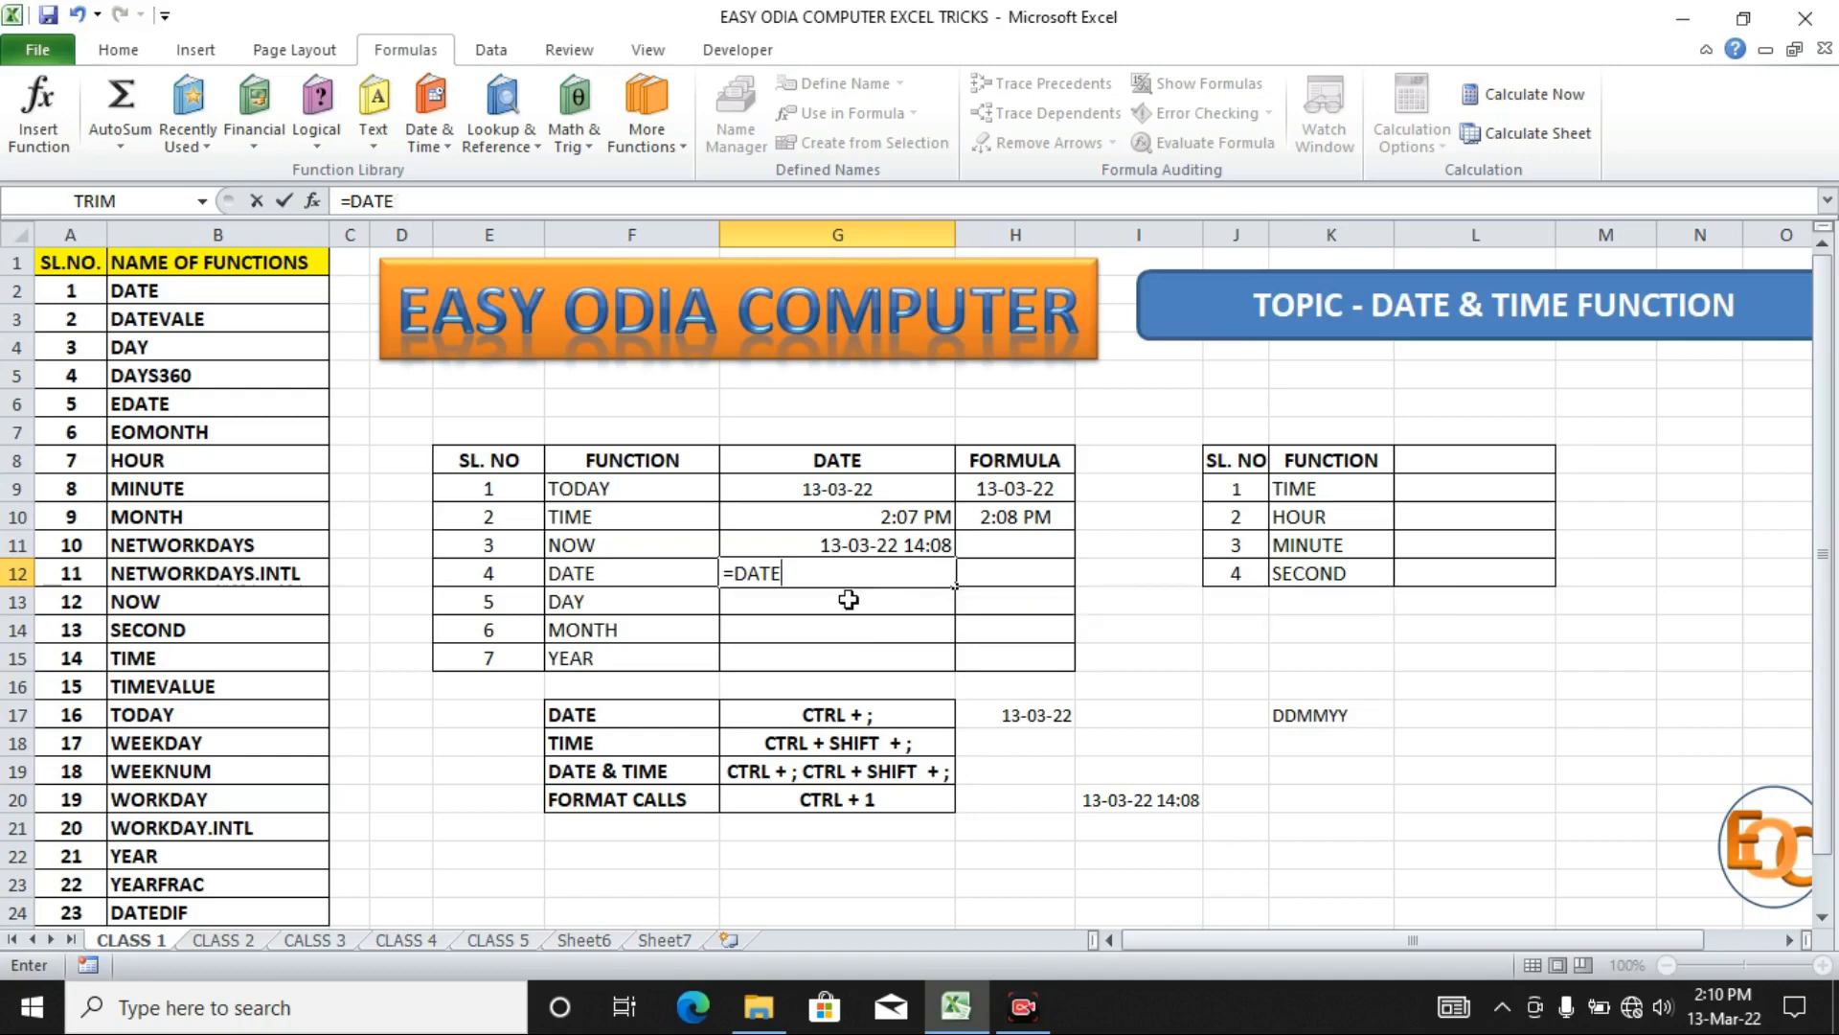
{"action": "key", "text": "BackSpace"}
{"action": "key", "text": "Escape"}
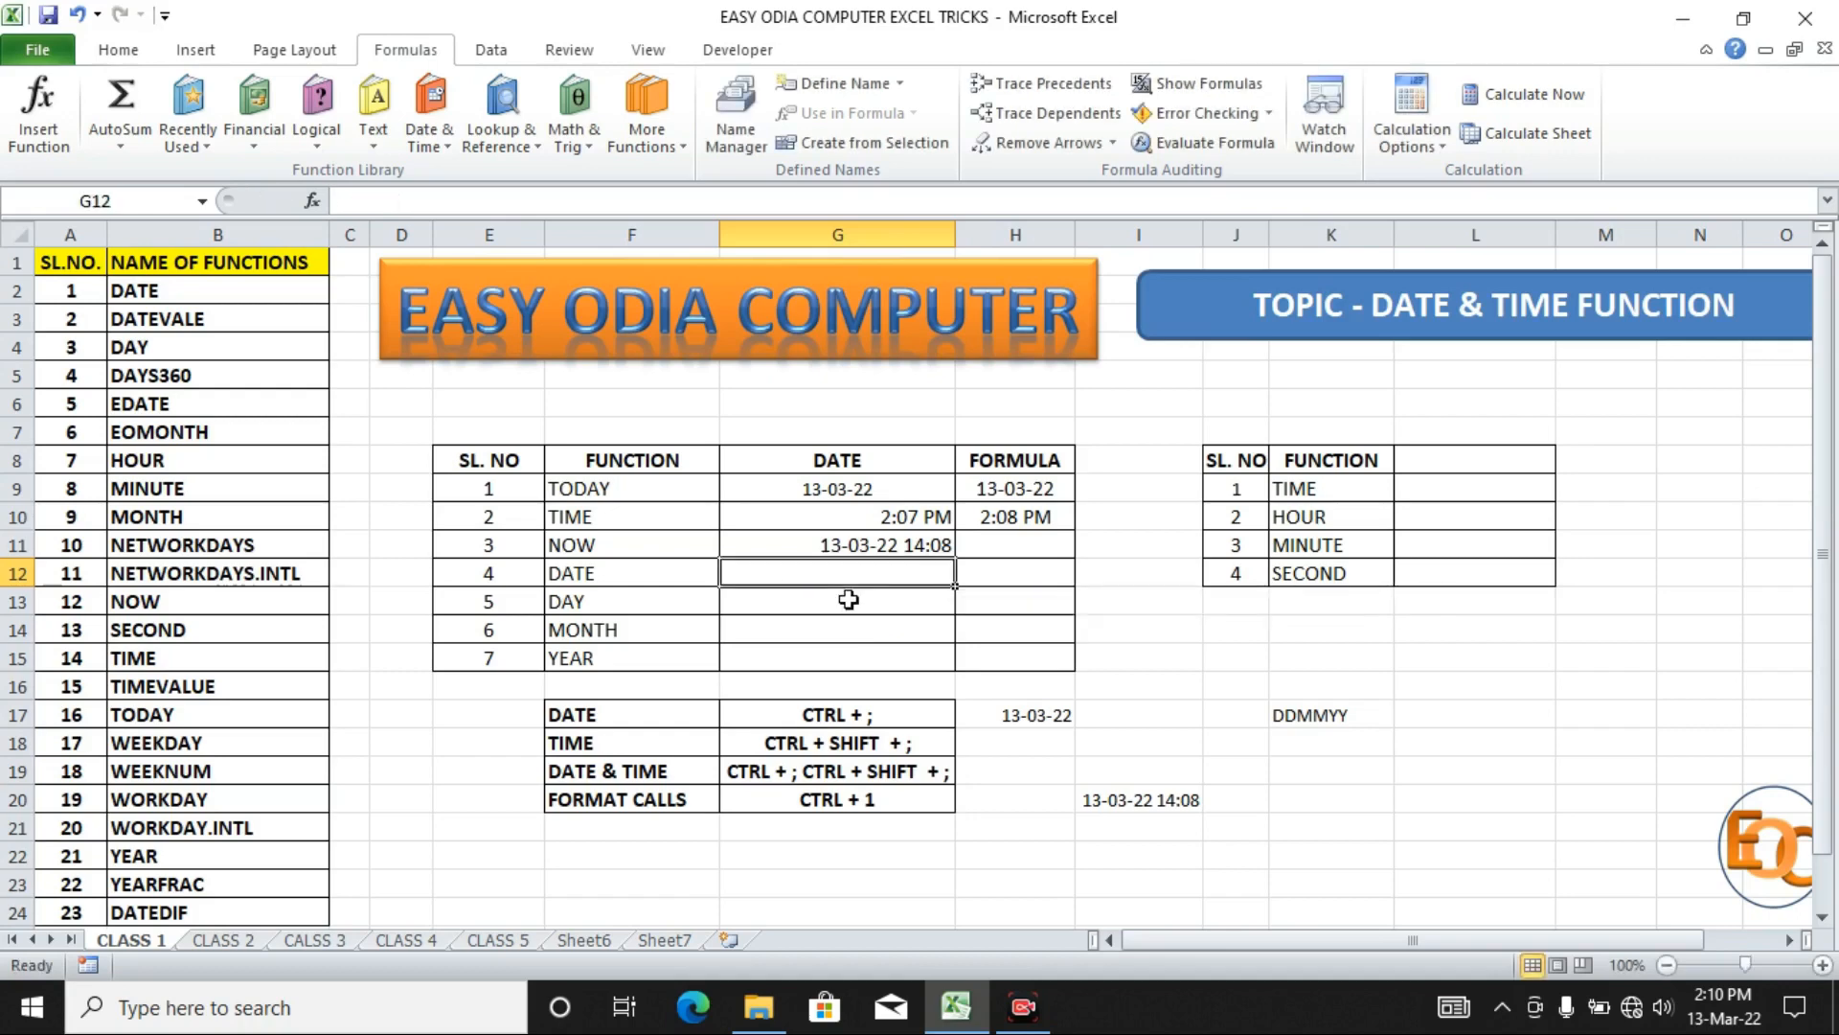
Enter the date 13-03-2022 manually in the DATE column of the DATE row (G12).
{"action": "type", "text": "13-"}
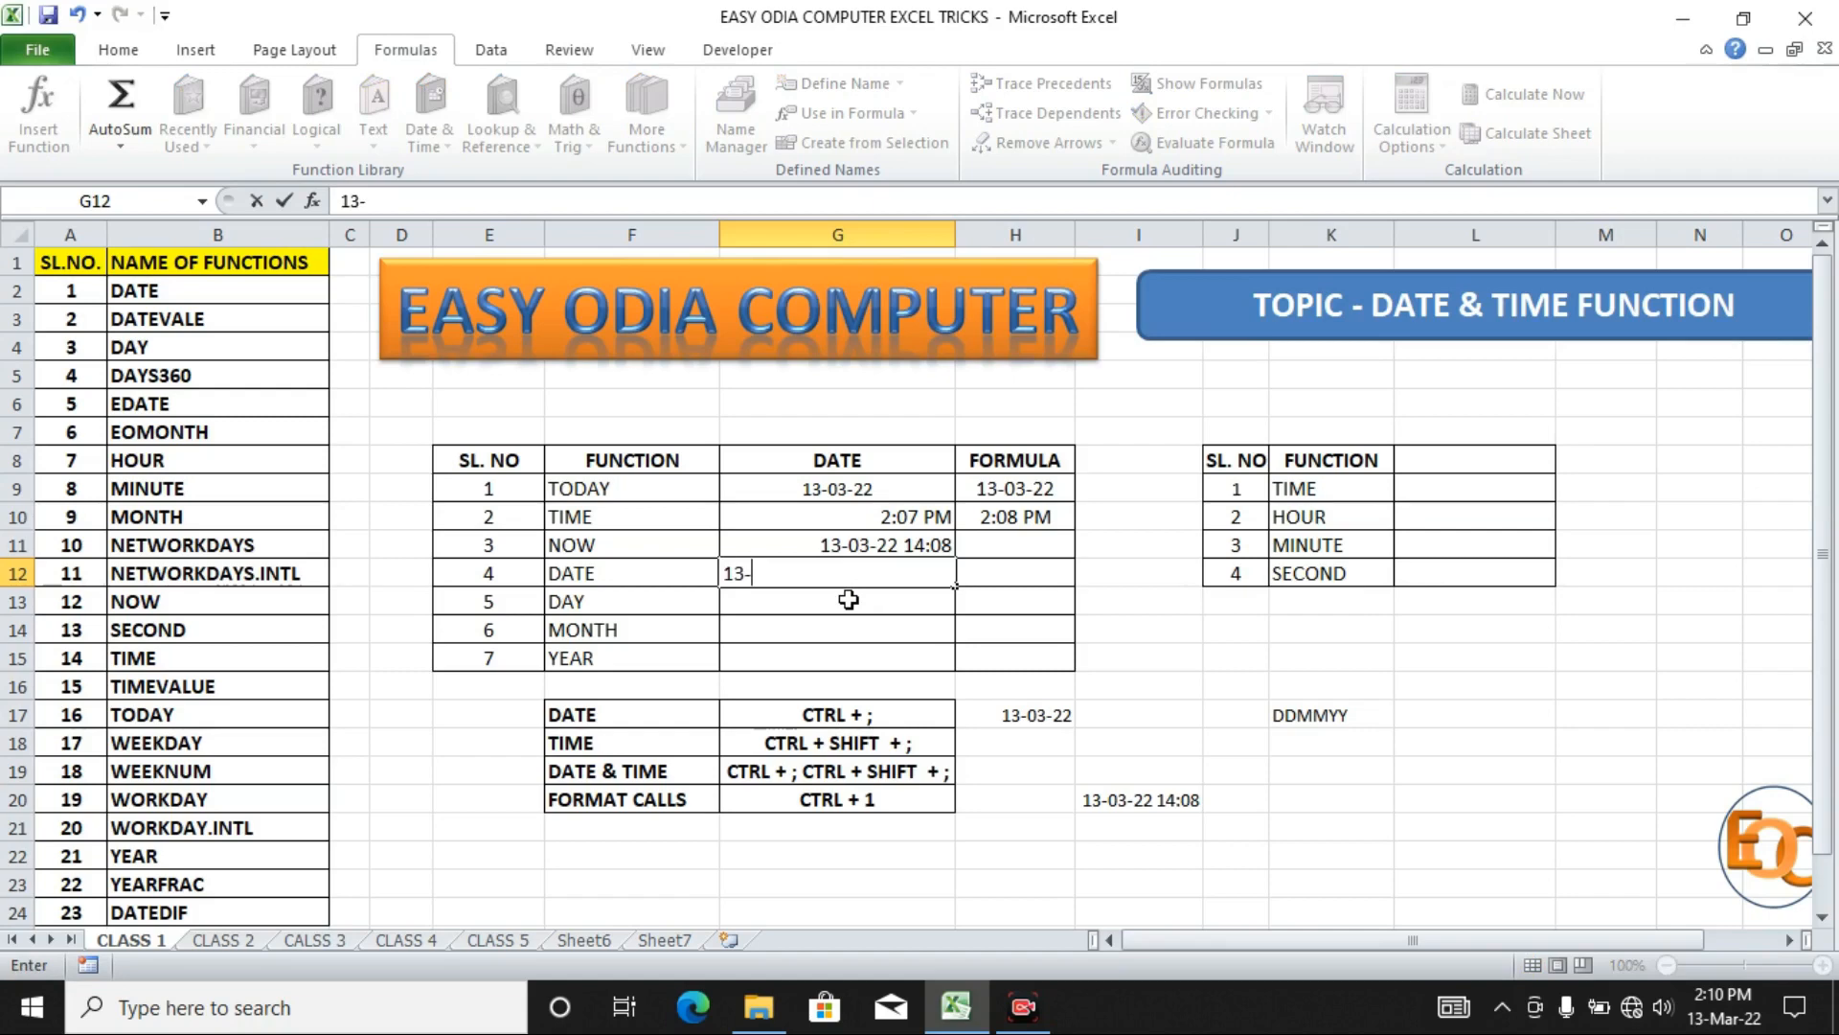
{"action": "type", "text": "03-2022"}
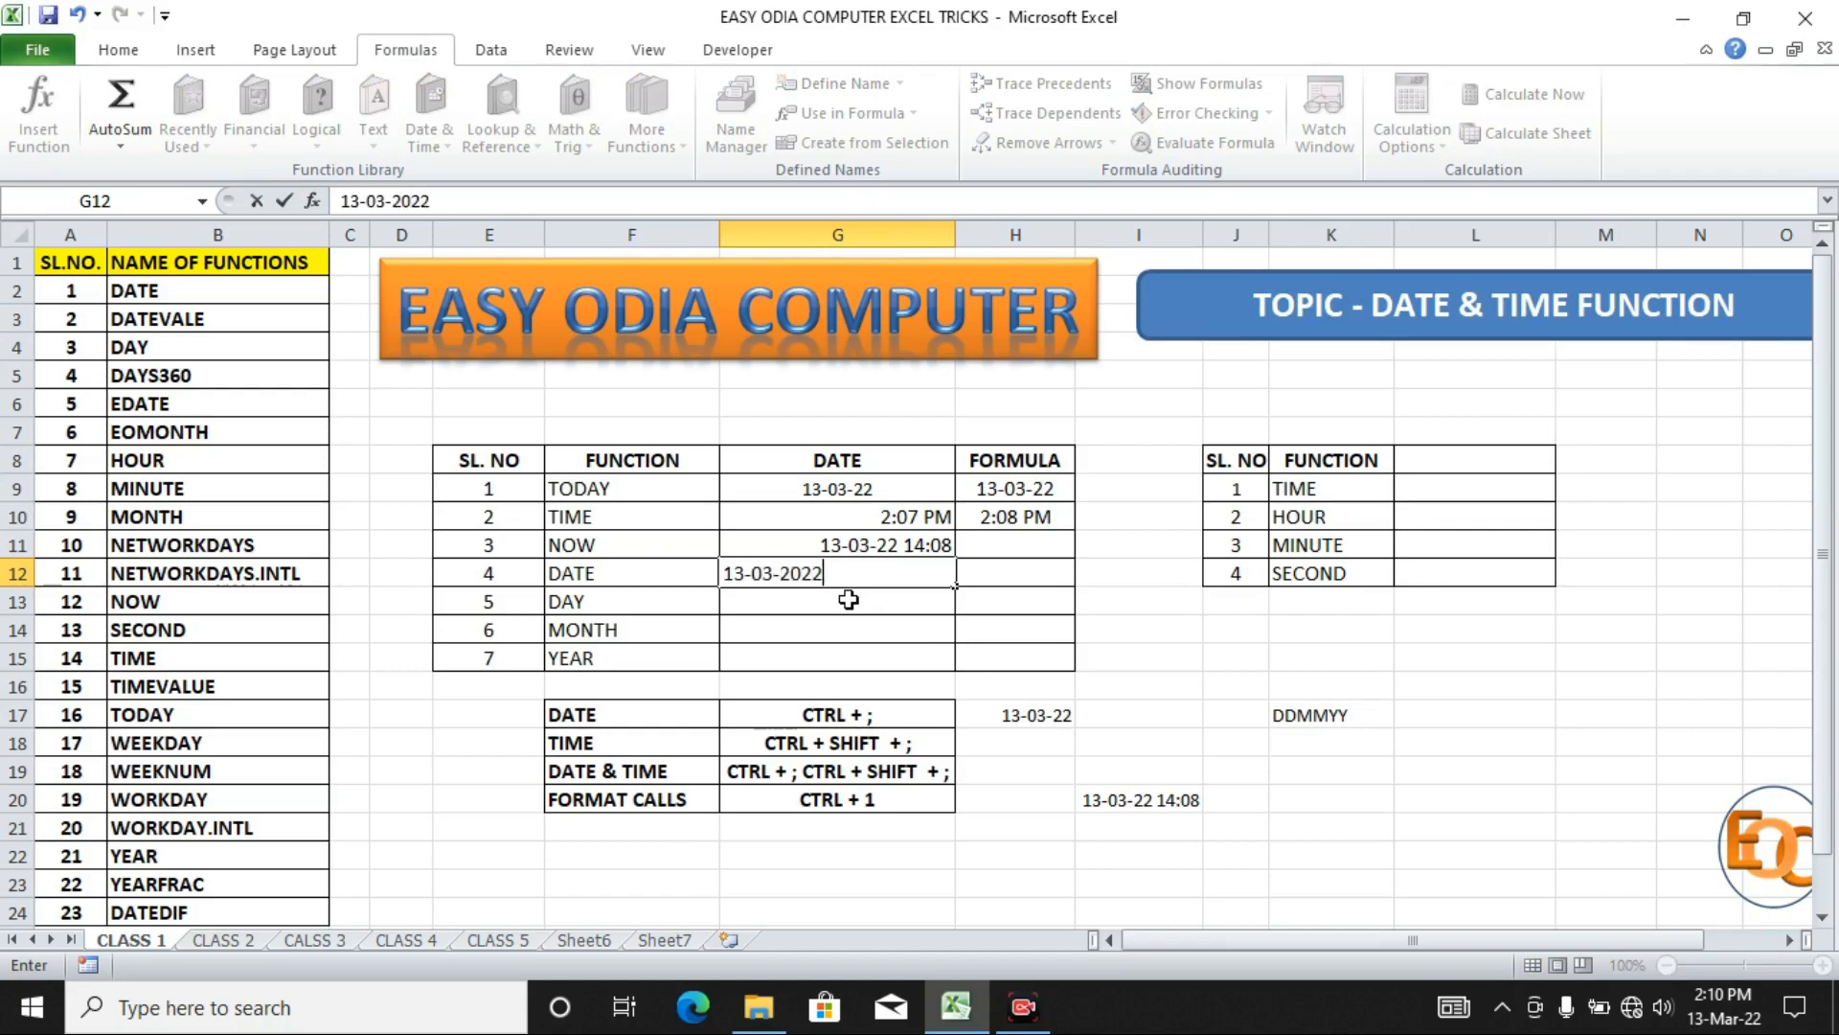
{"action": "key", "text": "Return"}
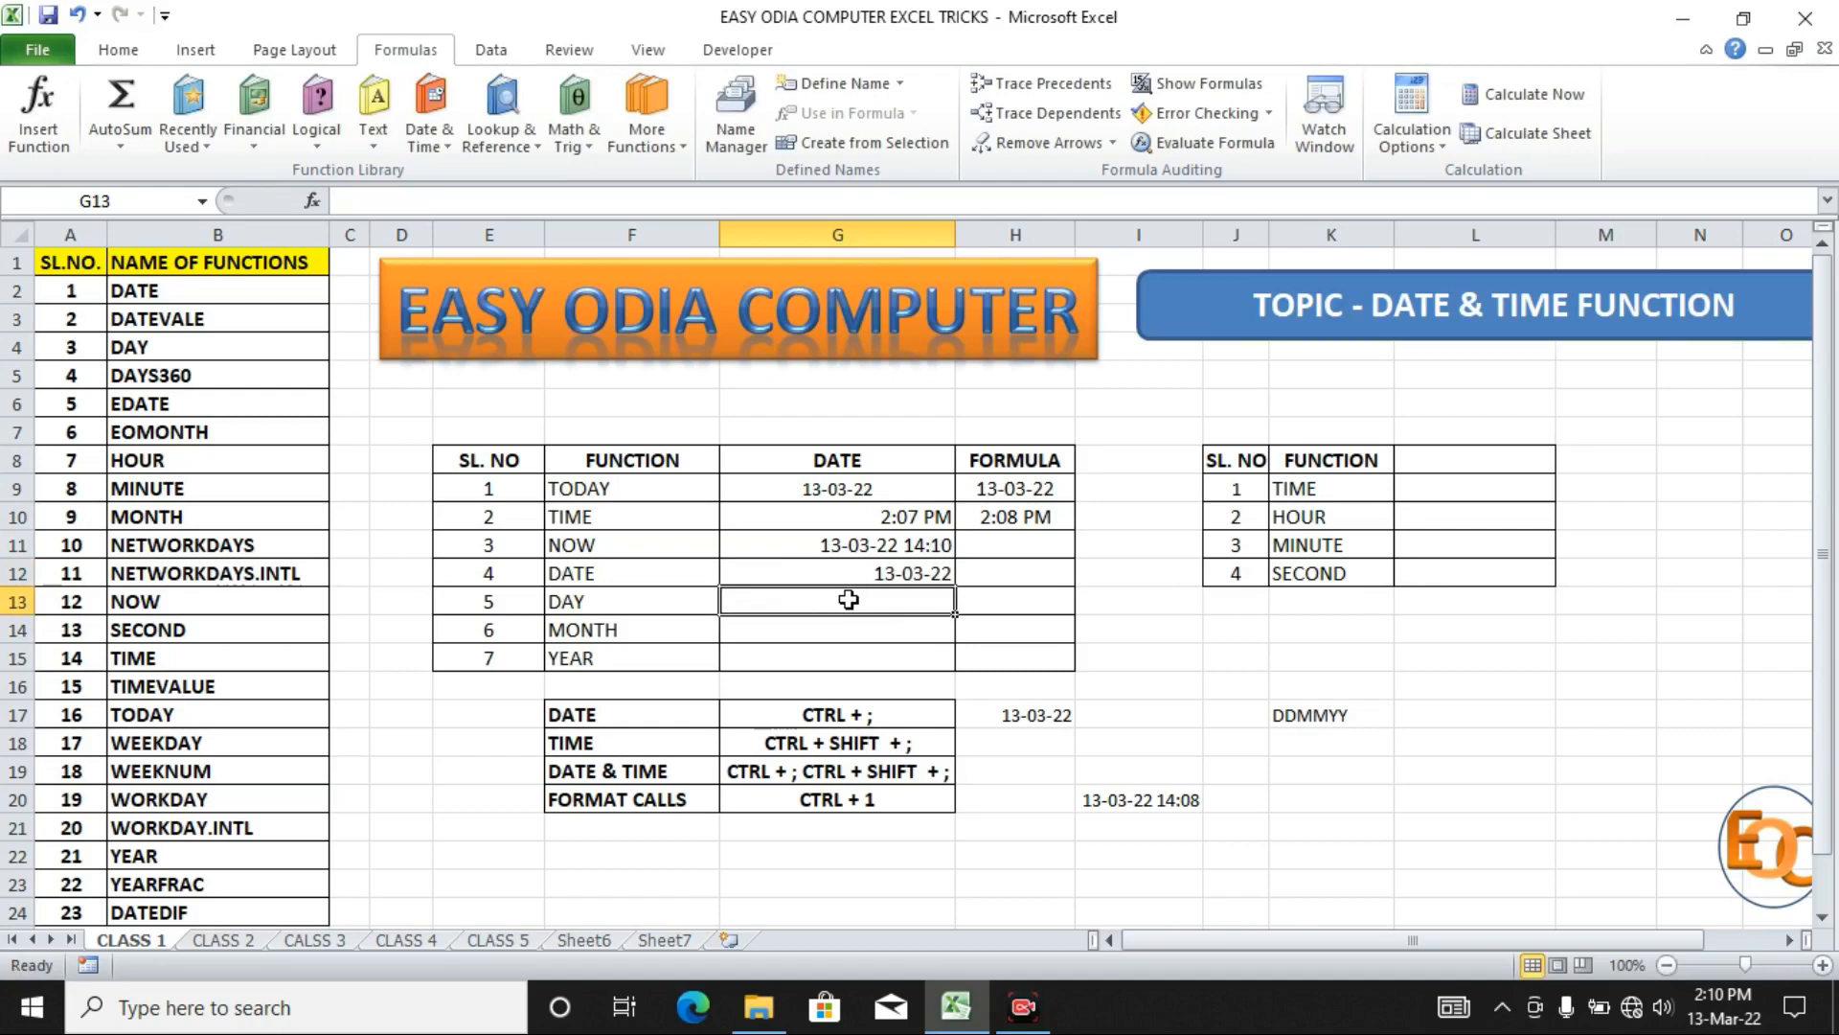
Enter the formula =DAY(G12) in the DATE column of the DAY row (G13).
{"action": "type", "text": "=DAY"}
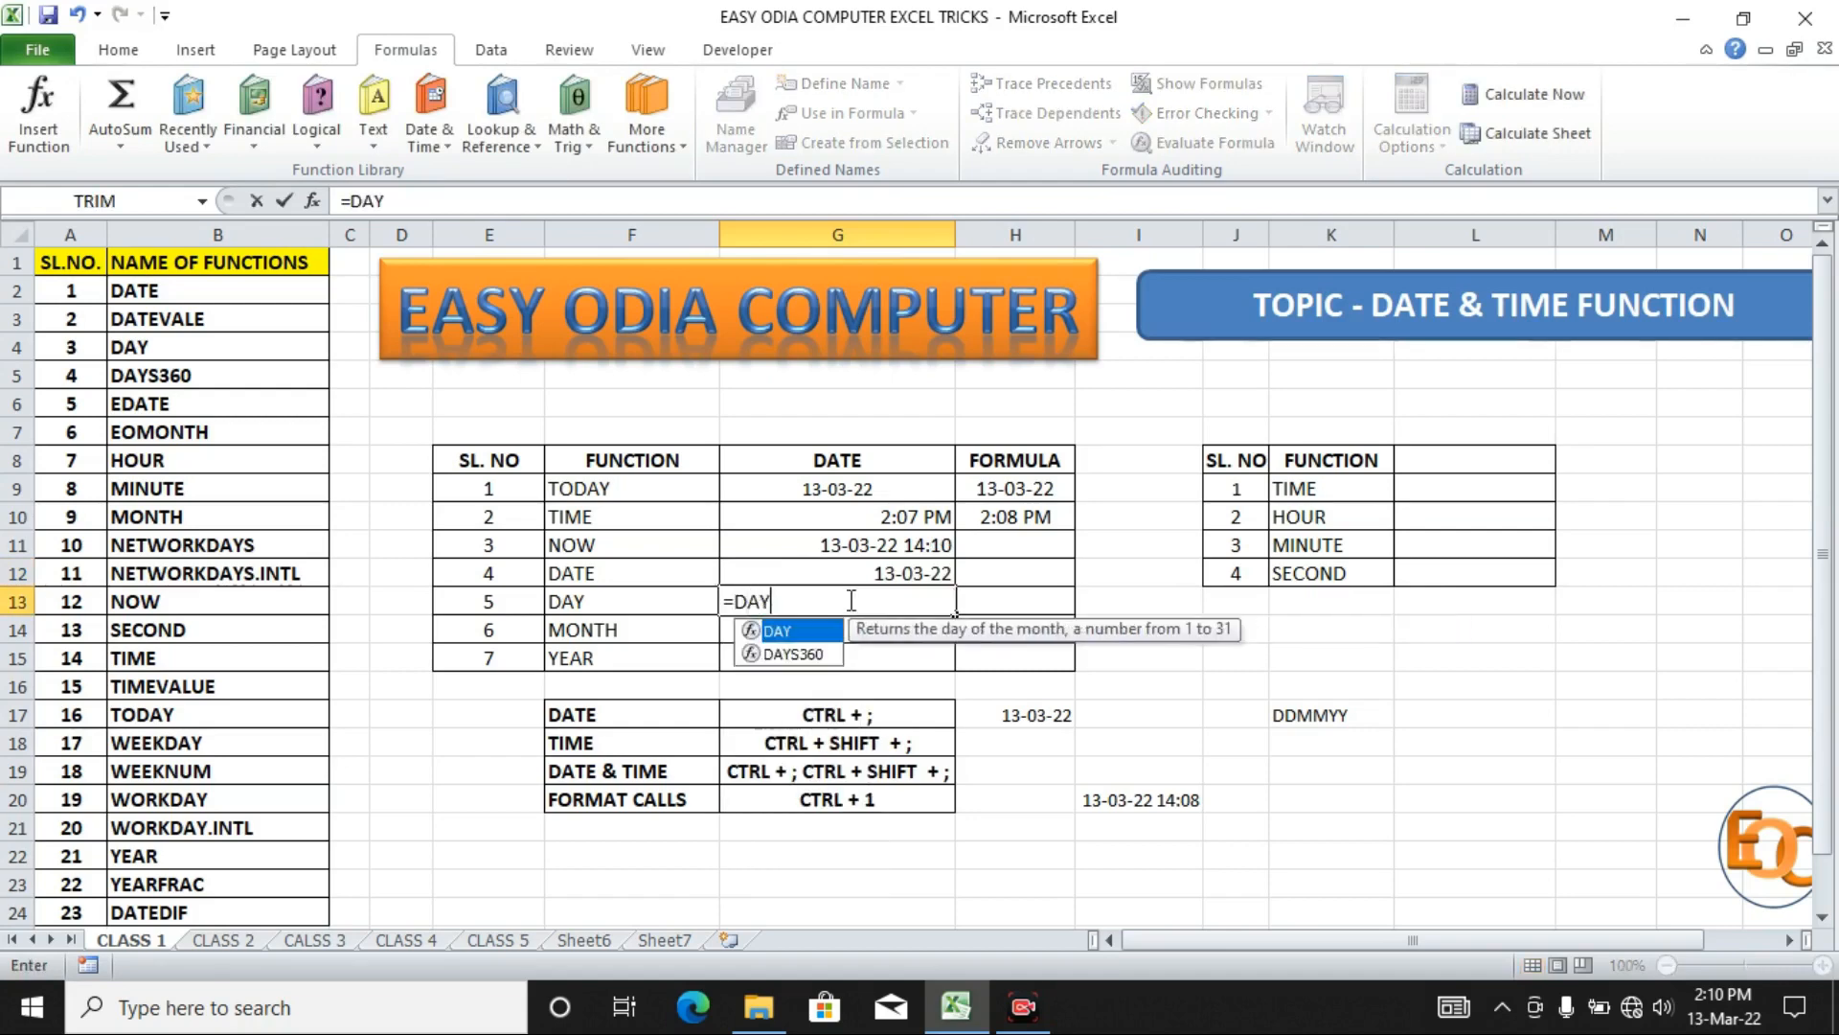
{"action": "type", "text": "("}
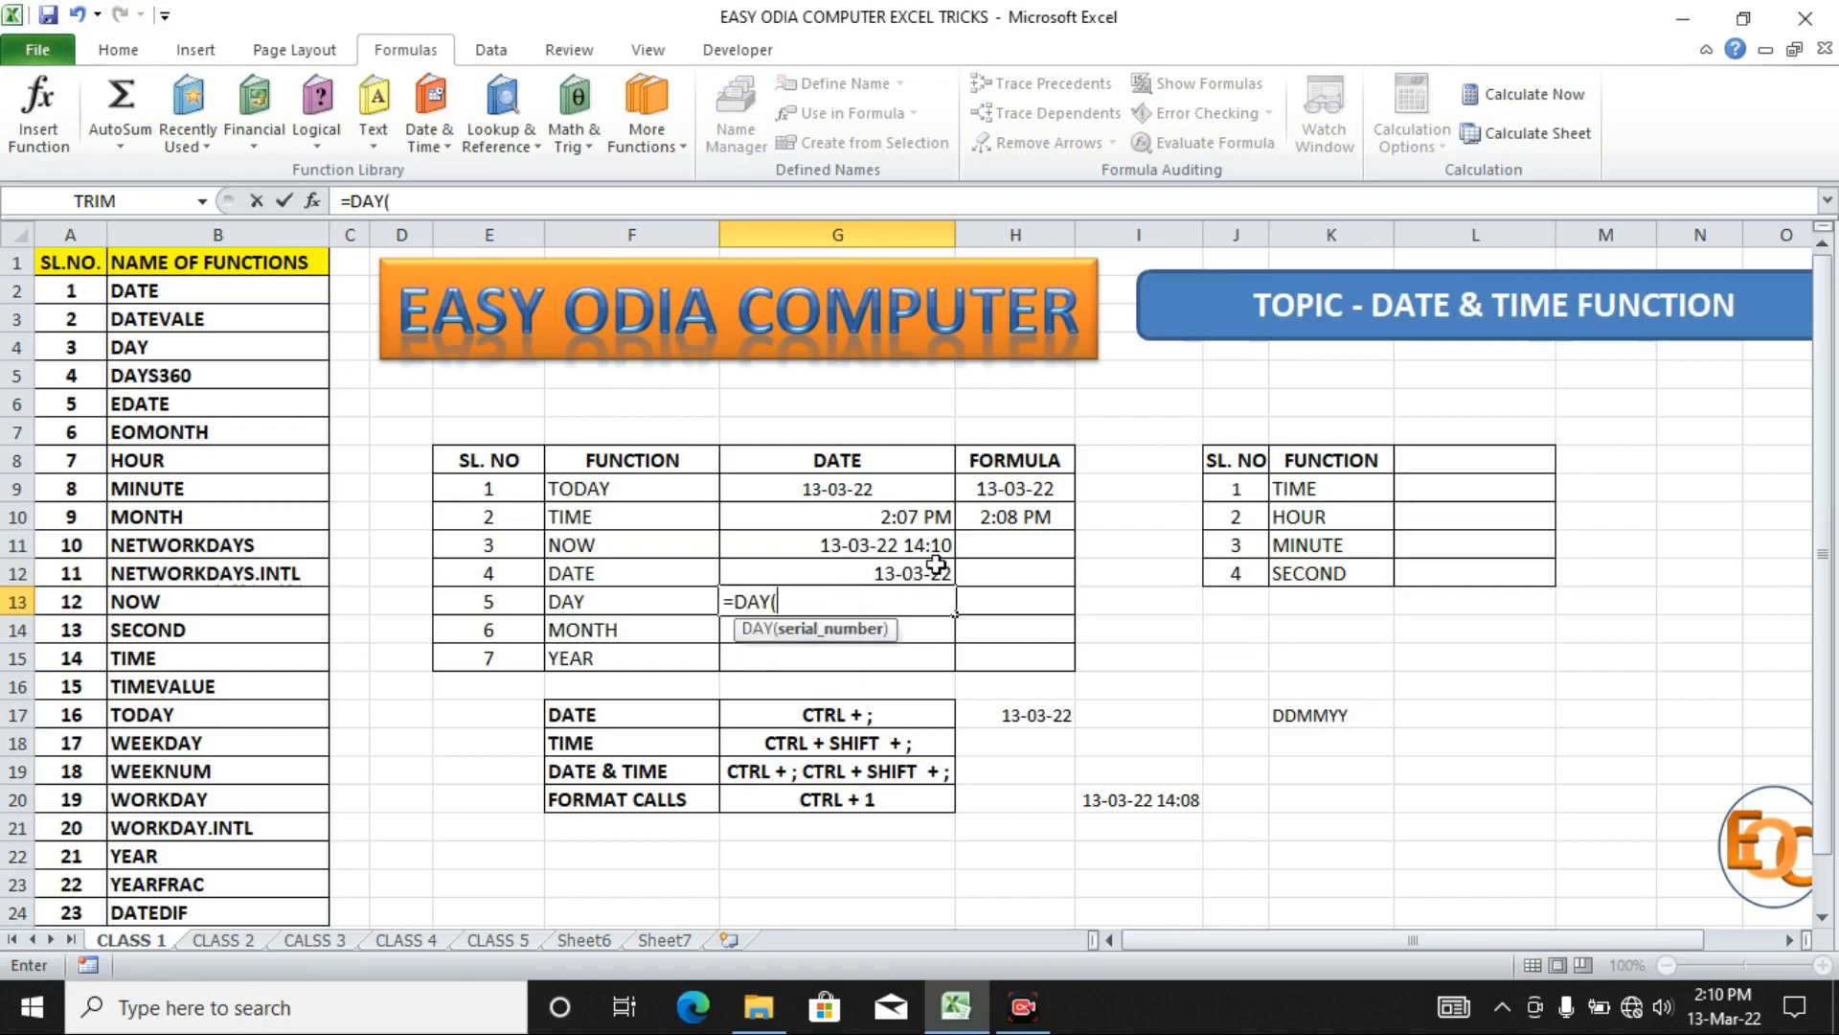
{"action": "left_click", "coordinate": [876, 572]}
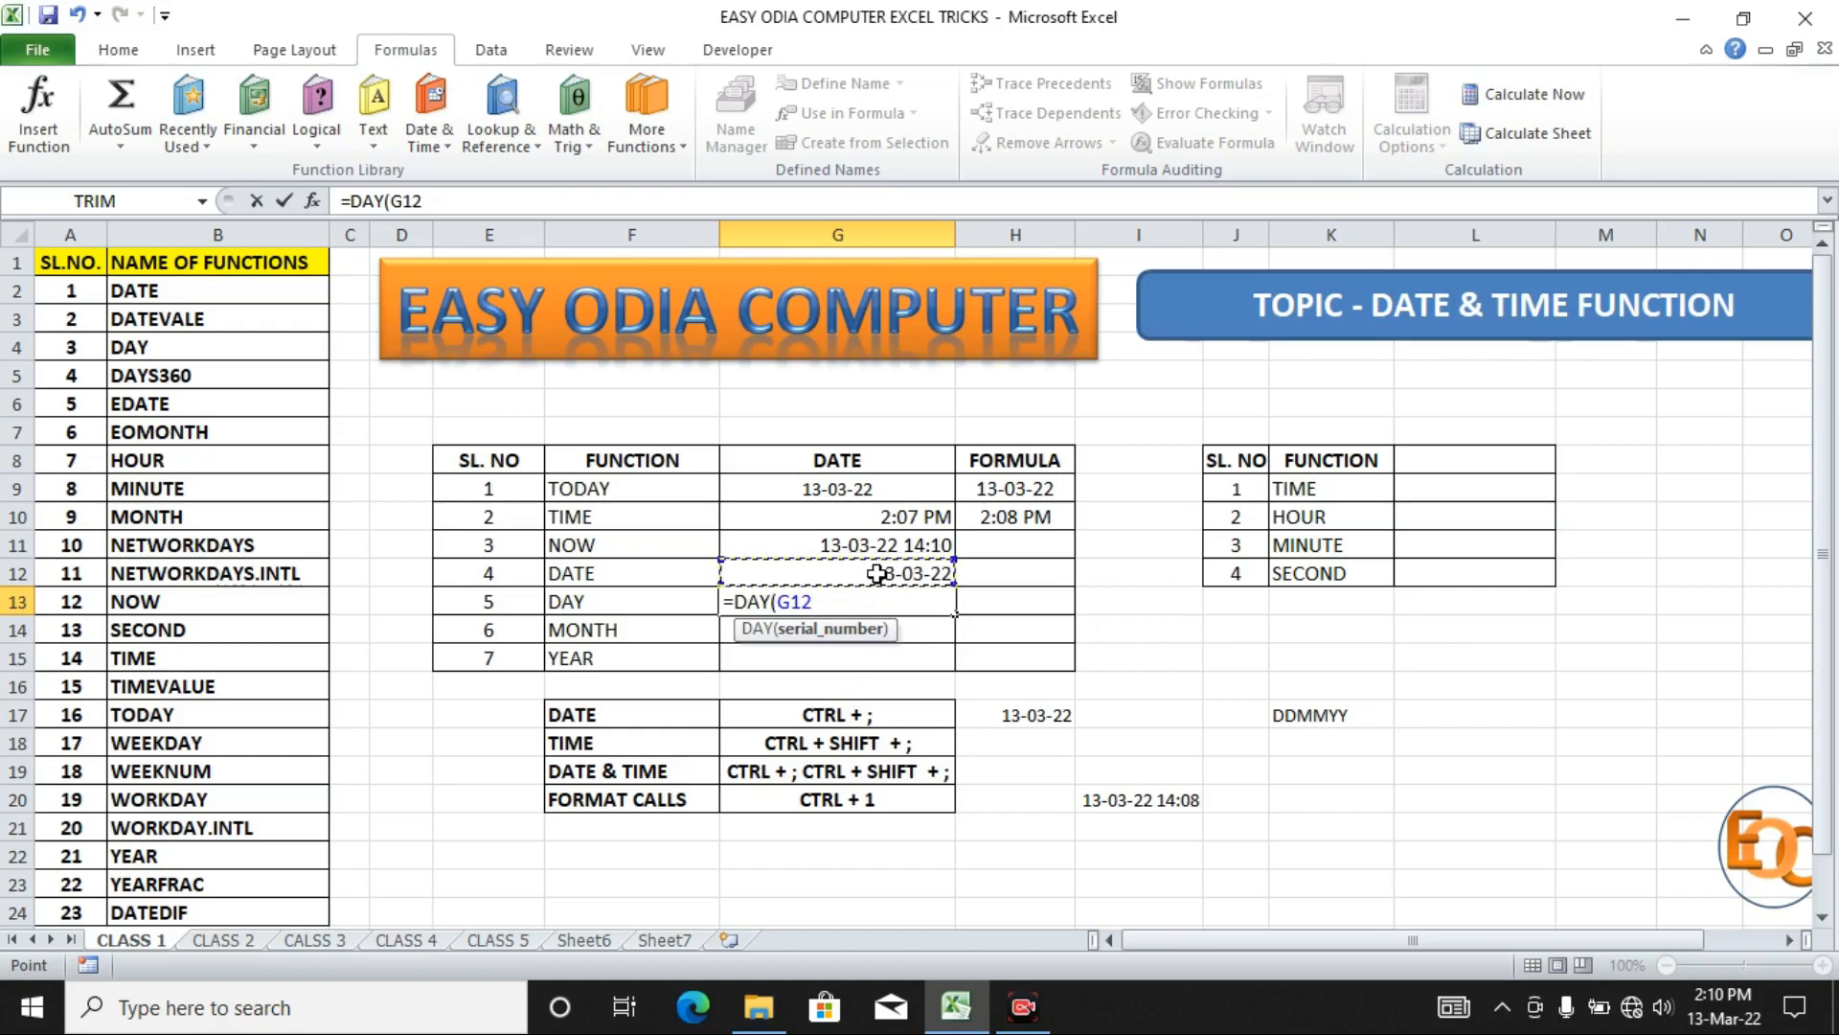
{"action": "type", "text": ")"}
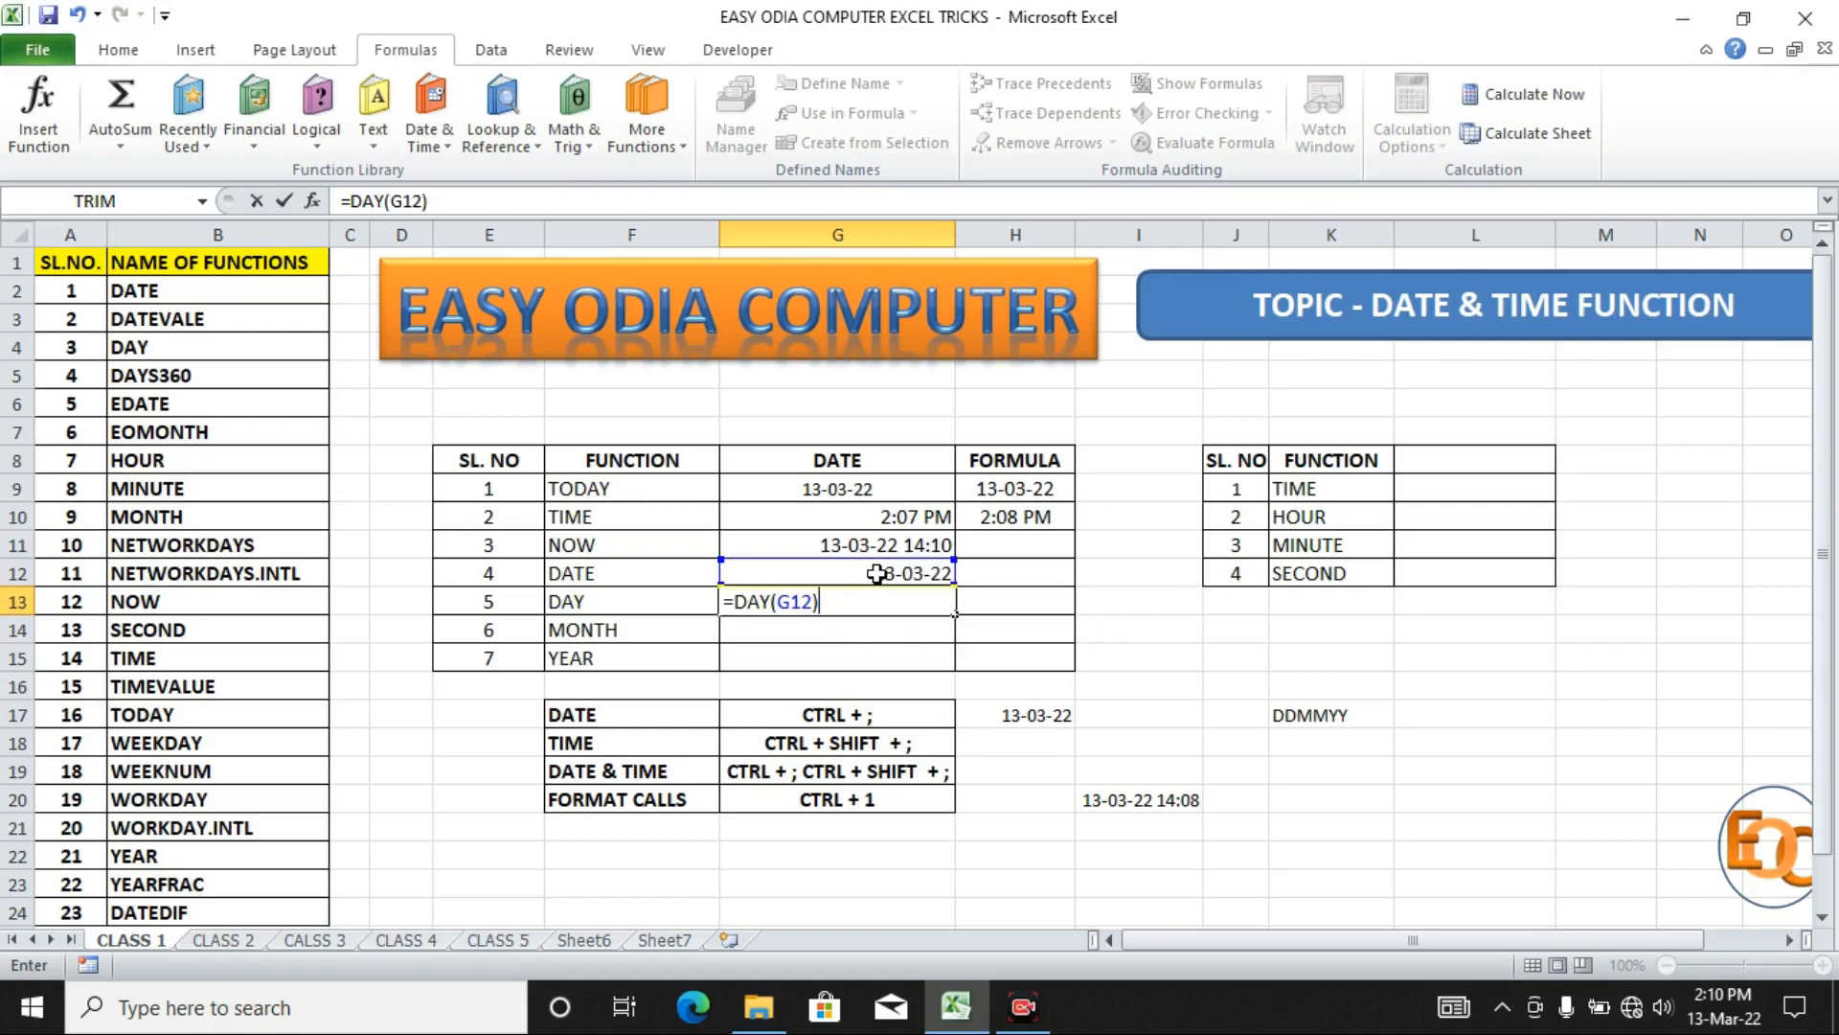
{"action": "key", "text": "Return"}
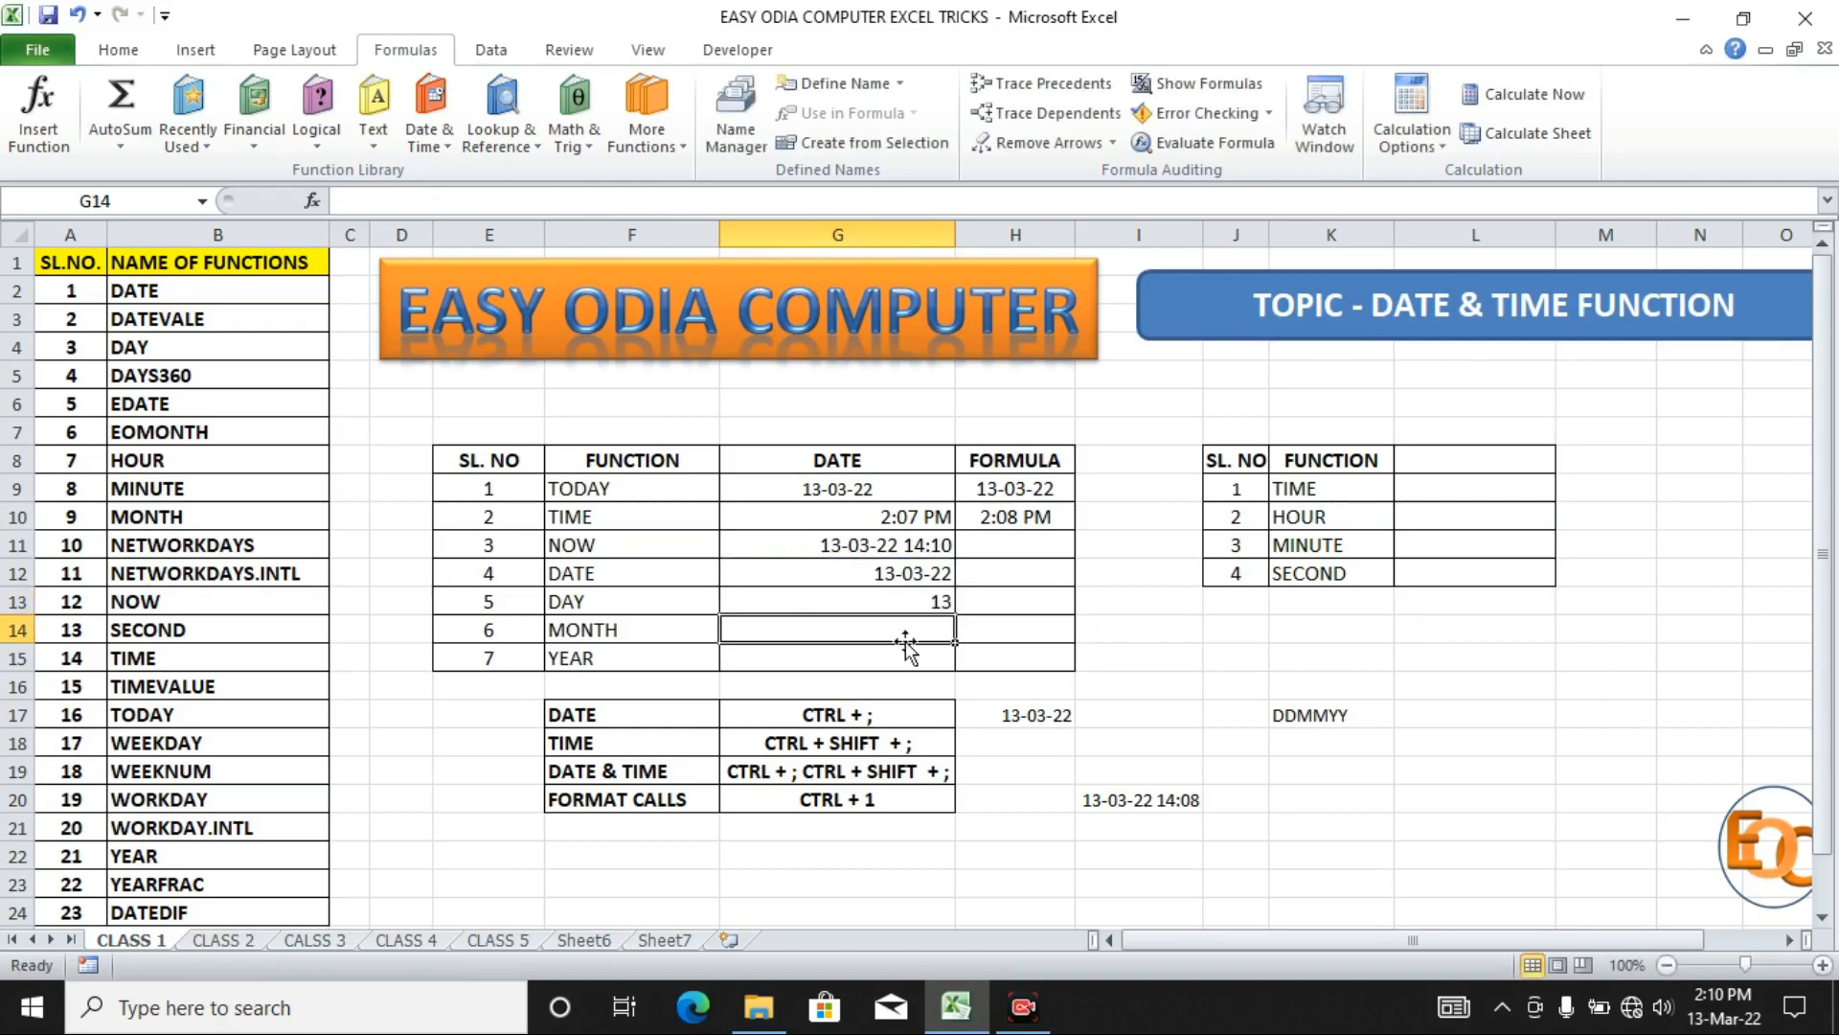
Enter the formula =MONTH(G12) in the DATE column of the MONTH row (G14).
{"action": "type", "text": "="}
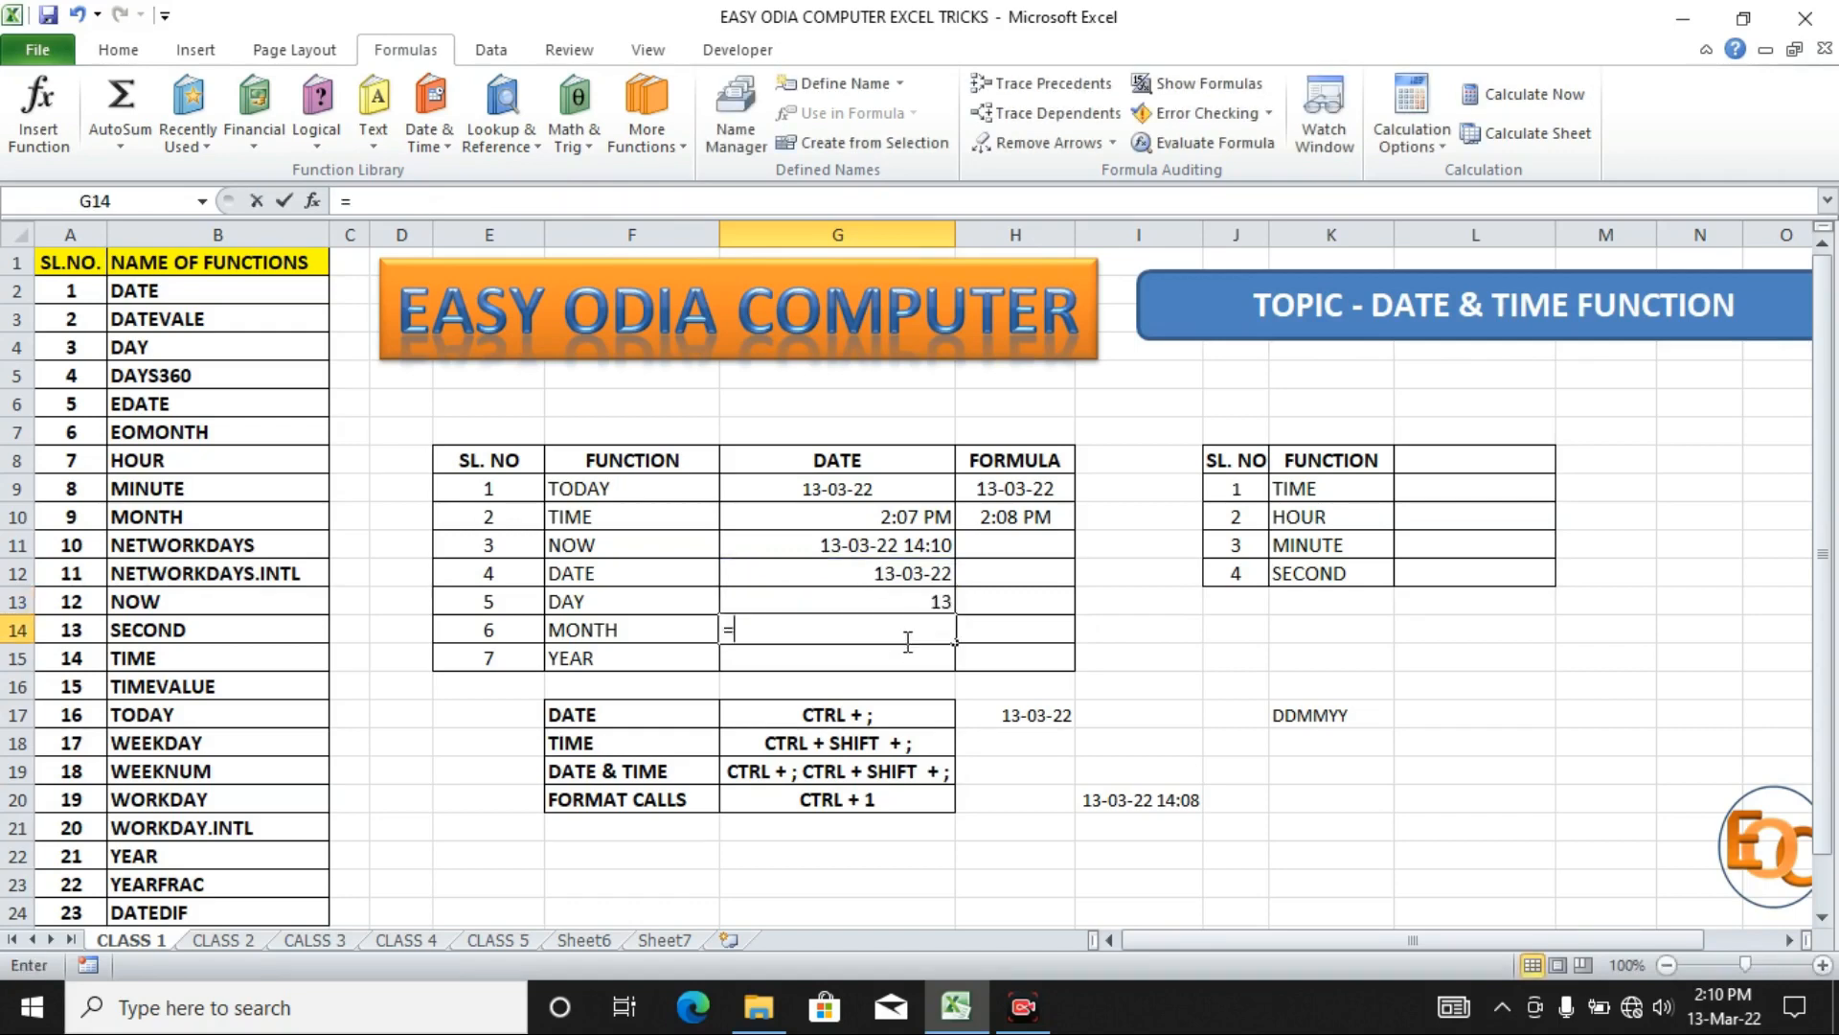
{"action": "type", "text": "MOMN"}
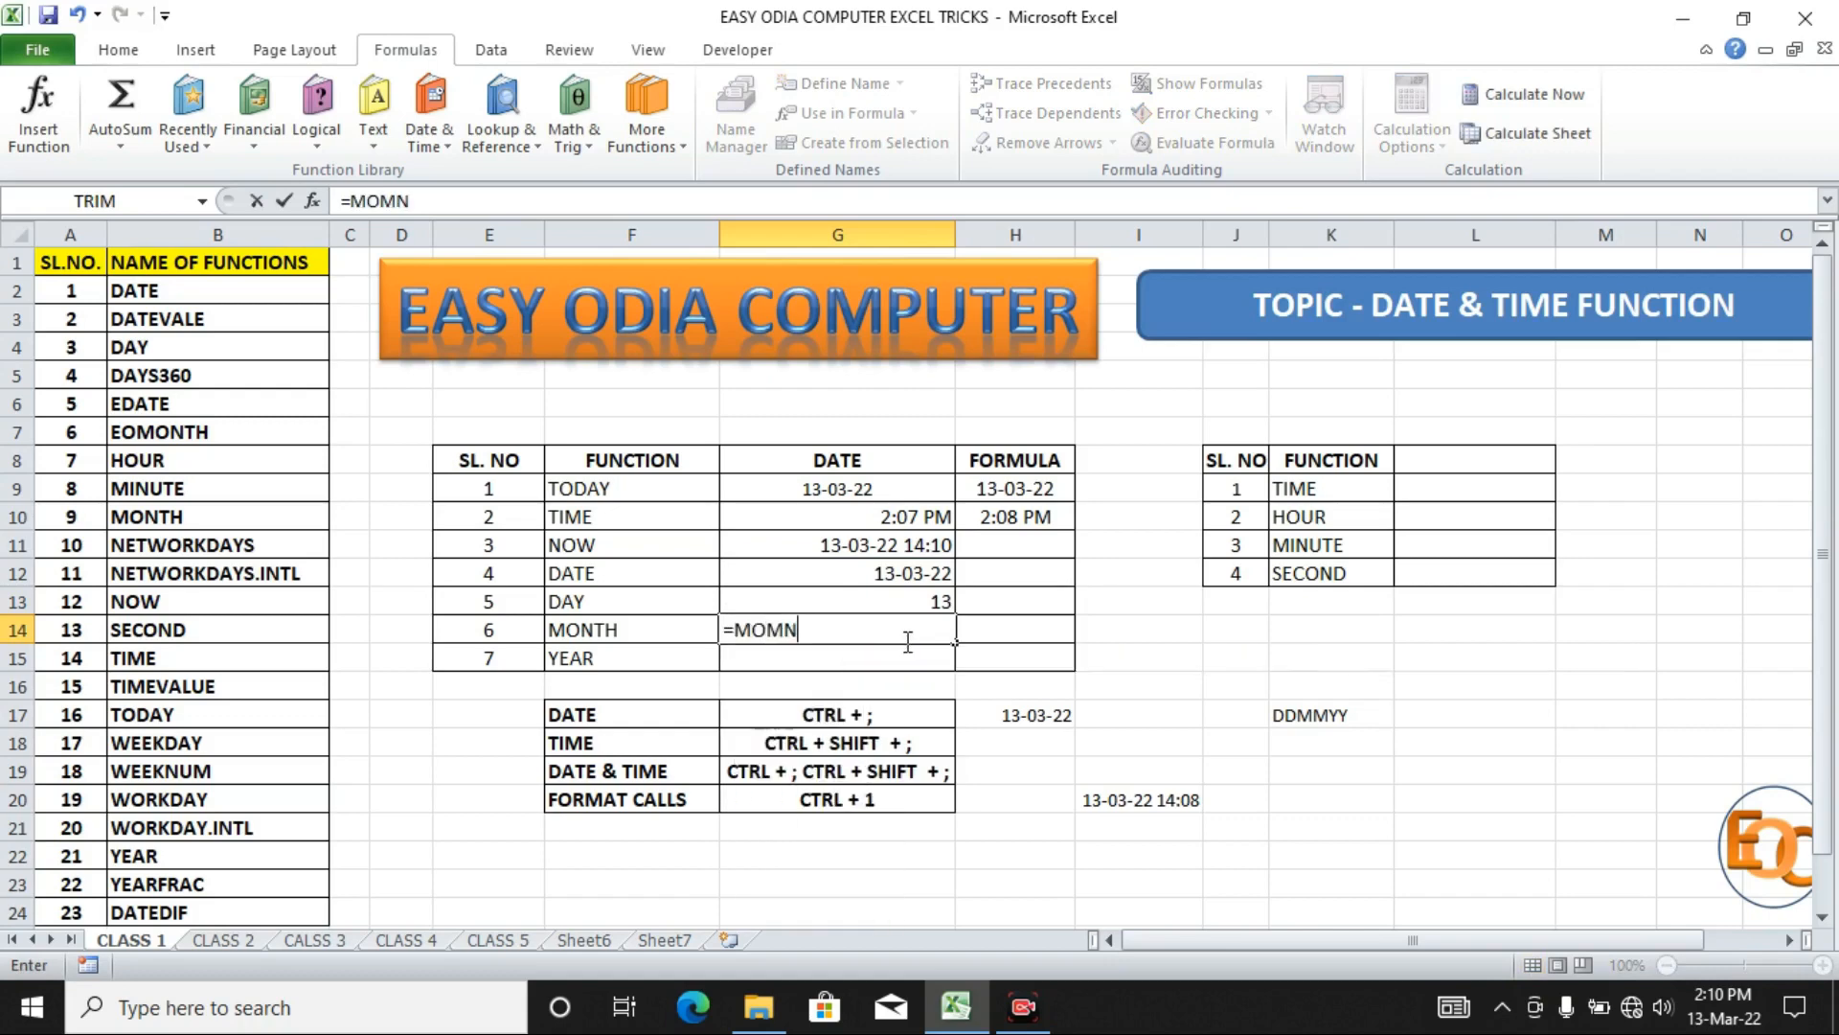
{"action": "key", "text": "BackSpace"}
{"action": "key", "text": "BackSpace"}
{"action": "type", "text": "M"}
{"action": "key", "text": "BackSpace"}
{"action": "type", "text": "NTH"}
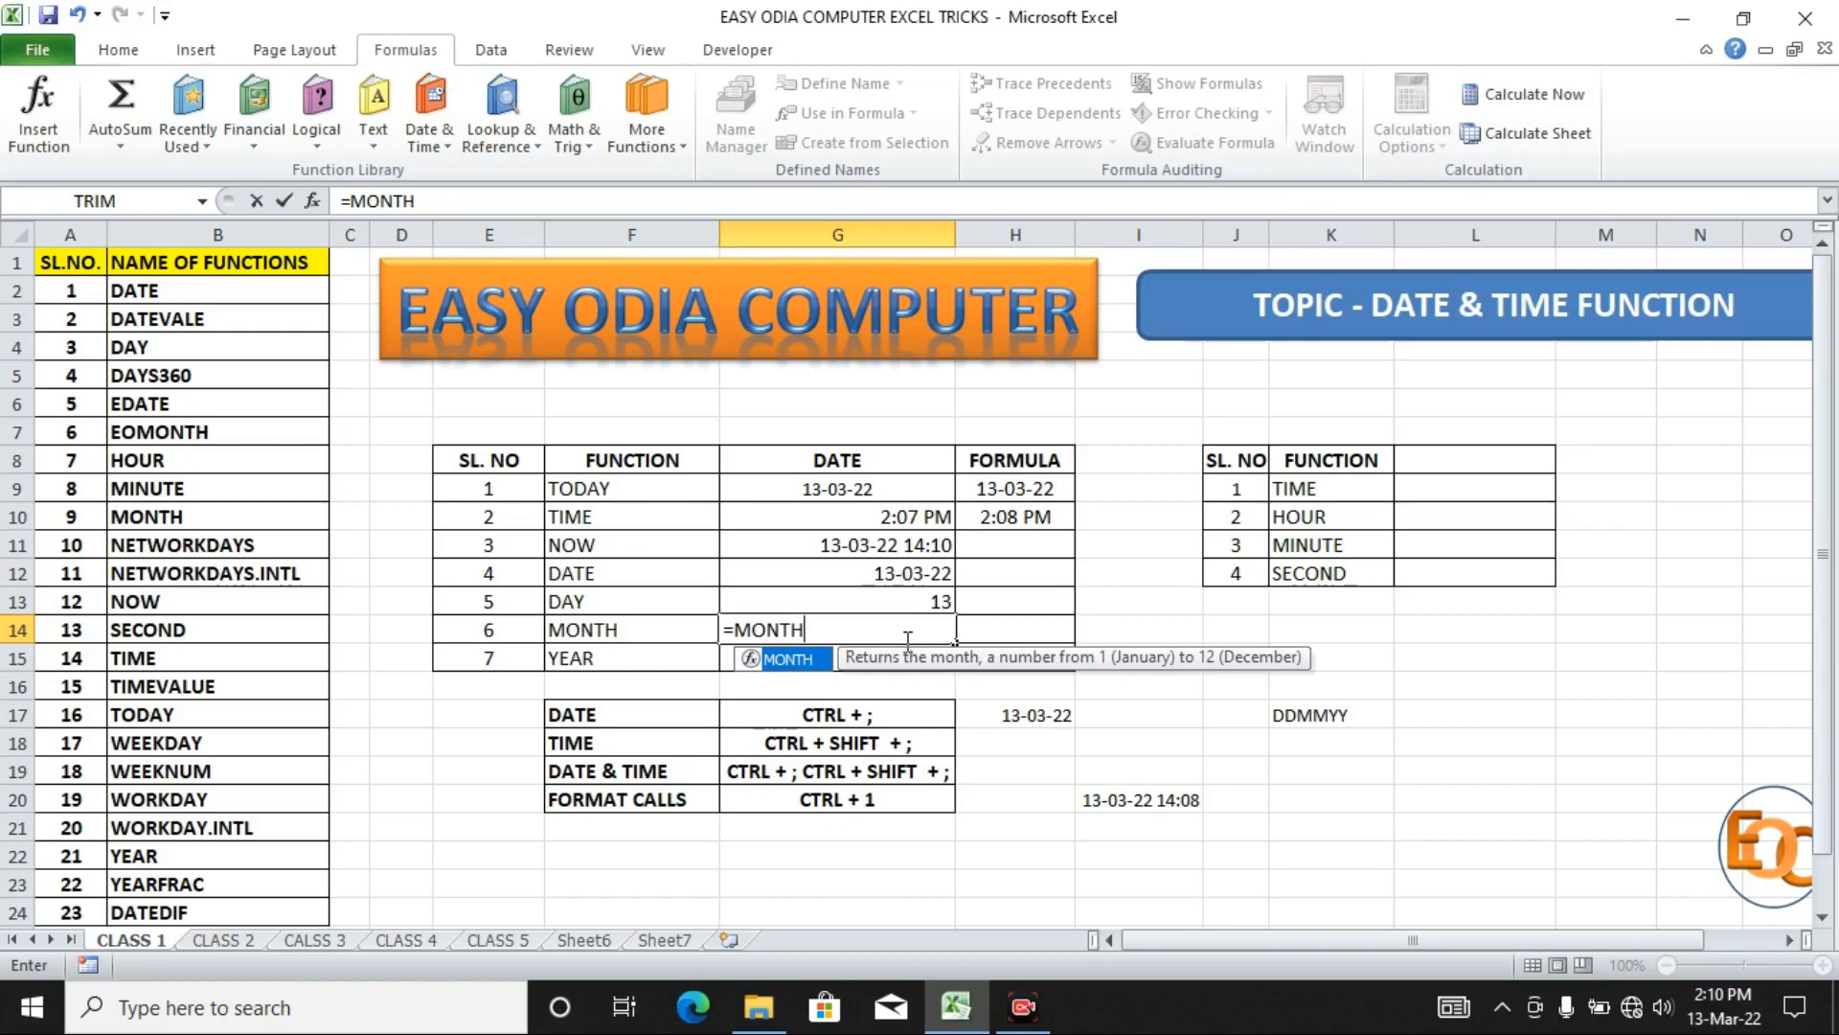
{"action": "type", "text": "("}
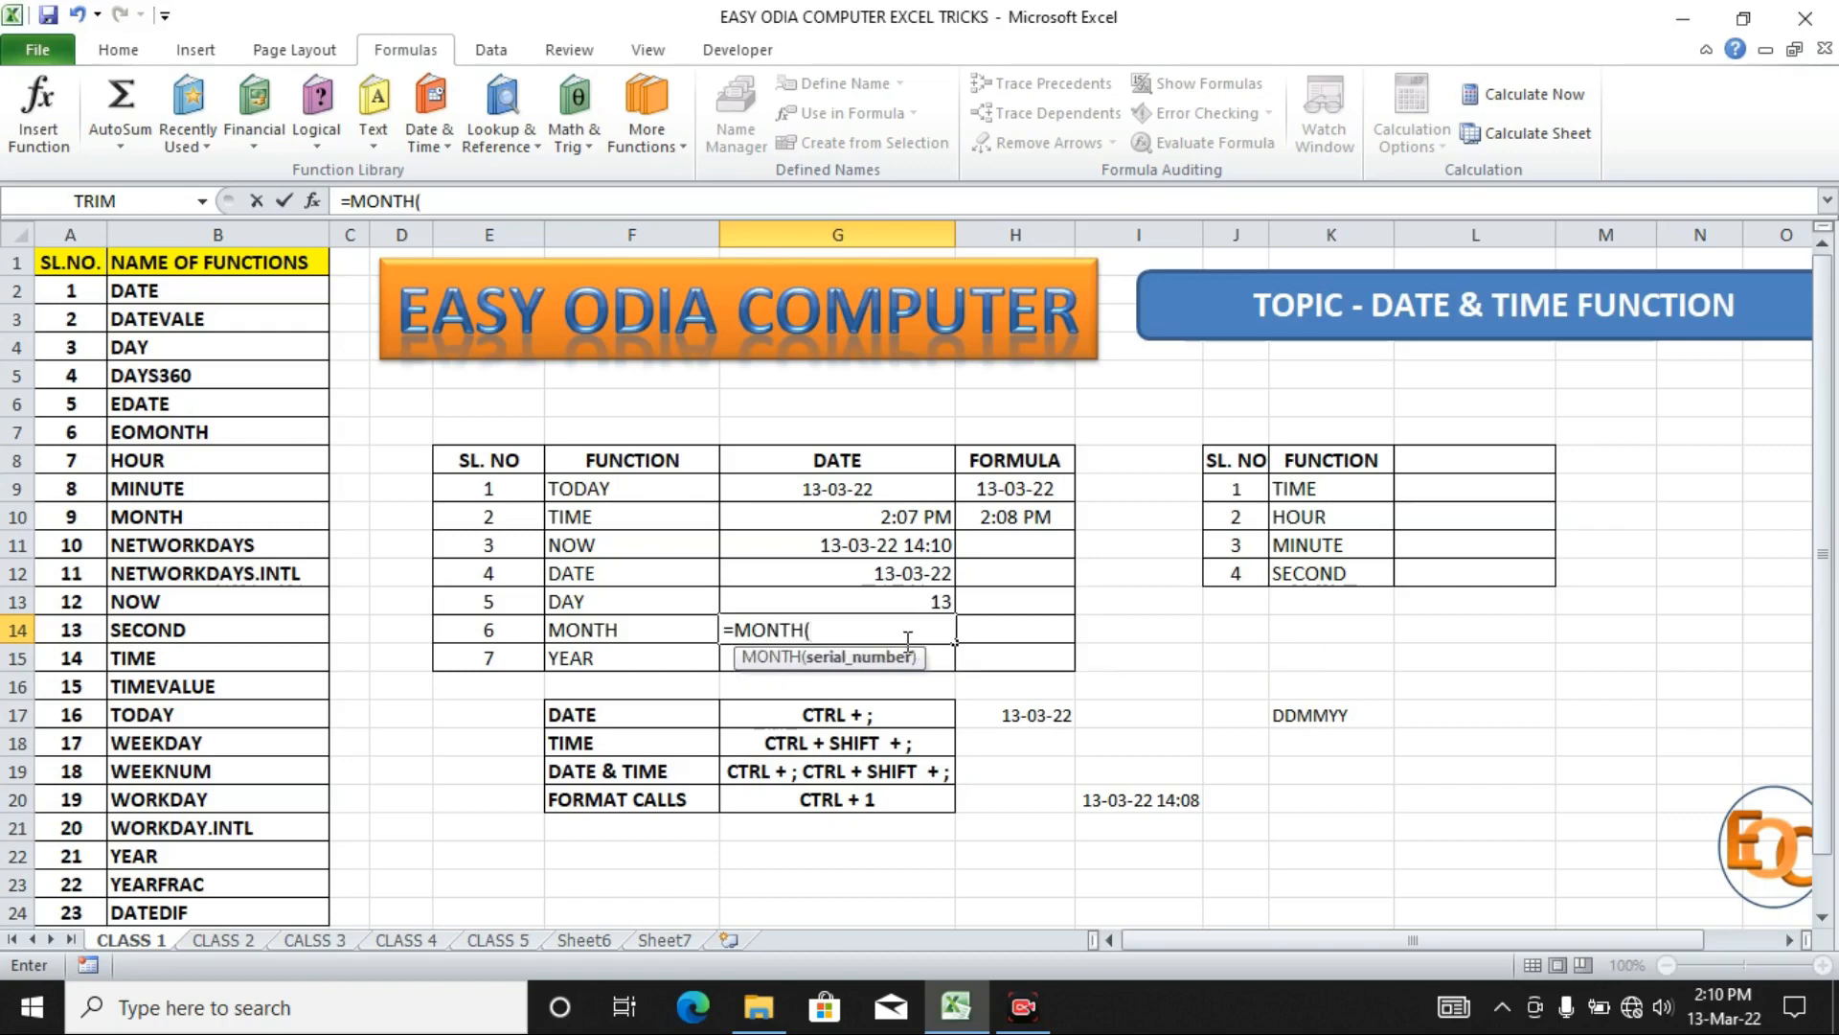
{"action": "left_click", "coordinate": [909, 575]}
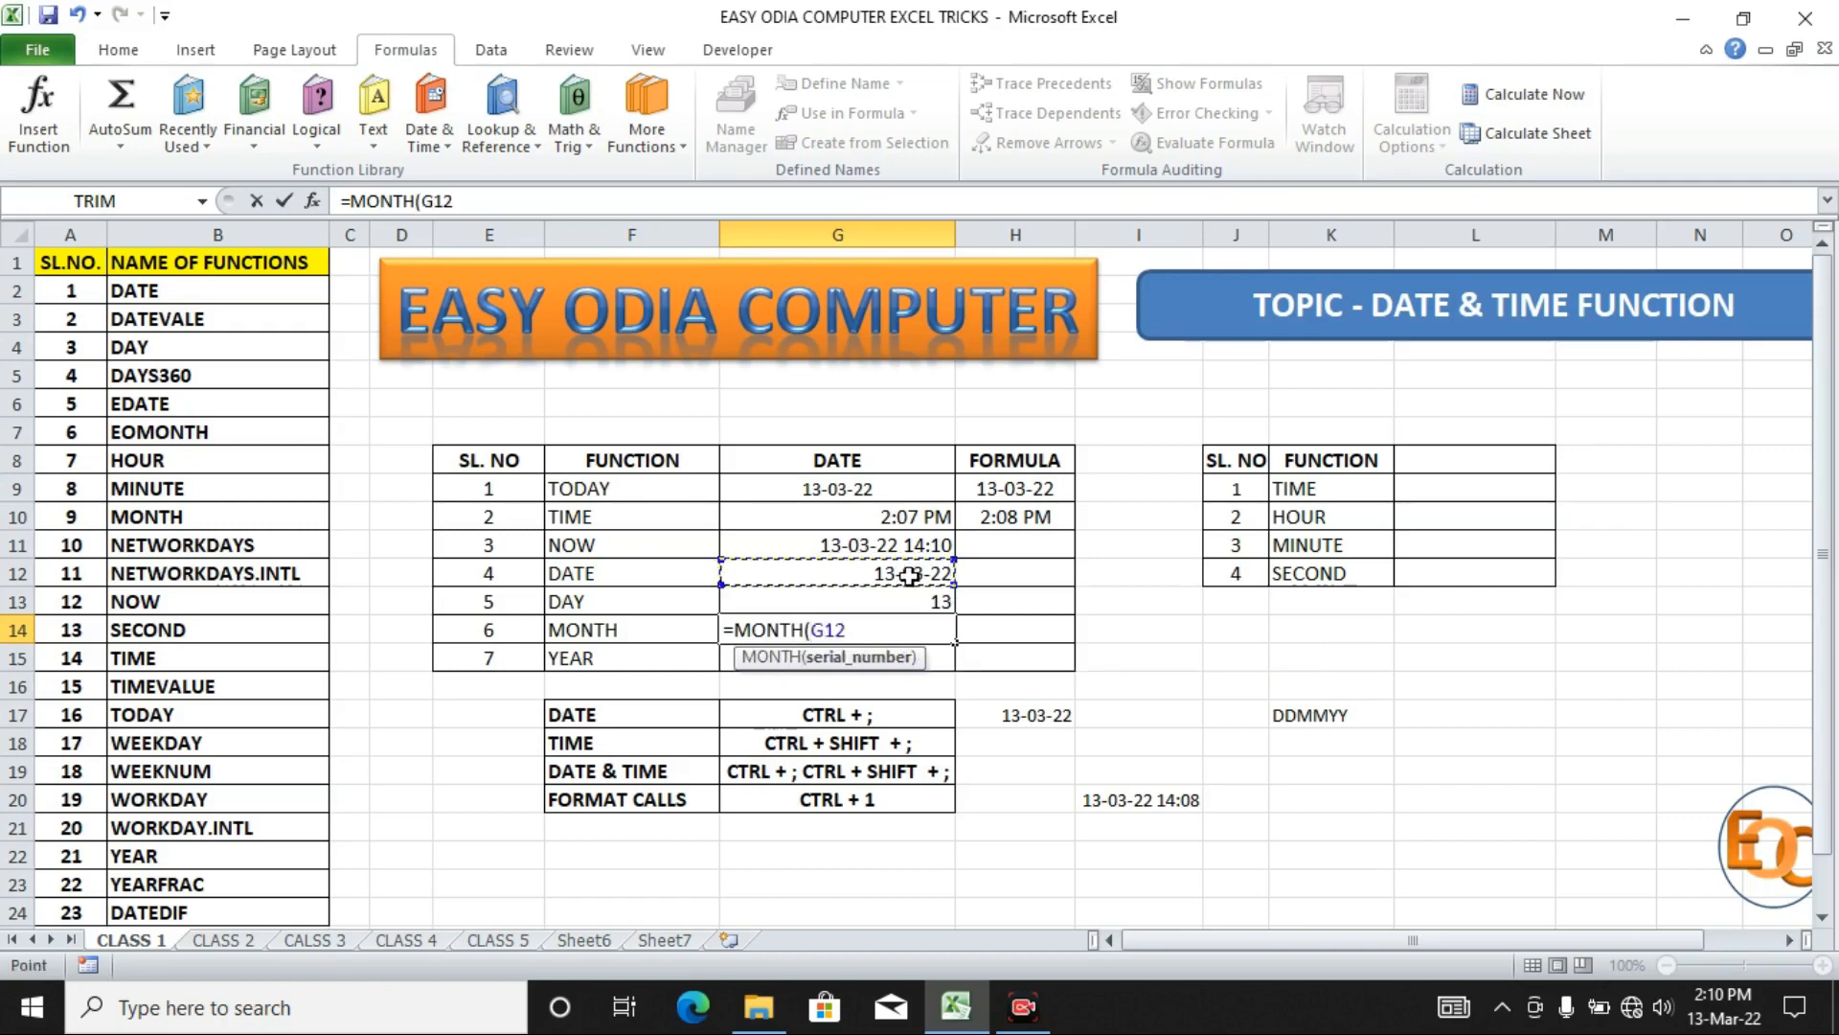
{"action": "type", "text": ")"}
{"action": "key", "text": "Return"}
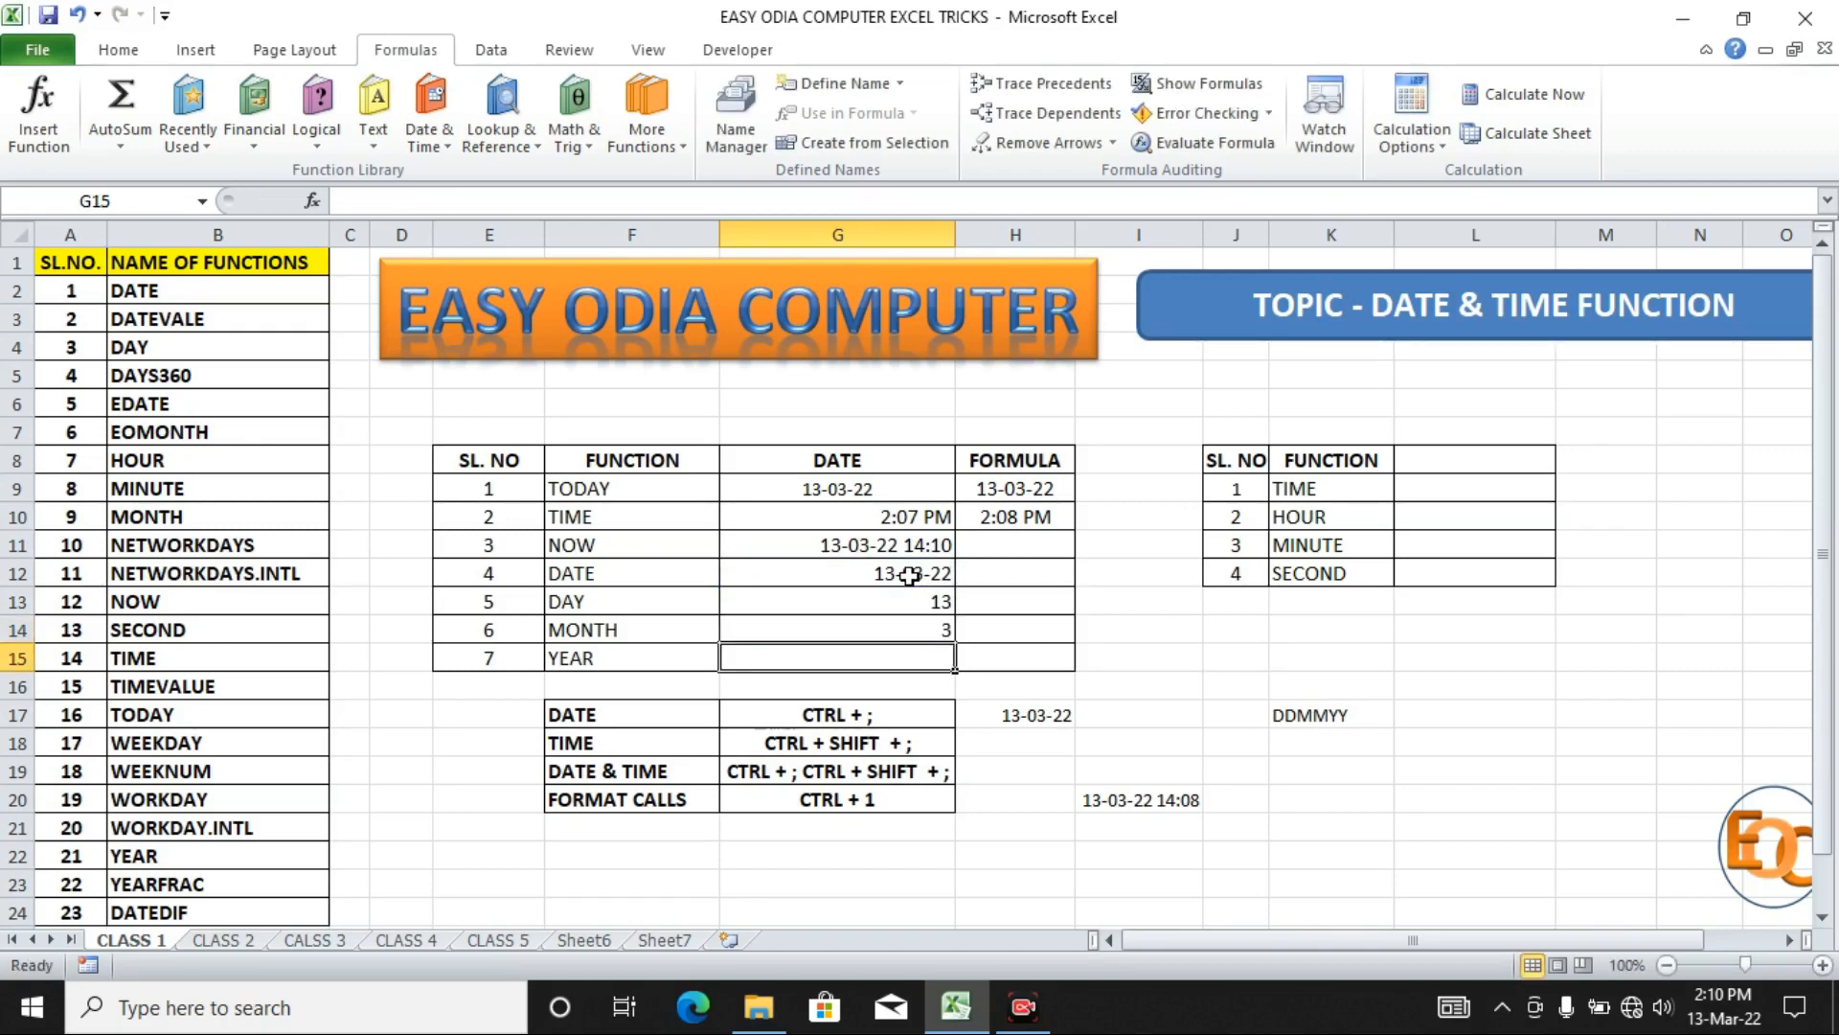
Enter the formula =YEAR(G12) in the DATE column of the YEAR row (G15).
{"action": "type", "text": "=YEAR"}
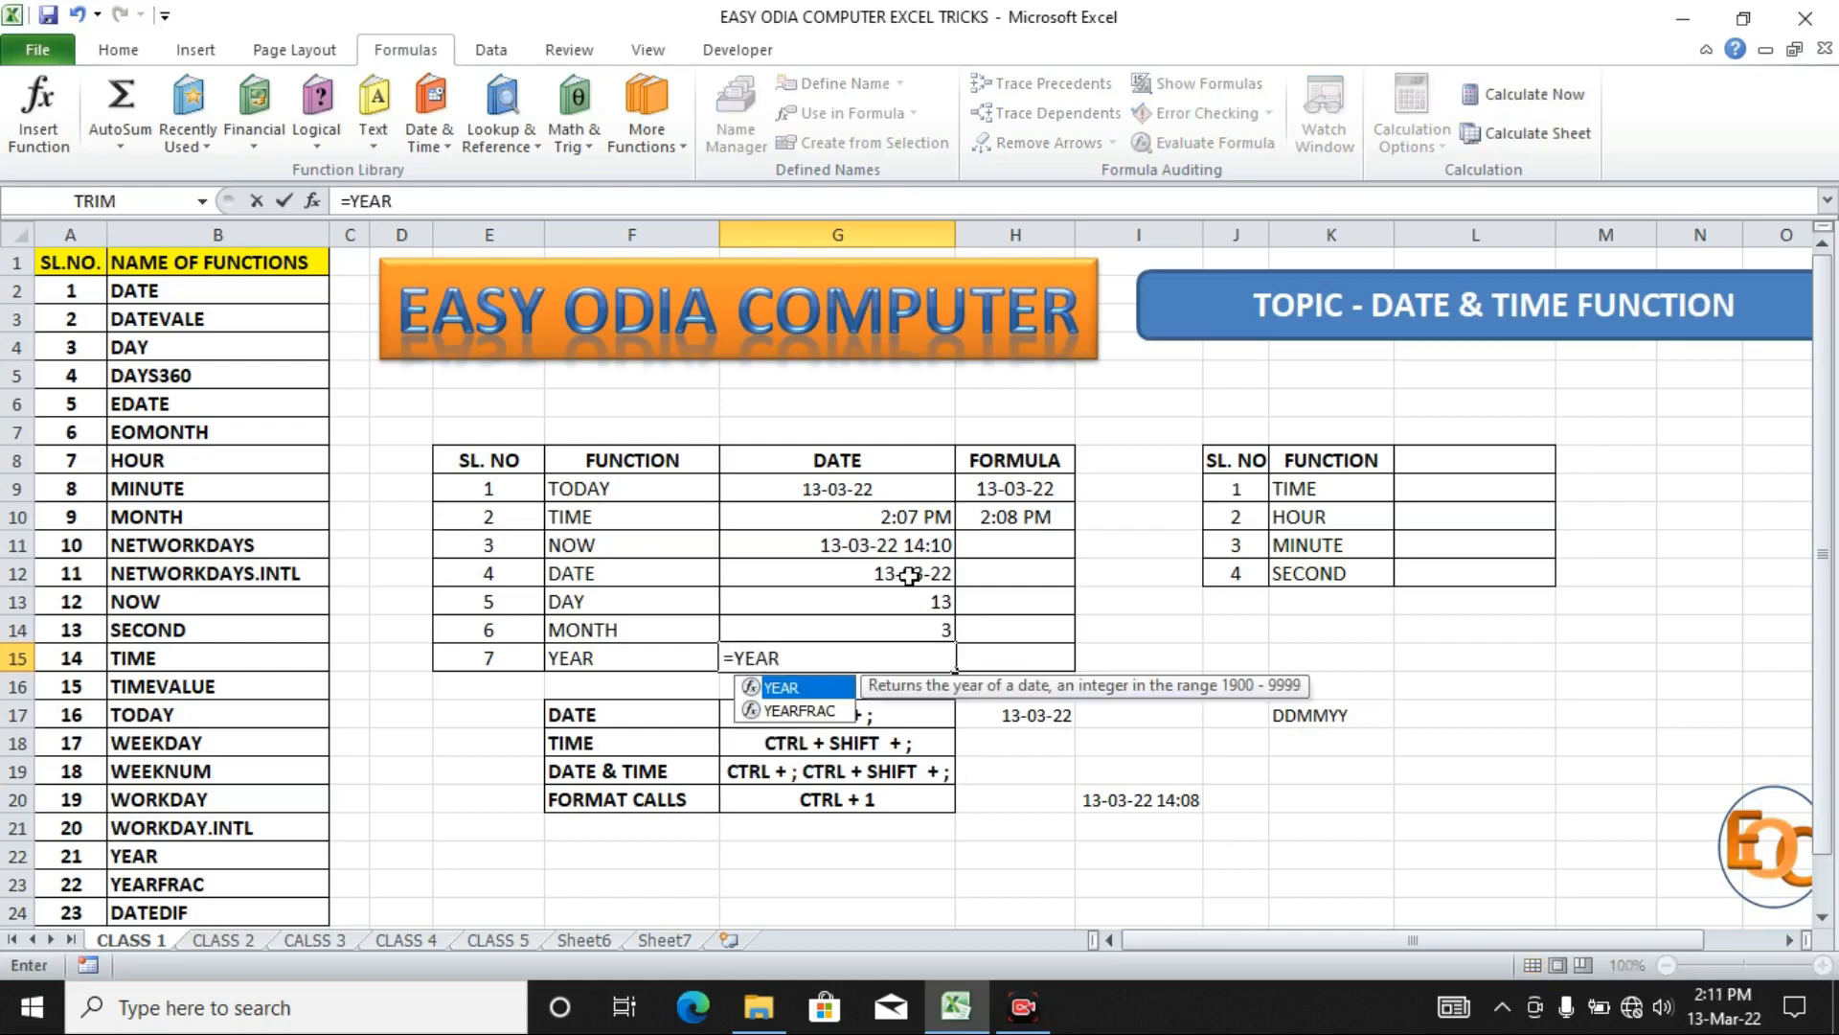
{"action": "type", "text": "("}
{"action": "left_click", "coordinate": [910, 575]}
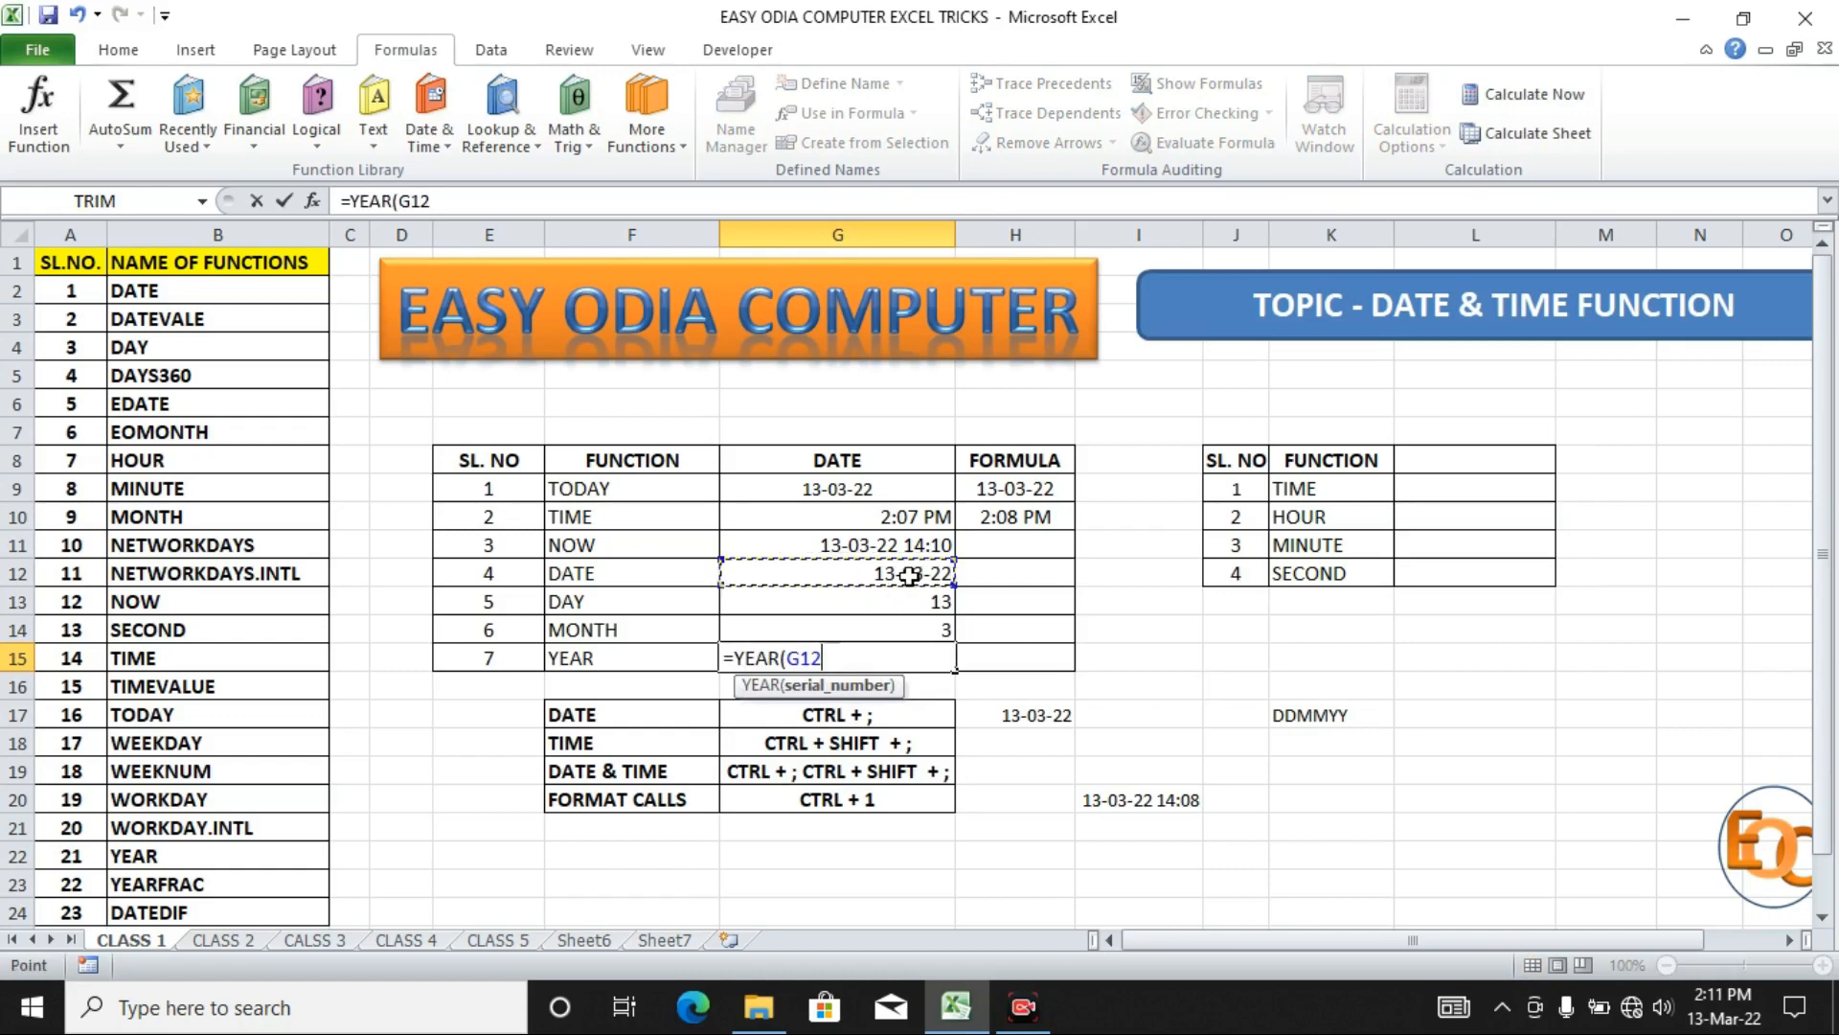
{"action": "type", "text": ")"}
{"action": "key", "text": "Return"}
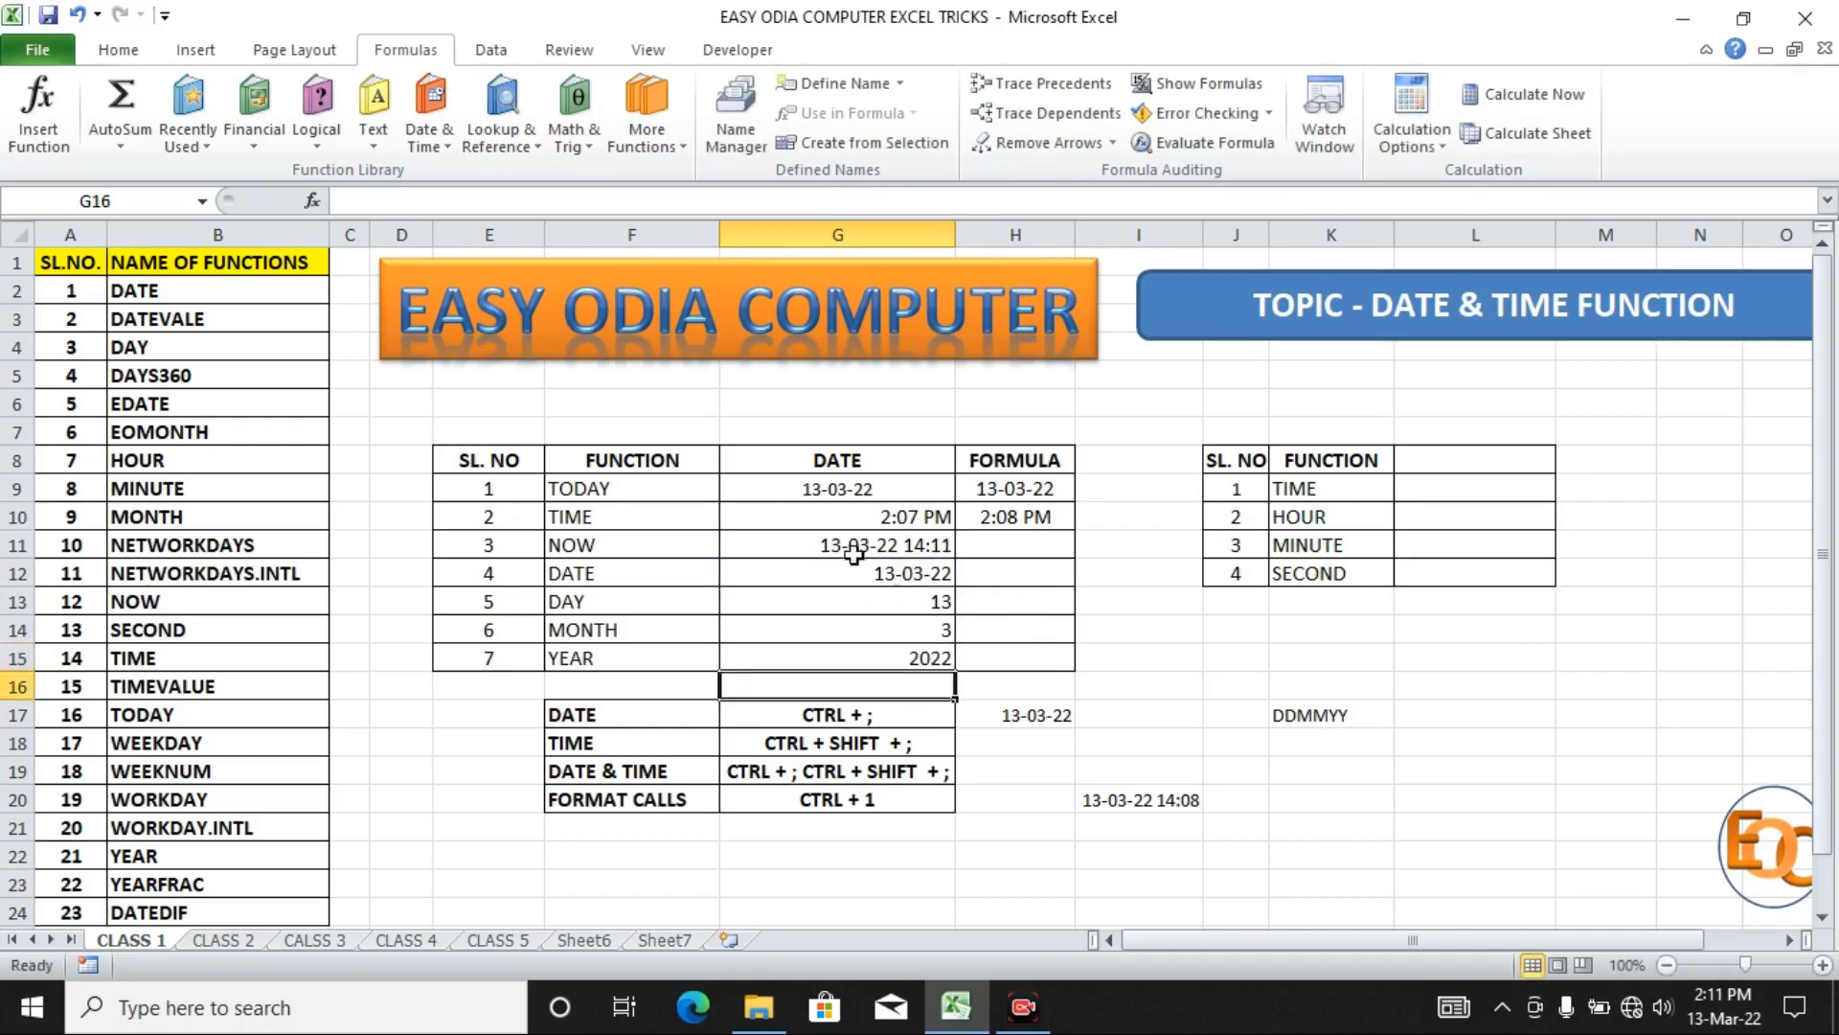
Clear the date in G12 to test the formulas that depend on it, and undo the deletion.
{"action": "left_click", "coordinate": [865, 570]}
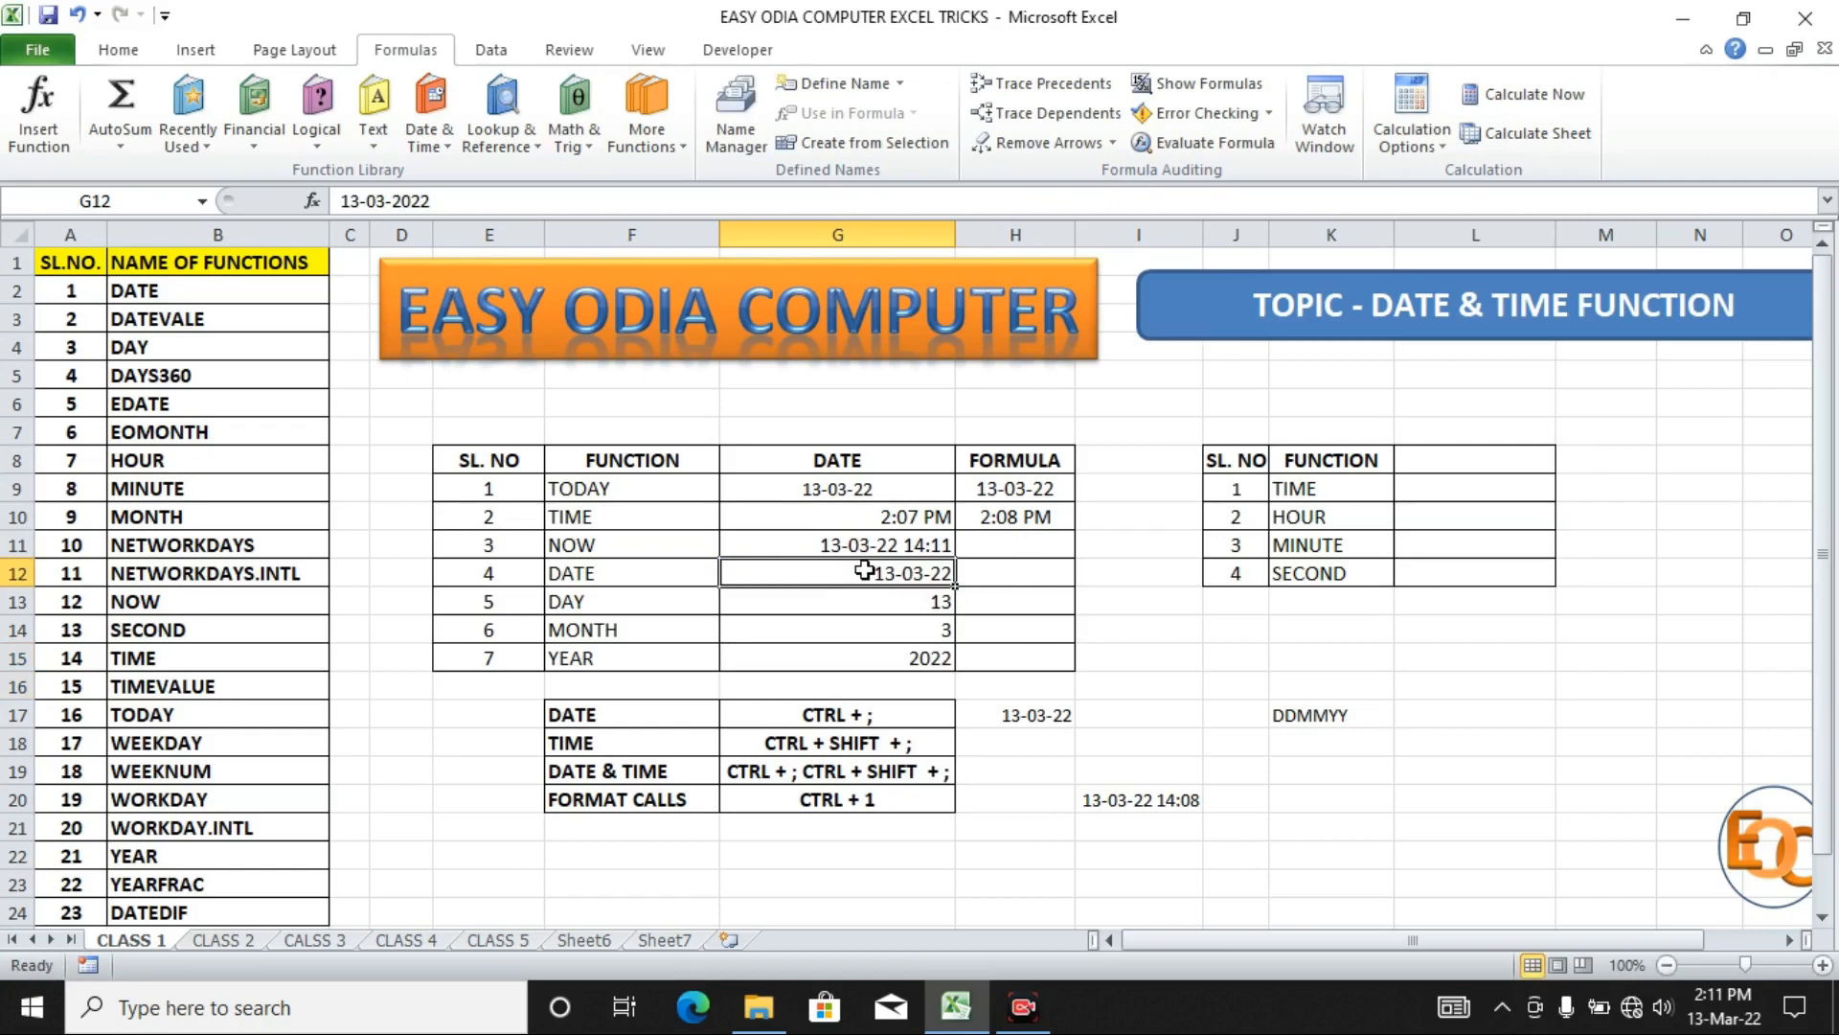
{"action": "key", "text": "Delete"}
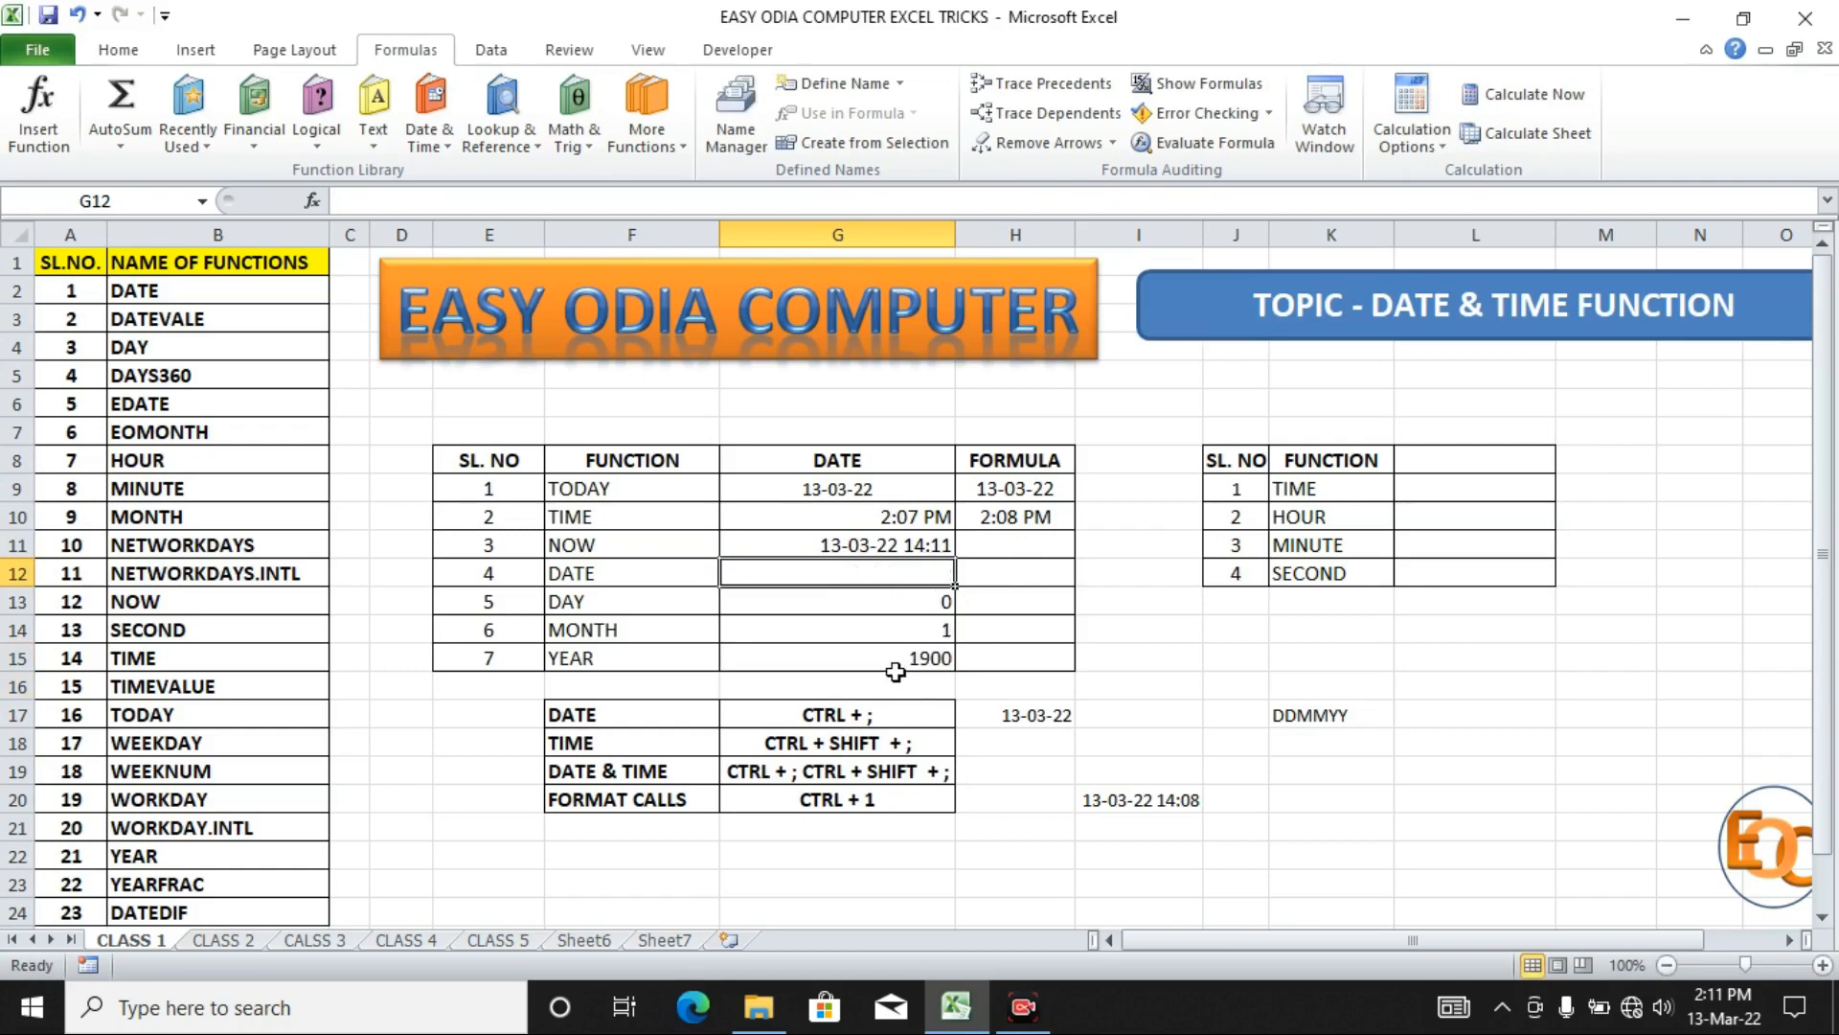
{"action": "key", "text": "ctrl+z"}
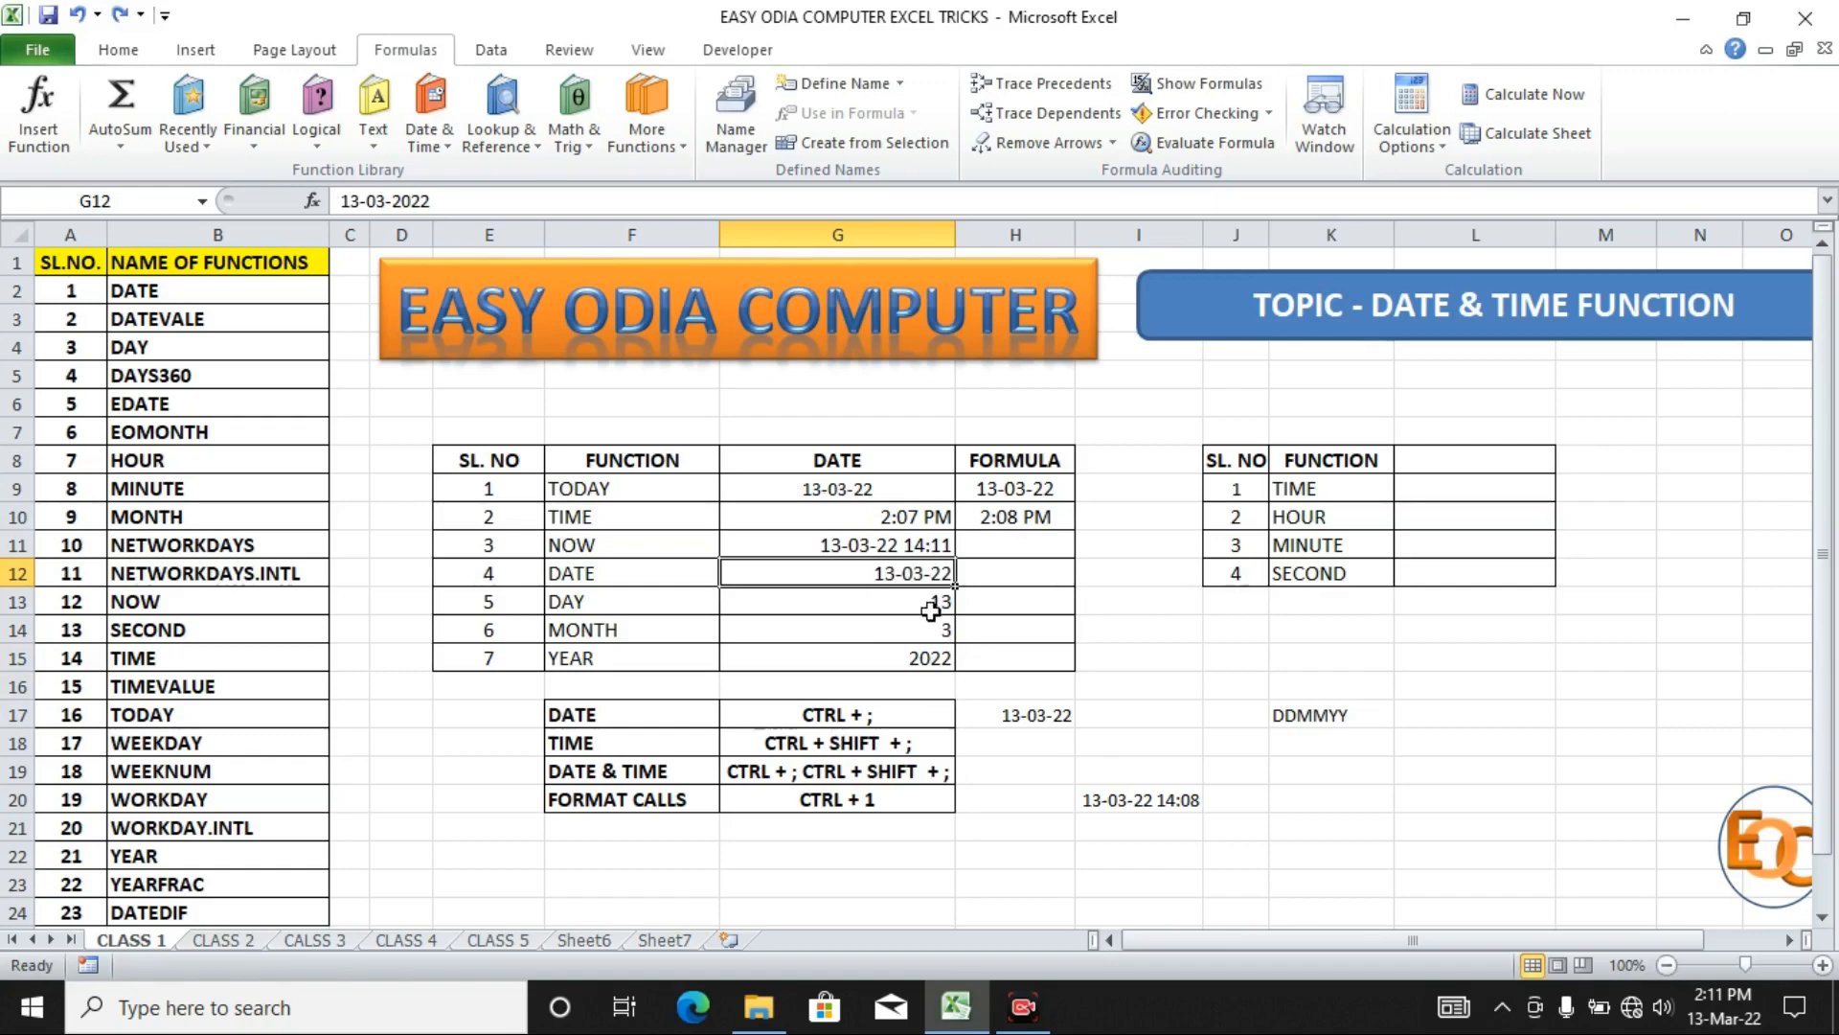
Review the DAY, MONTH and YEAR formulas in G13 to G15.
{"action": "left_click", "coordinate": [757, 604]}
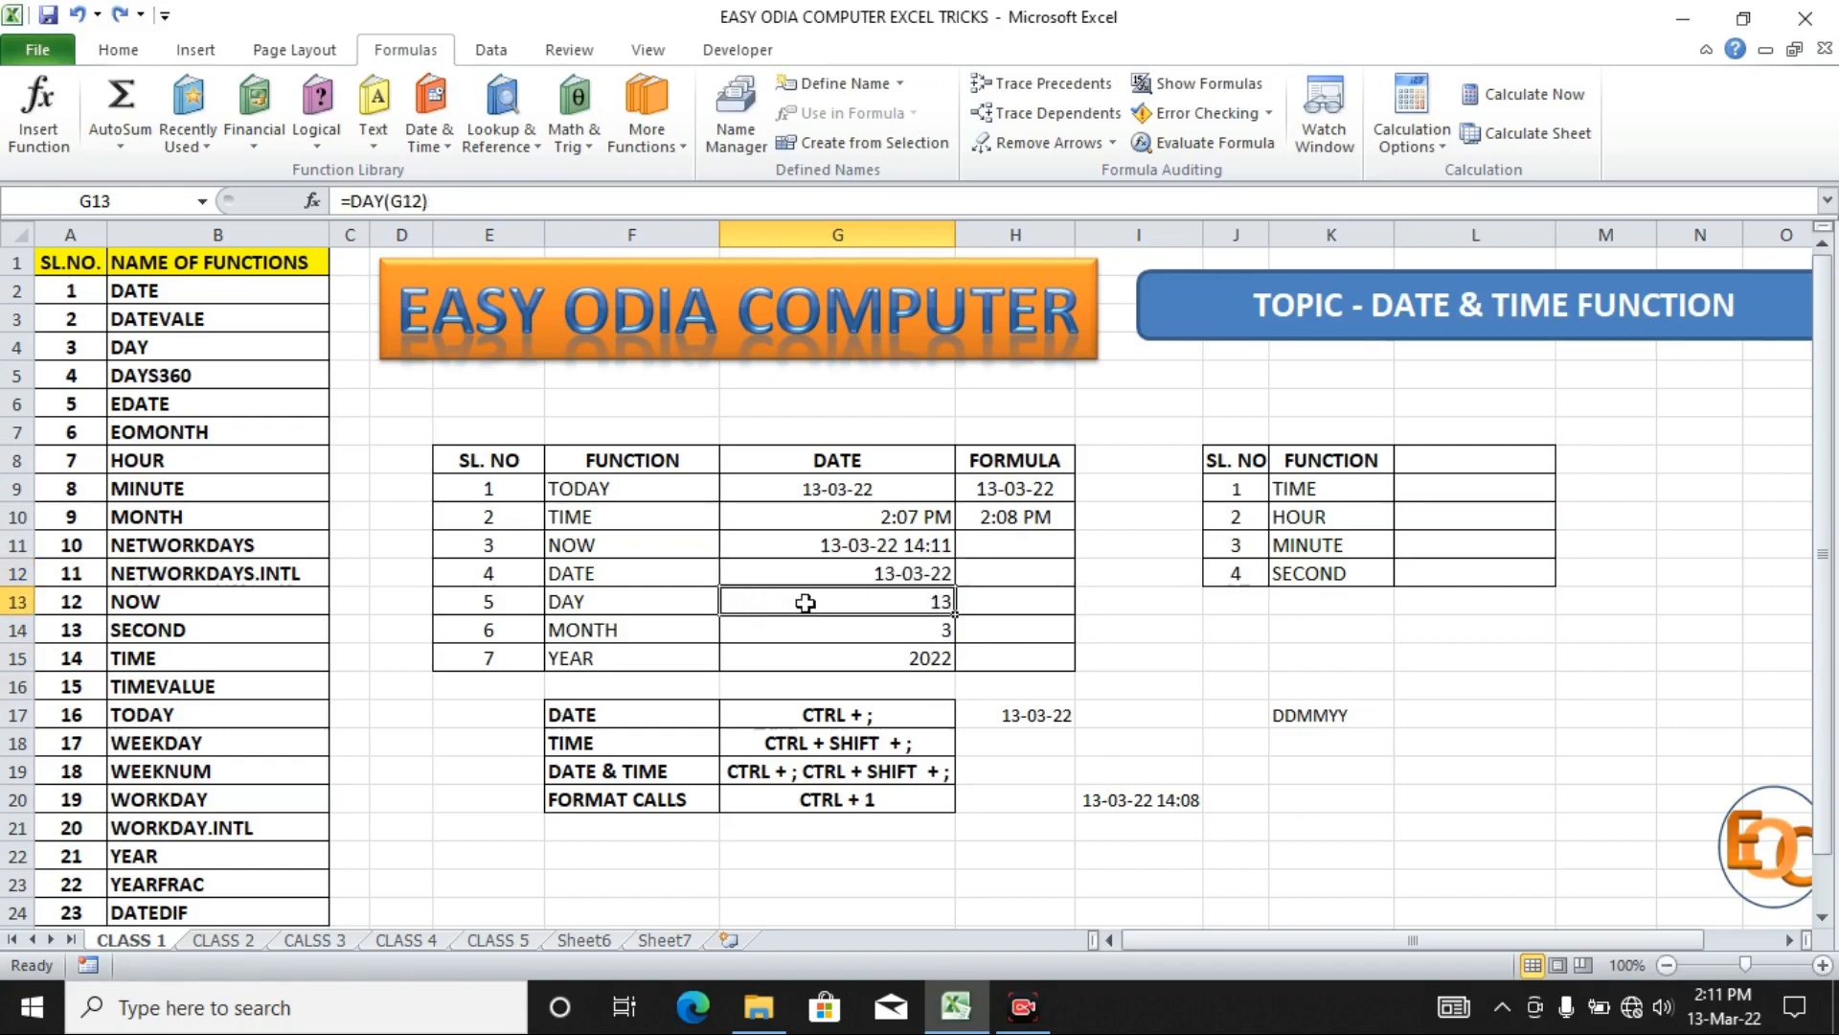
{"action": "left_click", "coordinate": [881, 627]}
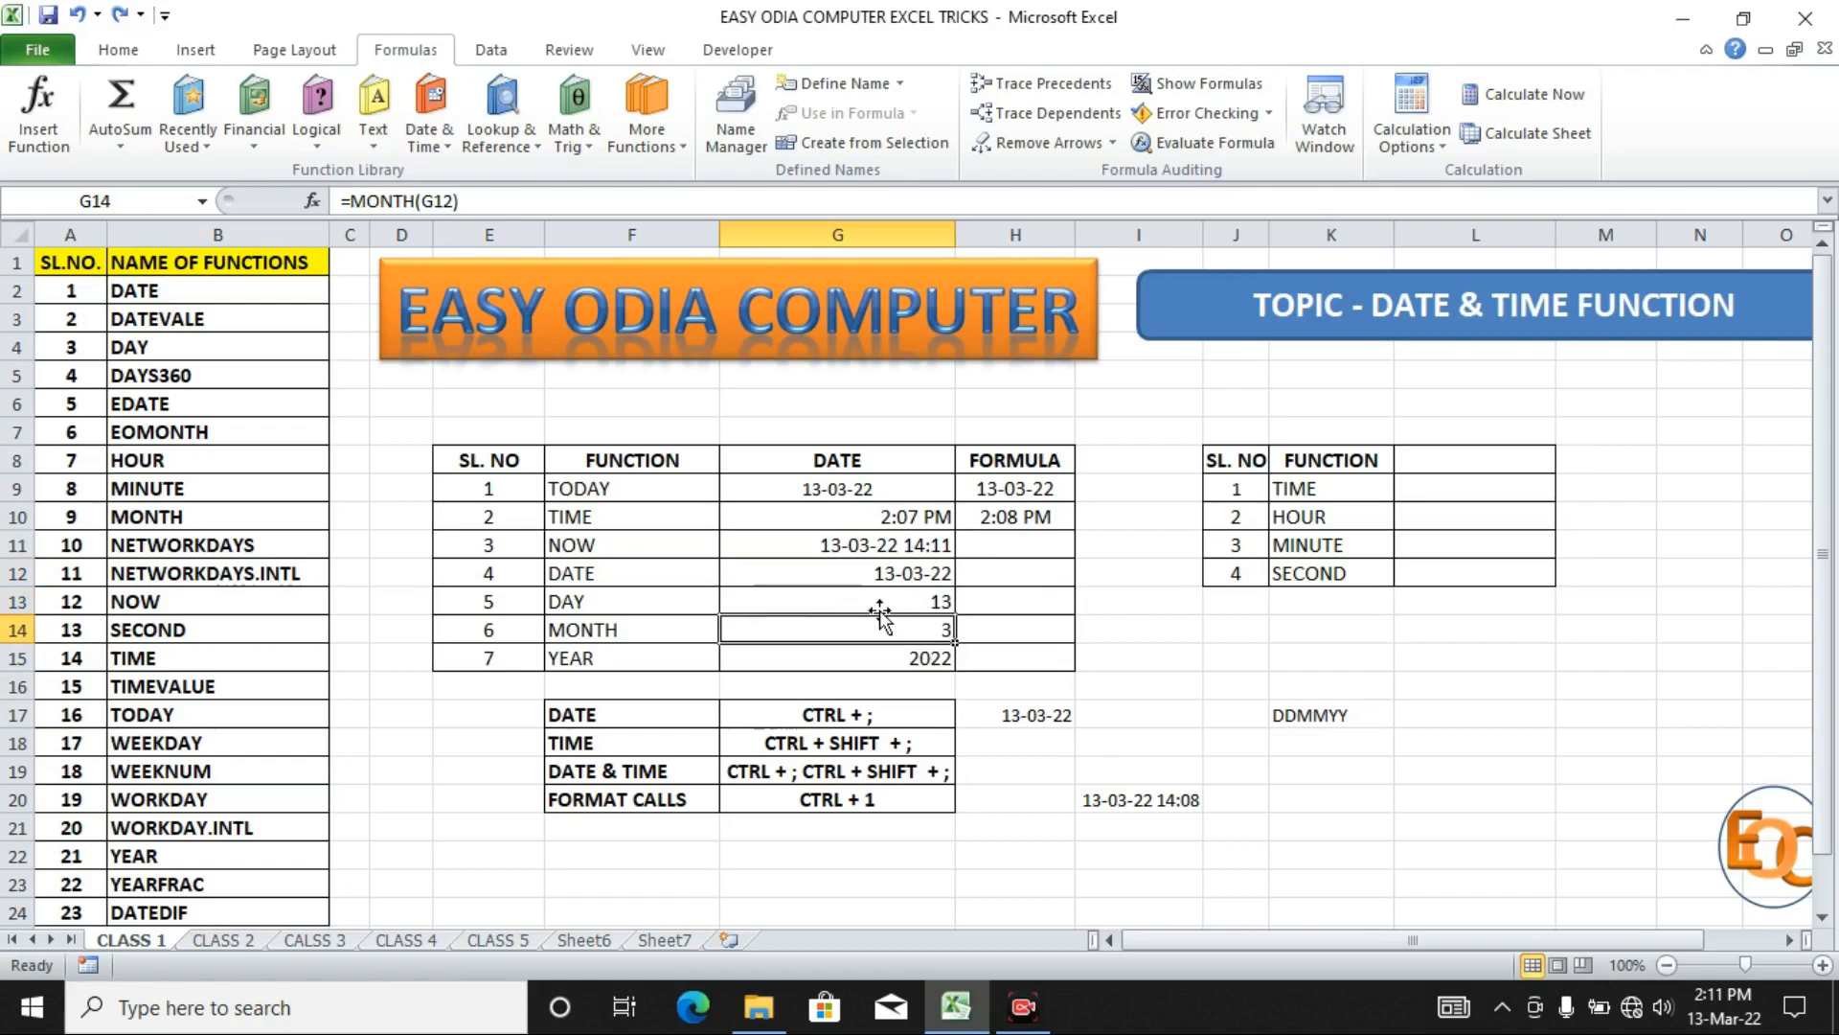
{"action": "key", "text": "Down"}
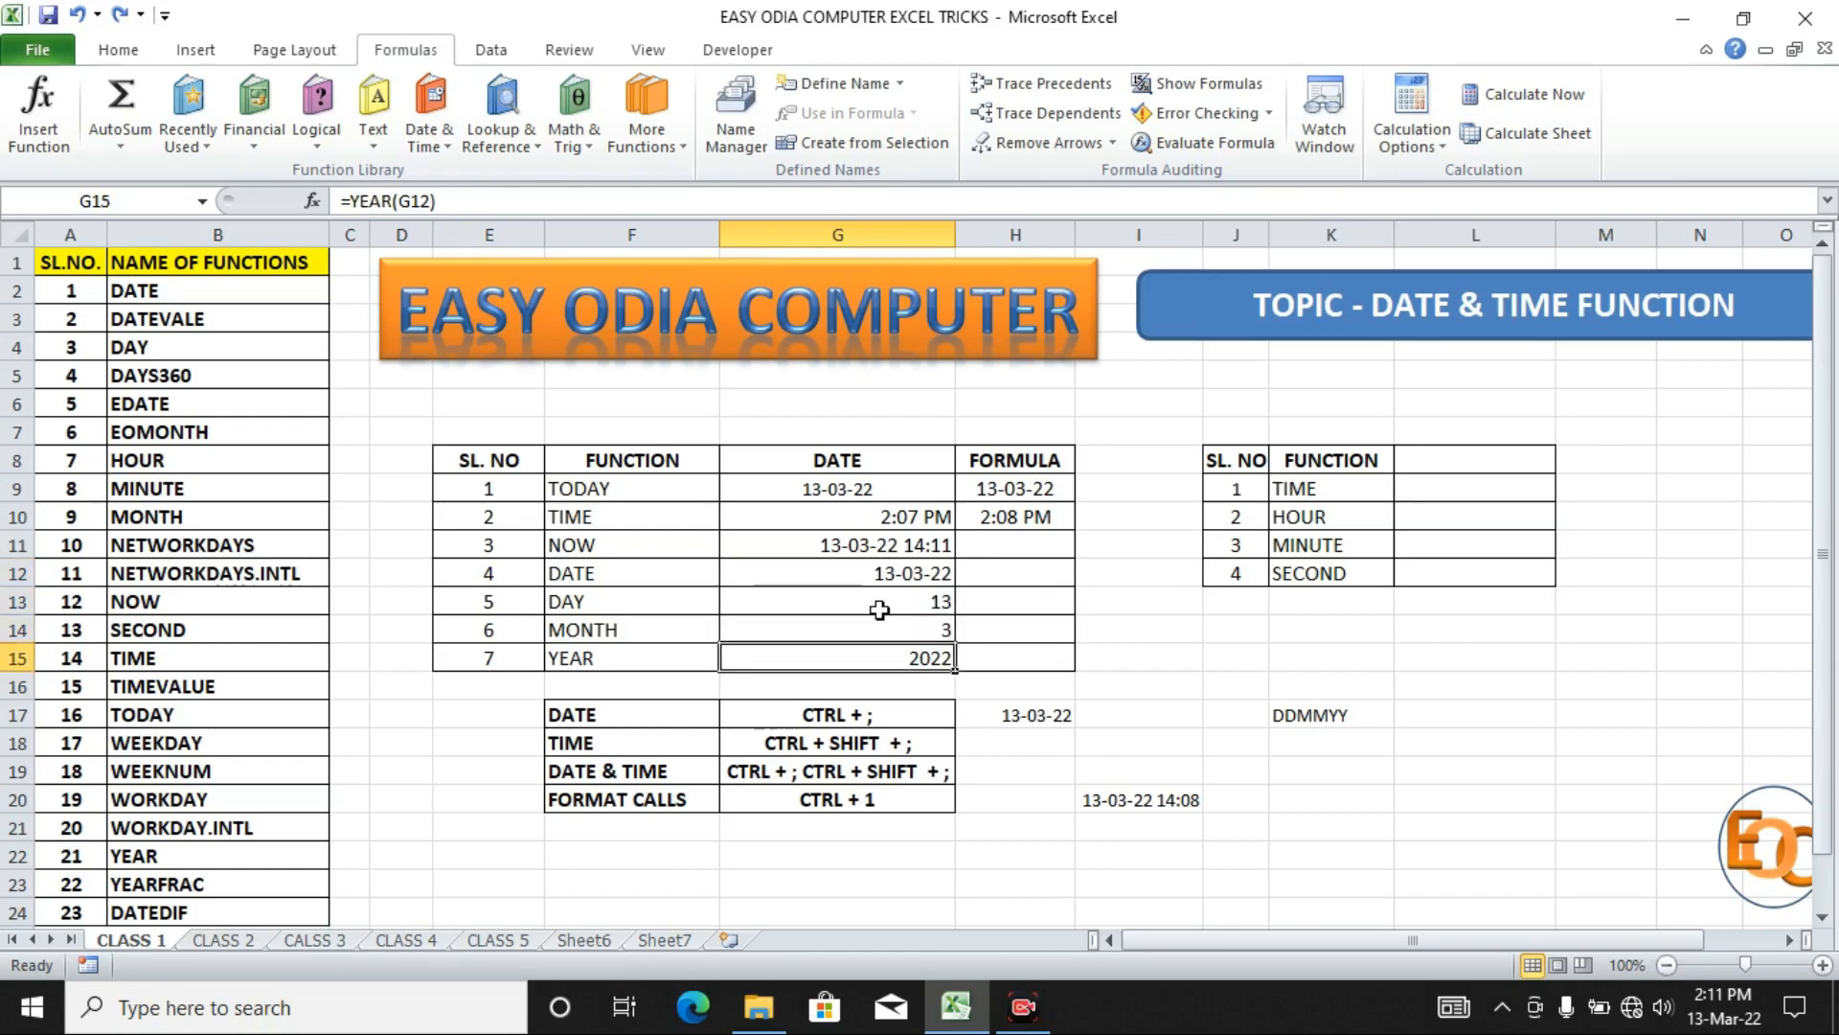
{"action": "left_click_drag", "start_coordinate": [881, 605], "coordinate": [879, 630]}
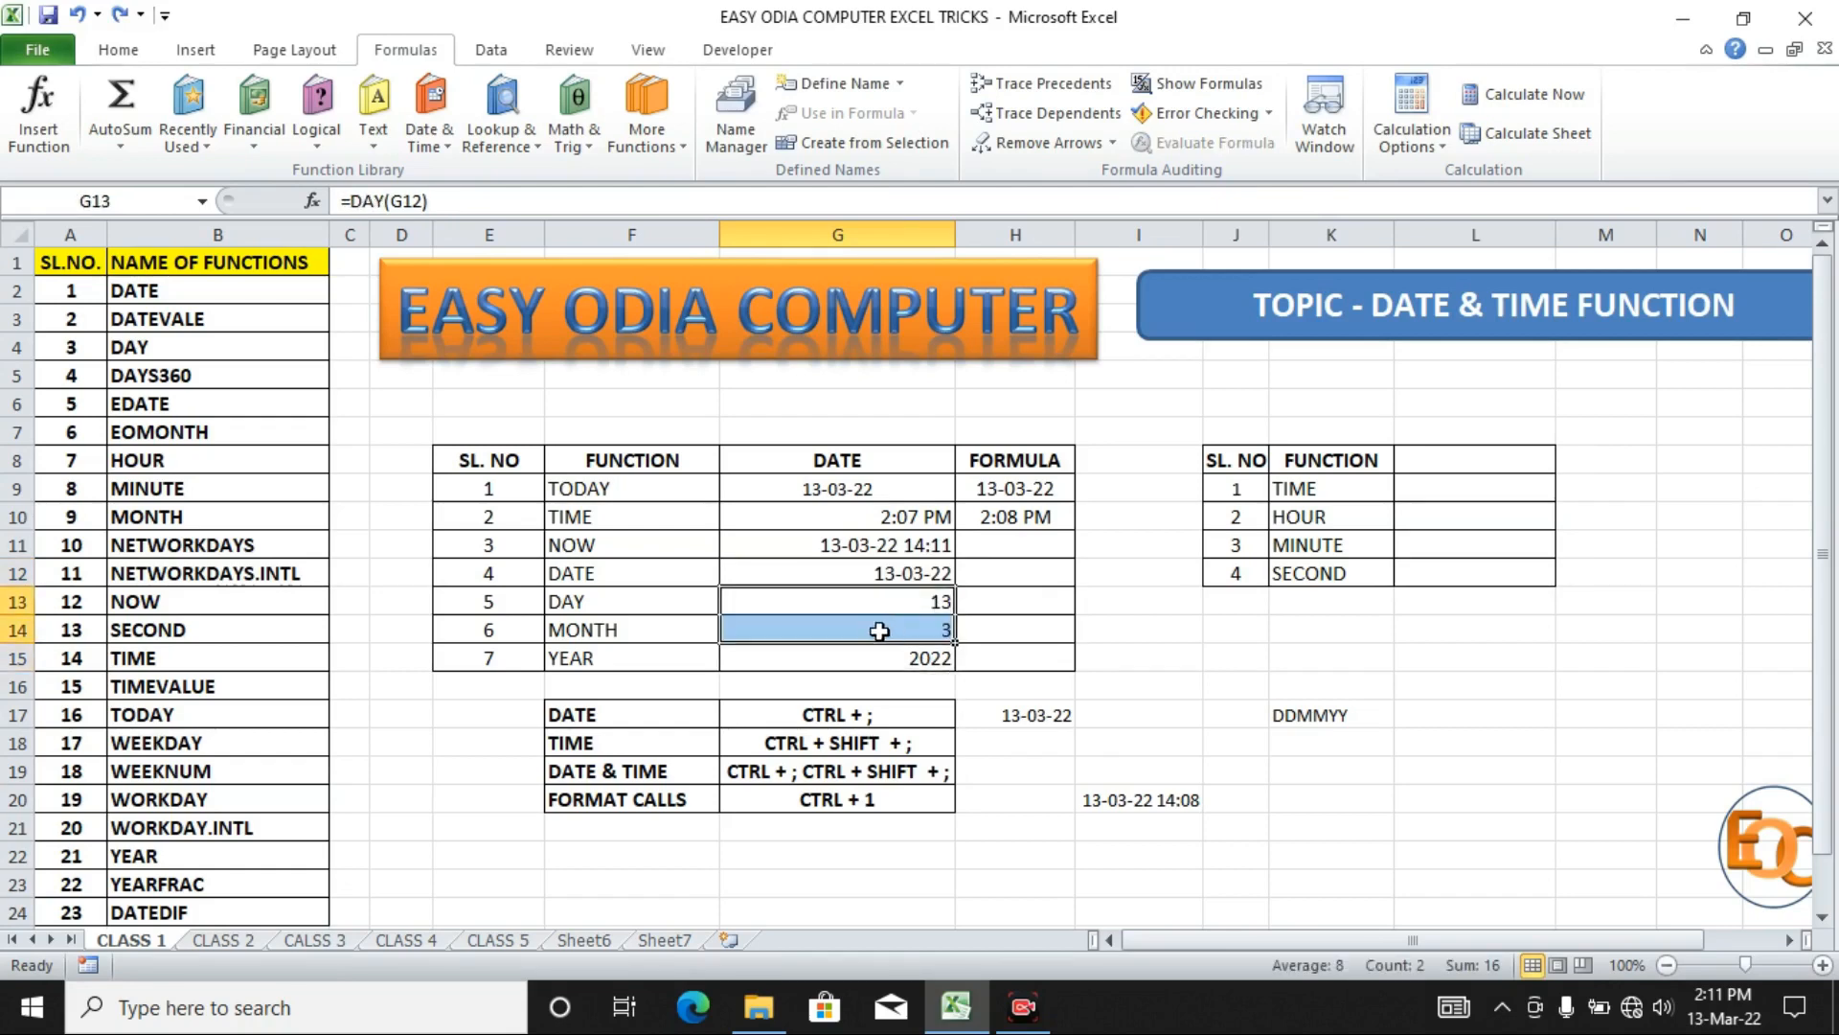
Enter the formula =DATE(G15,G14,G13) in the FORMULA column of the DATE row (H12).
{"action": "left_click", "coordinate": [986, 565]}
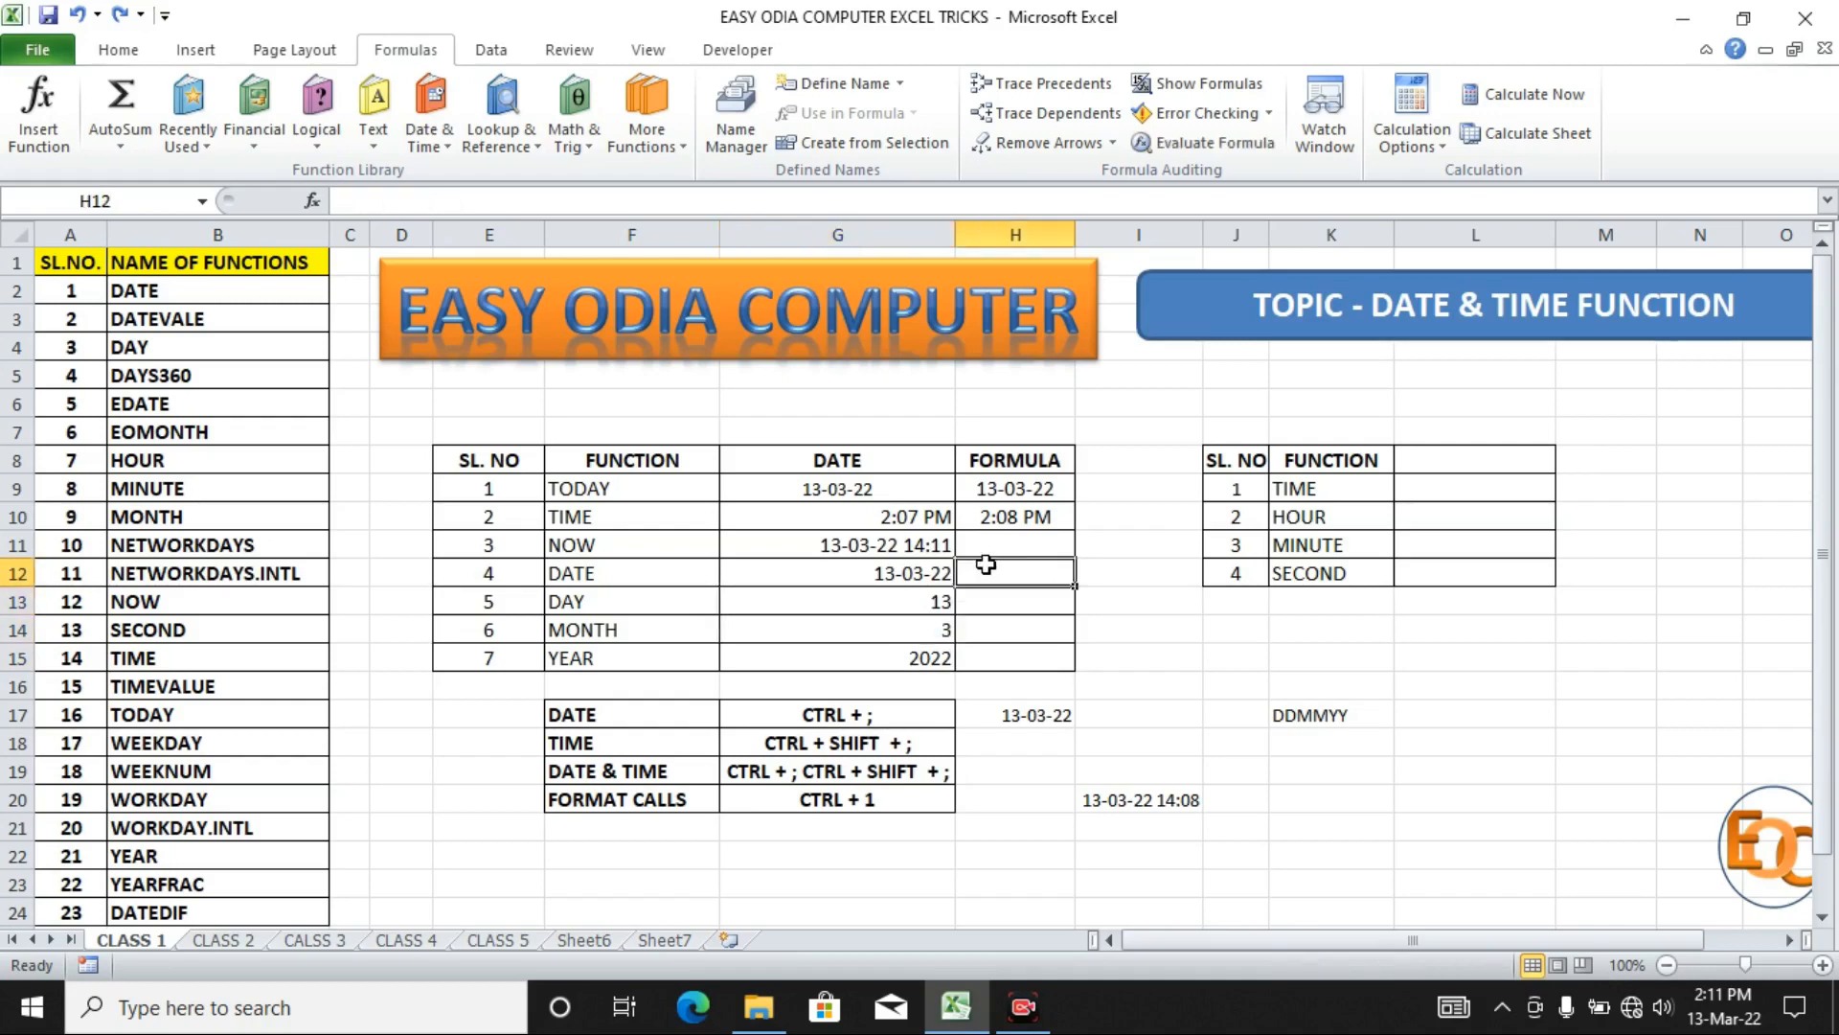
{"action": "type", "text": "="}
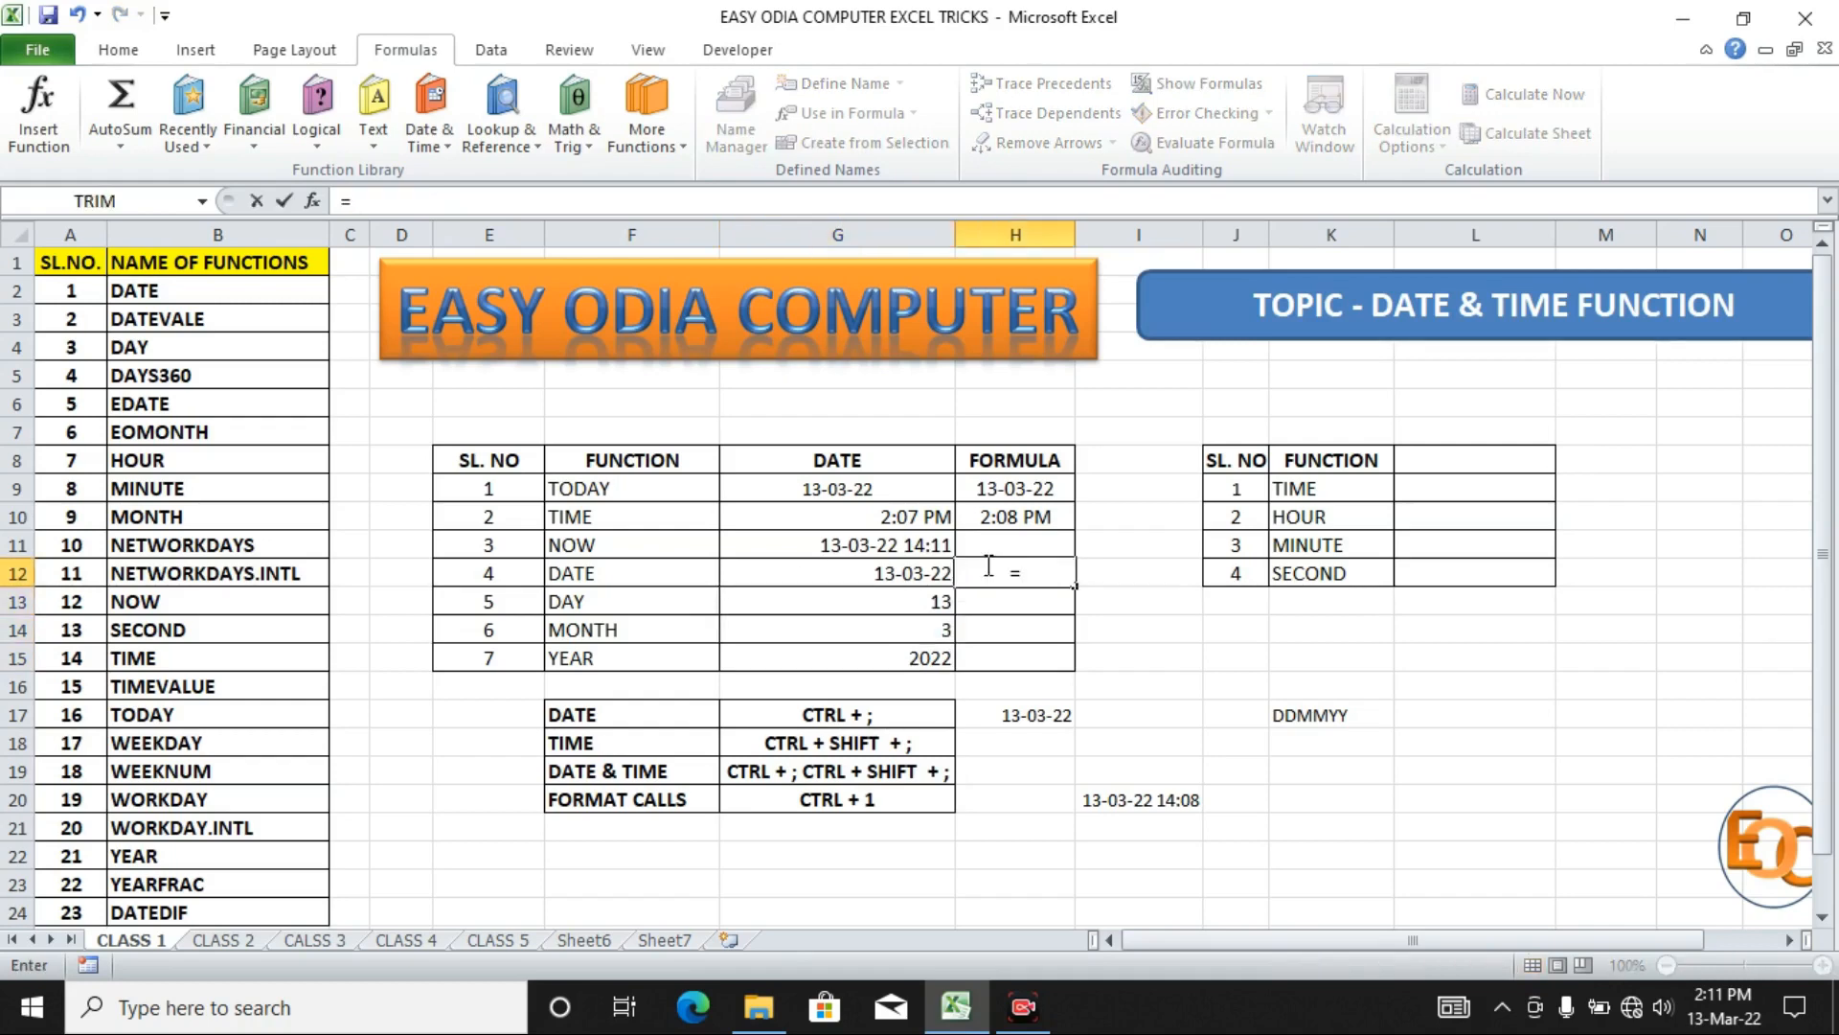
{"action": "type", "text": "DAT"}
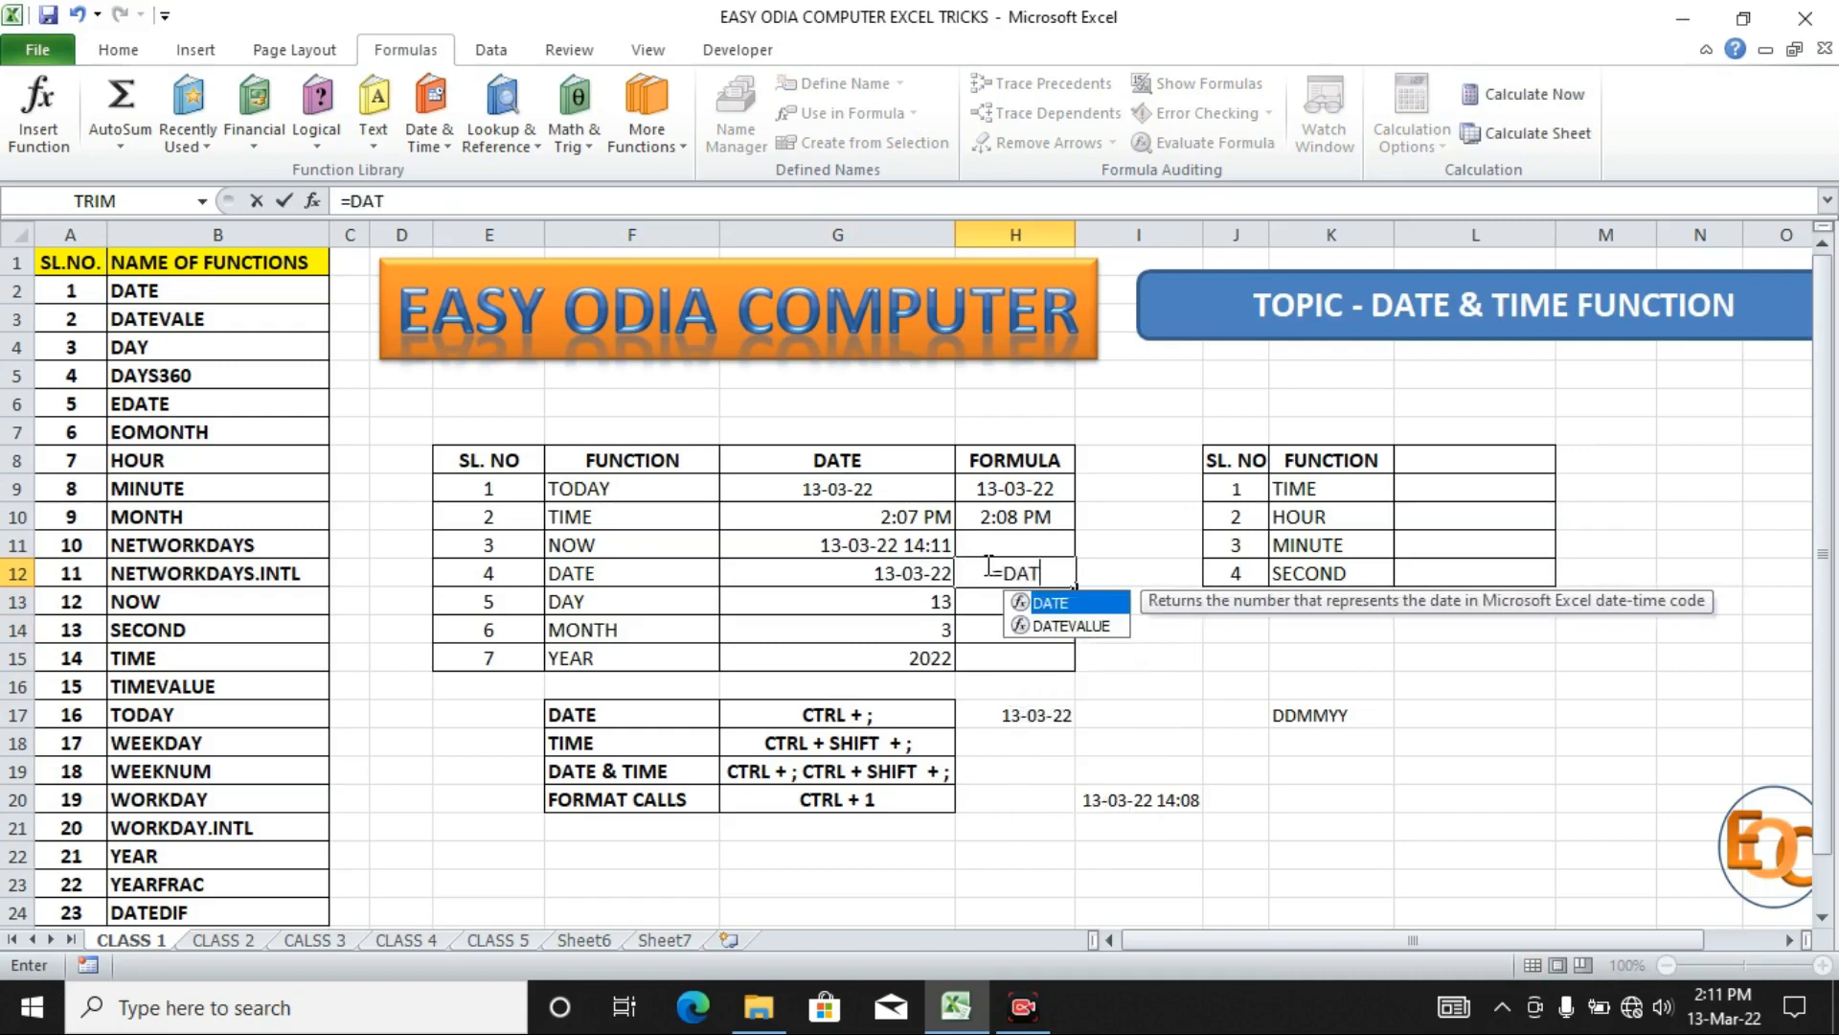
{"action": "type", "text": "E("}
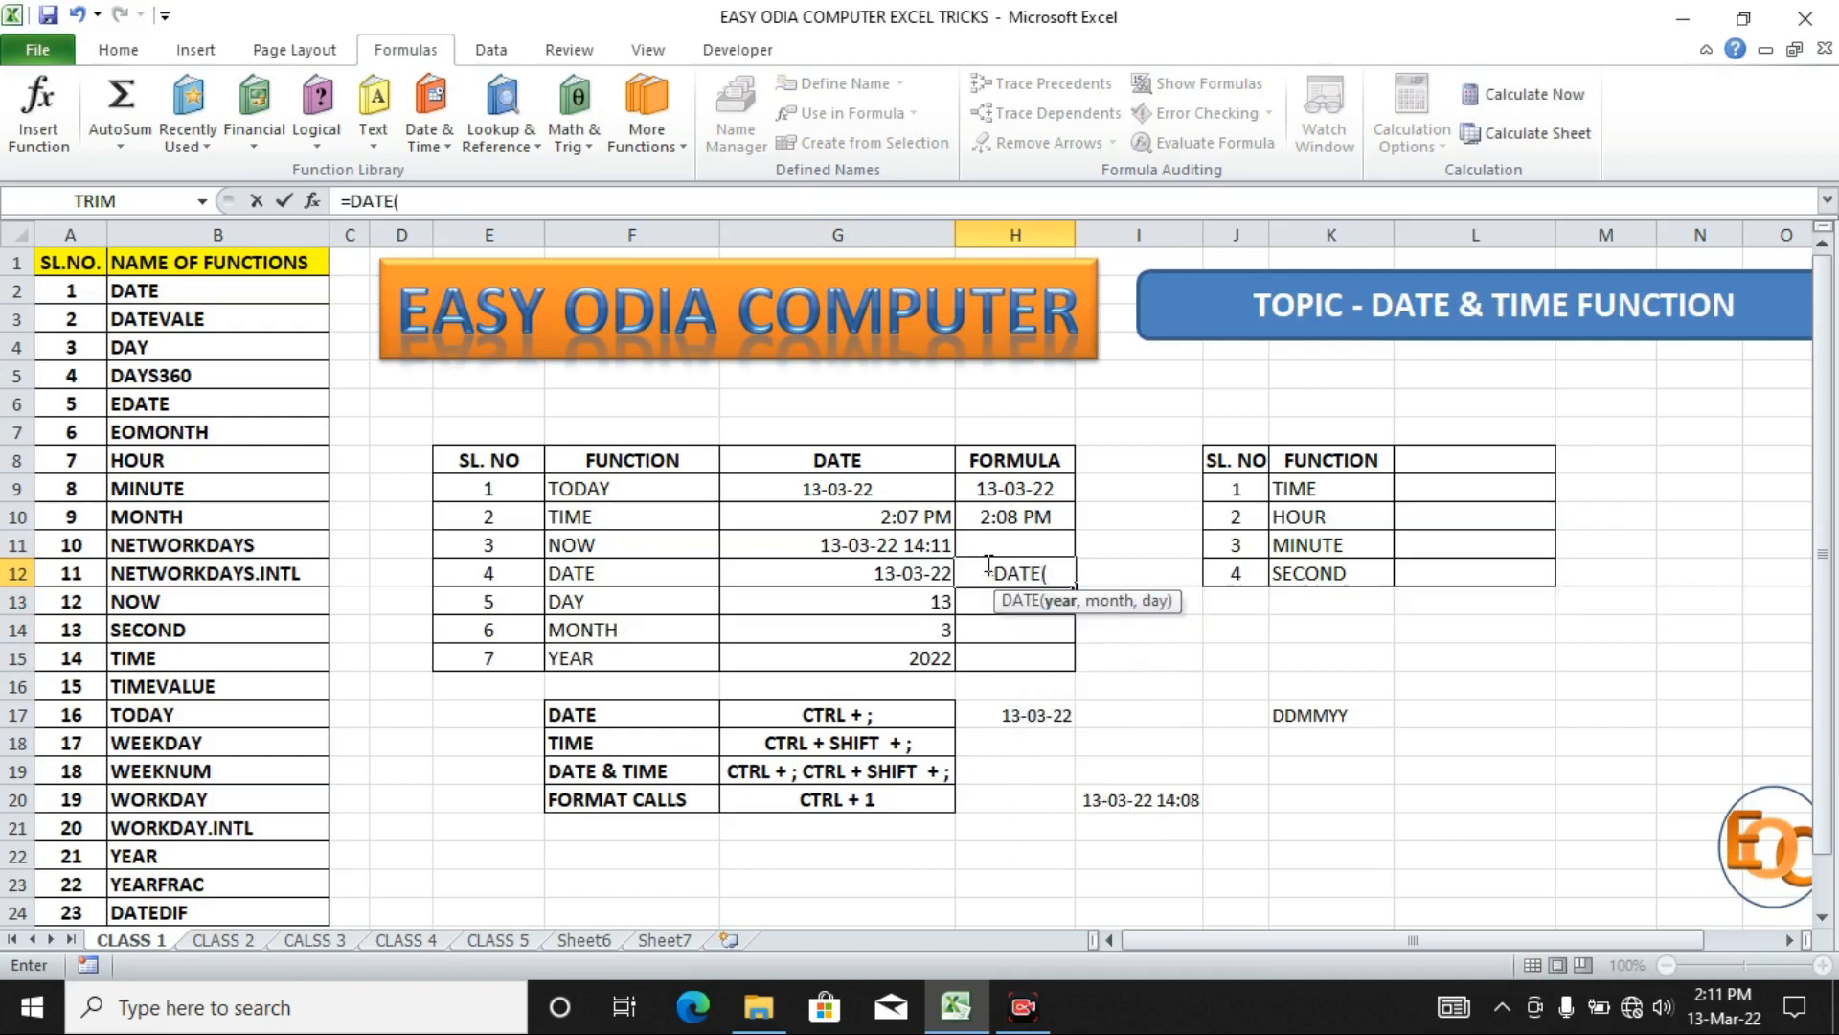
{"action": "left_click", "coordinate": [917, 656]}
{"action": "type", "text": ","}
{"action": "left_click", "coordinate": [937, 629]}
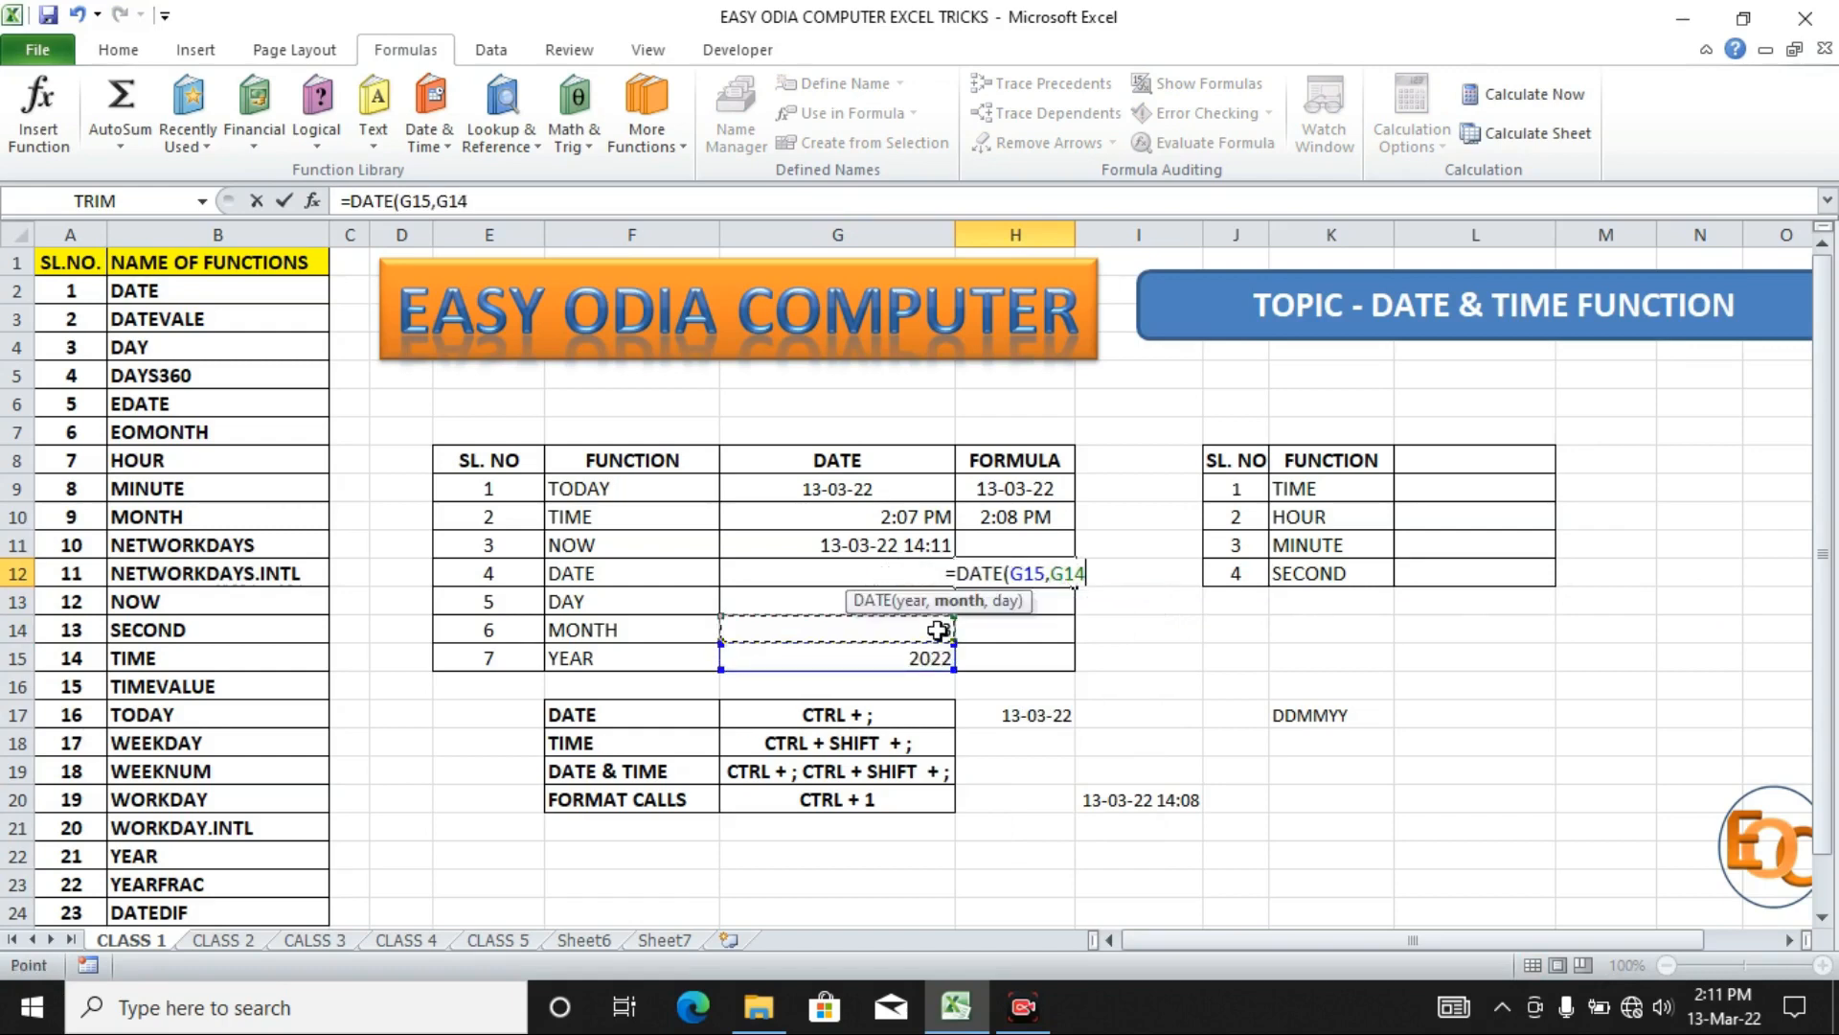
{"action": "type", "text": ","}
{"action": "left_click", "coordinate": [907, 602]}
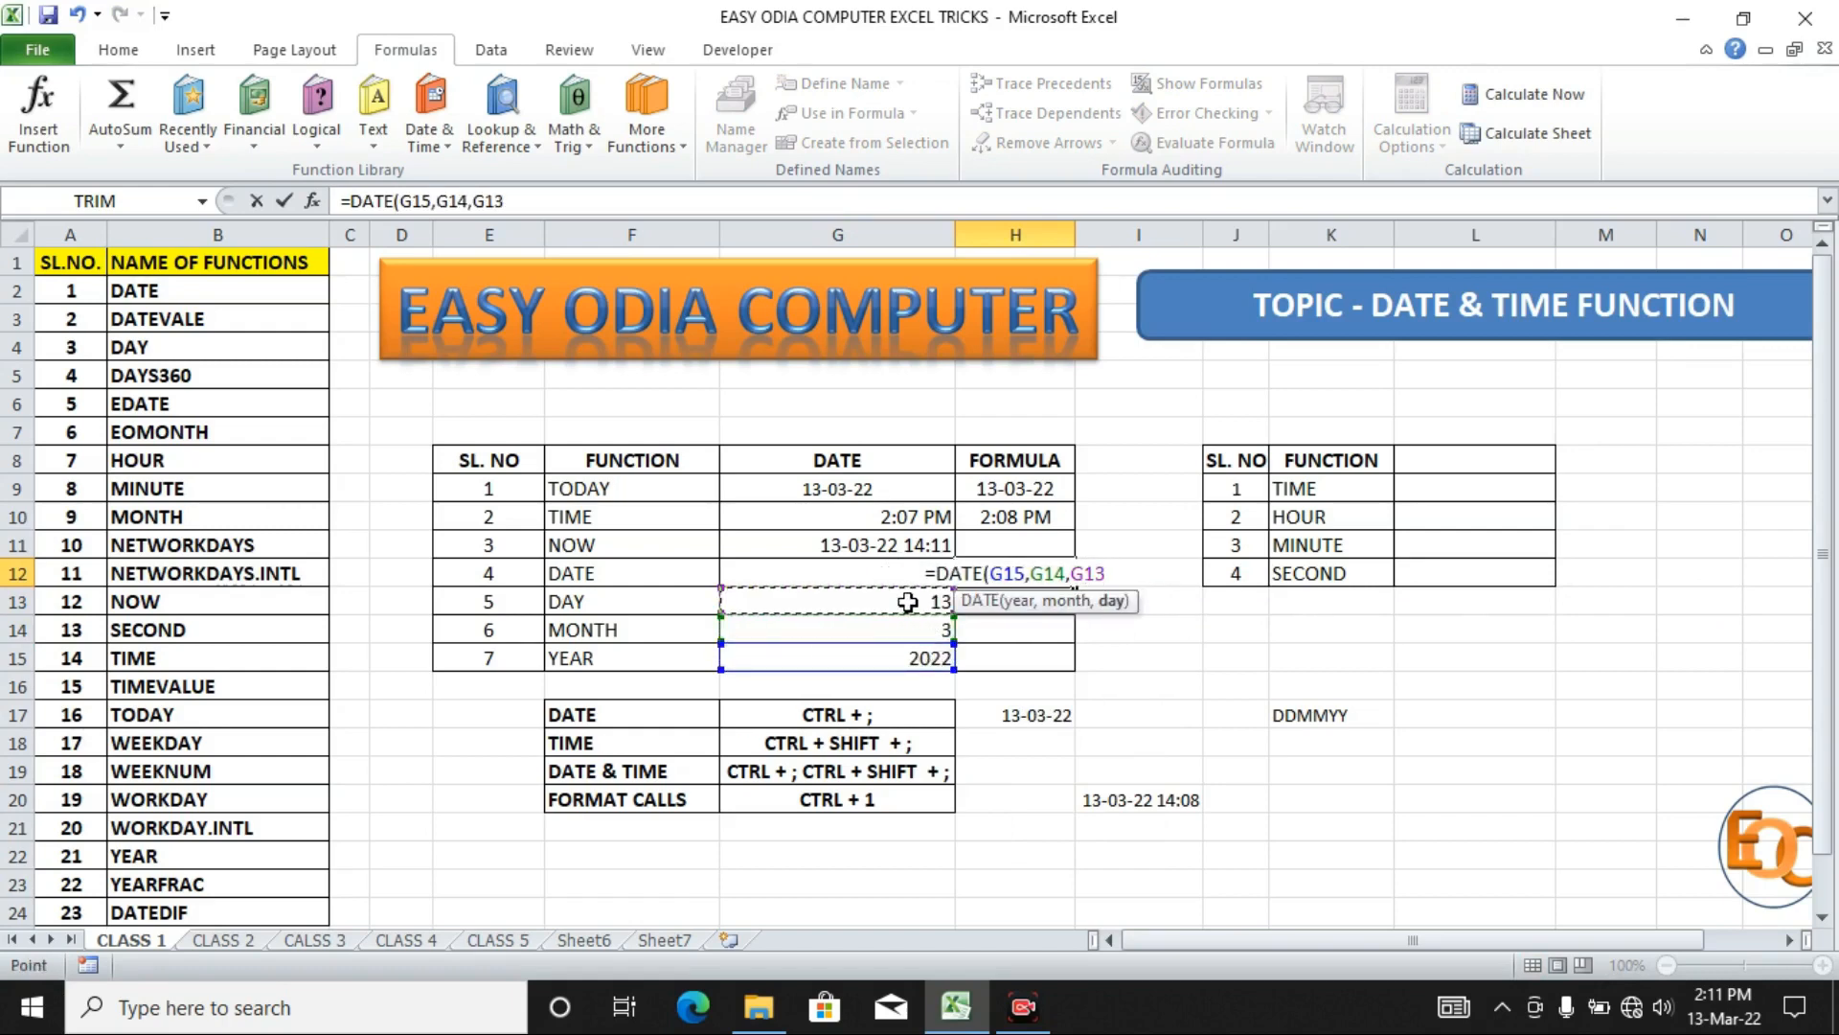
{"action": "type", "text": ")"}
{"action": "key", "text": "Return"}
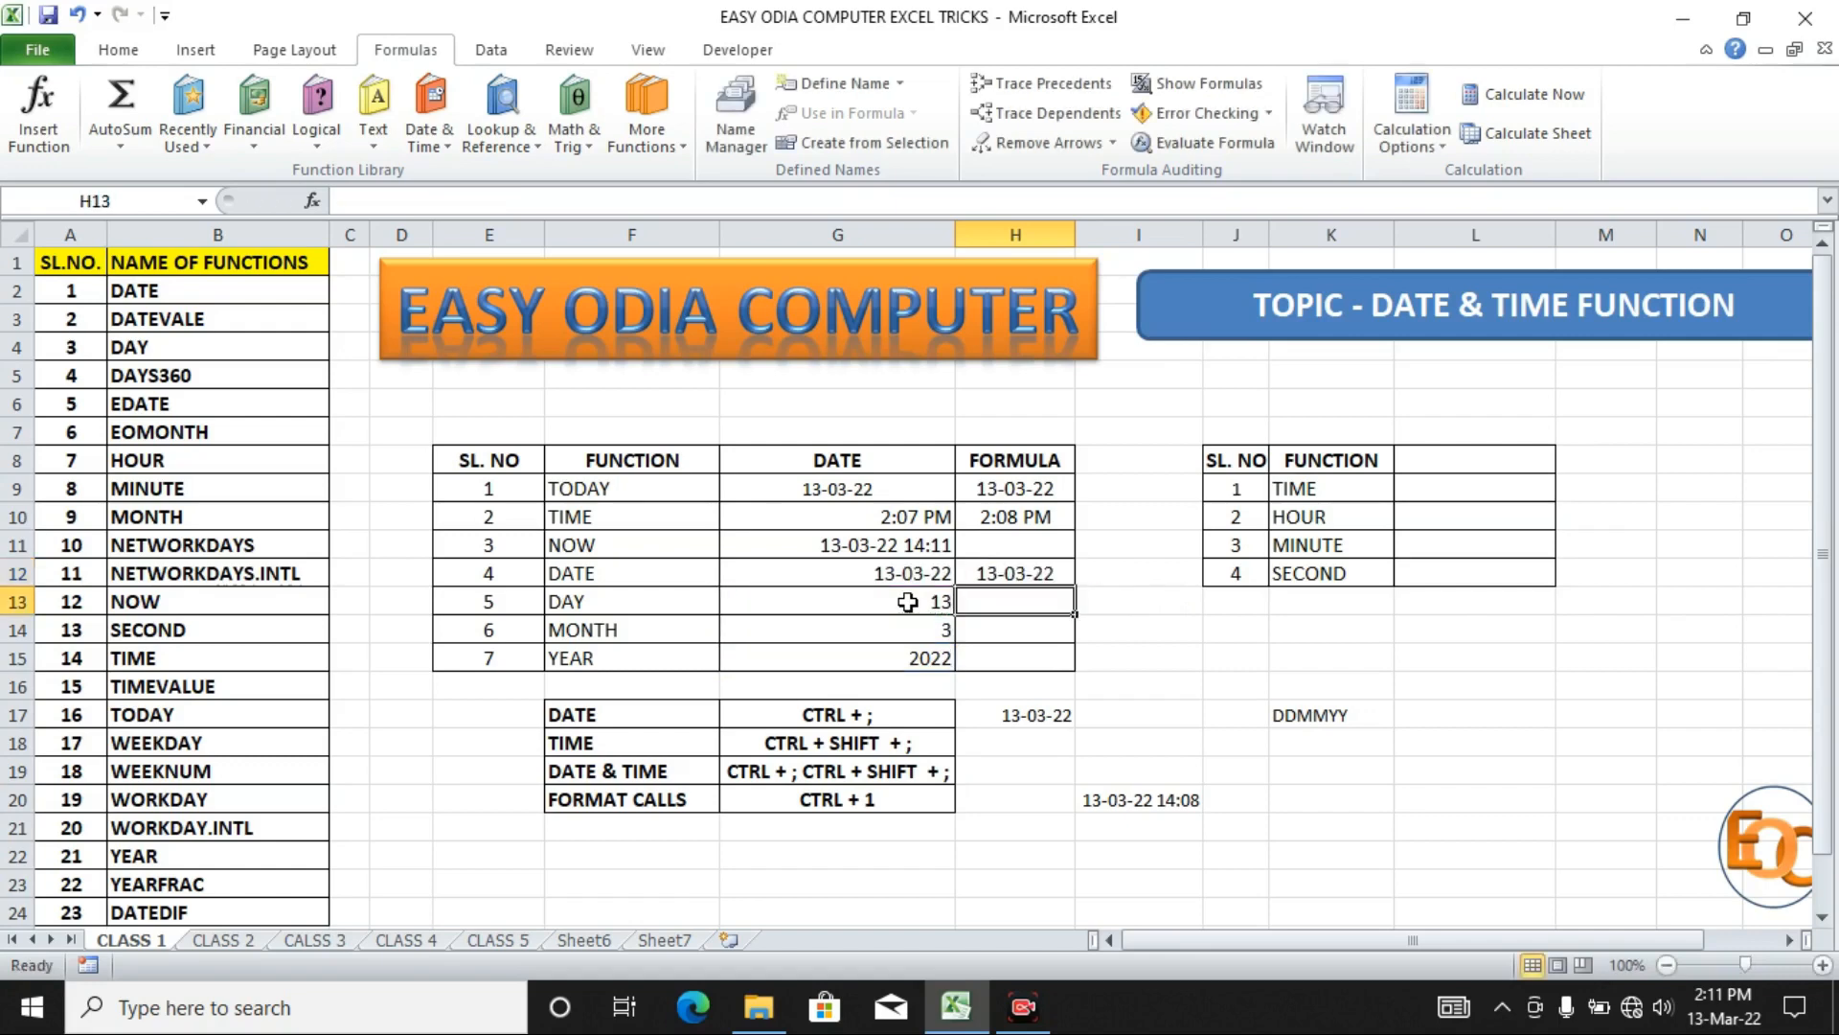
Review the DATE formula in H12 and the date and time entries in G9 to G14.
{"action": "left_click", "coordinate": [1047, 572]}
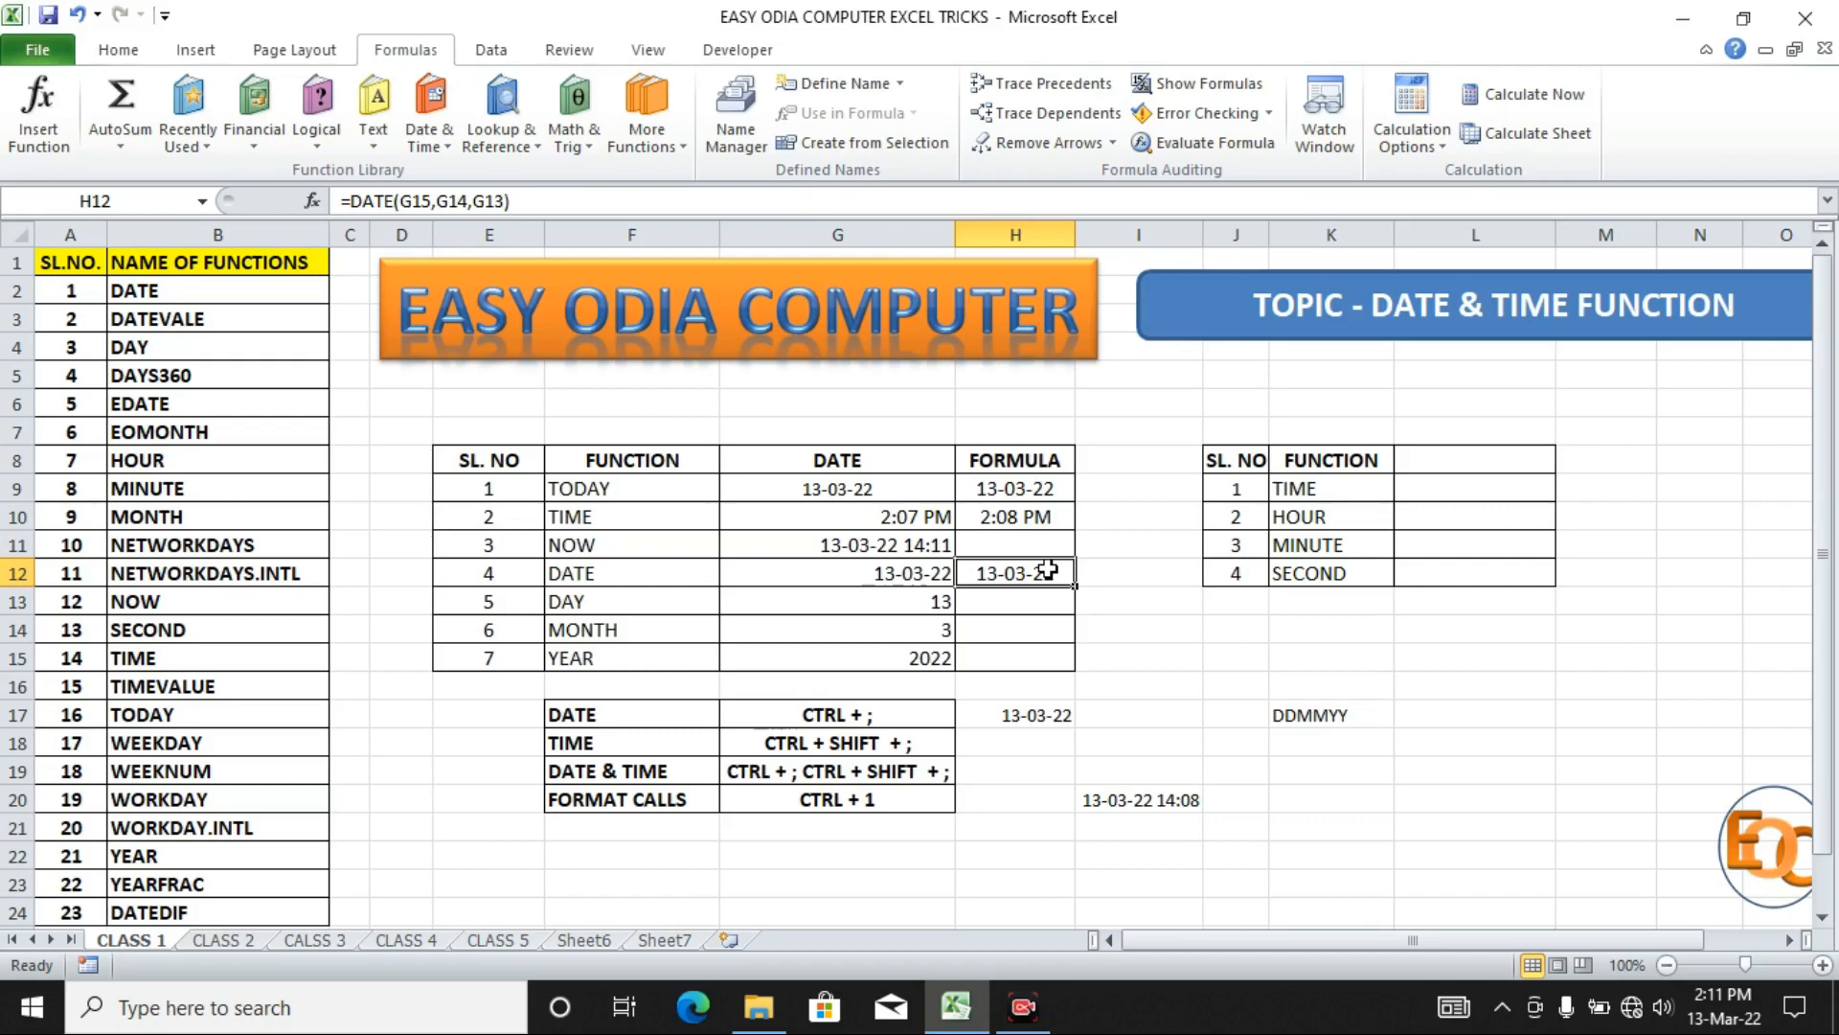
{"action": "left_click", "coordinate": [889, 496]}
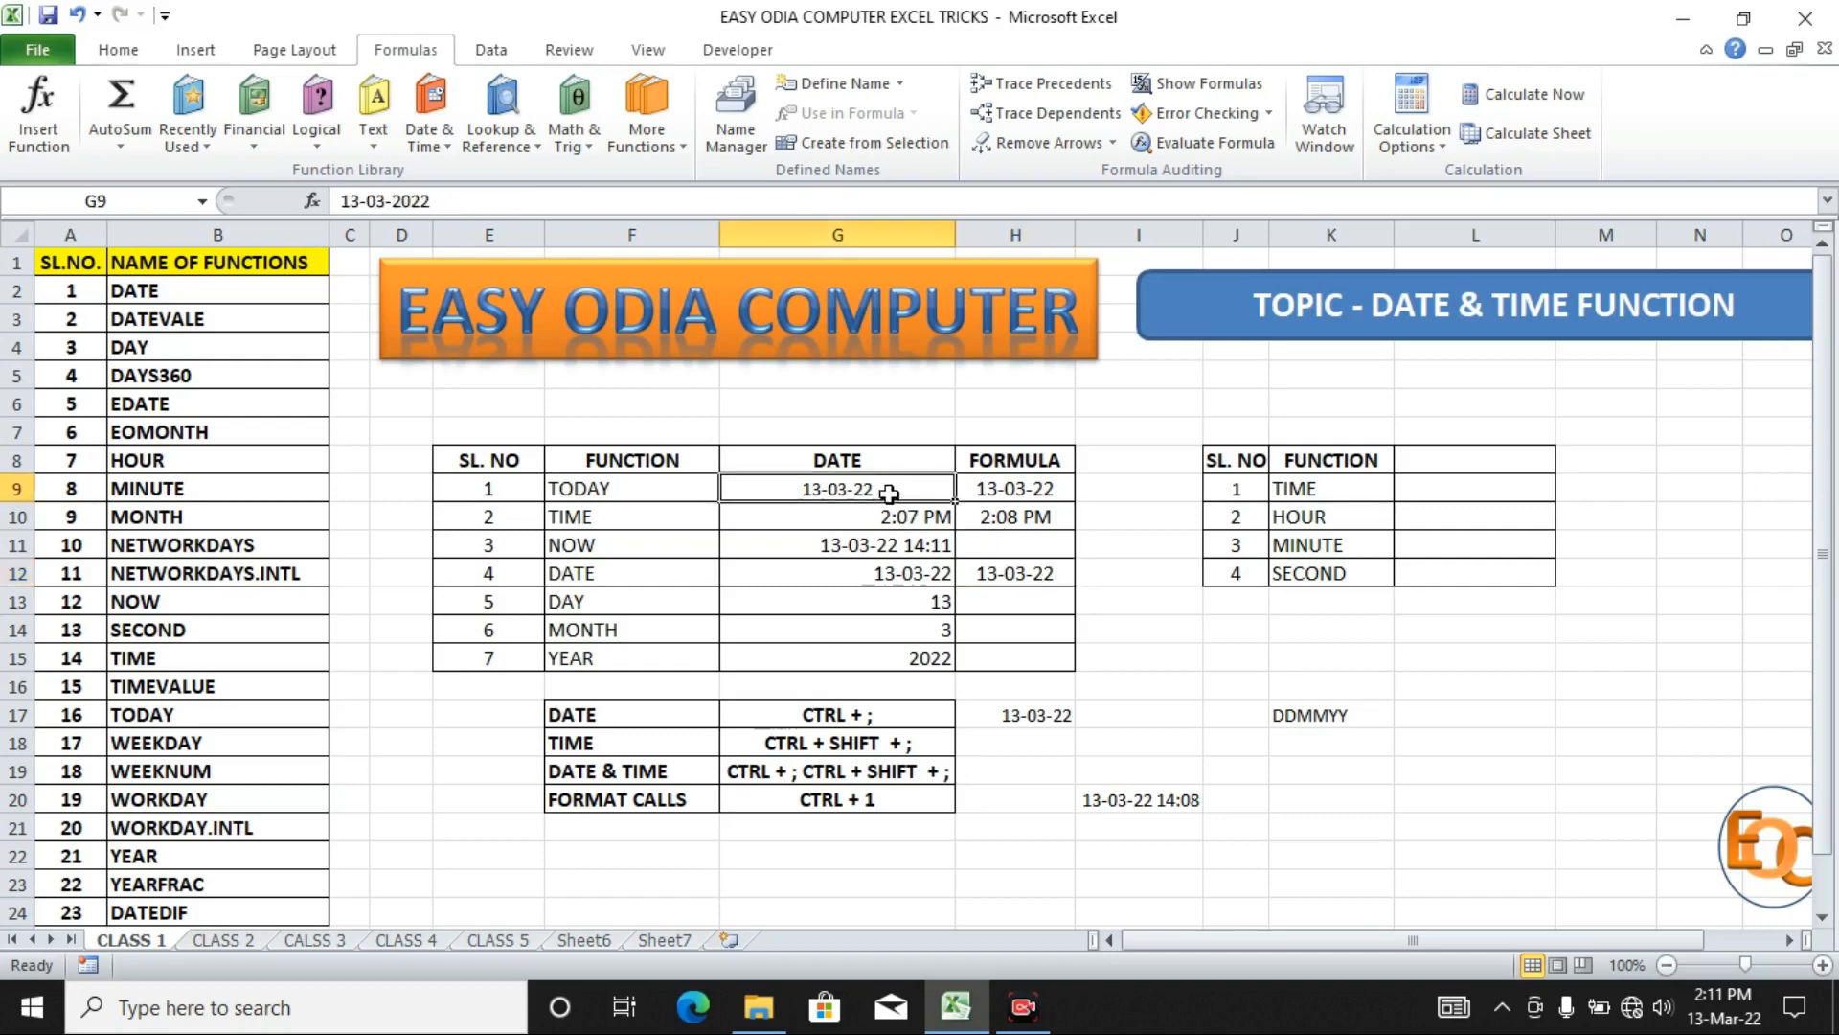
{"action": "left_click", "coordinate": [777, 518]}
{"action": "left_click", "coordinate": [771, 548]}
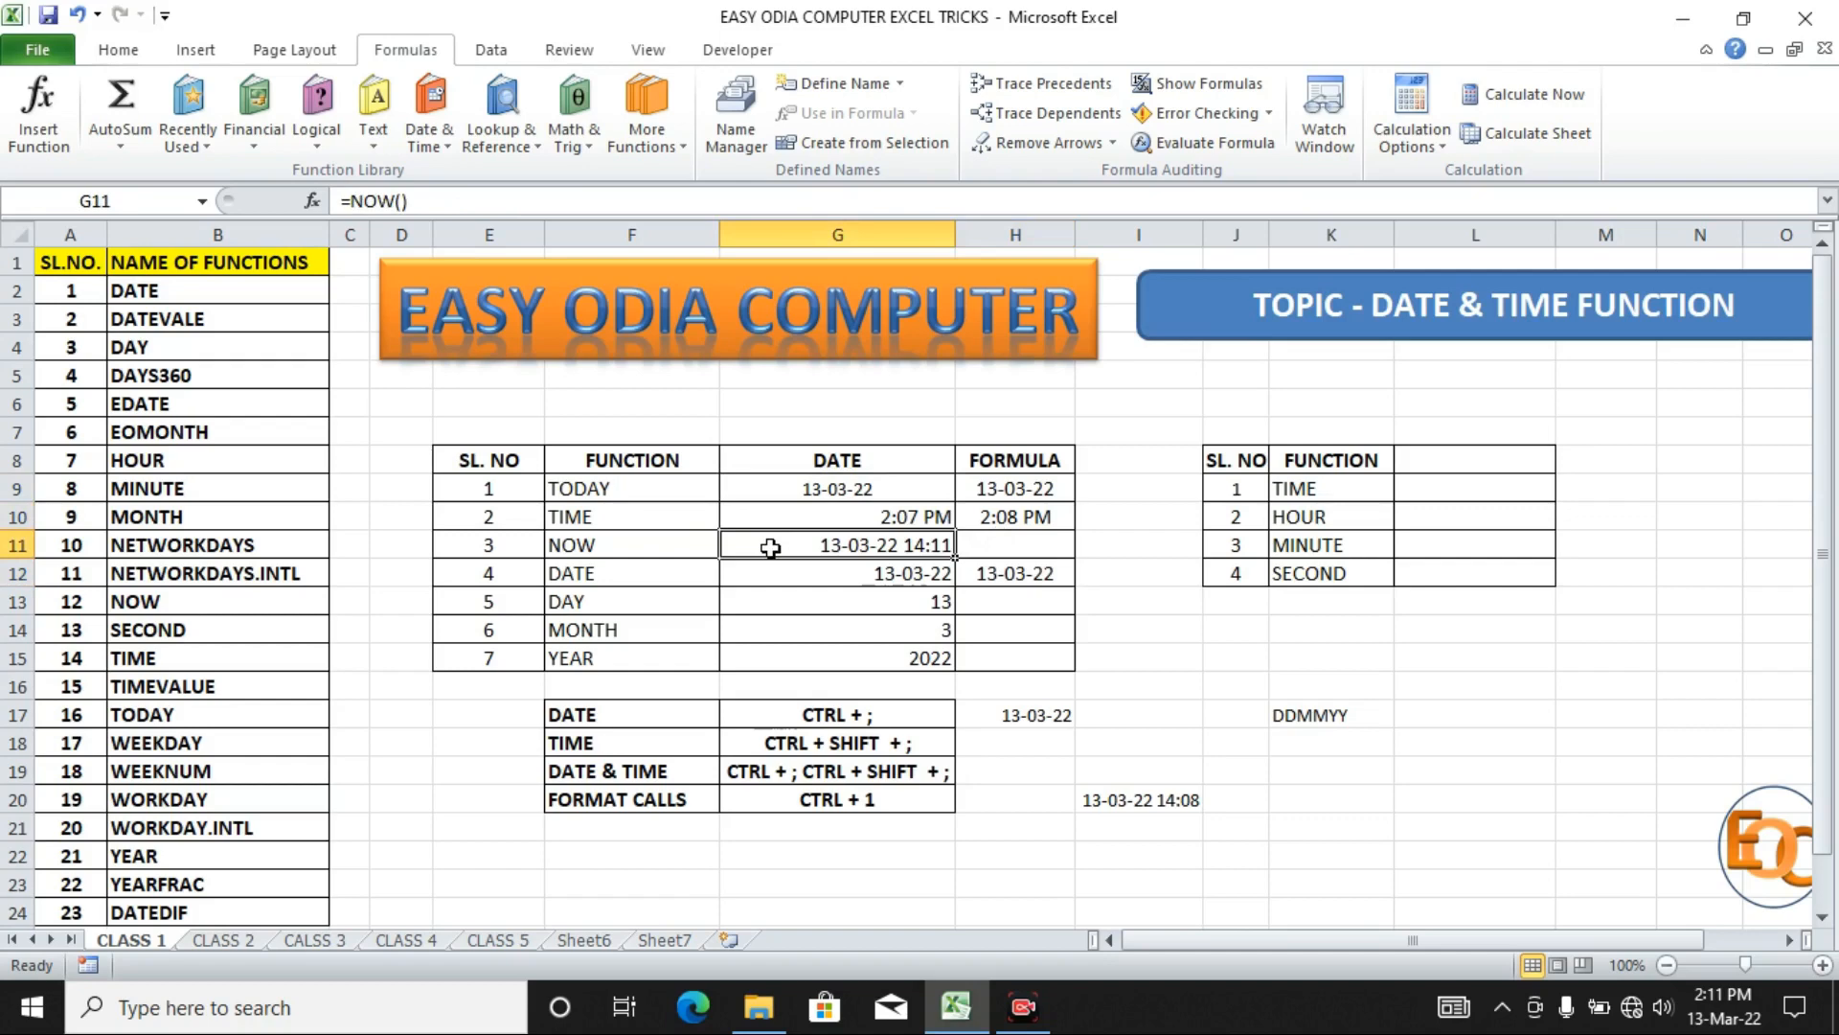
{"action": "left_click", "coordinate": [784, 571]}
{"action": "left_click", "coordinate": [791, 599]}
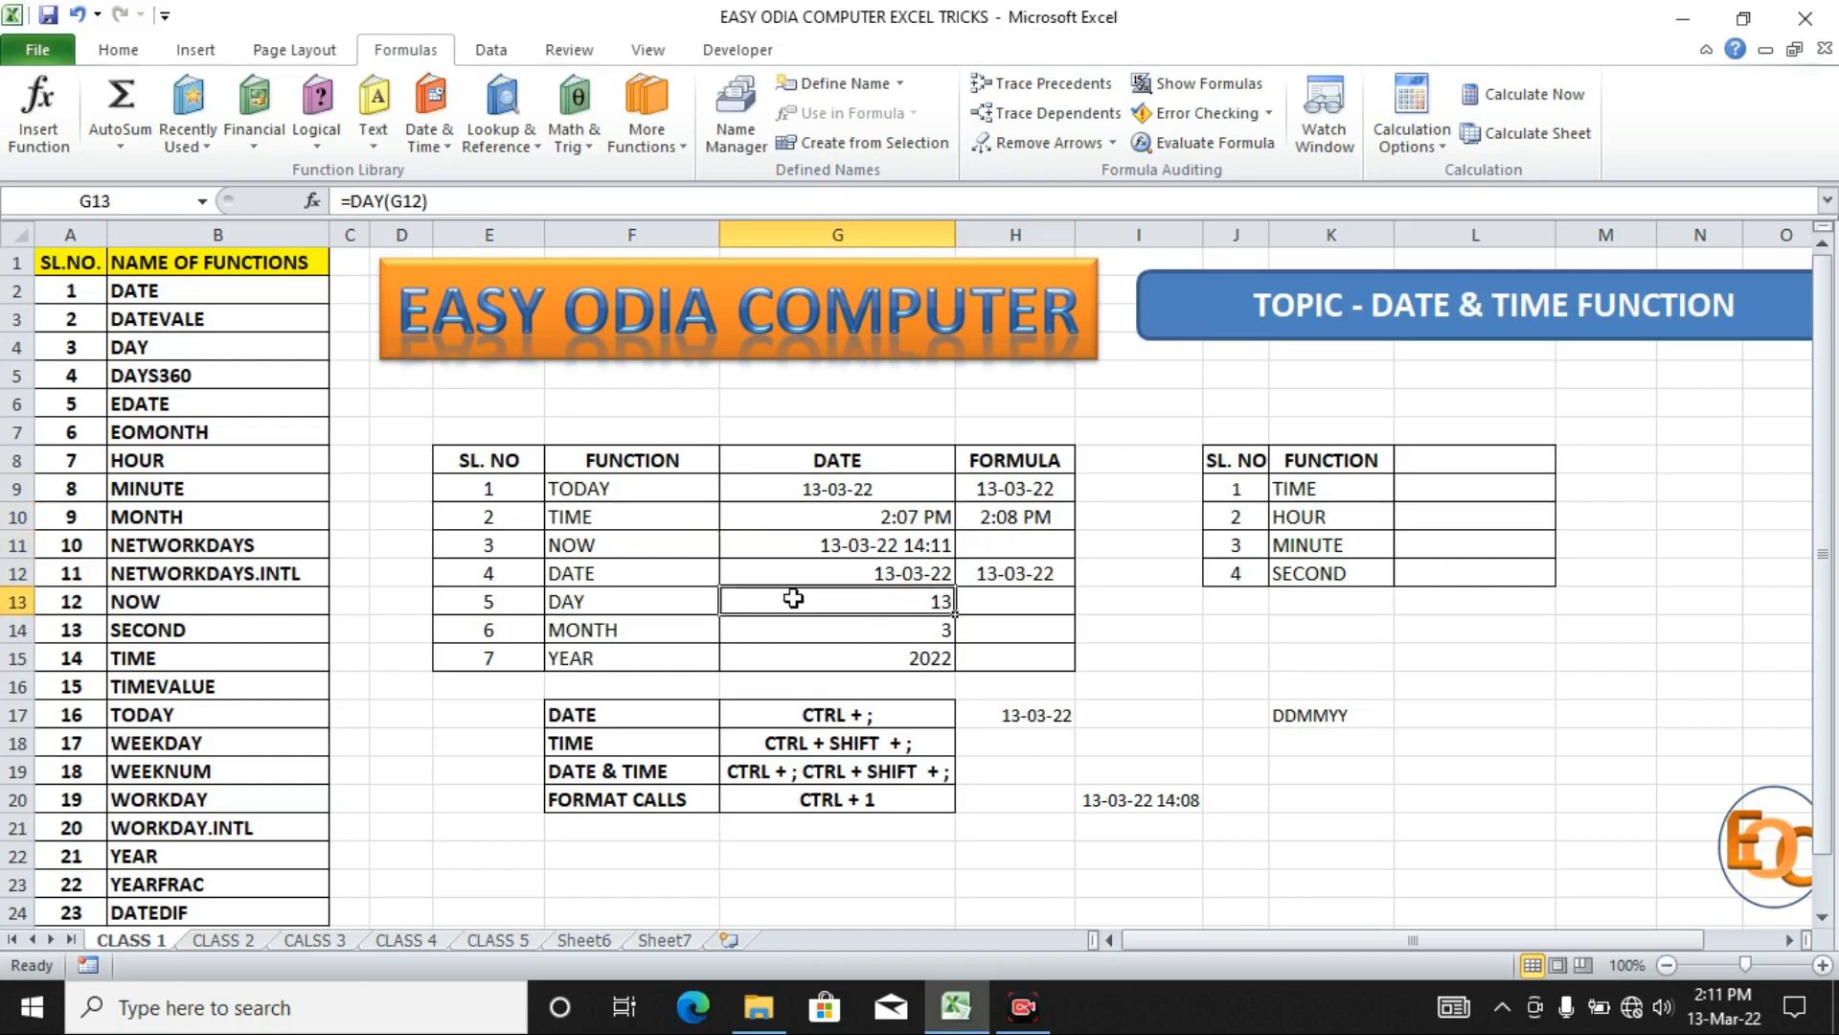
{"action": "left_click", "coordinate": [807, 630]}
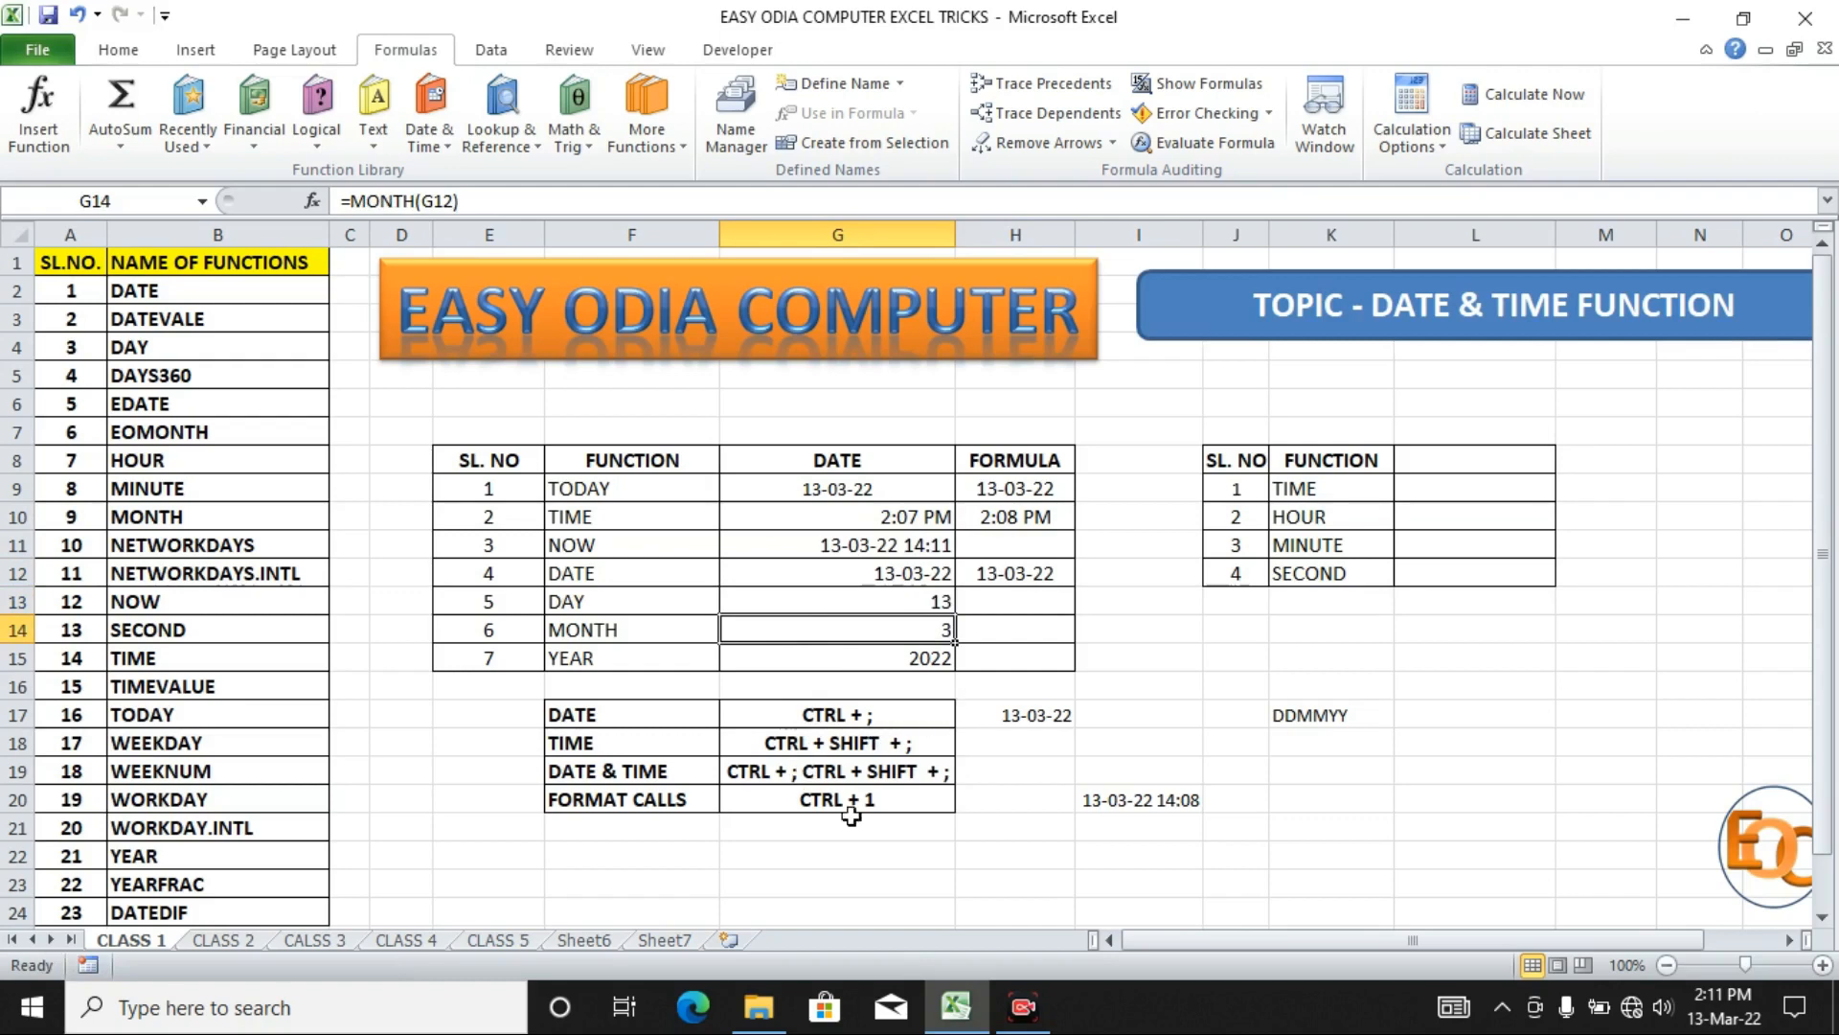
Examine the Special and Custom number formats available for the date in G12, leaving its format unapplied.
{"action": "left_click", "coordinate": [871, 573]}
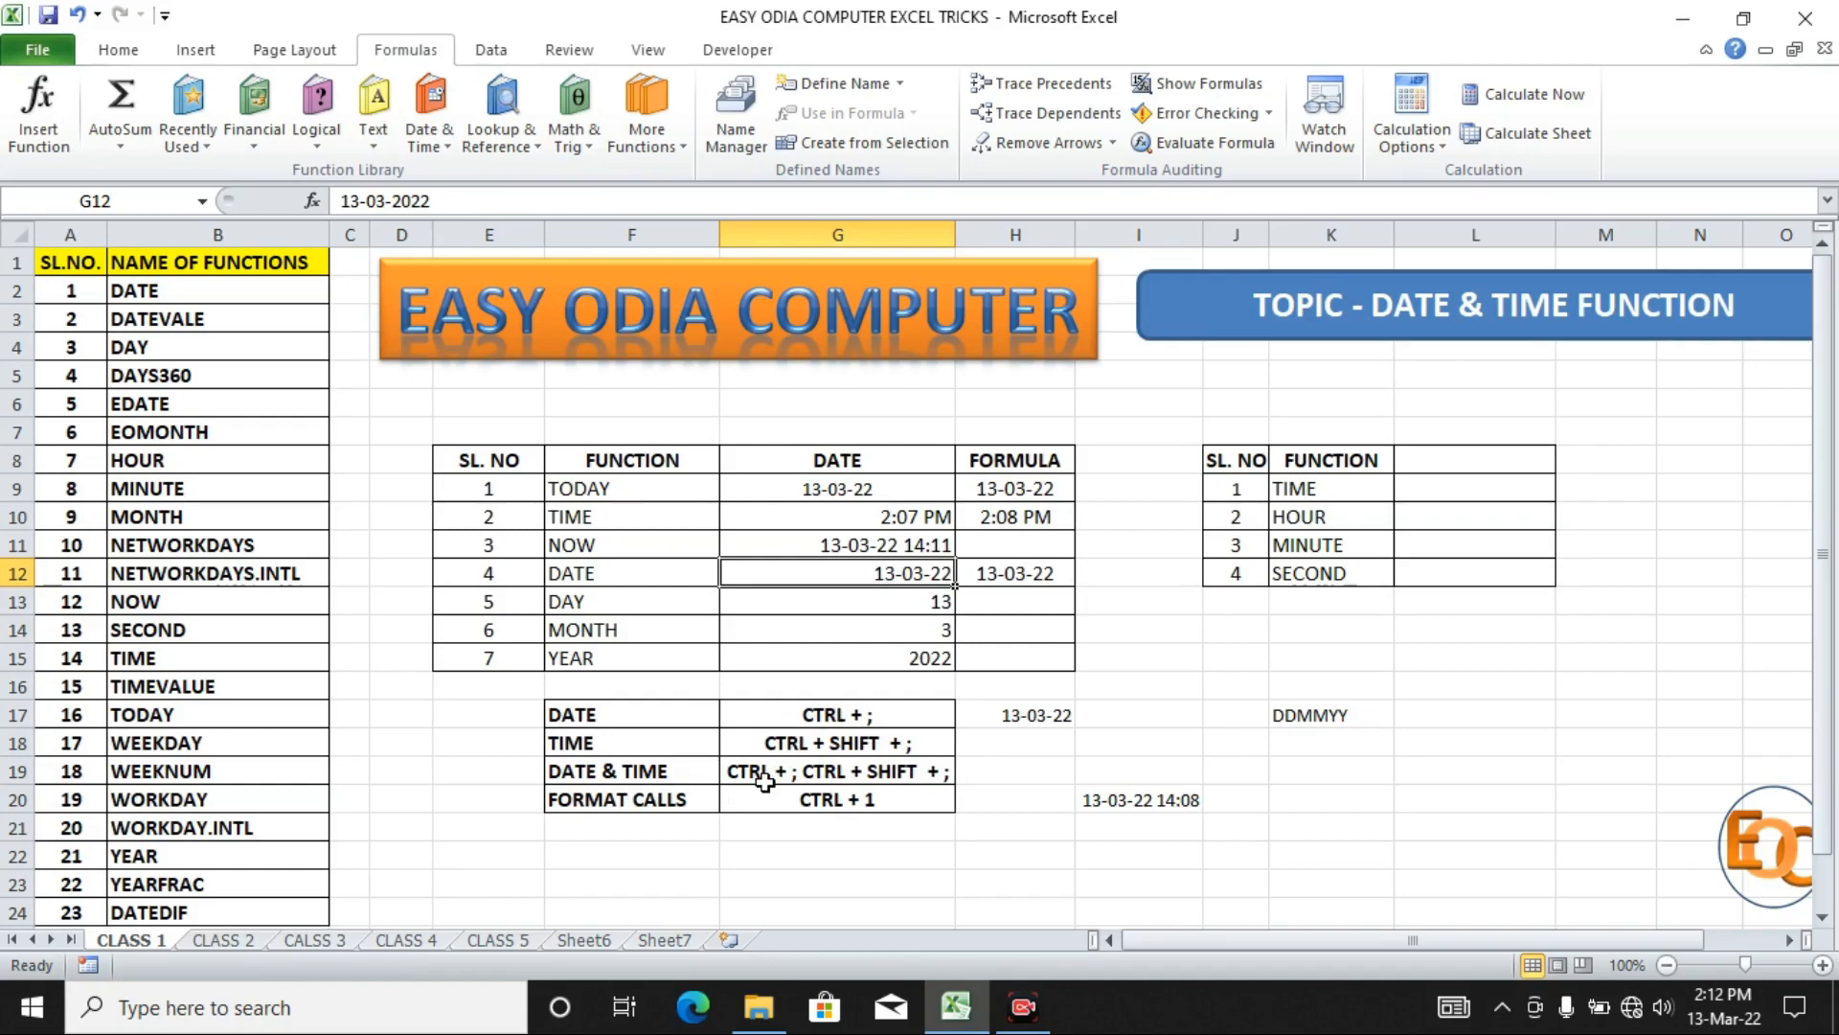
{"action": "key", "text": "ctrl+1"}
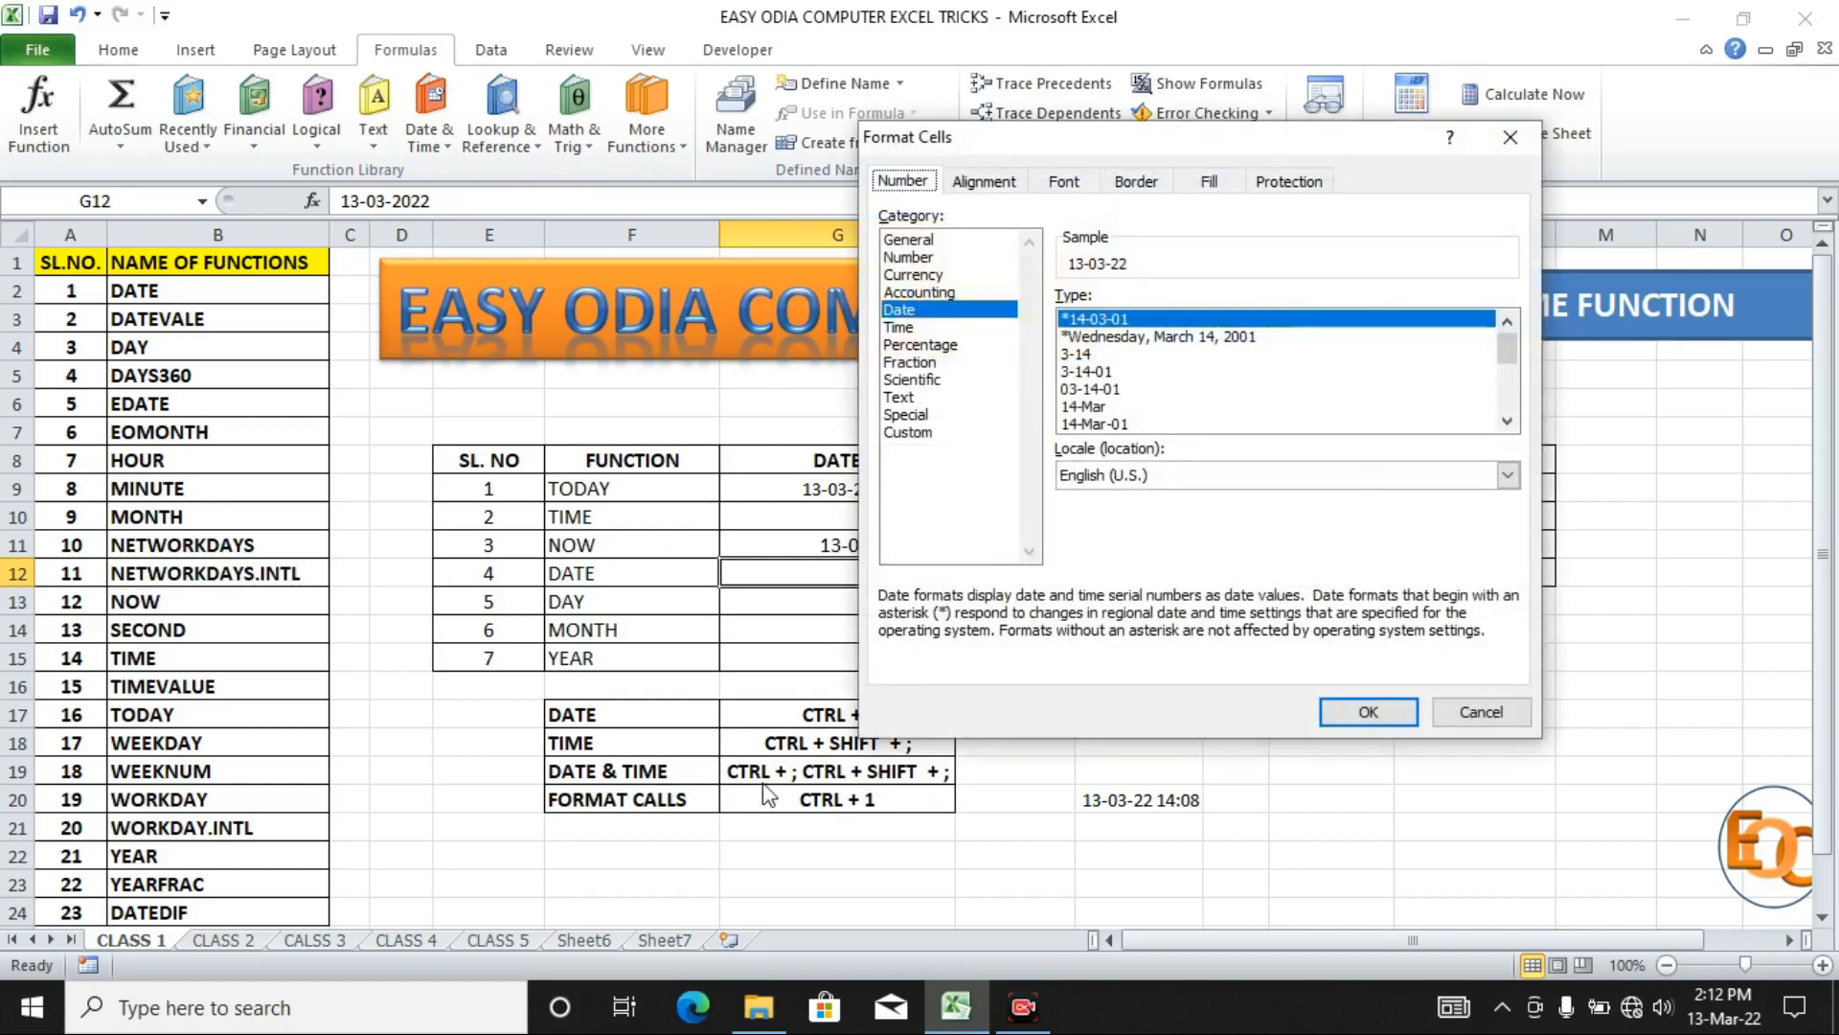
{"action": "left_click", "coordinate": [905, 417]}
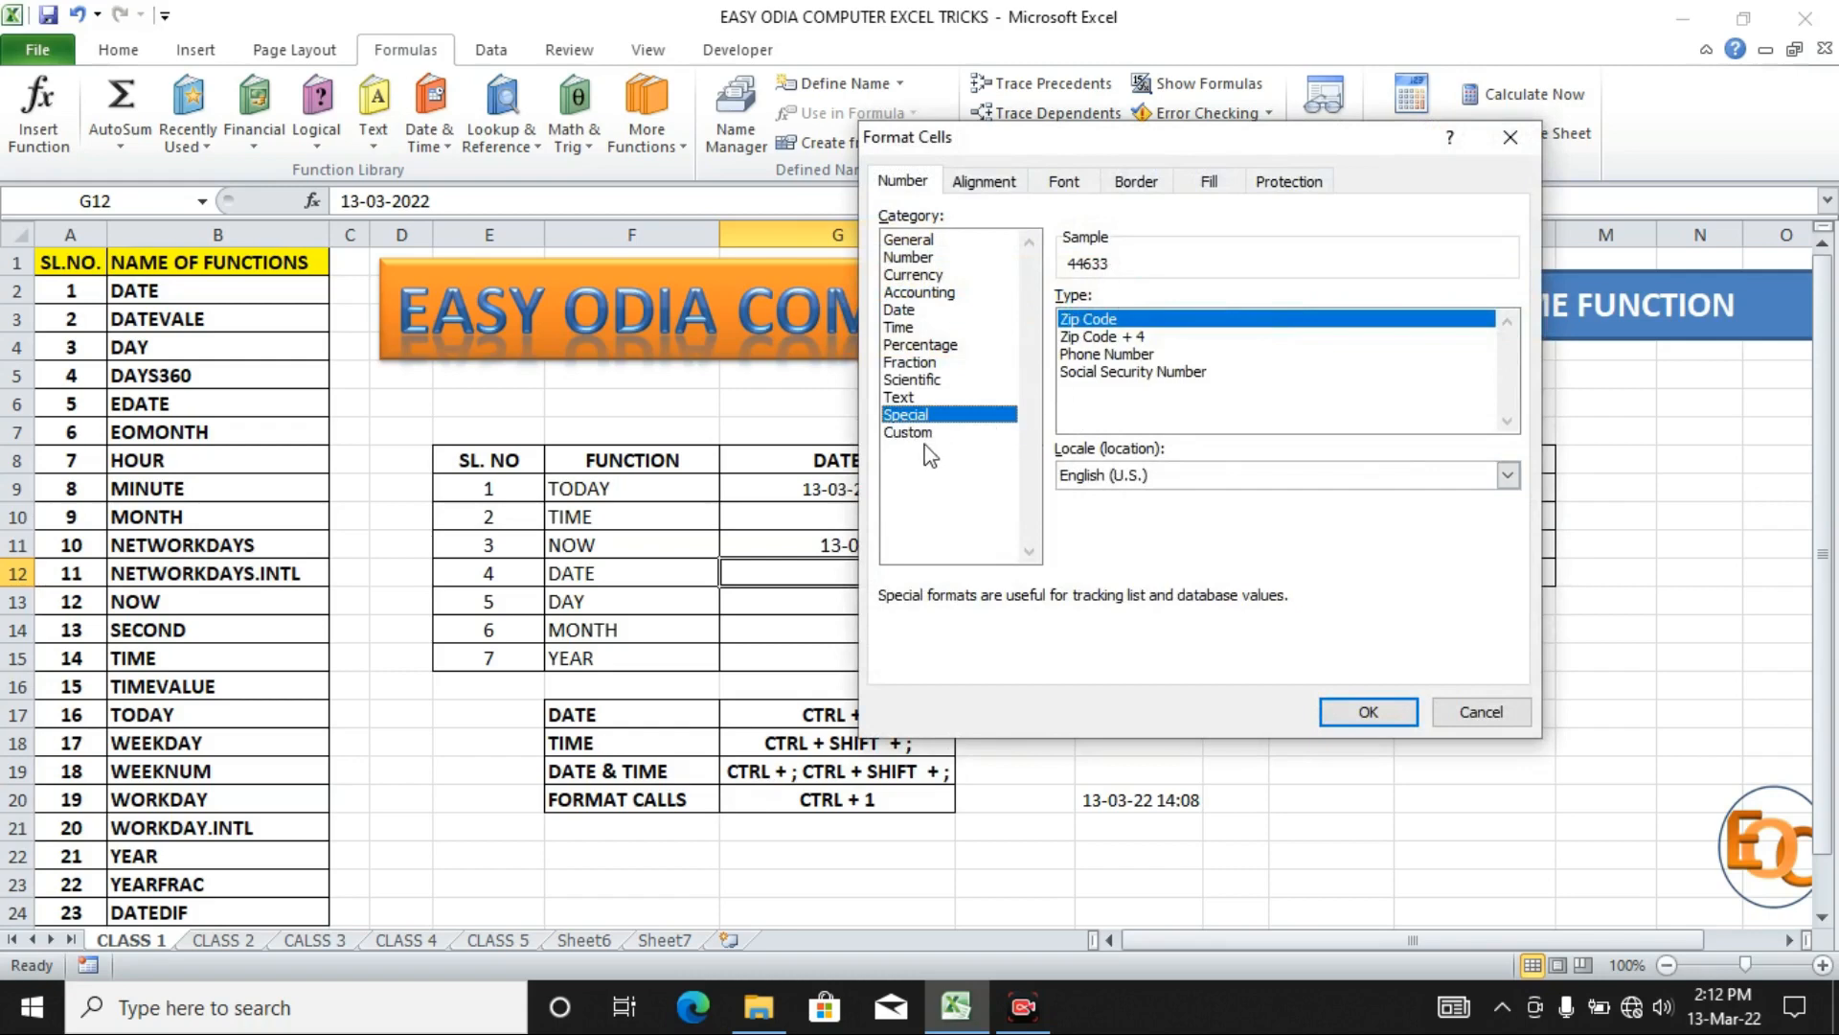
{"action": "left_click", "coordinate": [908, 433]}
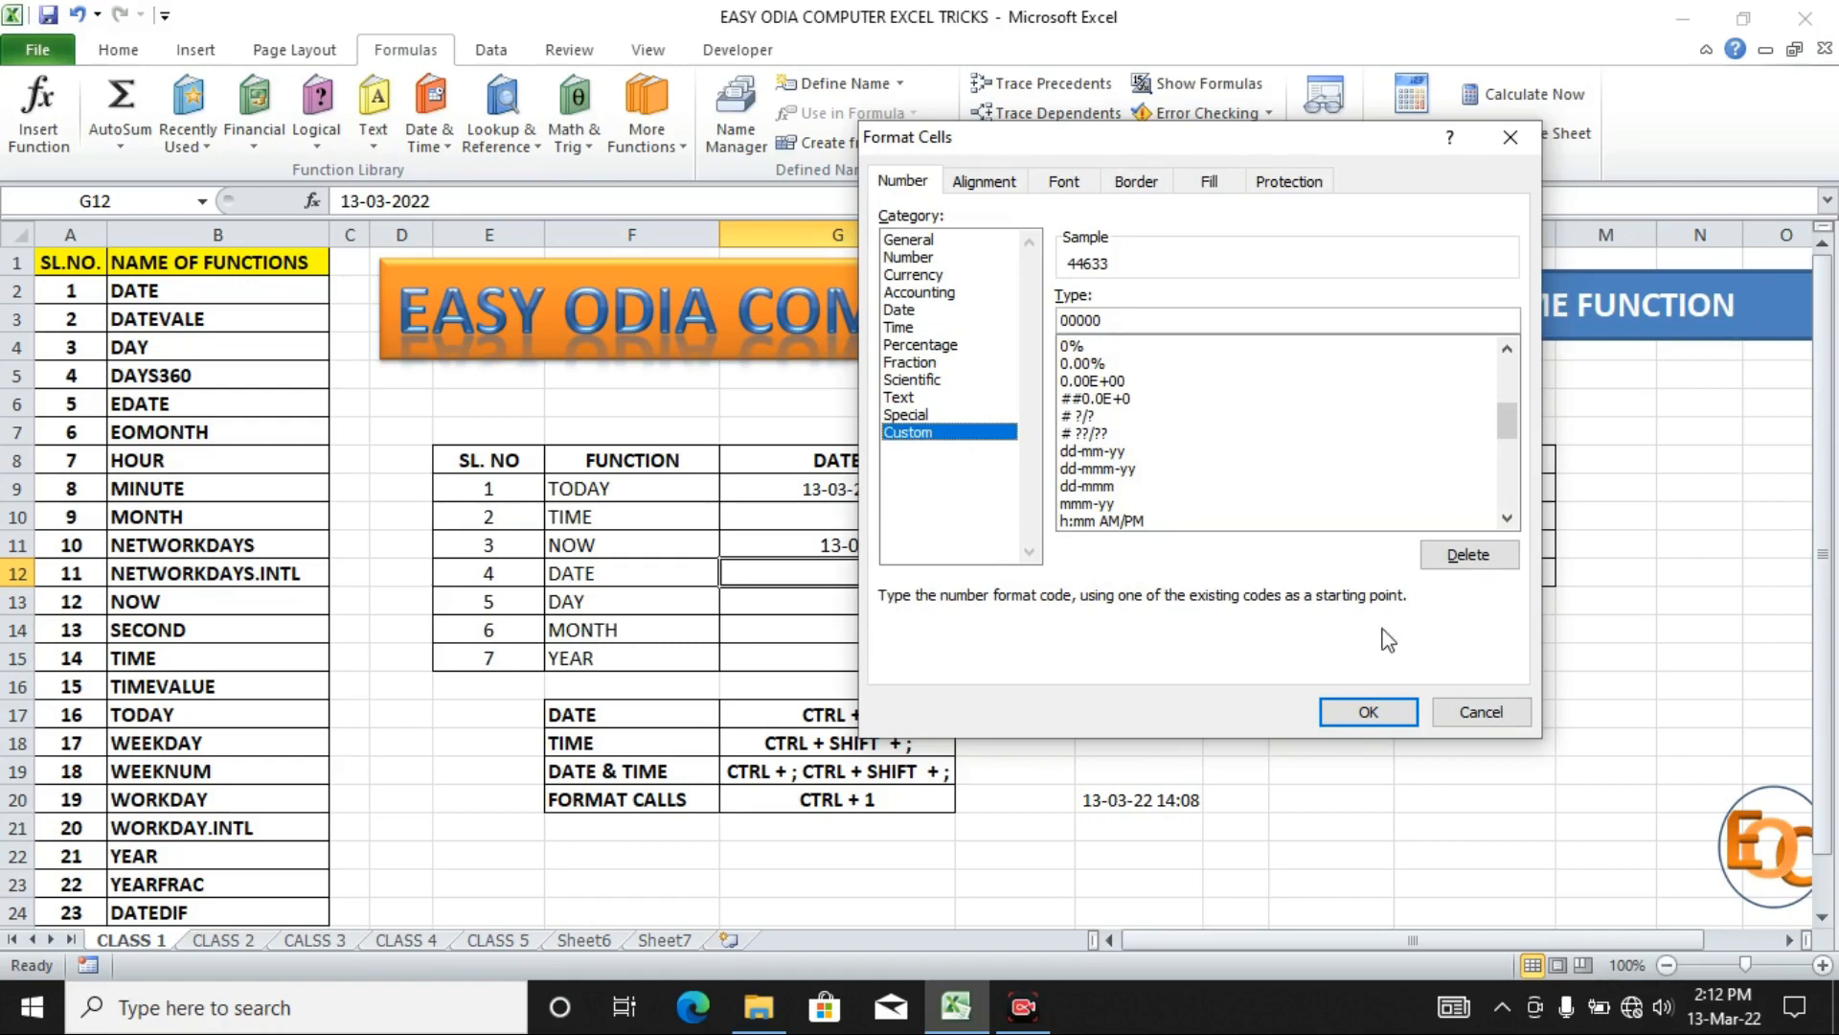
{"action": "left_click", "coordinate": [1481, 712]}
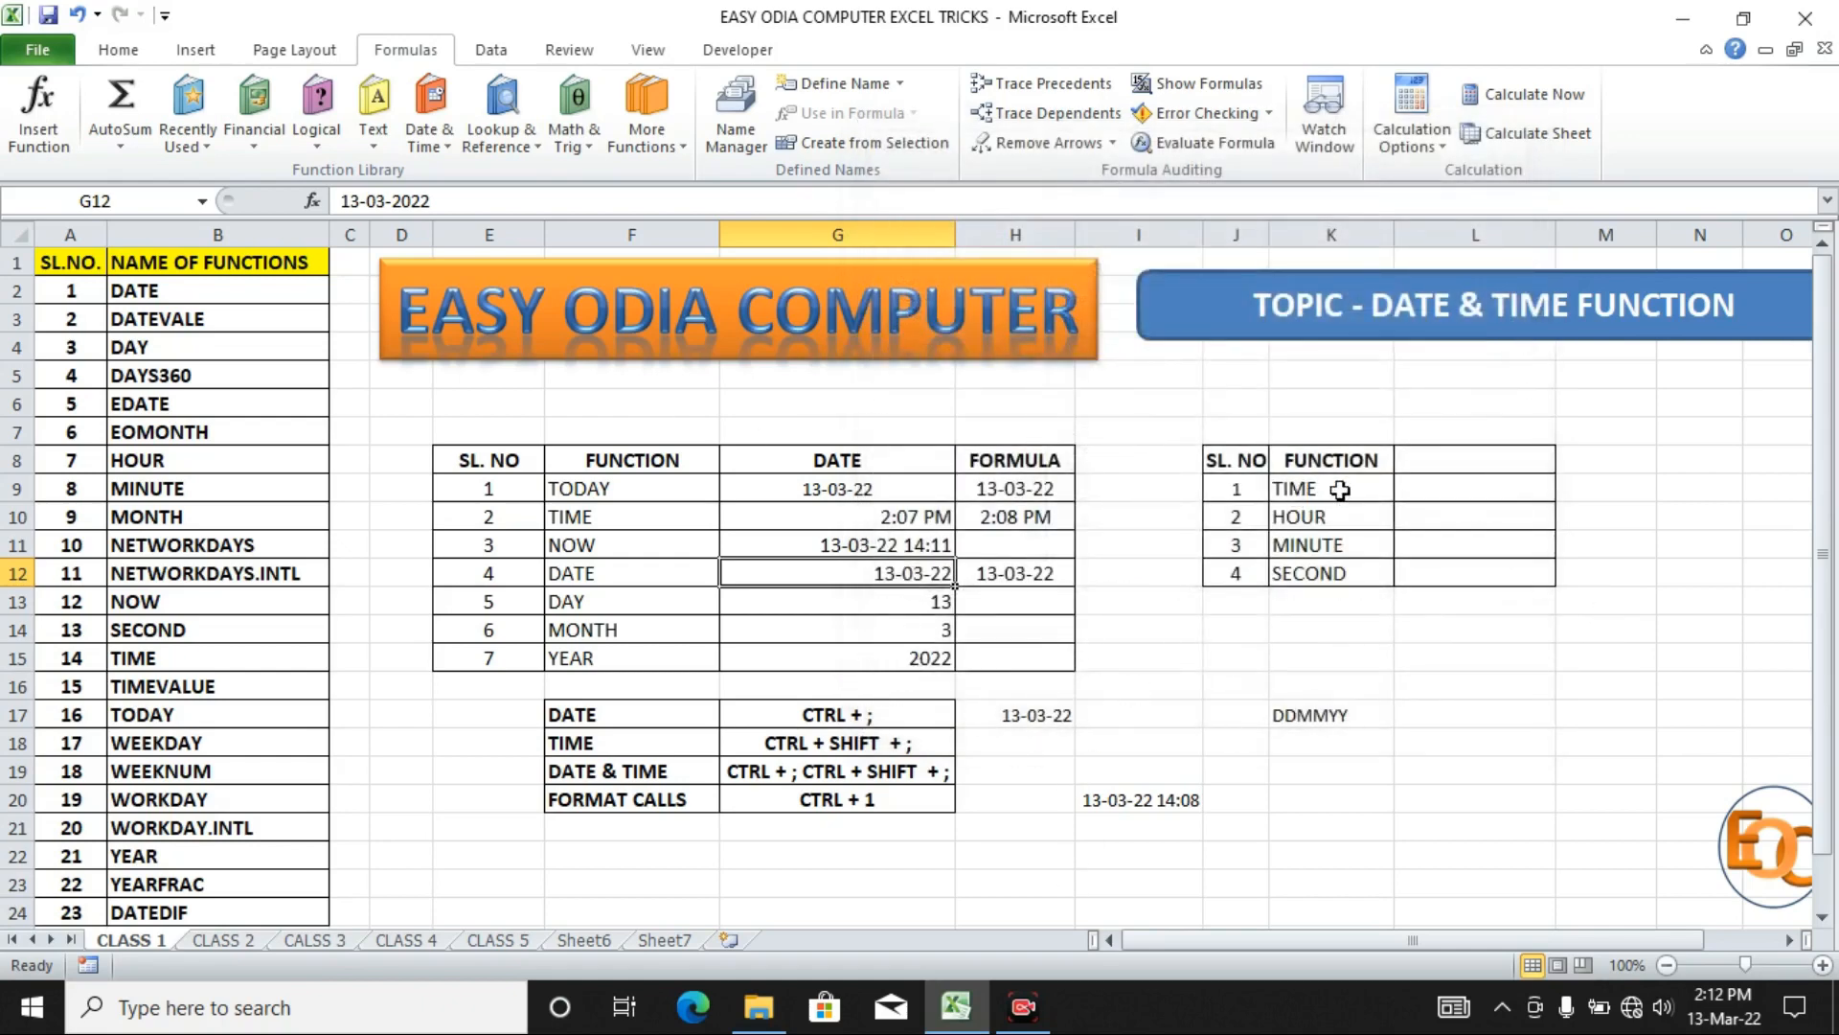
Enter the formula =HOUR(H10) in the HOUR row of the second practice table (L10).
{"action": "left_click", "coordinate": [1413, 491]}
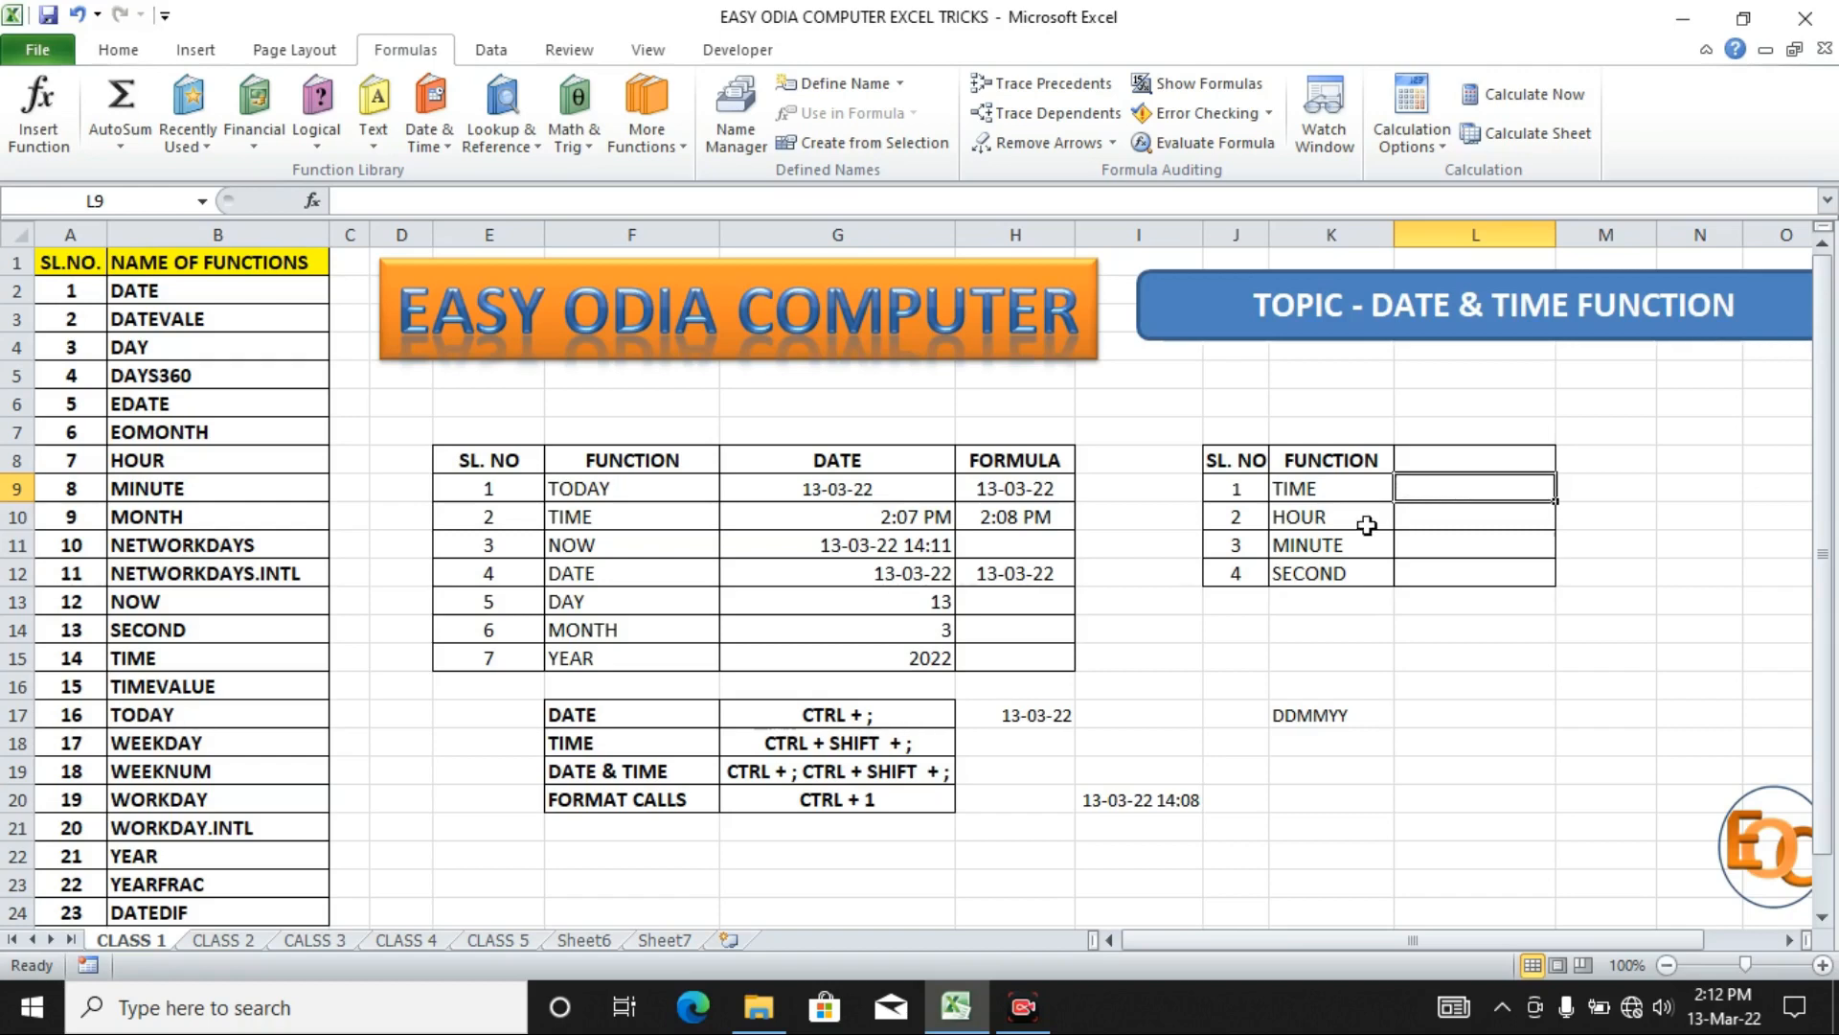
{"action": "left_click", "coordinate": [1432, 519]}
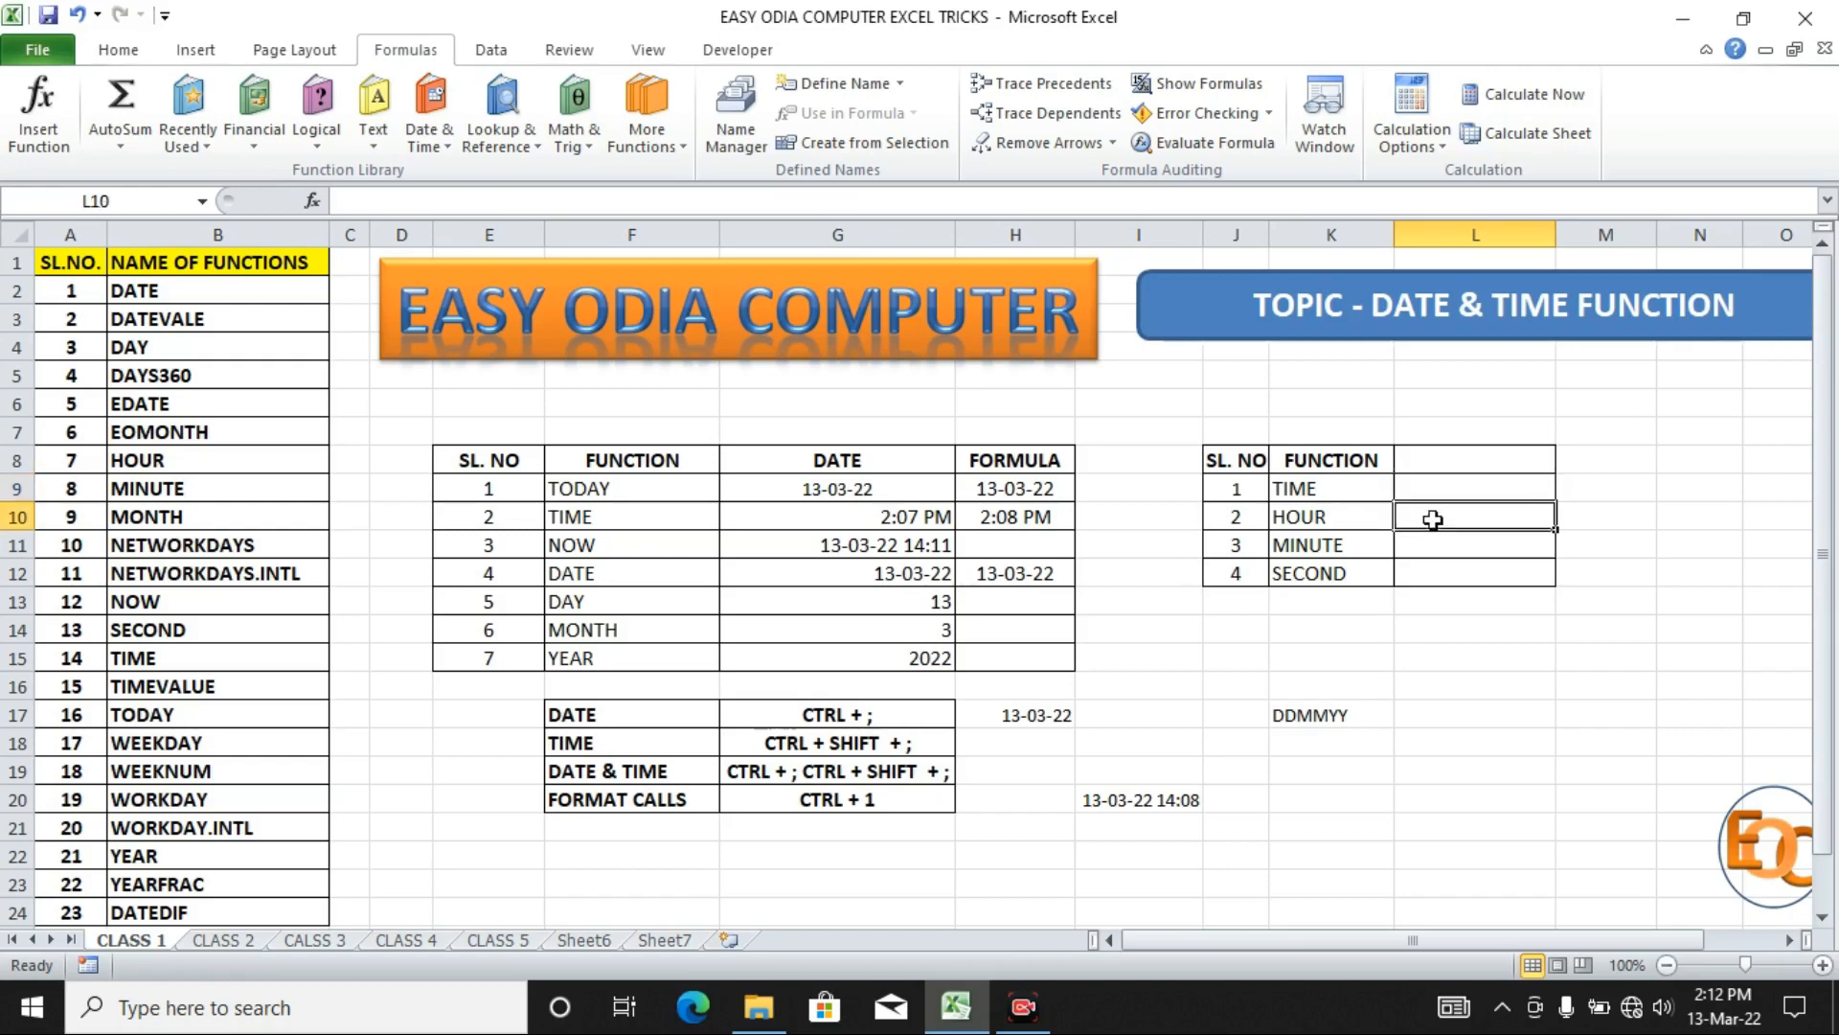
{"action": "type", "text": "=HOU"}
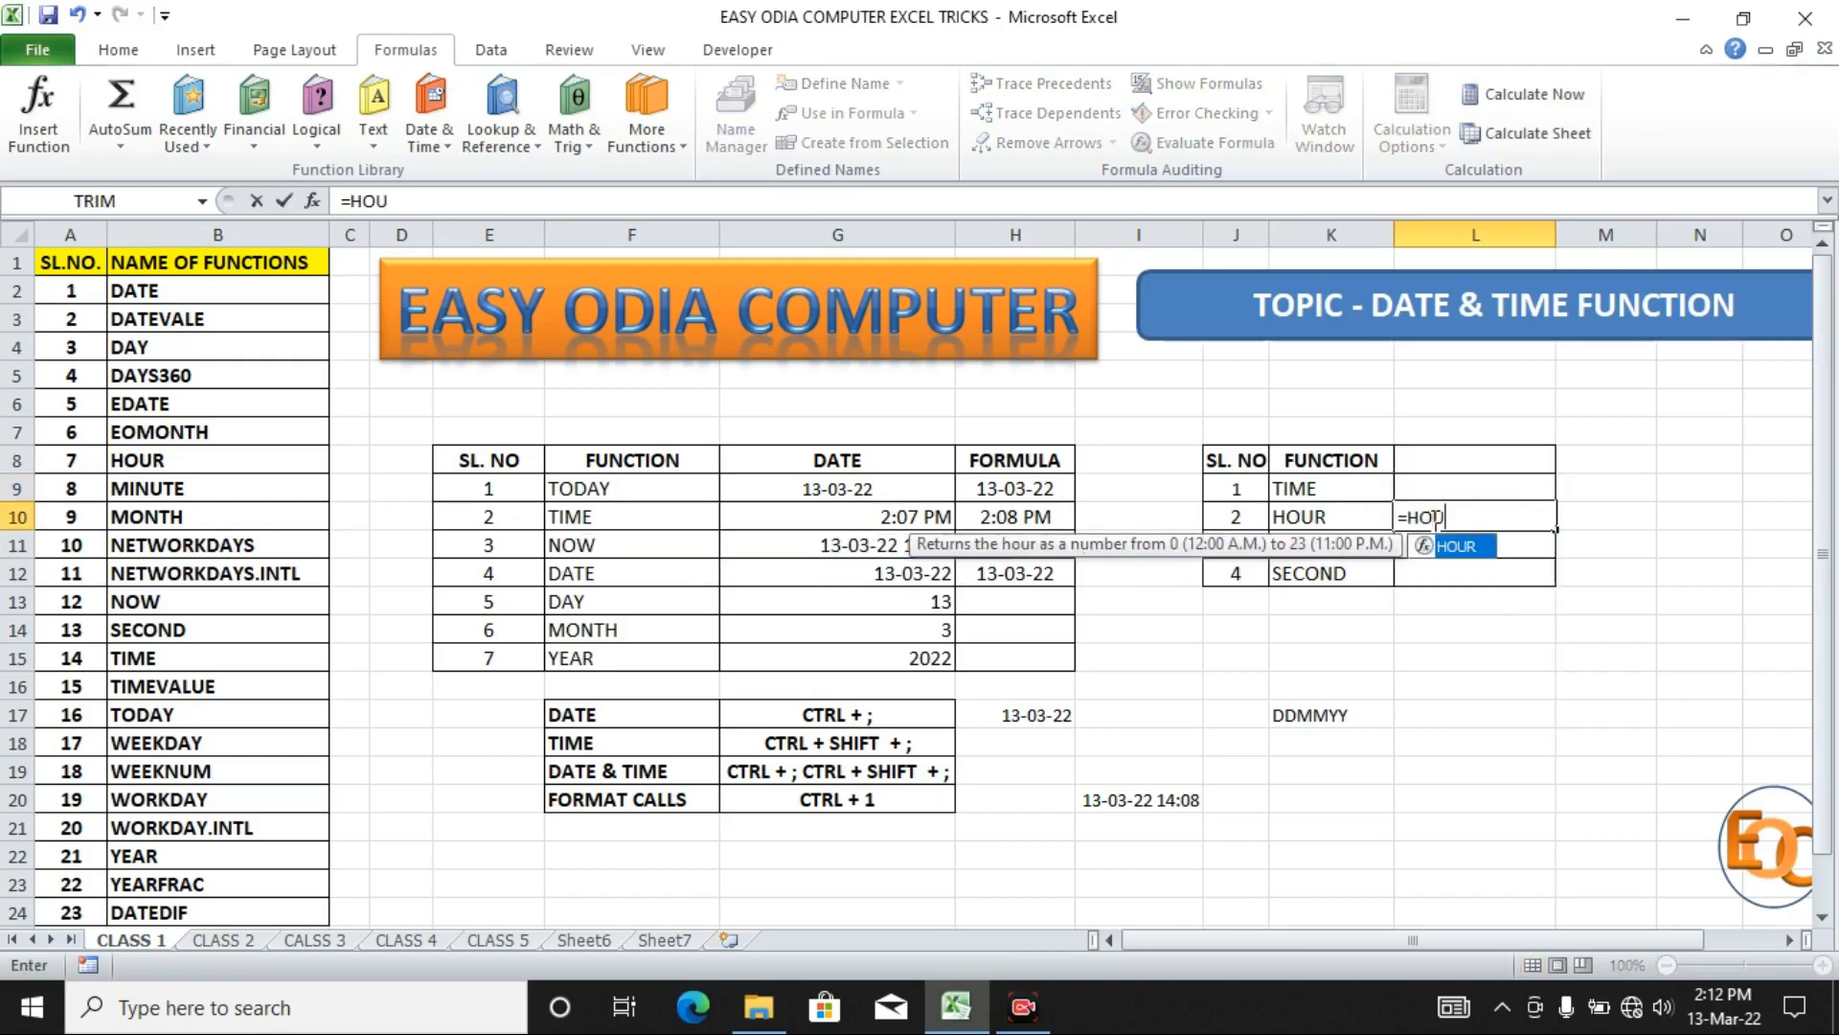
{"action": "type", "text": "R("}
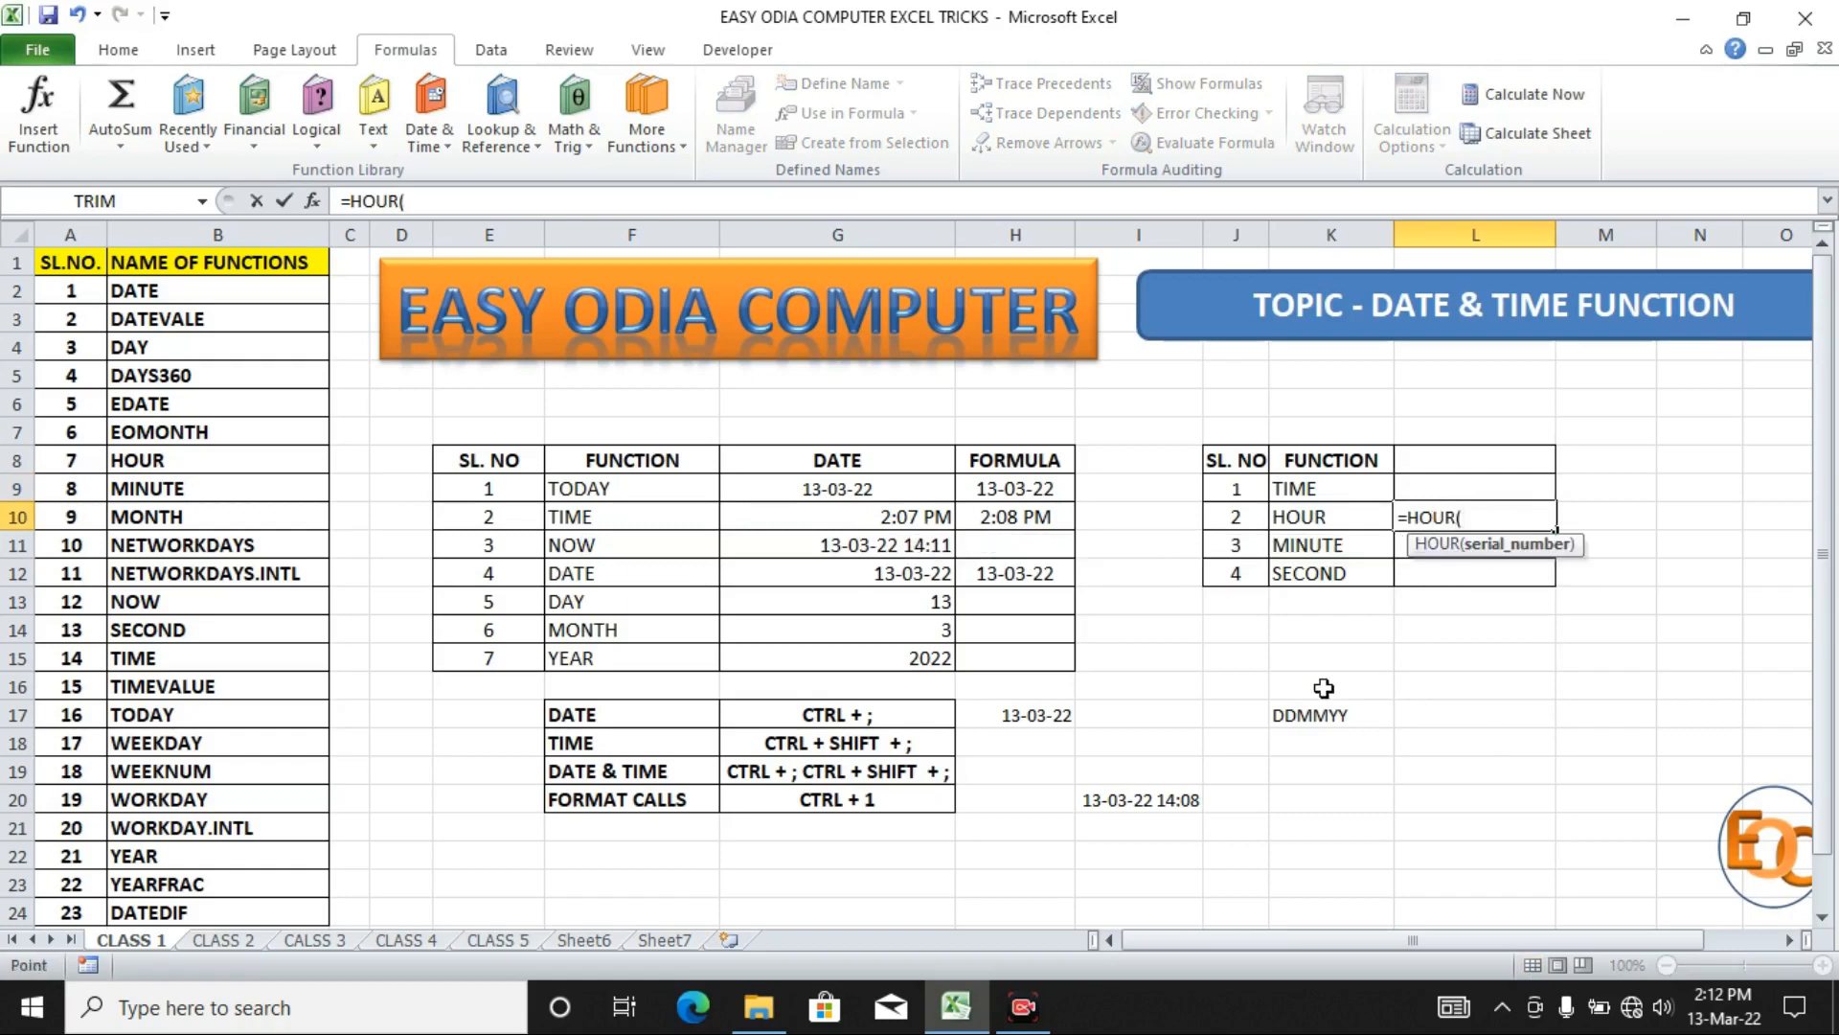
{"action": "left_click", "coordinate": [1025, 517]}
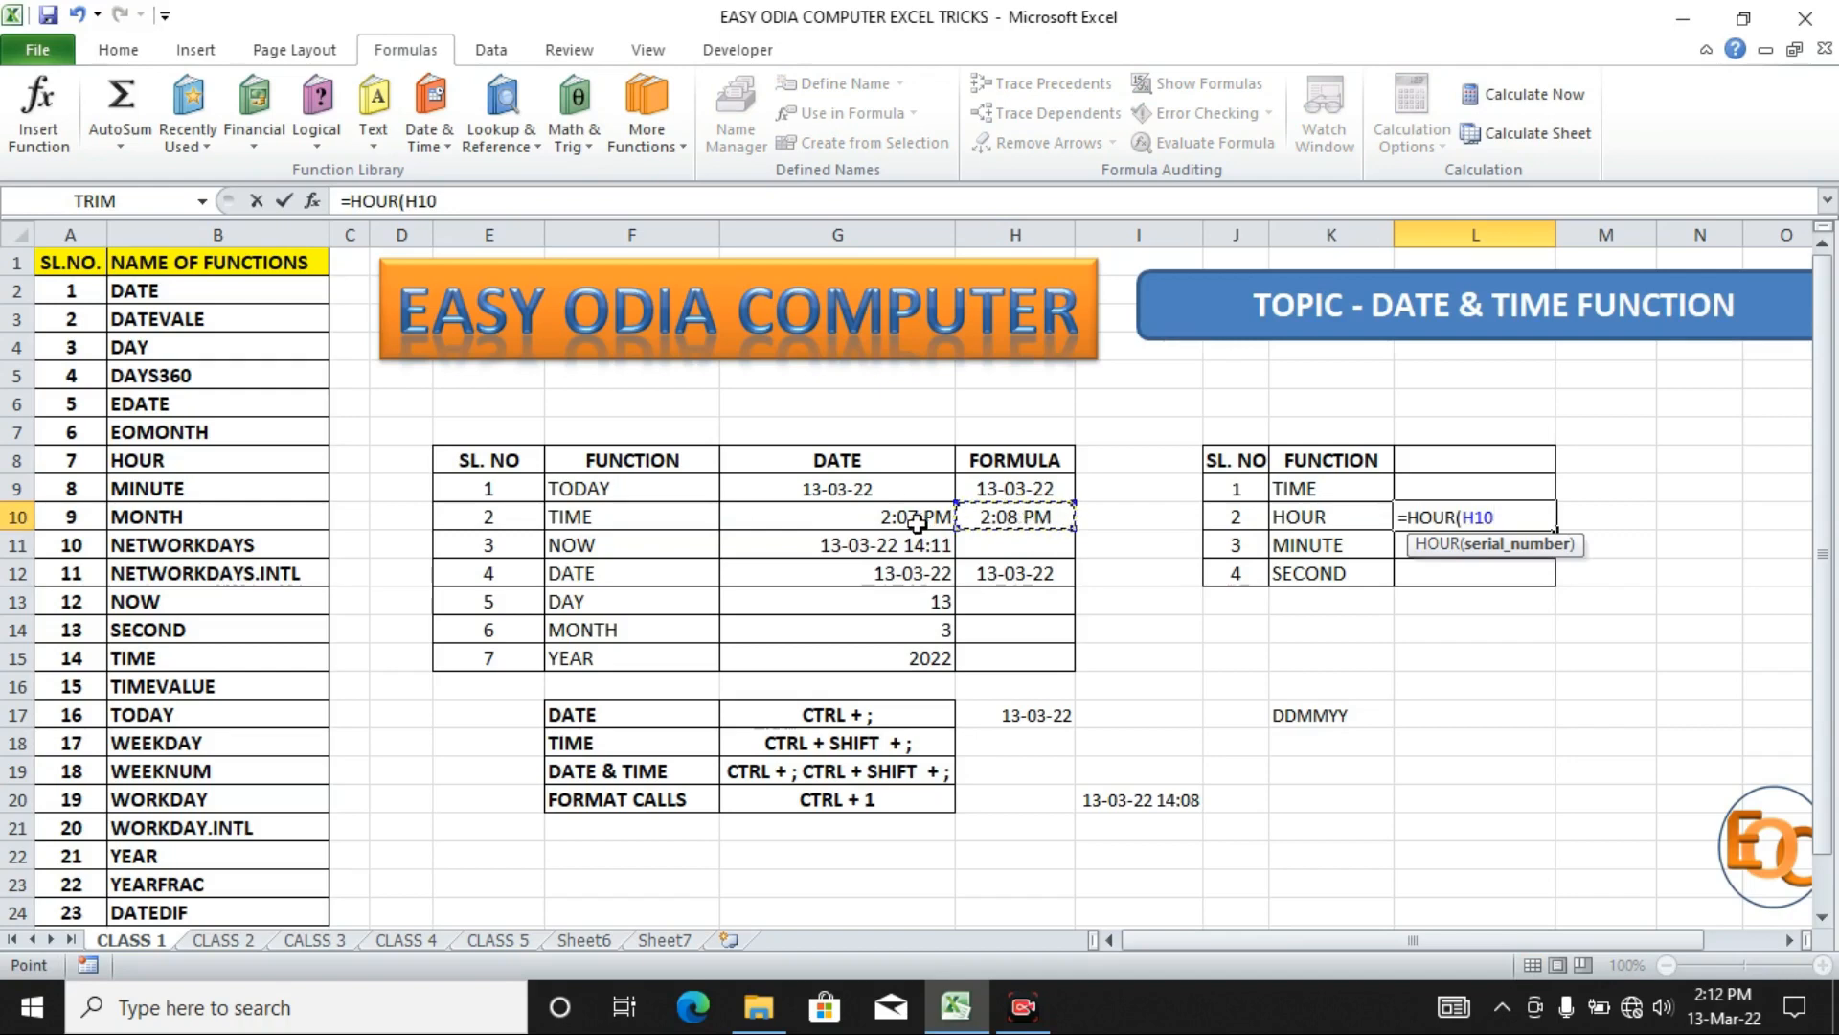
{"action": "type", "text": ")"}
{"action": "key", "text": "Return"}
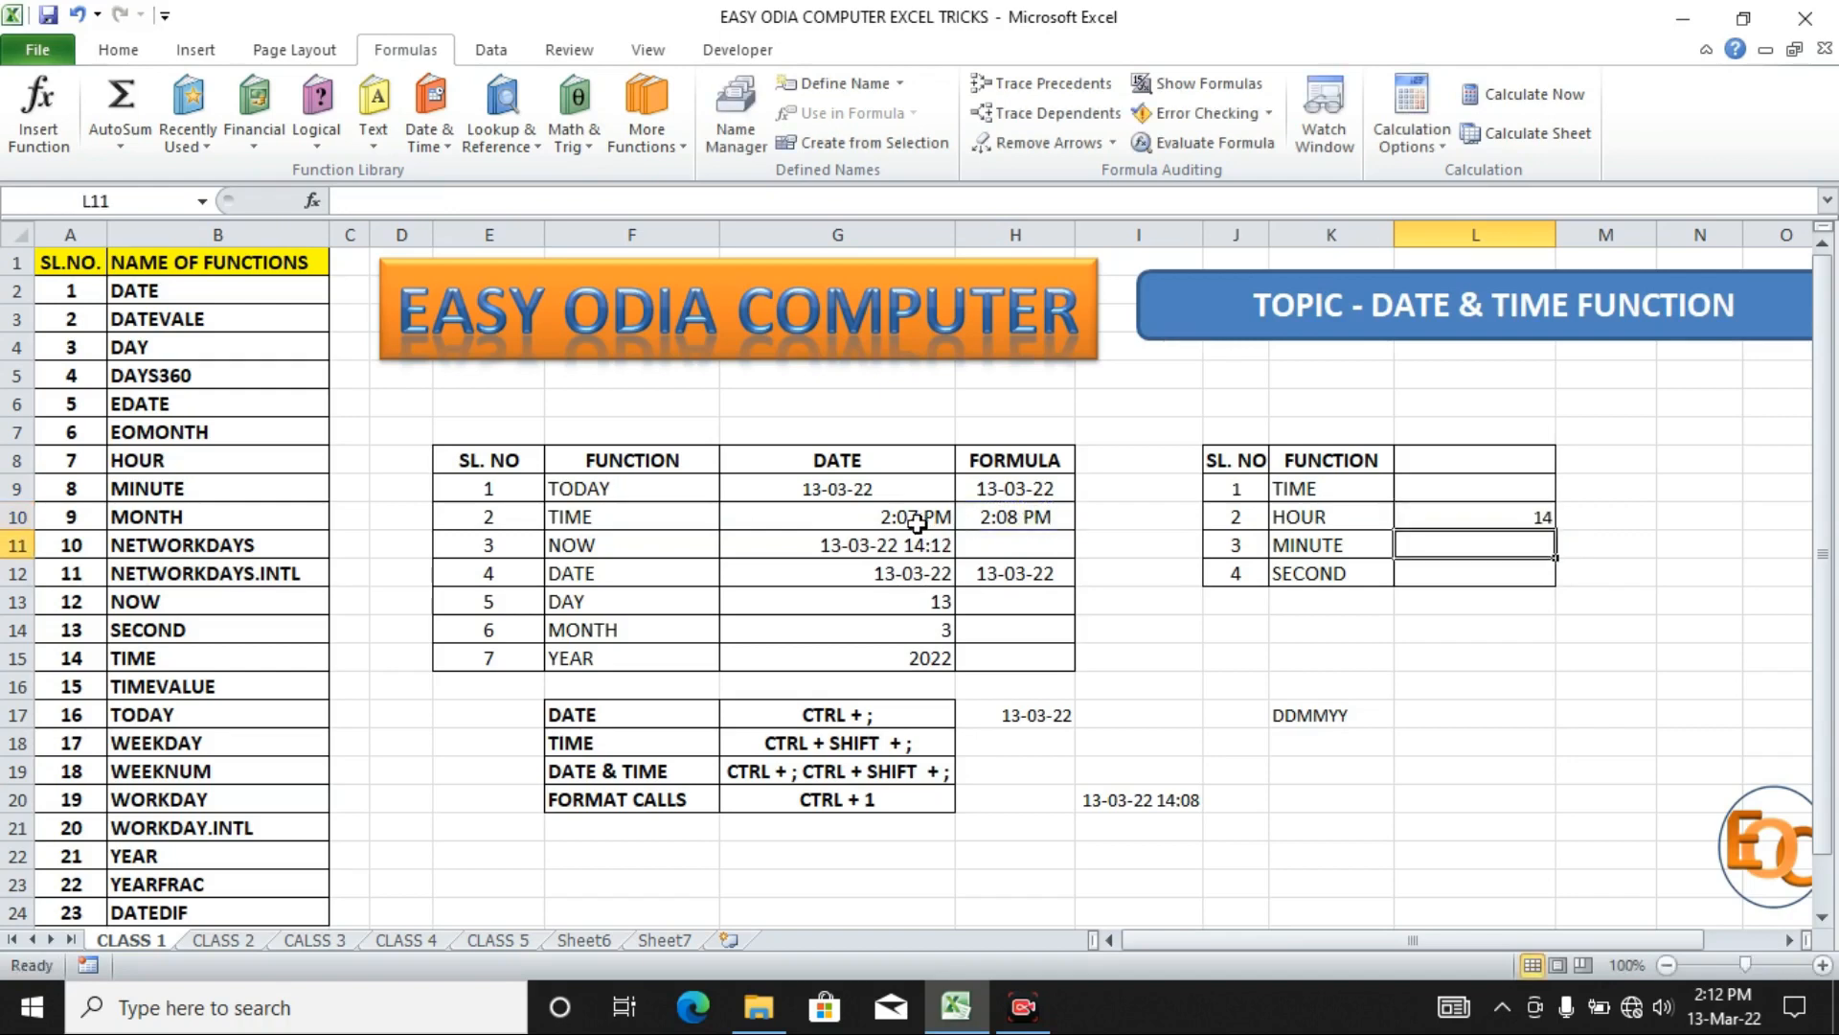
Compare the HOUR formula in L10 with the time entry it refers to in H10.
{"action": "left_click", "coordinate": [1447, 514]}
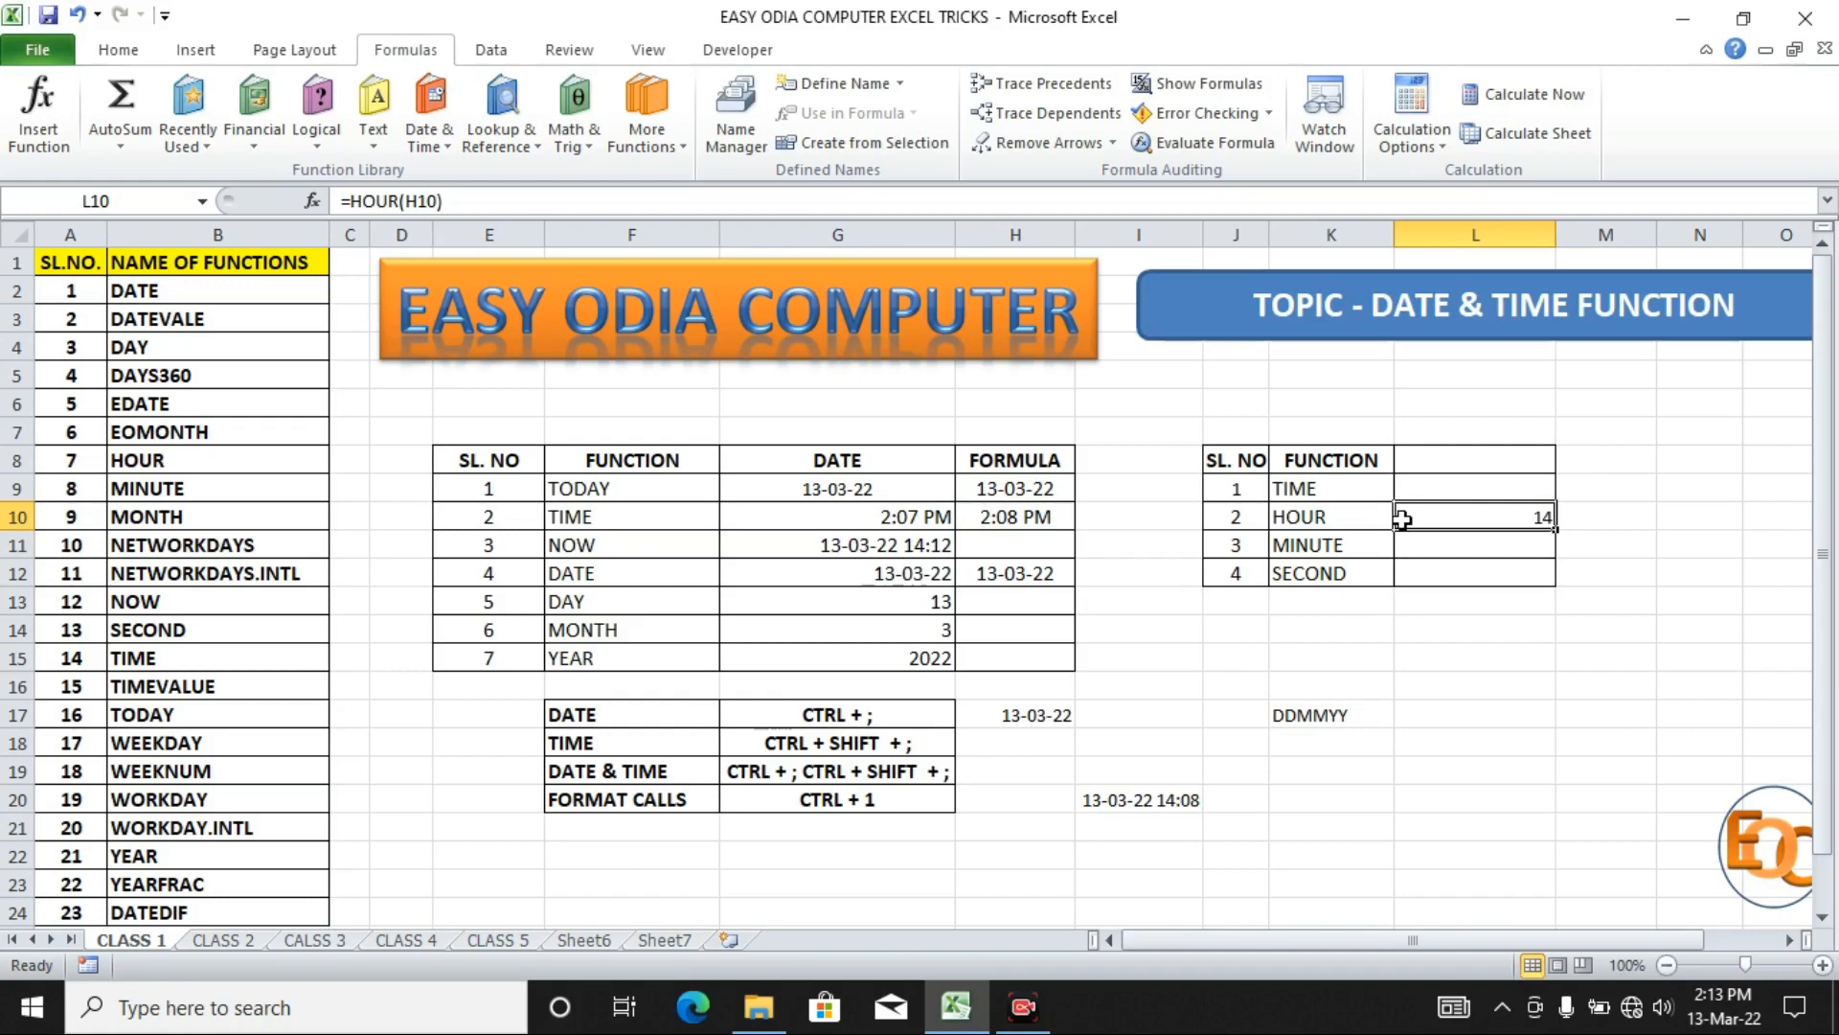
{"action": "left_click", "coordinate": [1010, 515]}
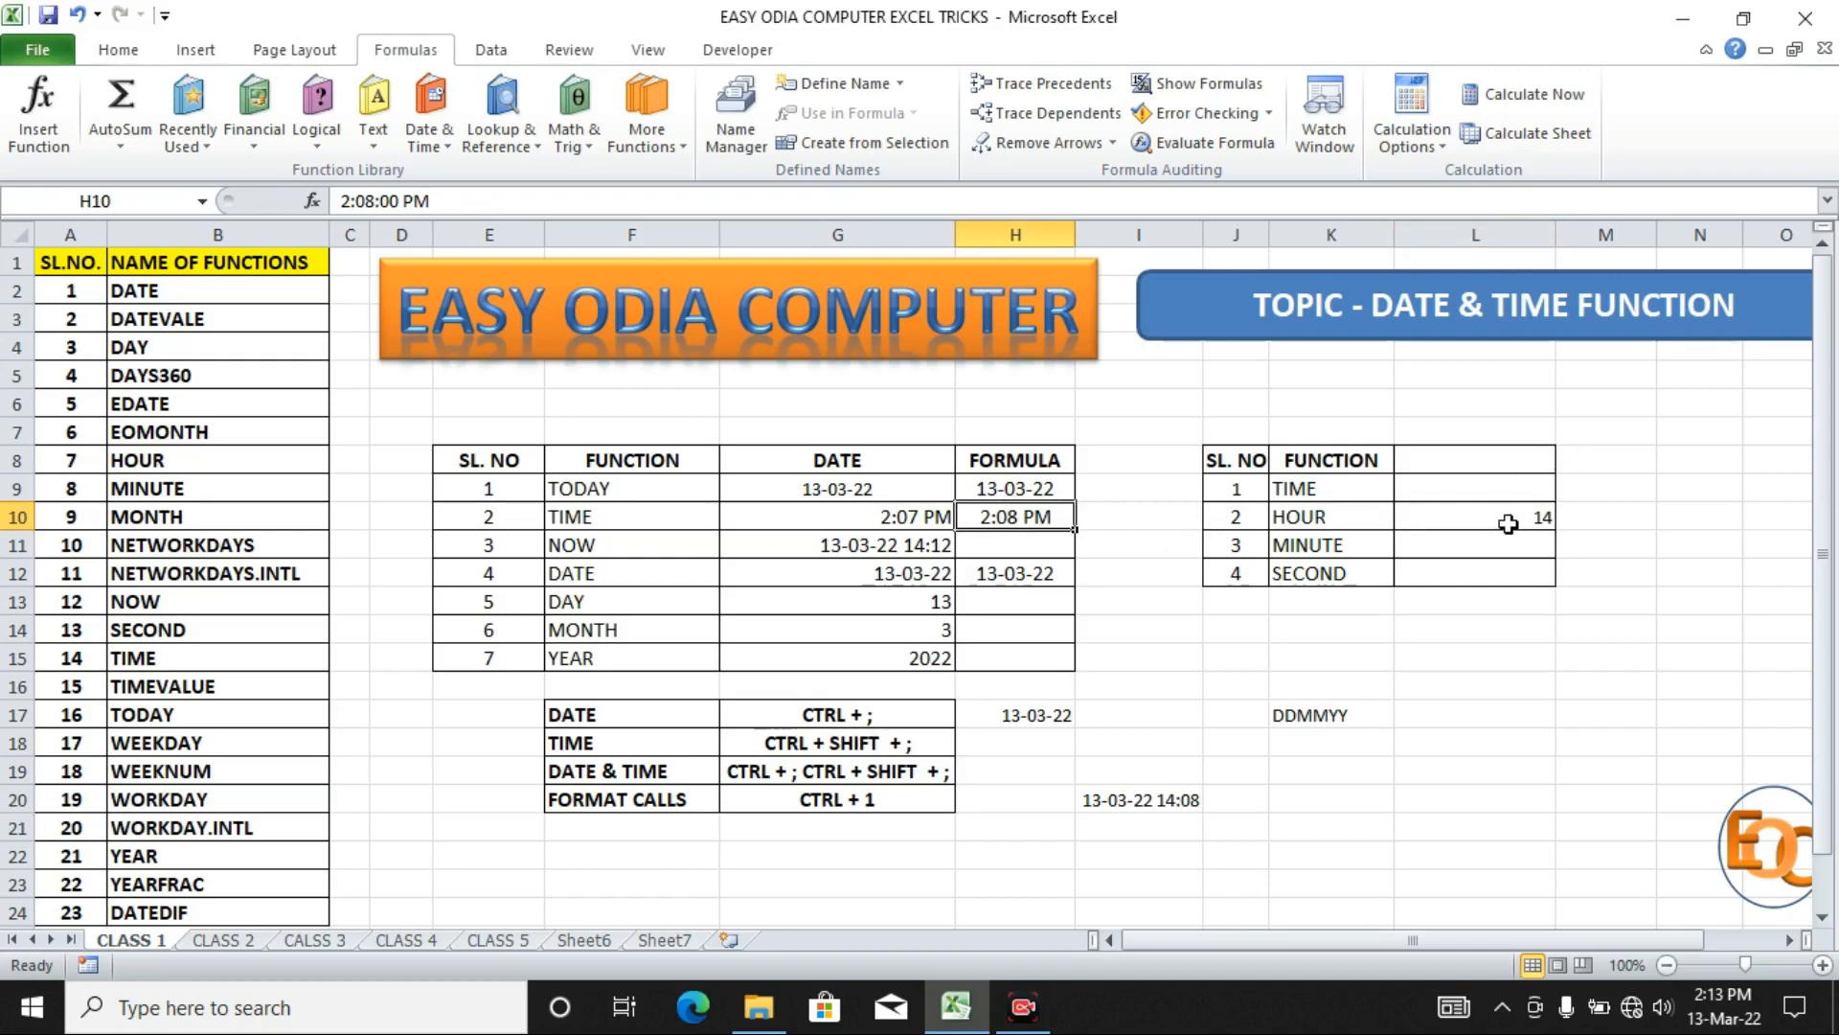
{"action": "left_click", "coordinate": [1507, 523]}
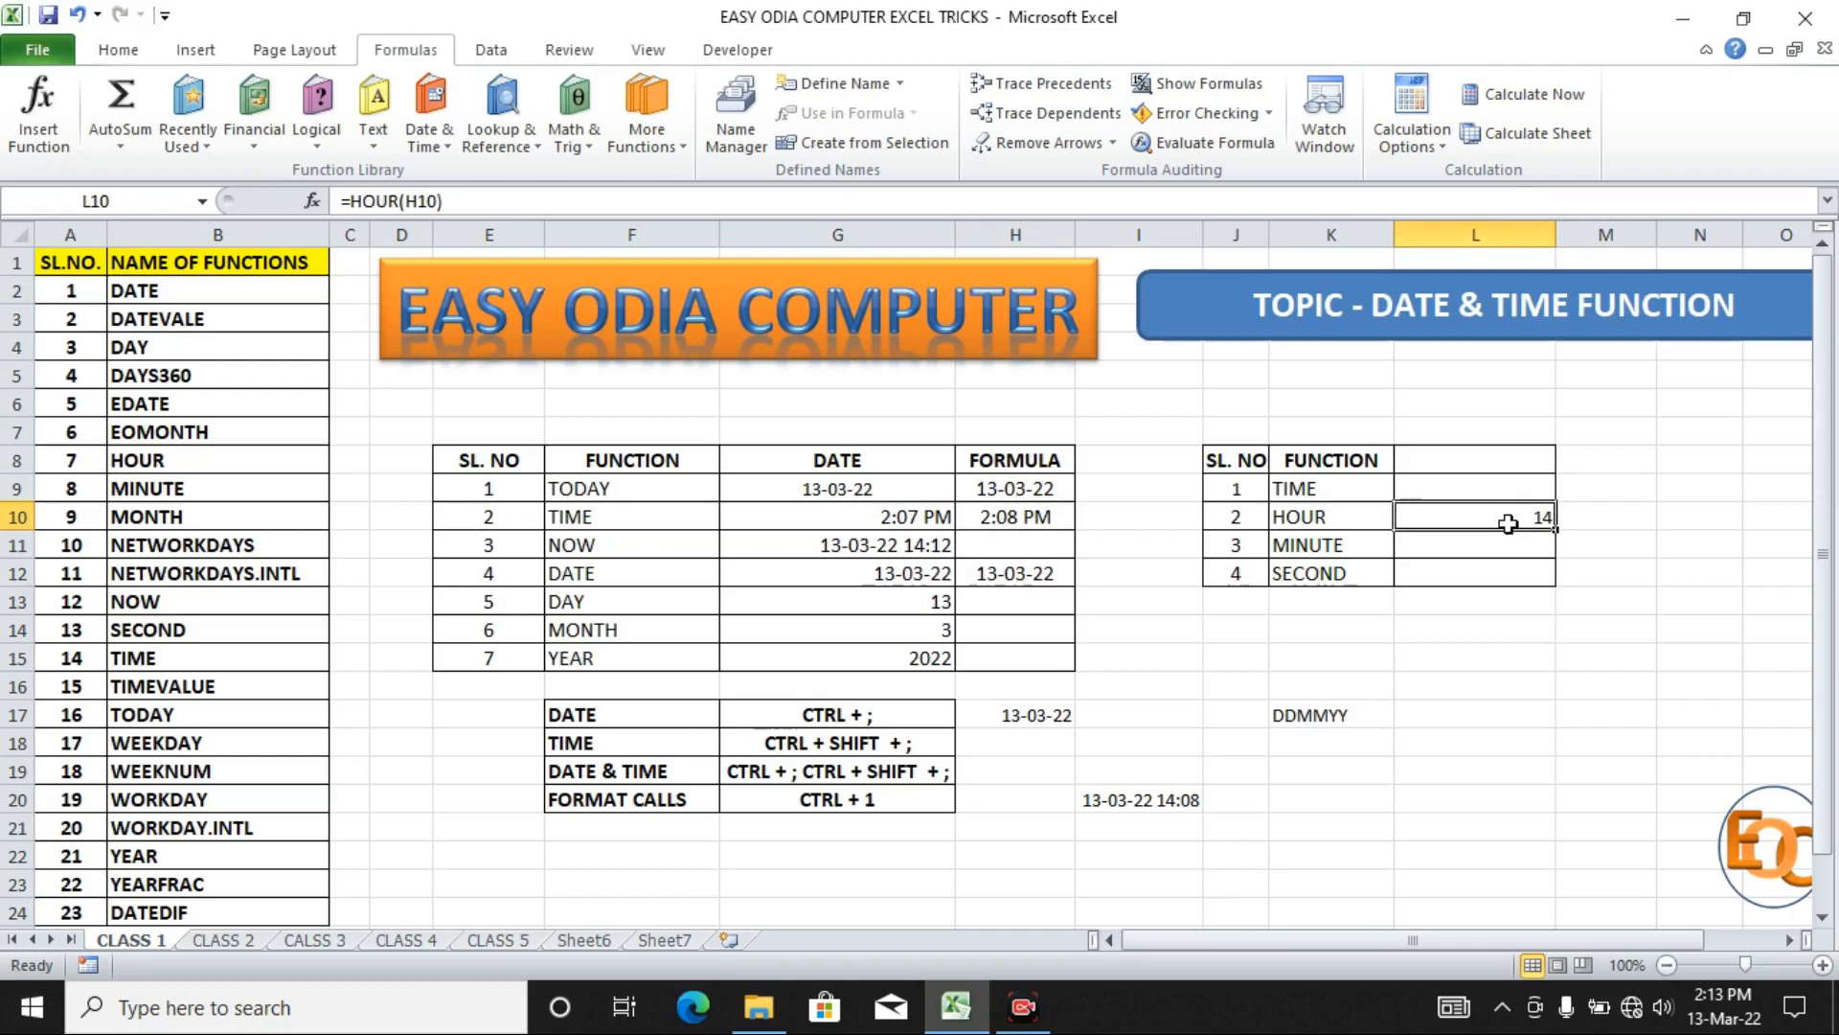
Search Windows for Control Panel and open it.
{"action": "left_click", "coordinate": [285, 1026]}
{"action": "type", "text": "CAN"}
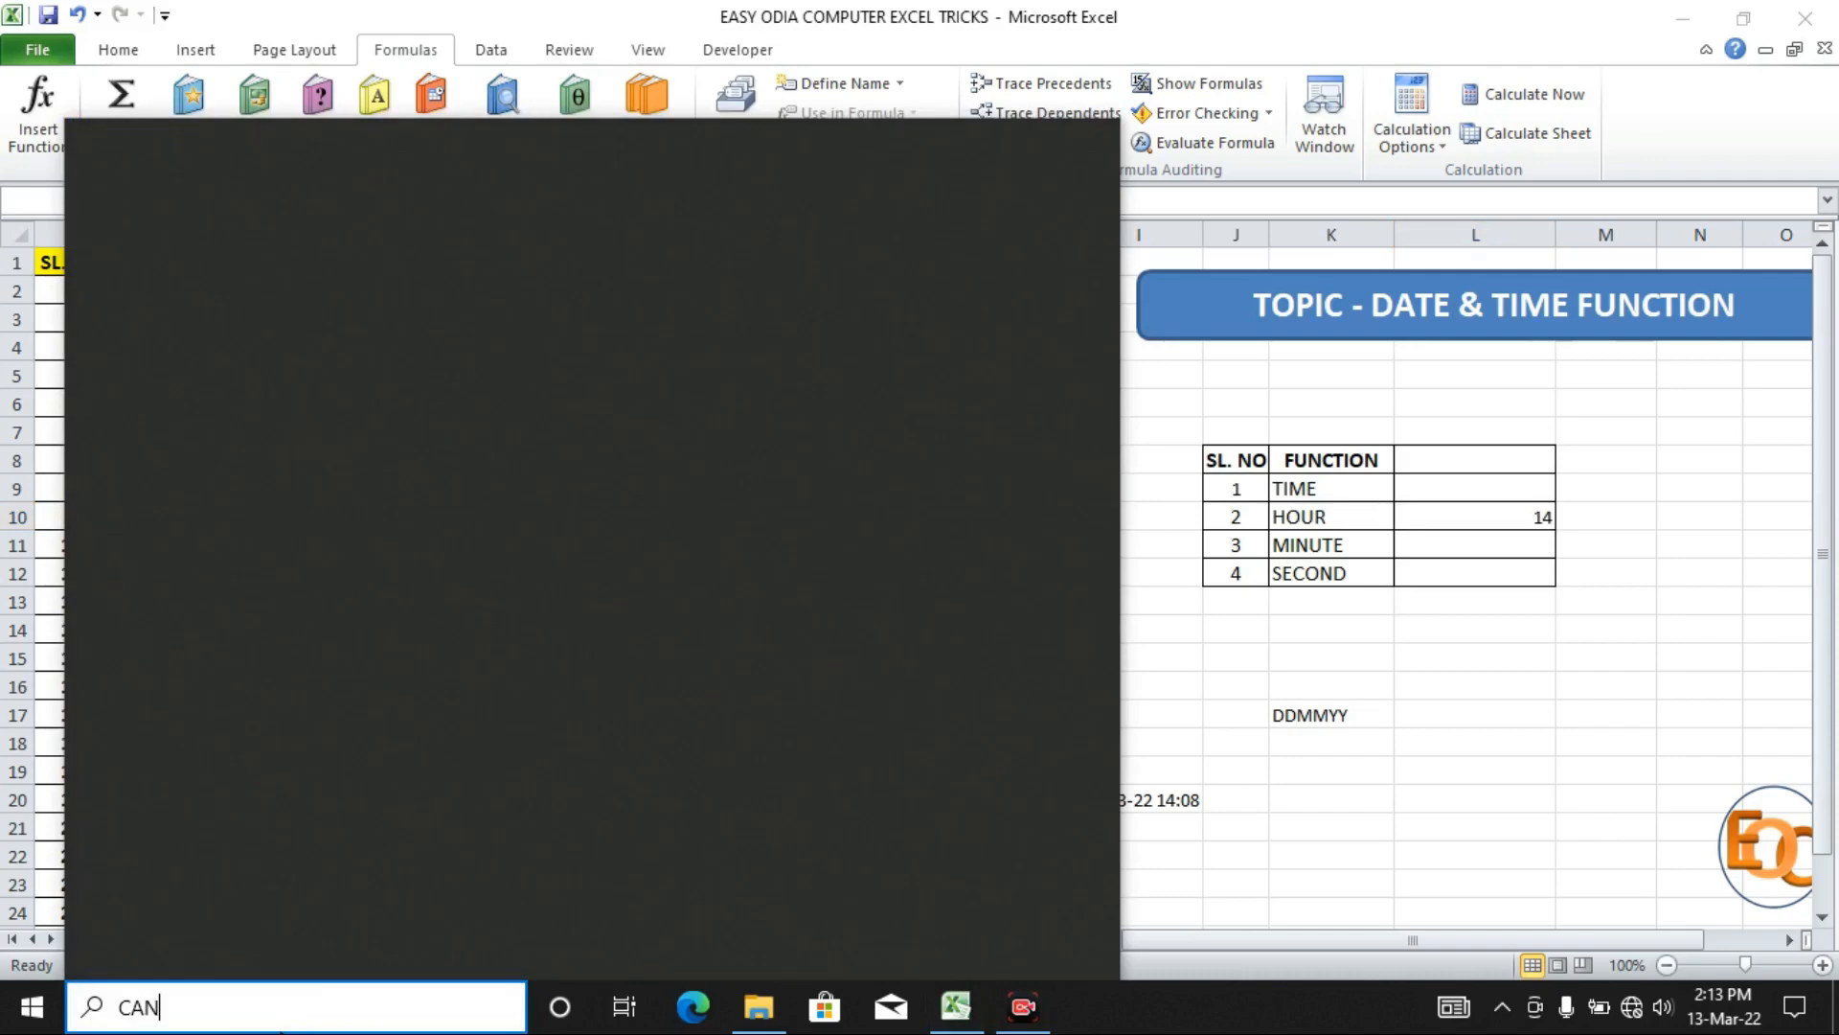
{"action": "key", "text": "Escape"}
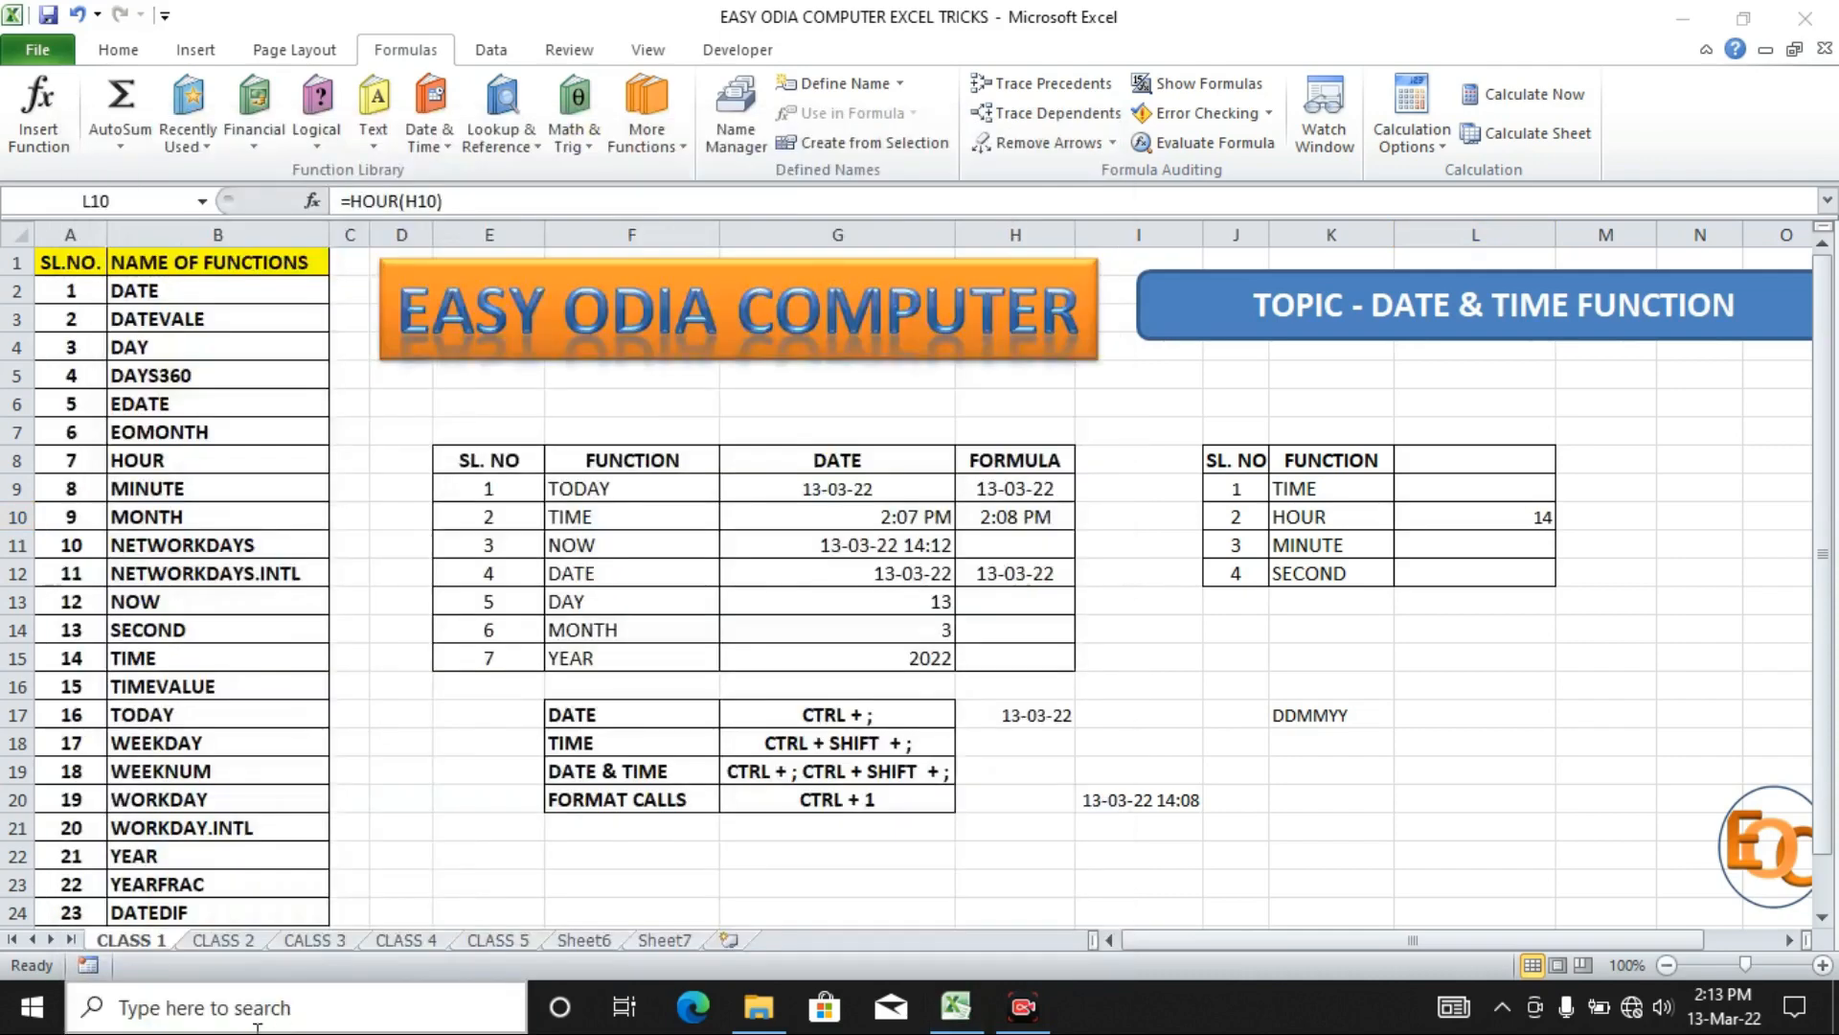
{"action": "left_click", "coordinate": [254, 1030]}
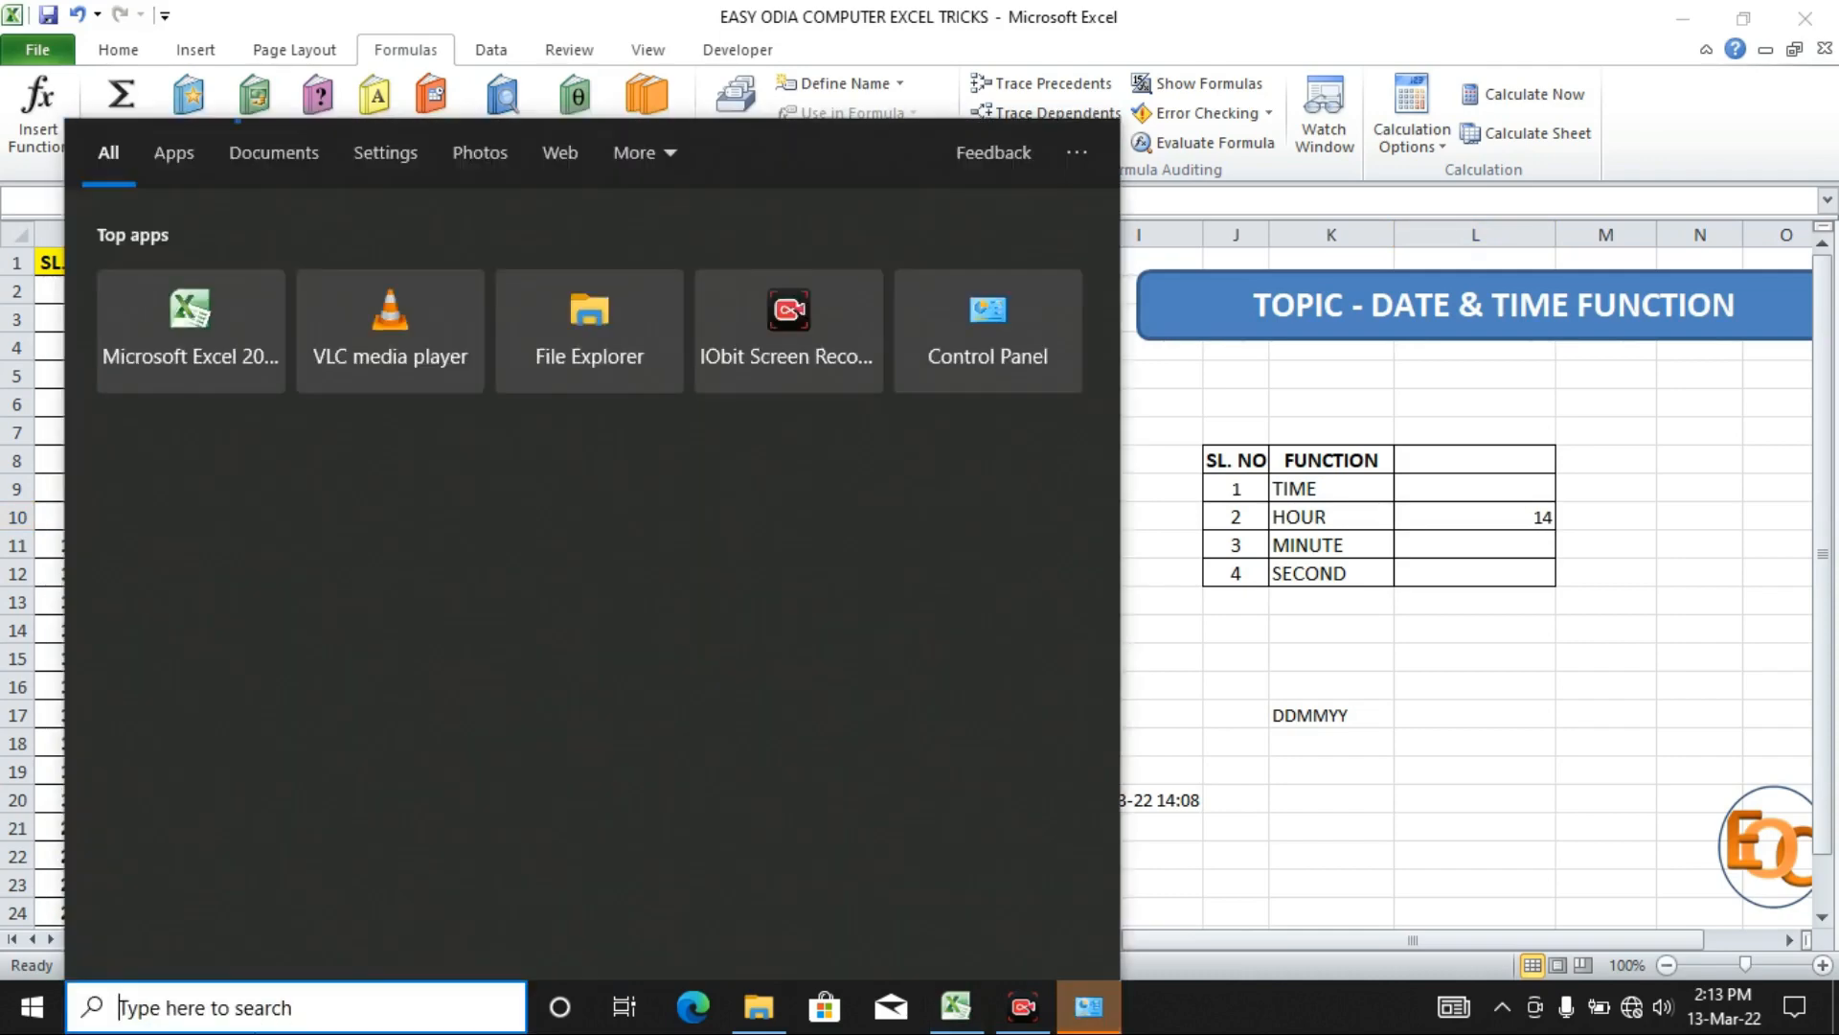
{"action": "type", "text": "CA"}
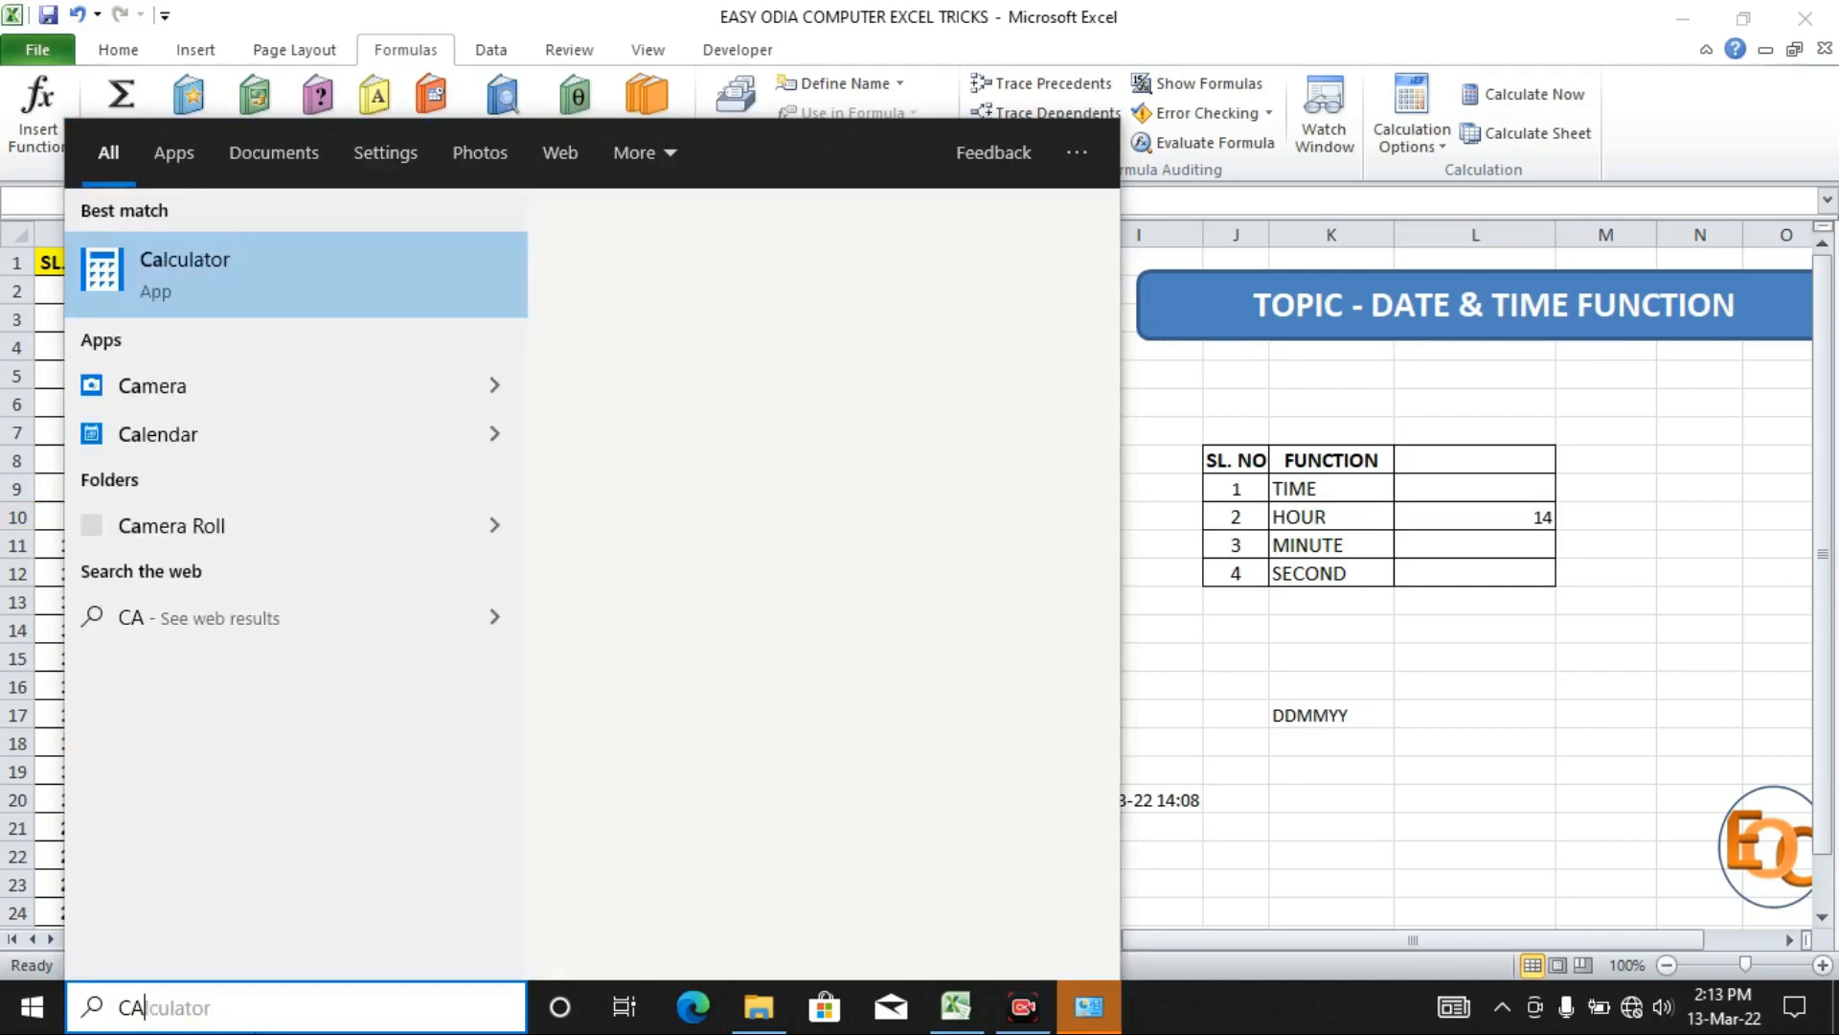
{"action": "key", "text": "BackSpace"}
{"action": "type", "text": "ON"}
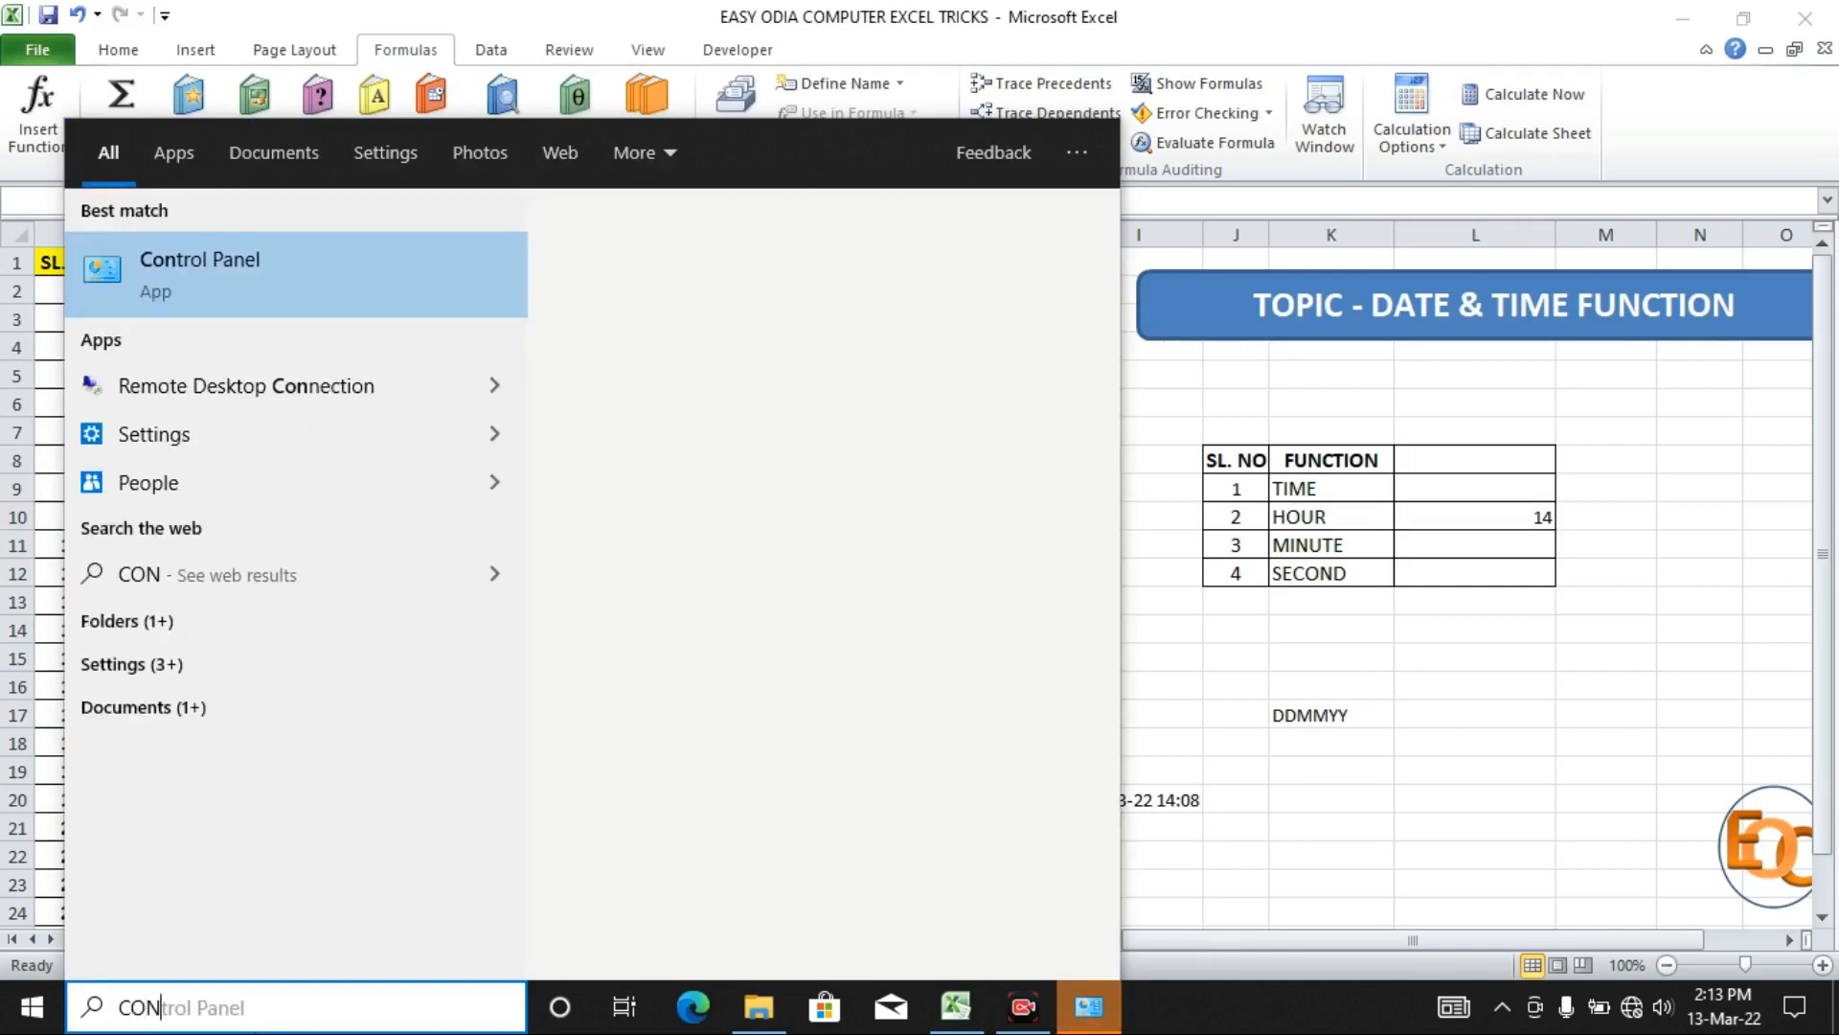
{"action": "key", "text": "Escape"}
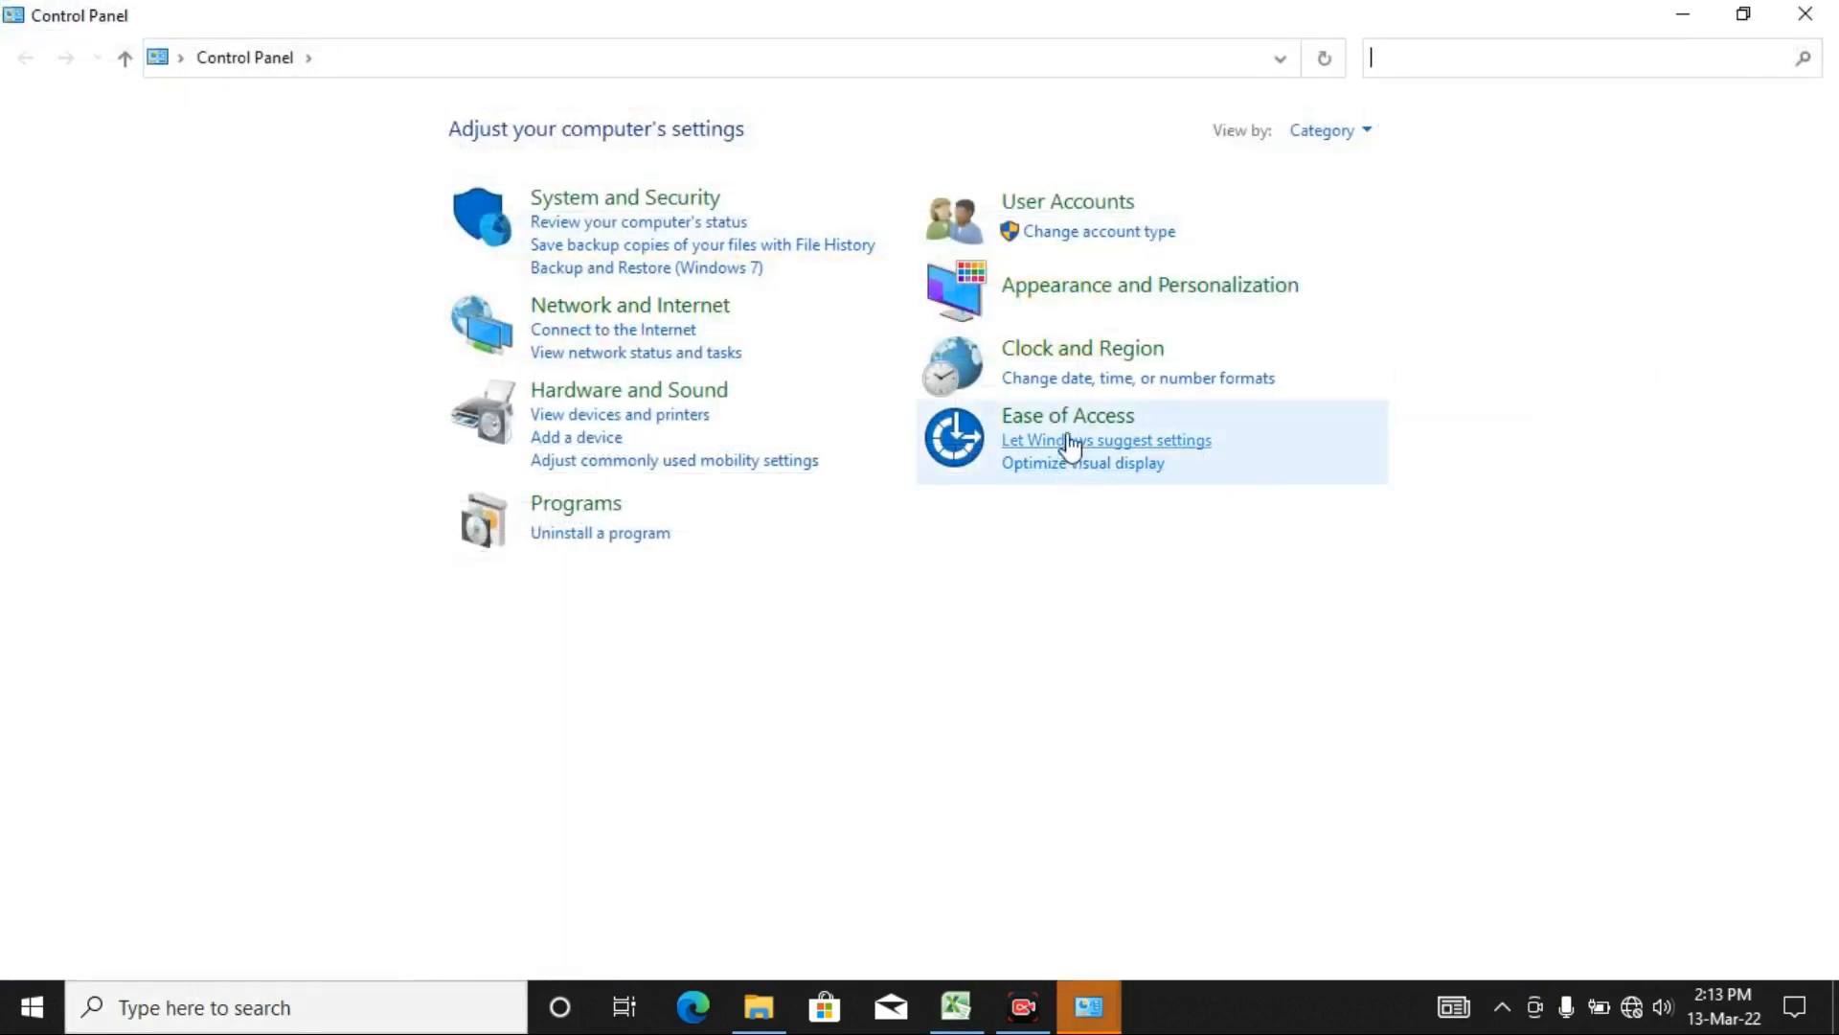
Examine the date and time formats in the Region settings, then cancel and return to the Excel worksheet.
{"action": "left_click", "coordinate": [1122, 394]}
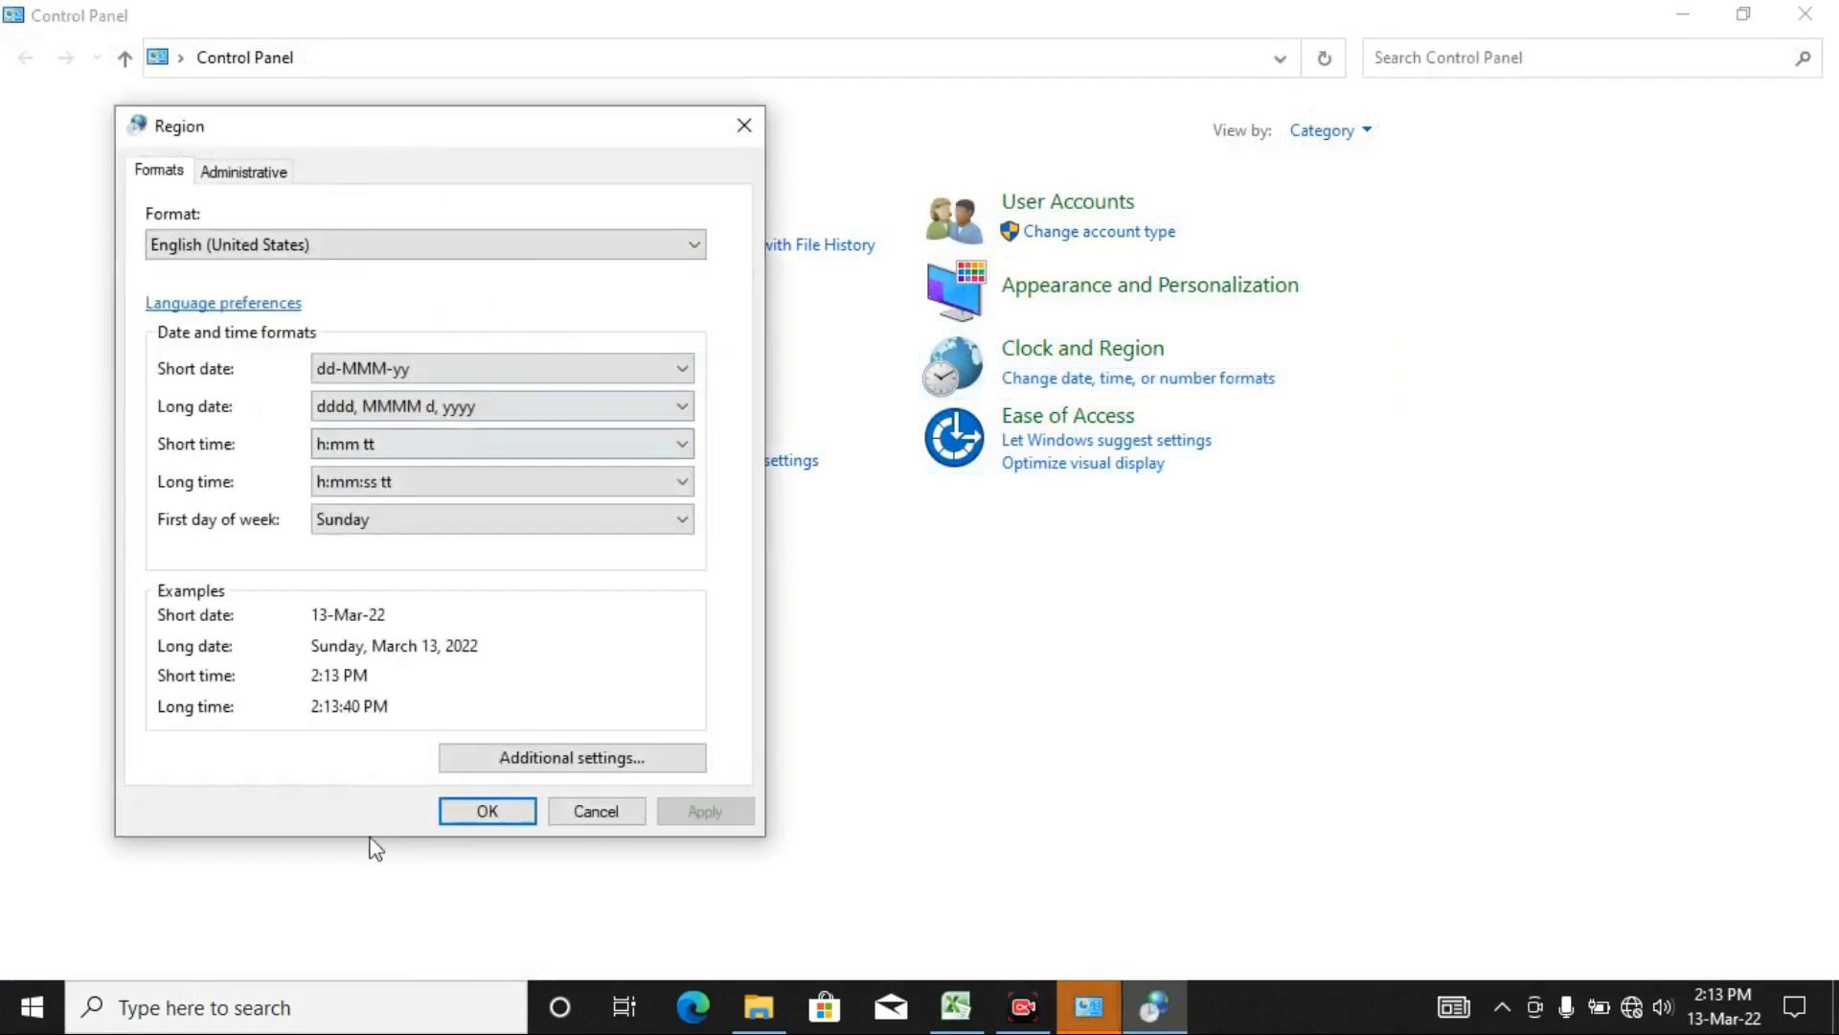
{"action": "left_click", "coordinate": [613, 812]}
{"action": "left_click", "coordinate": [1806, 15]}
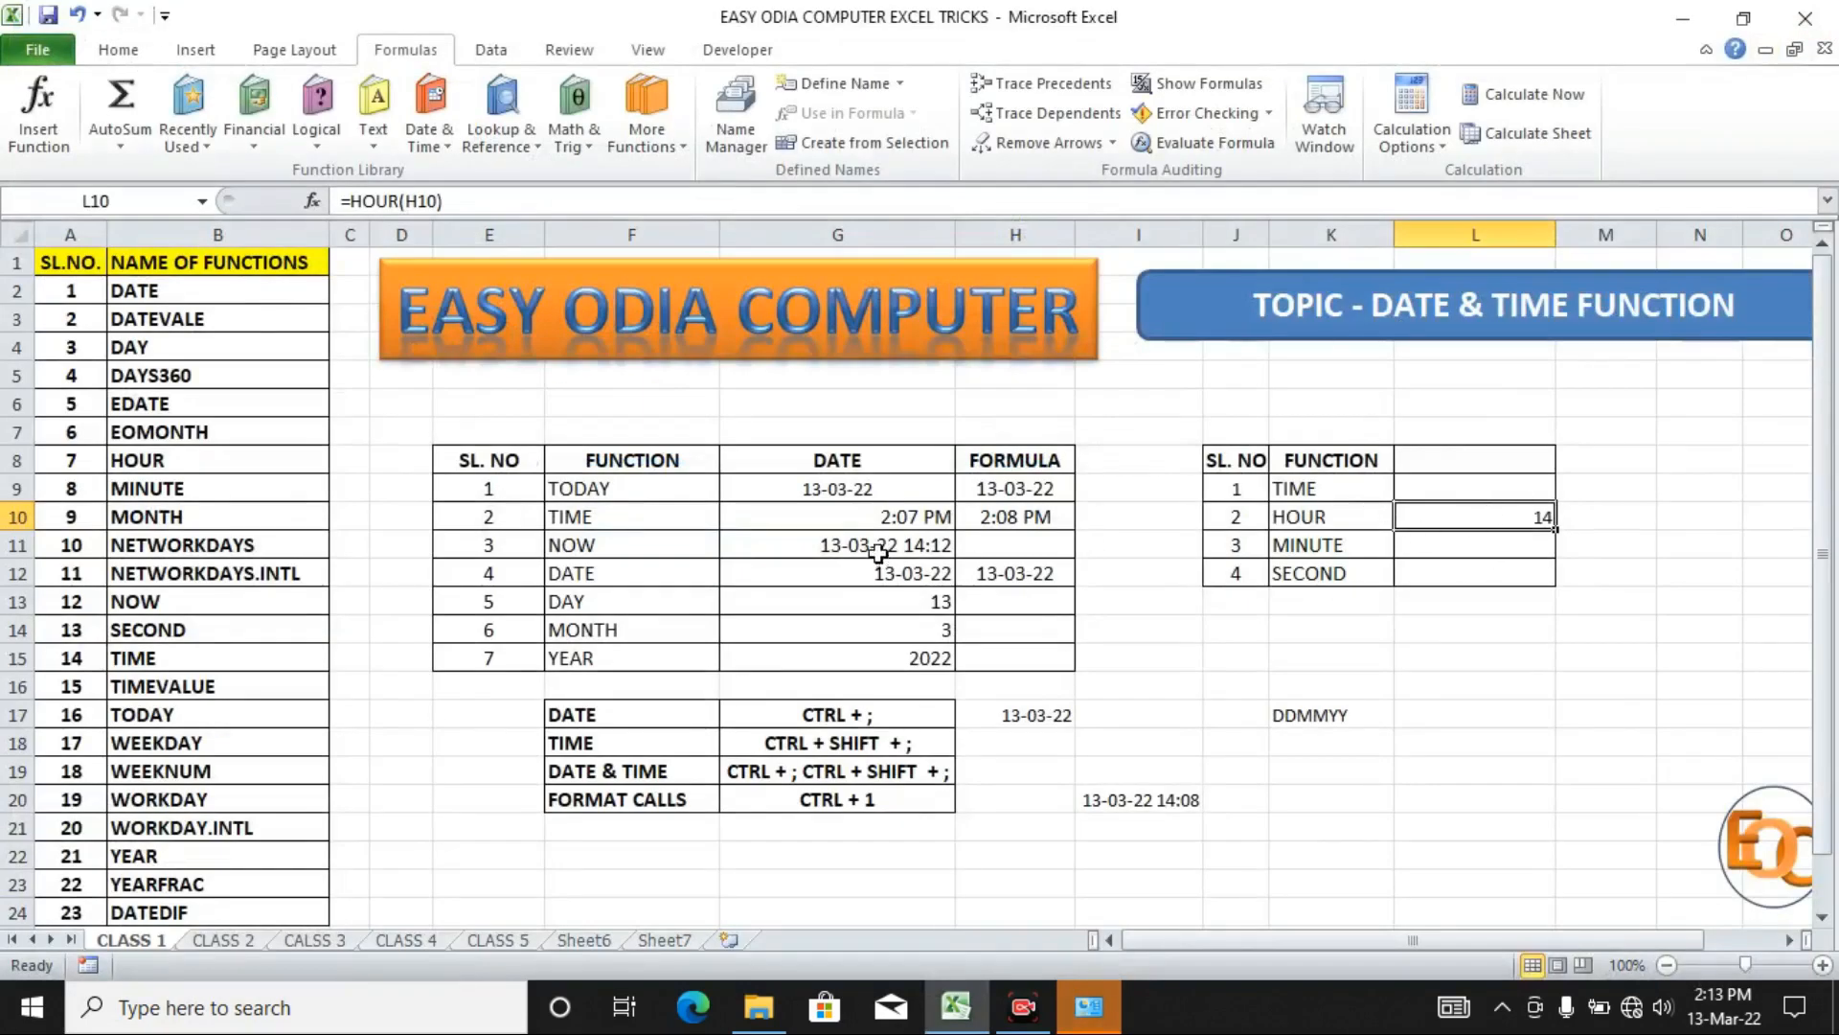
Enter the formula =MINUTE(H10) in the MINUTE row of the second practice table (L11).
{"action": "left_click", "coordinate": [1489, 540]}
{"action": "type", "text": "="}
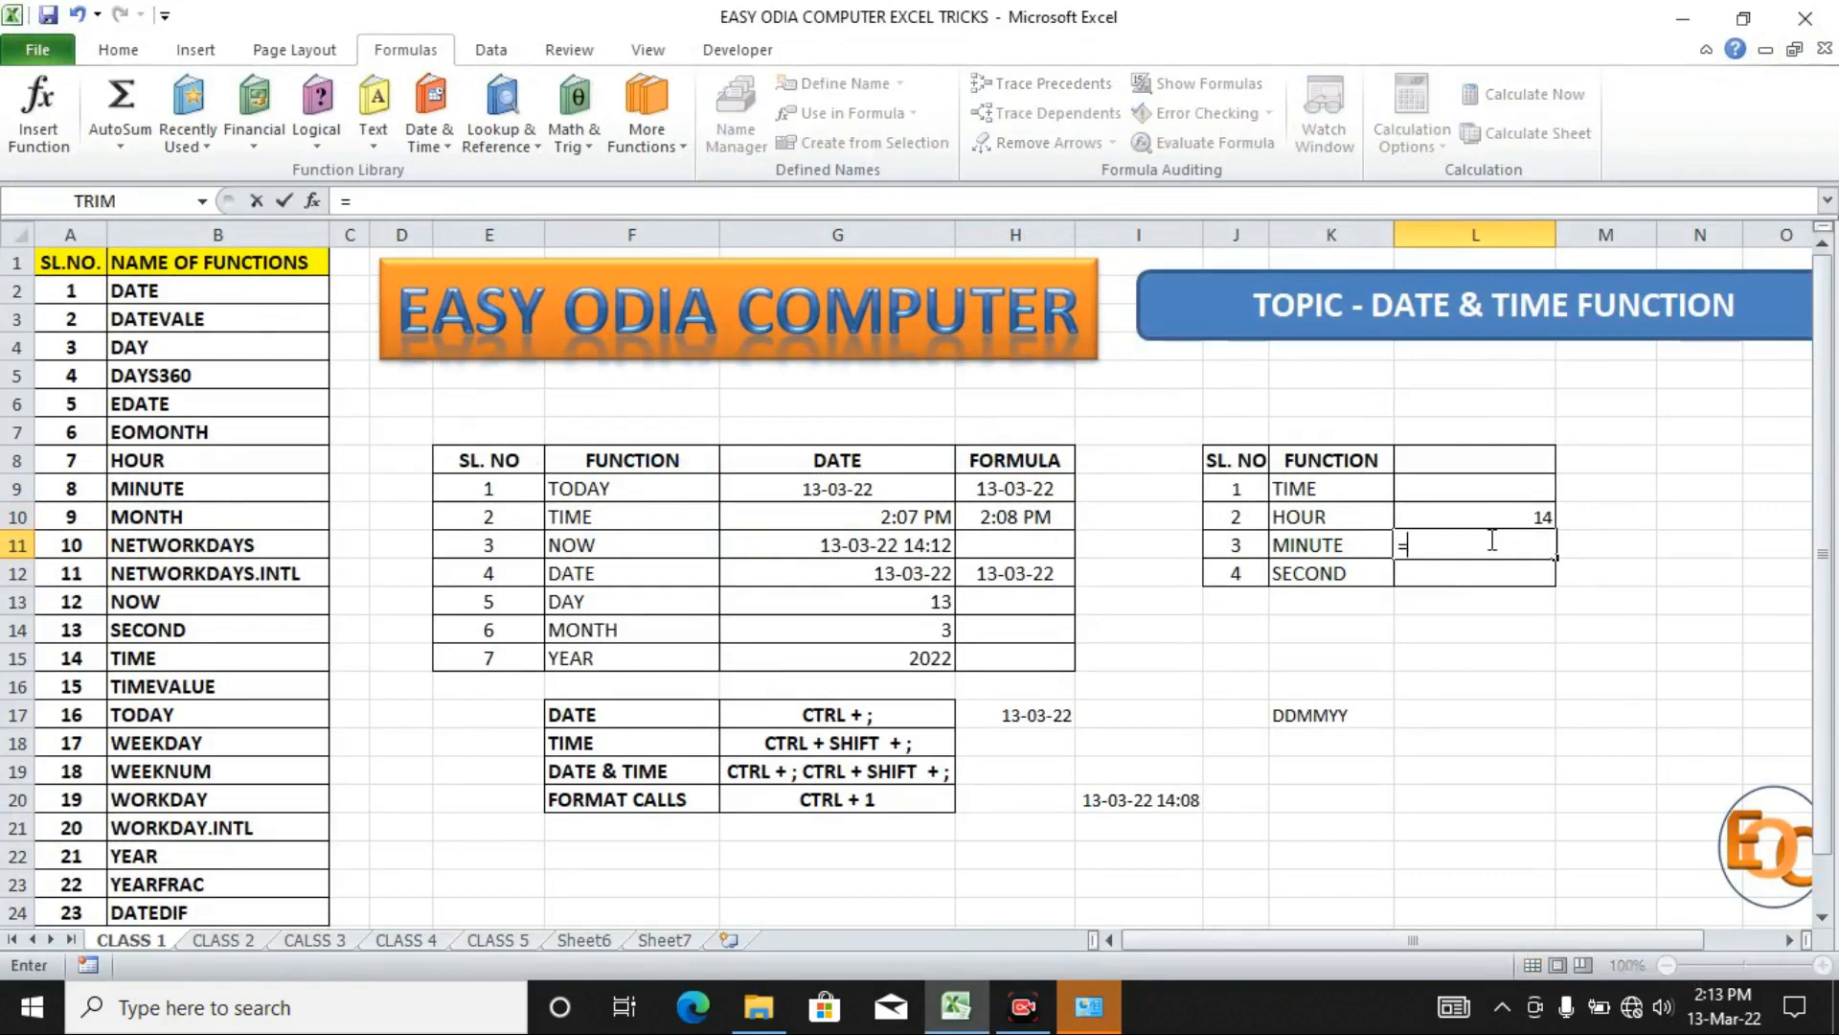
{"action": "type", "text": "MINU"}
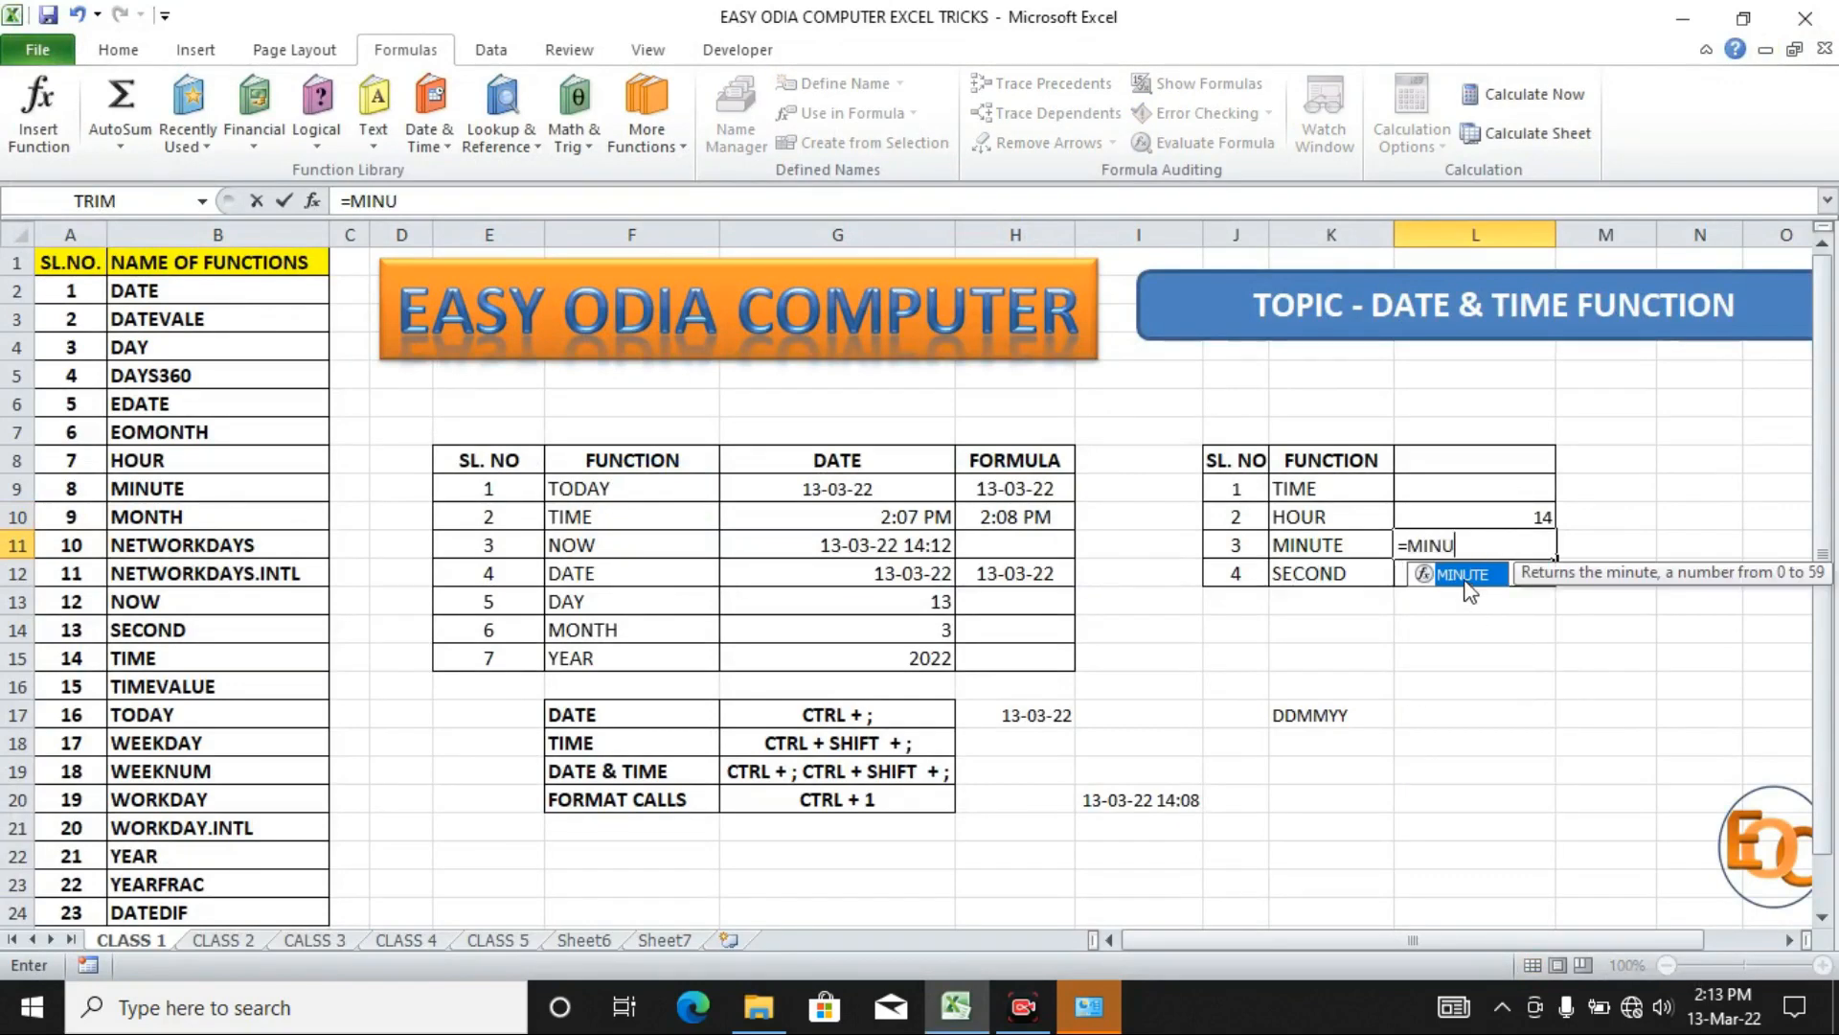
{"action": "double_click", "coordinate": [1462, 575]}
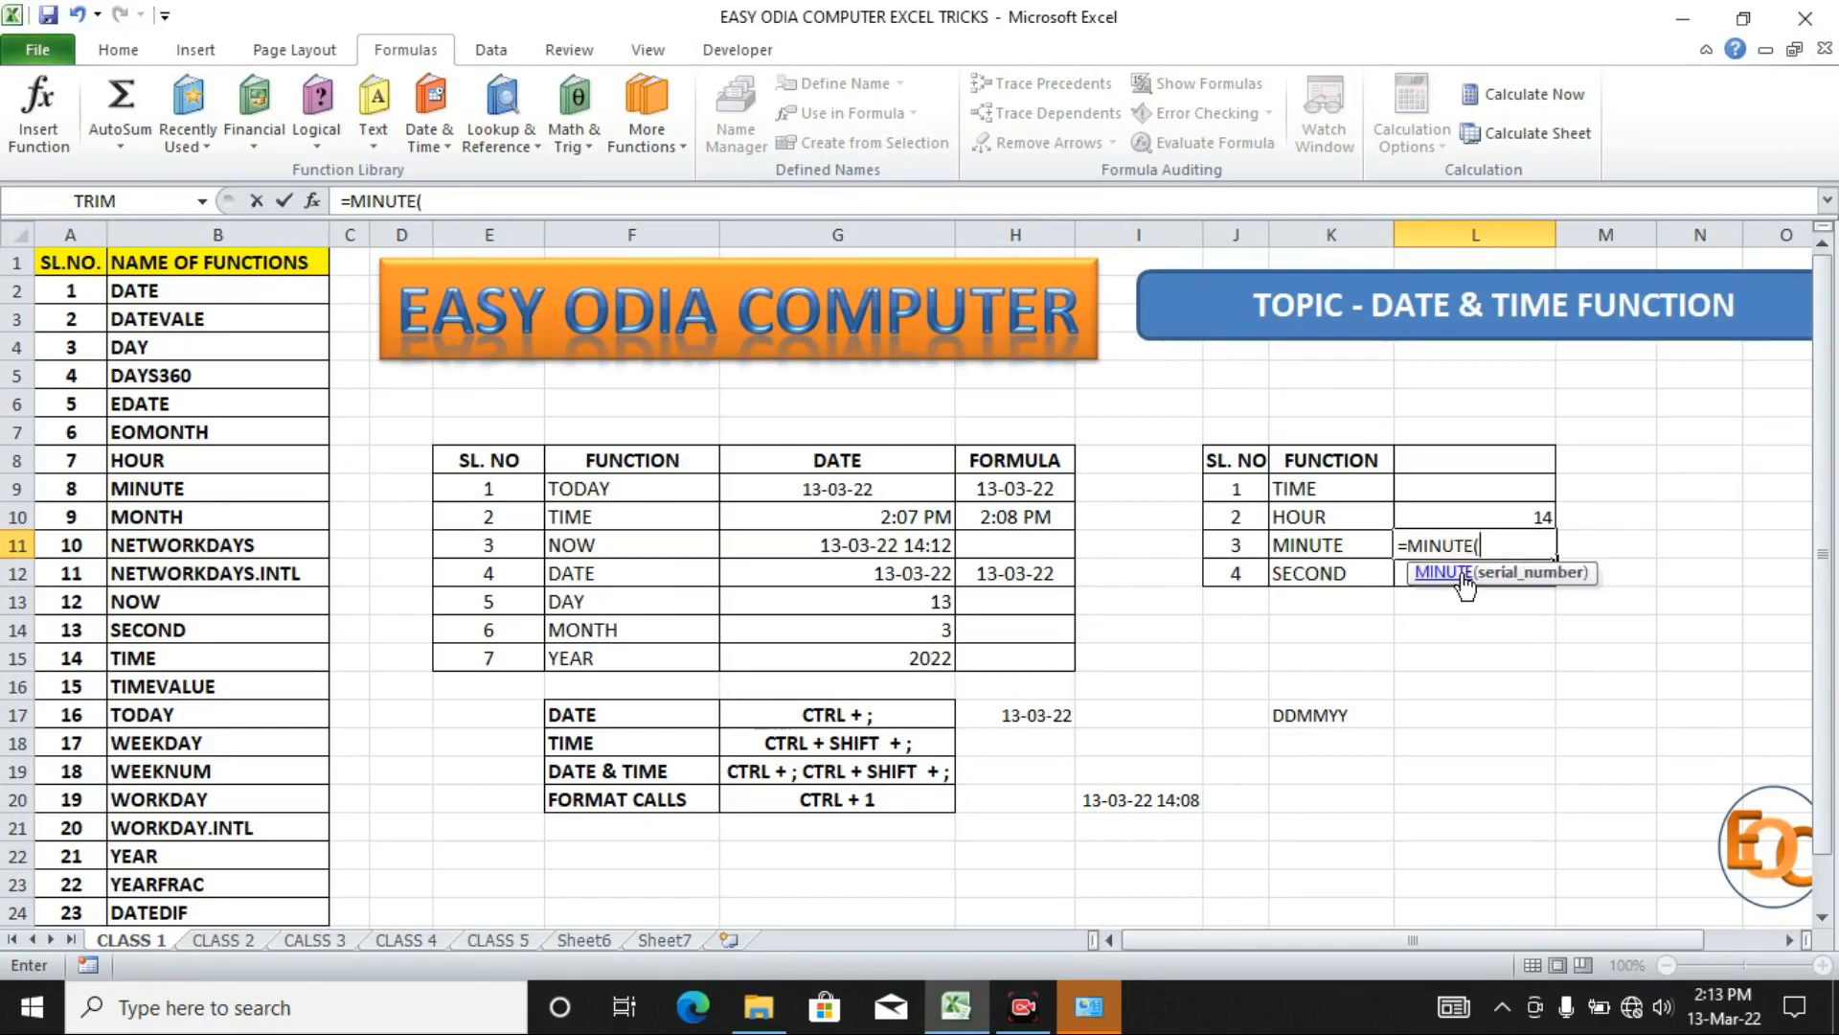
{"action": "left_click", "coordinate": [1015, 519]}
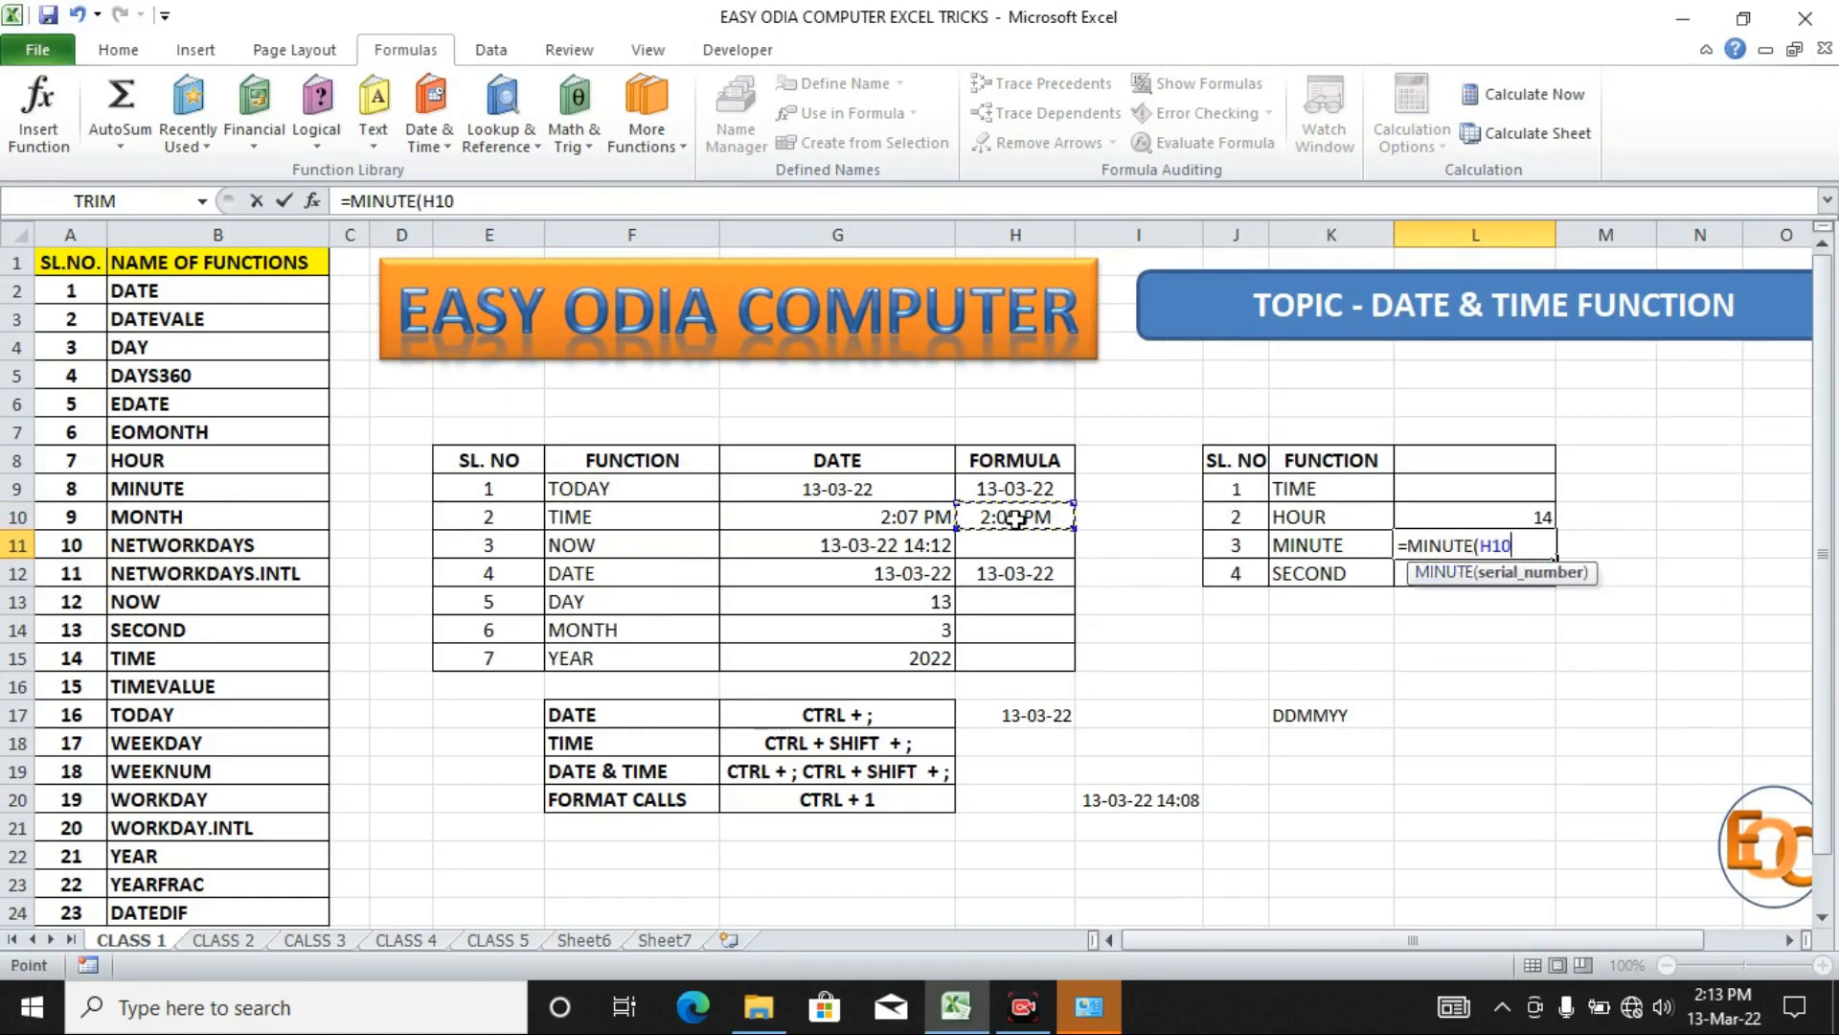
{"action": "type", "text": ")"}
{"action": "key", "text": "Return"}
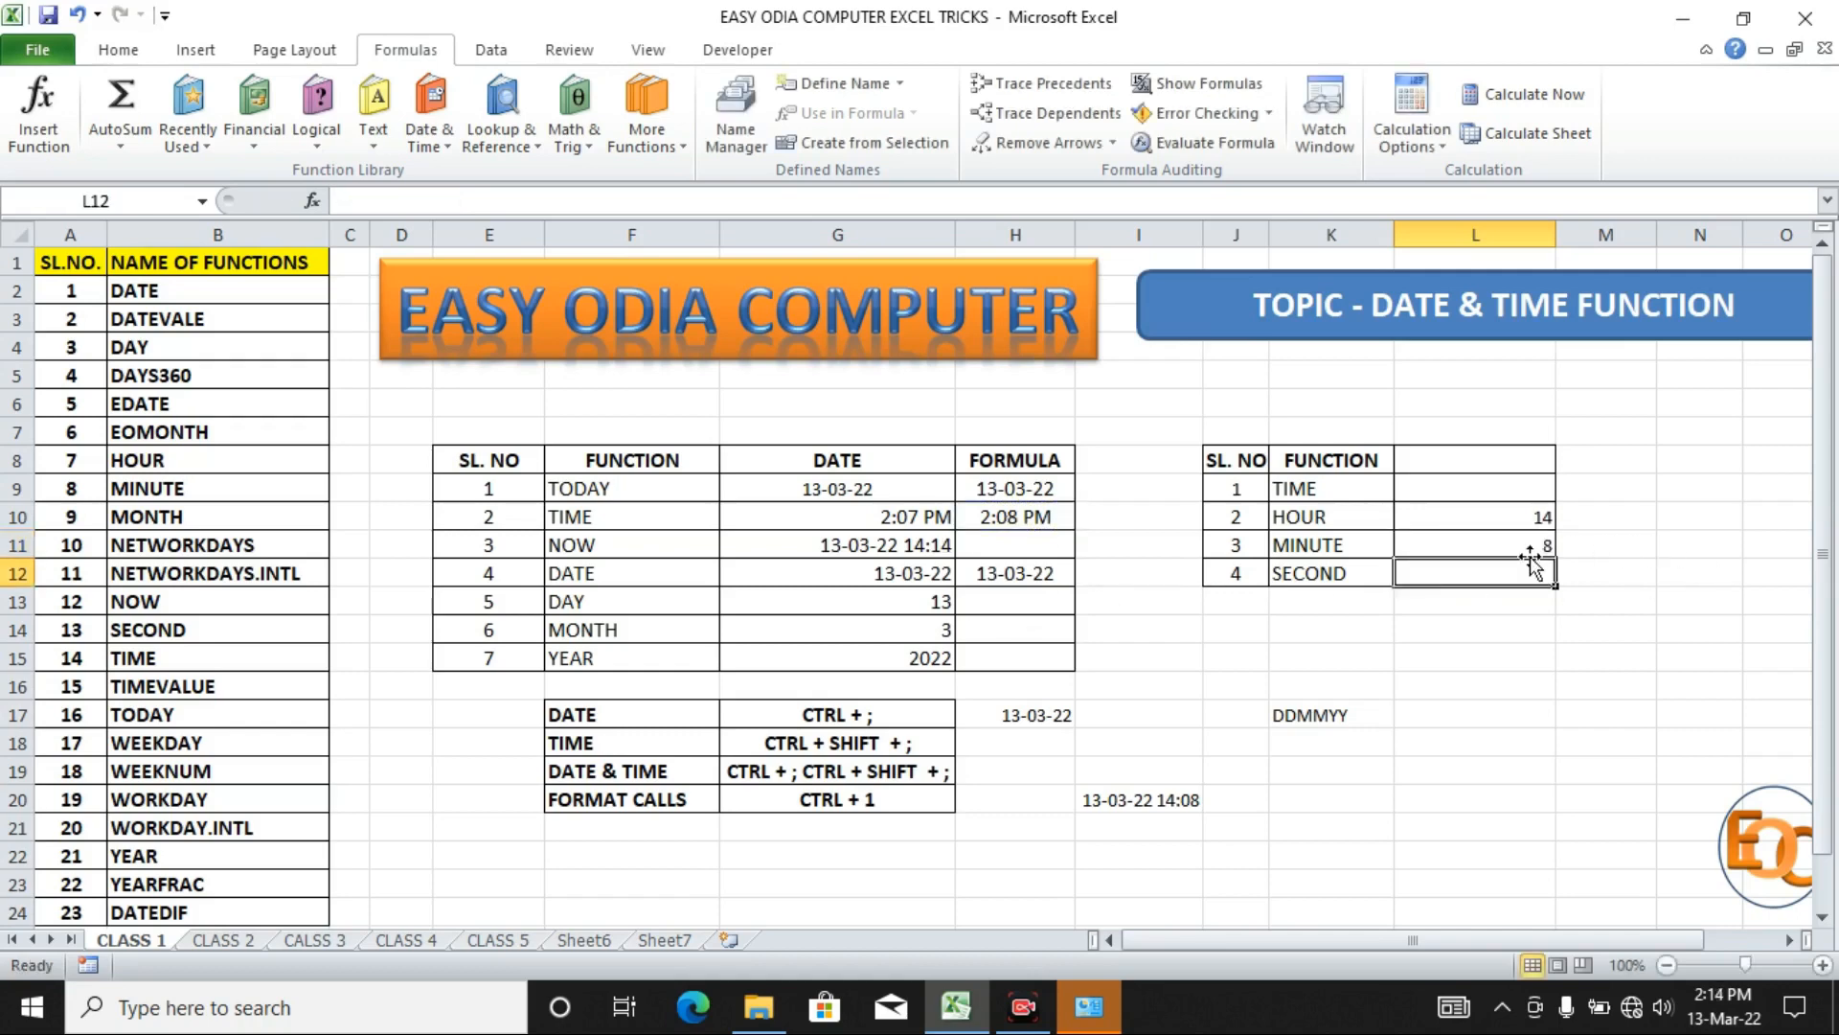
Enter the formula =SECOND(H10) in the SECOND row of the second practice table (L12).
{"action": "type", "text": "="}
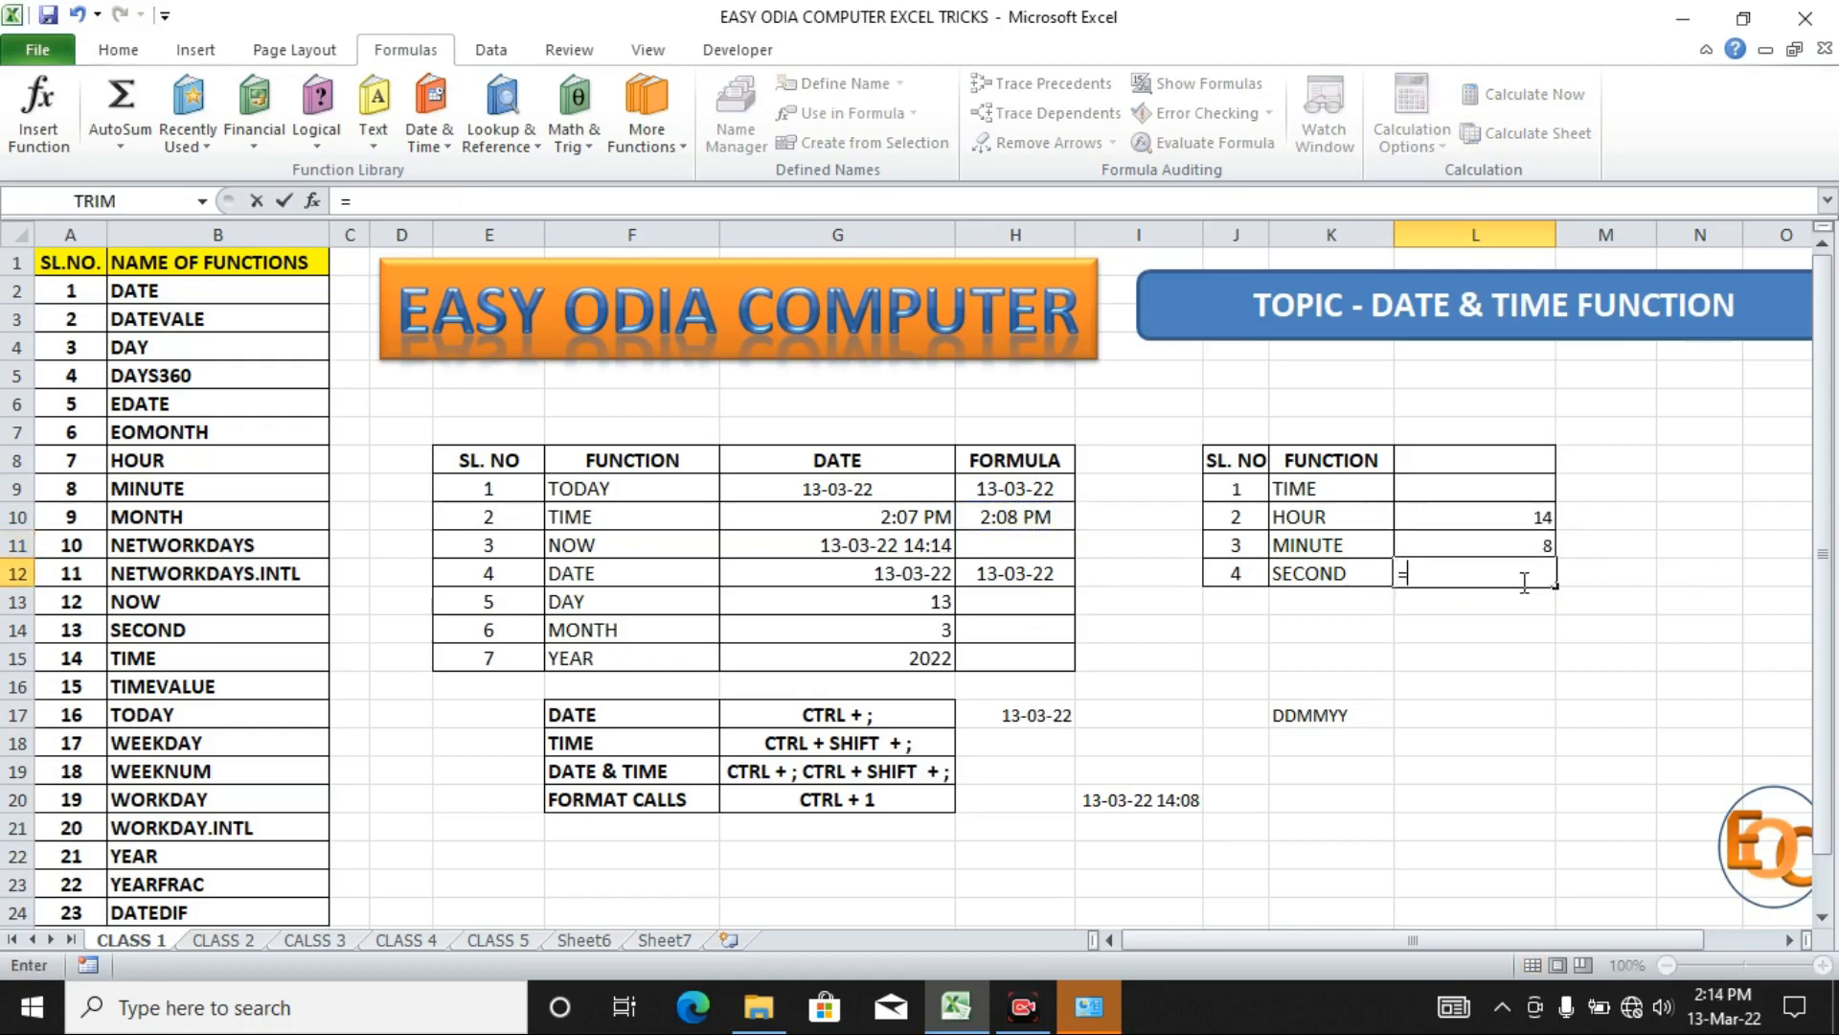
{"action": "type", "text": "SECO"}
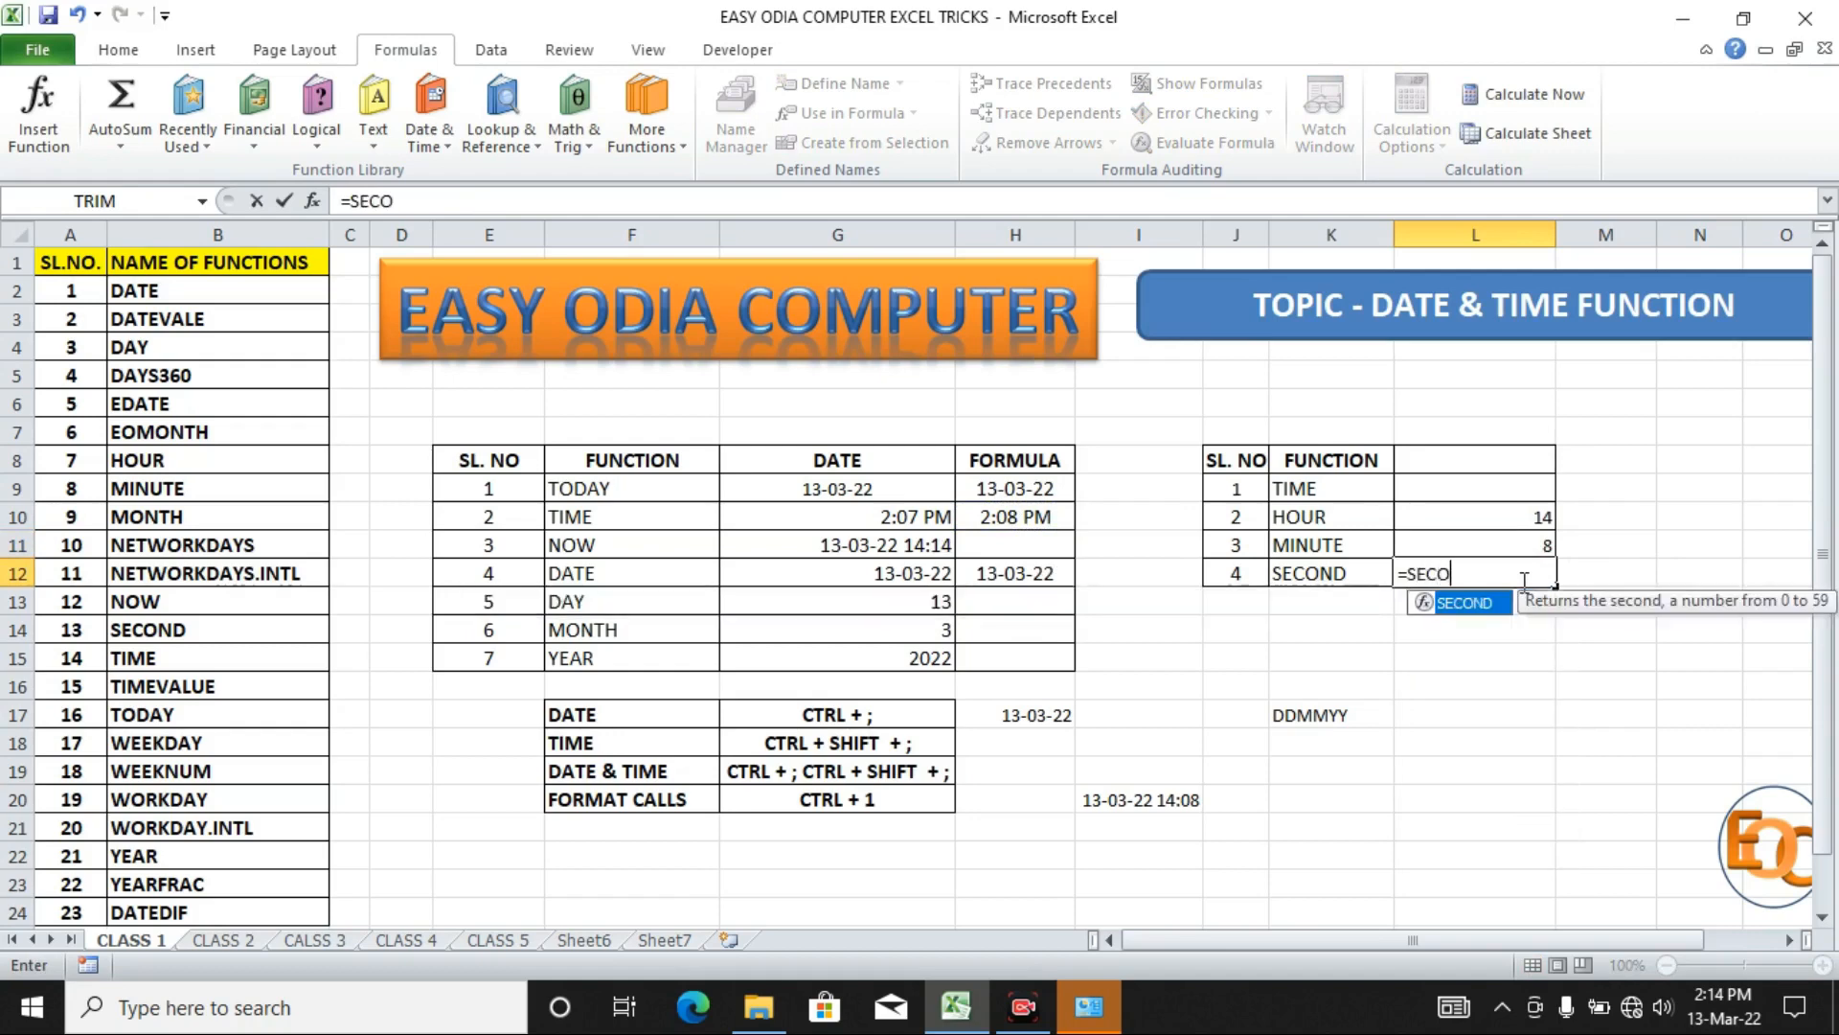
{"action": "key", "text": "Tab"}
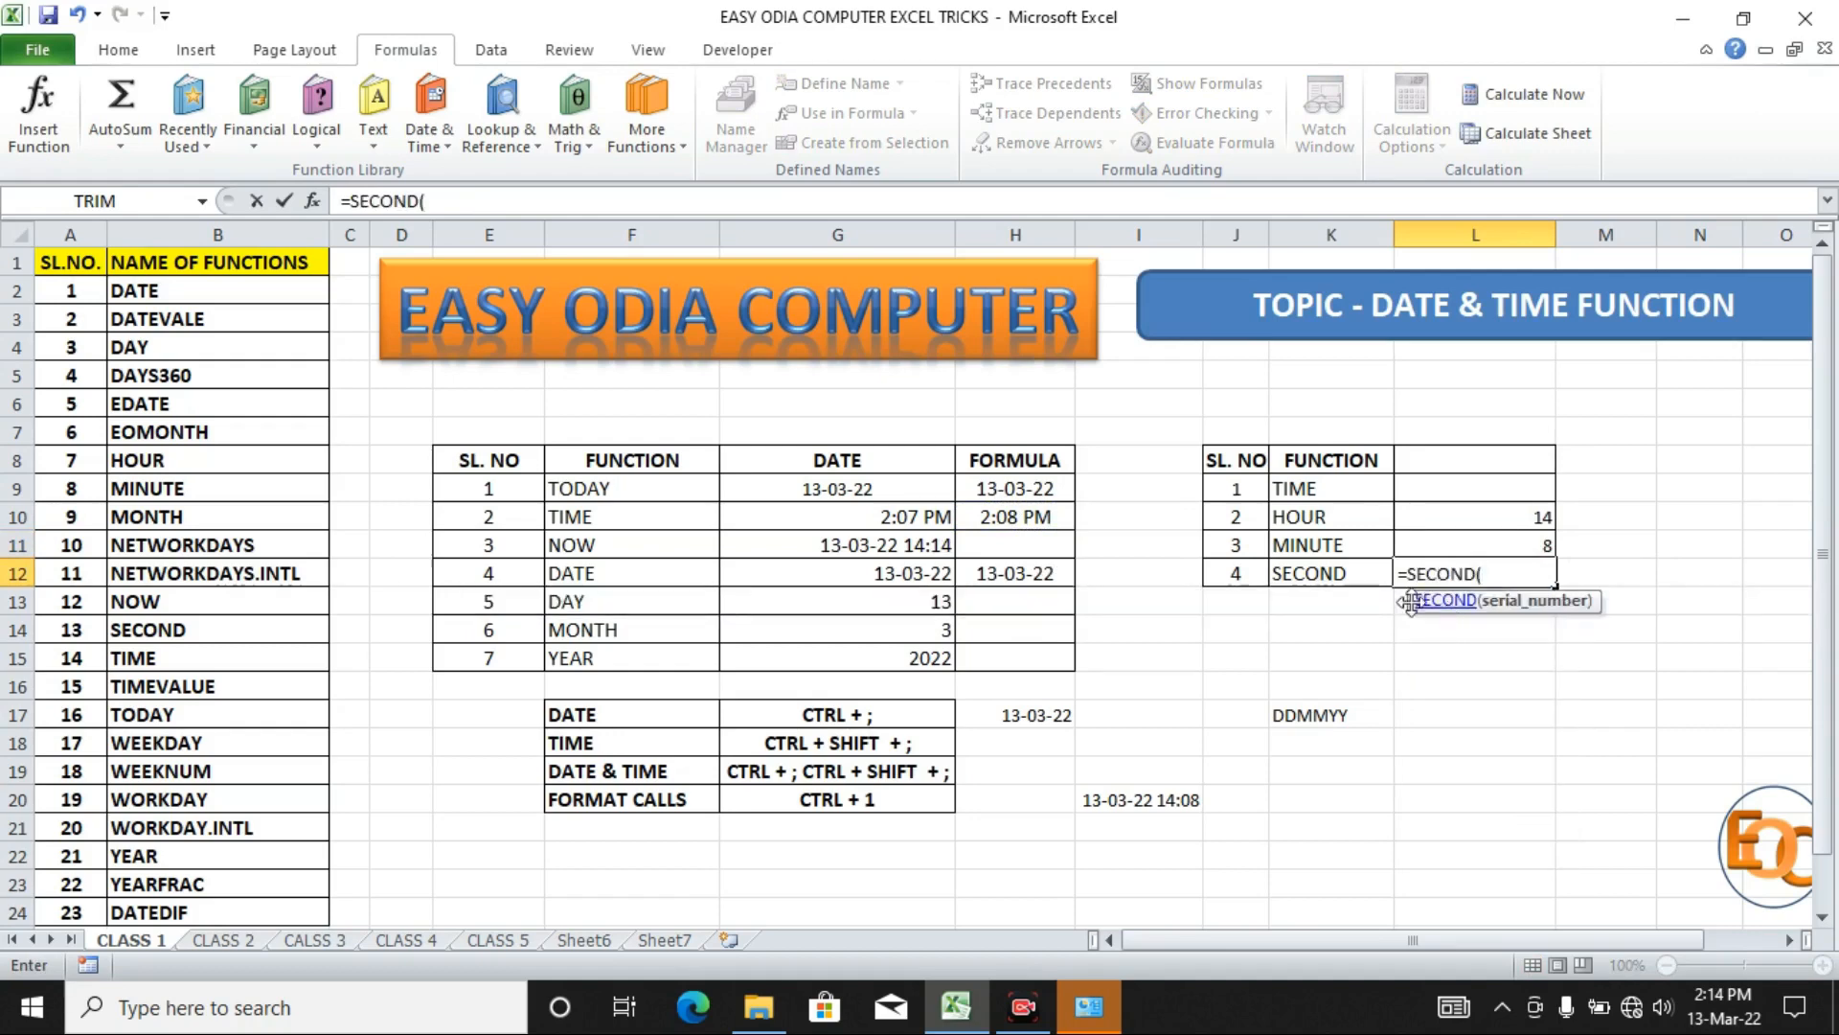
{"action": "left_click", "coordinate": [1037, 517]}
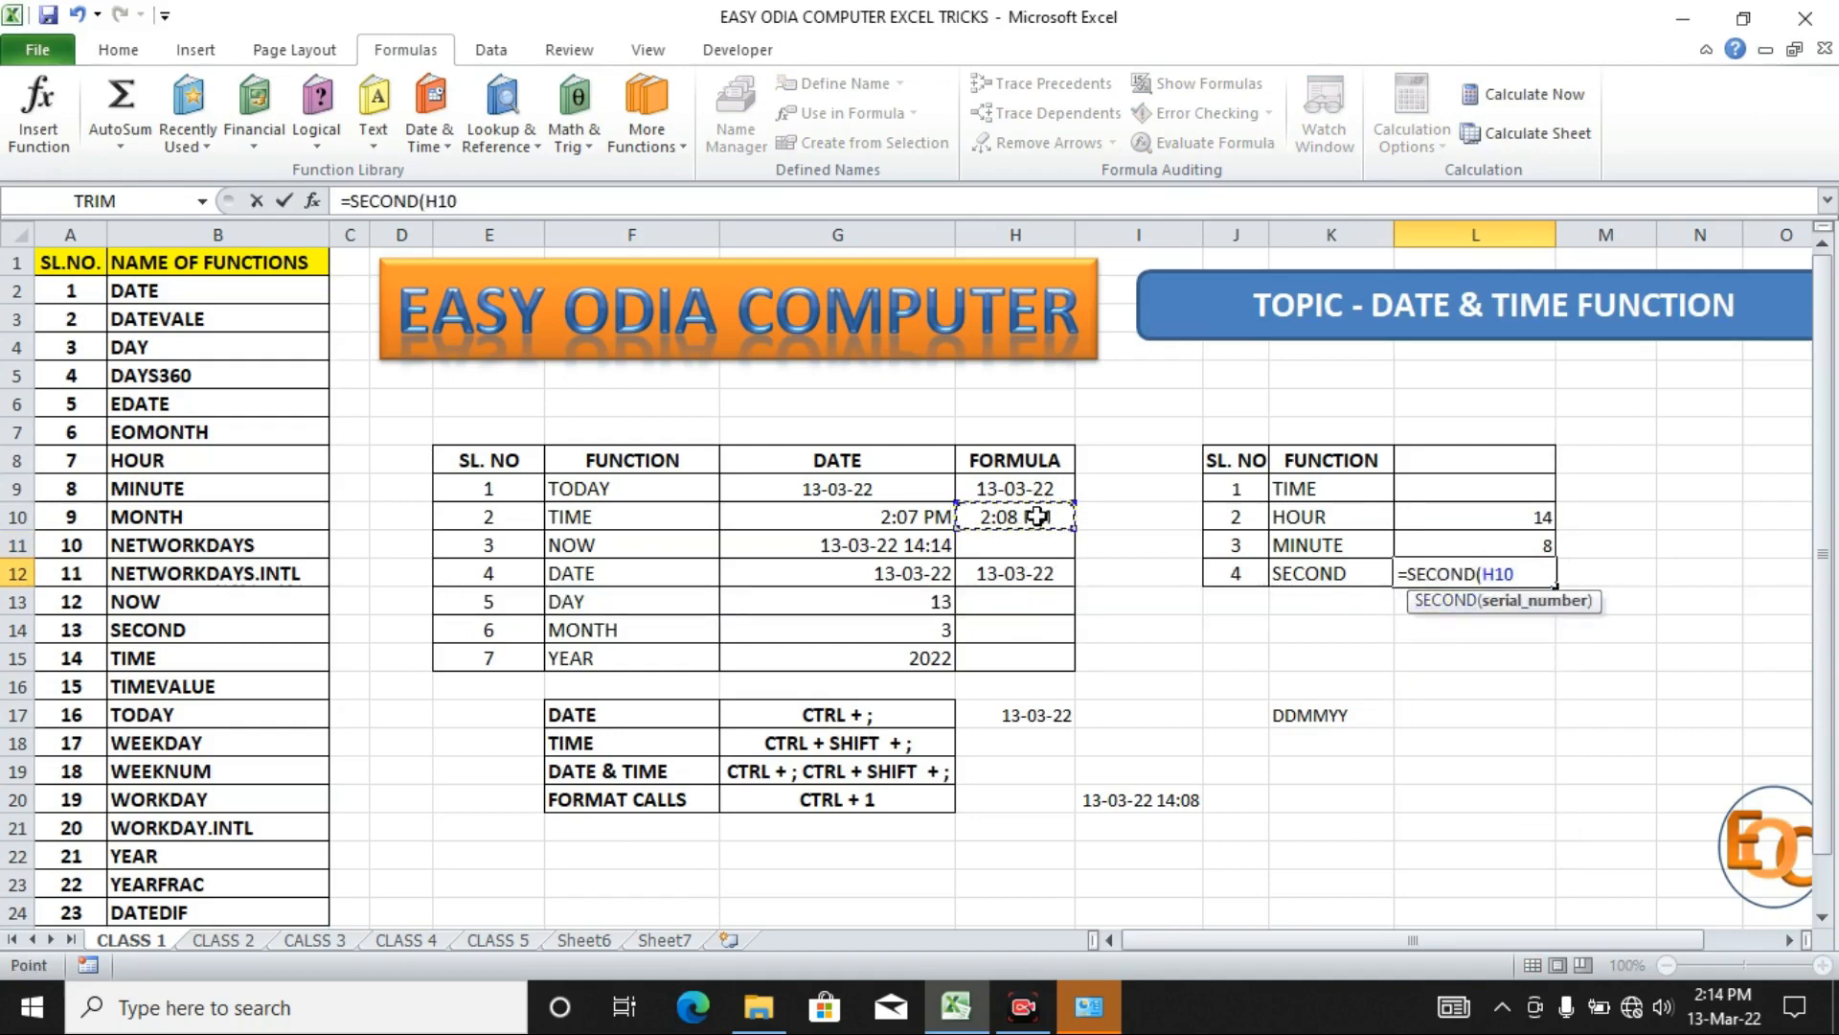
{"action": "type", "text": ")"}
{"action": "key", "text": "Return"}
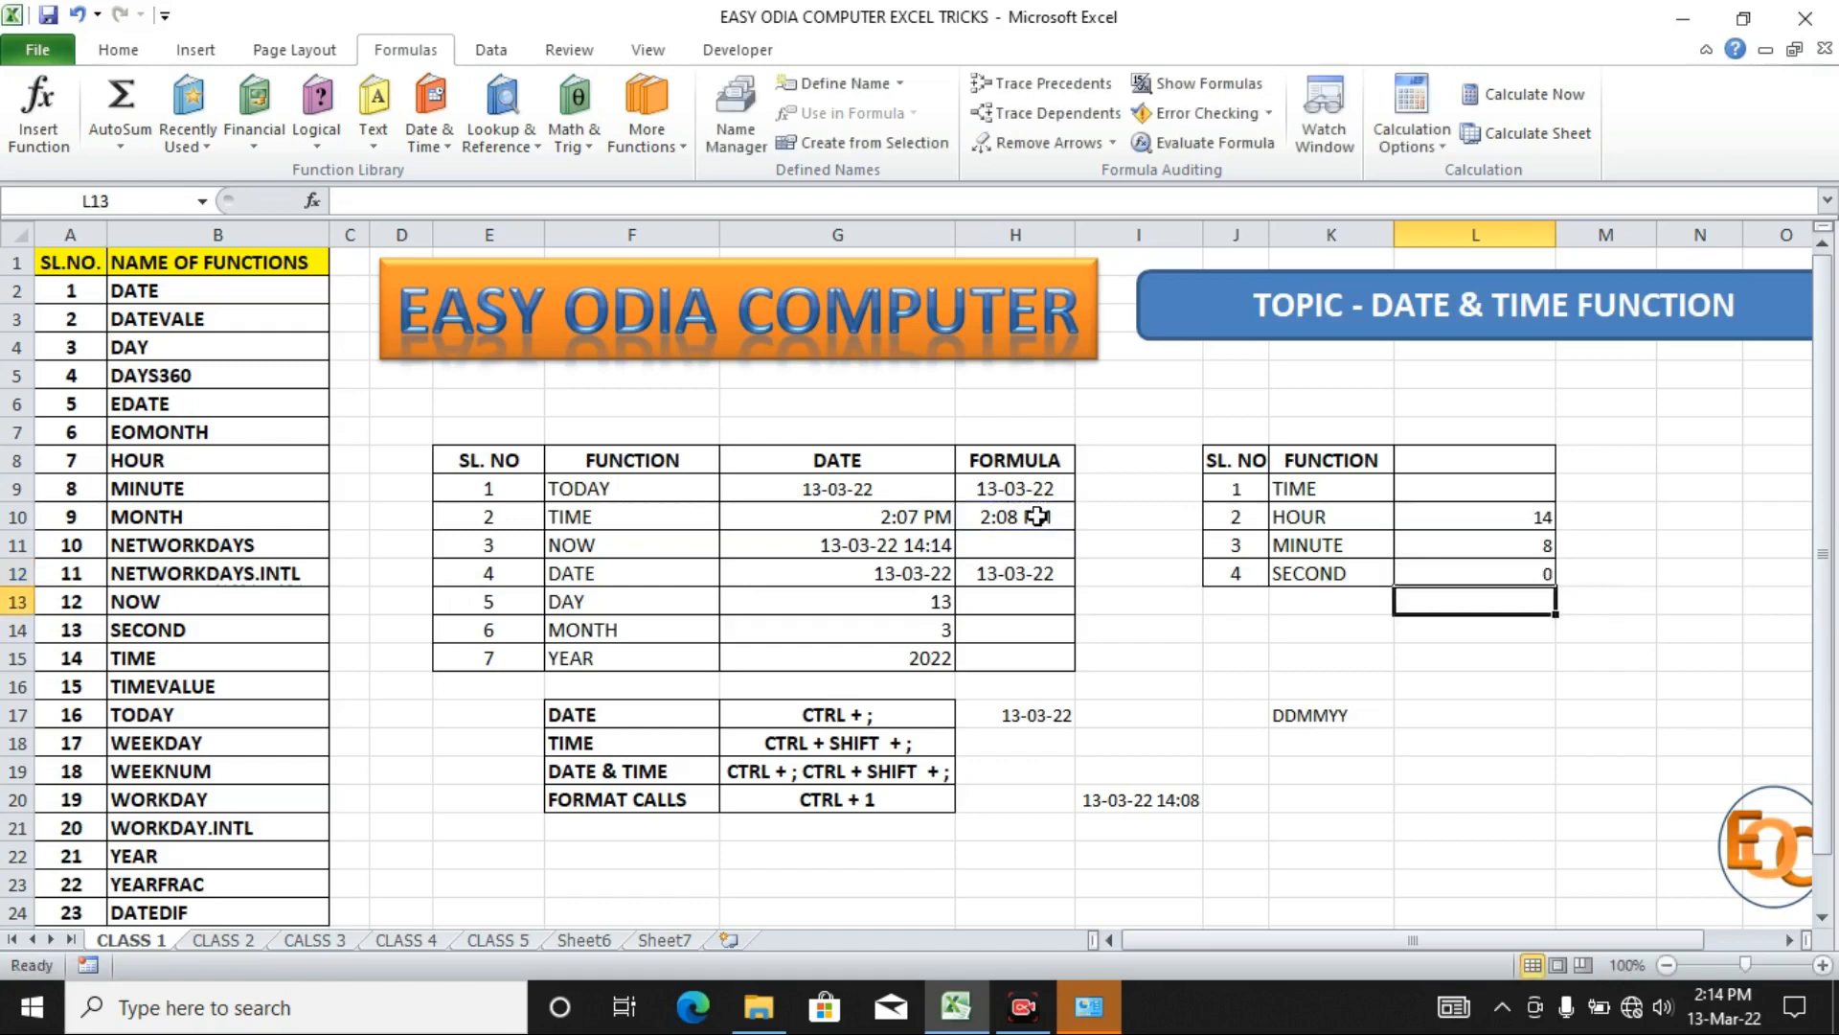
Enter the formula =TIME(L10,L11,L12) in the TIME row of the second practice table (L9).
{"action": "left_click", "coordinate": [1014, 488]}
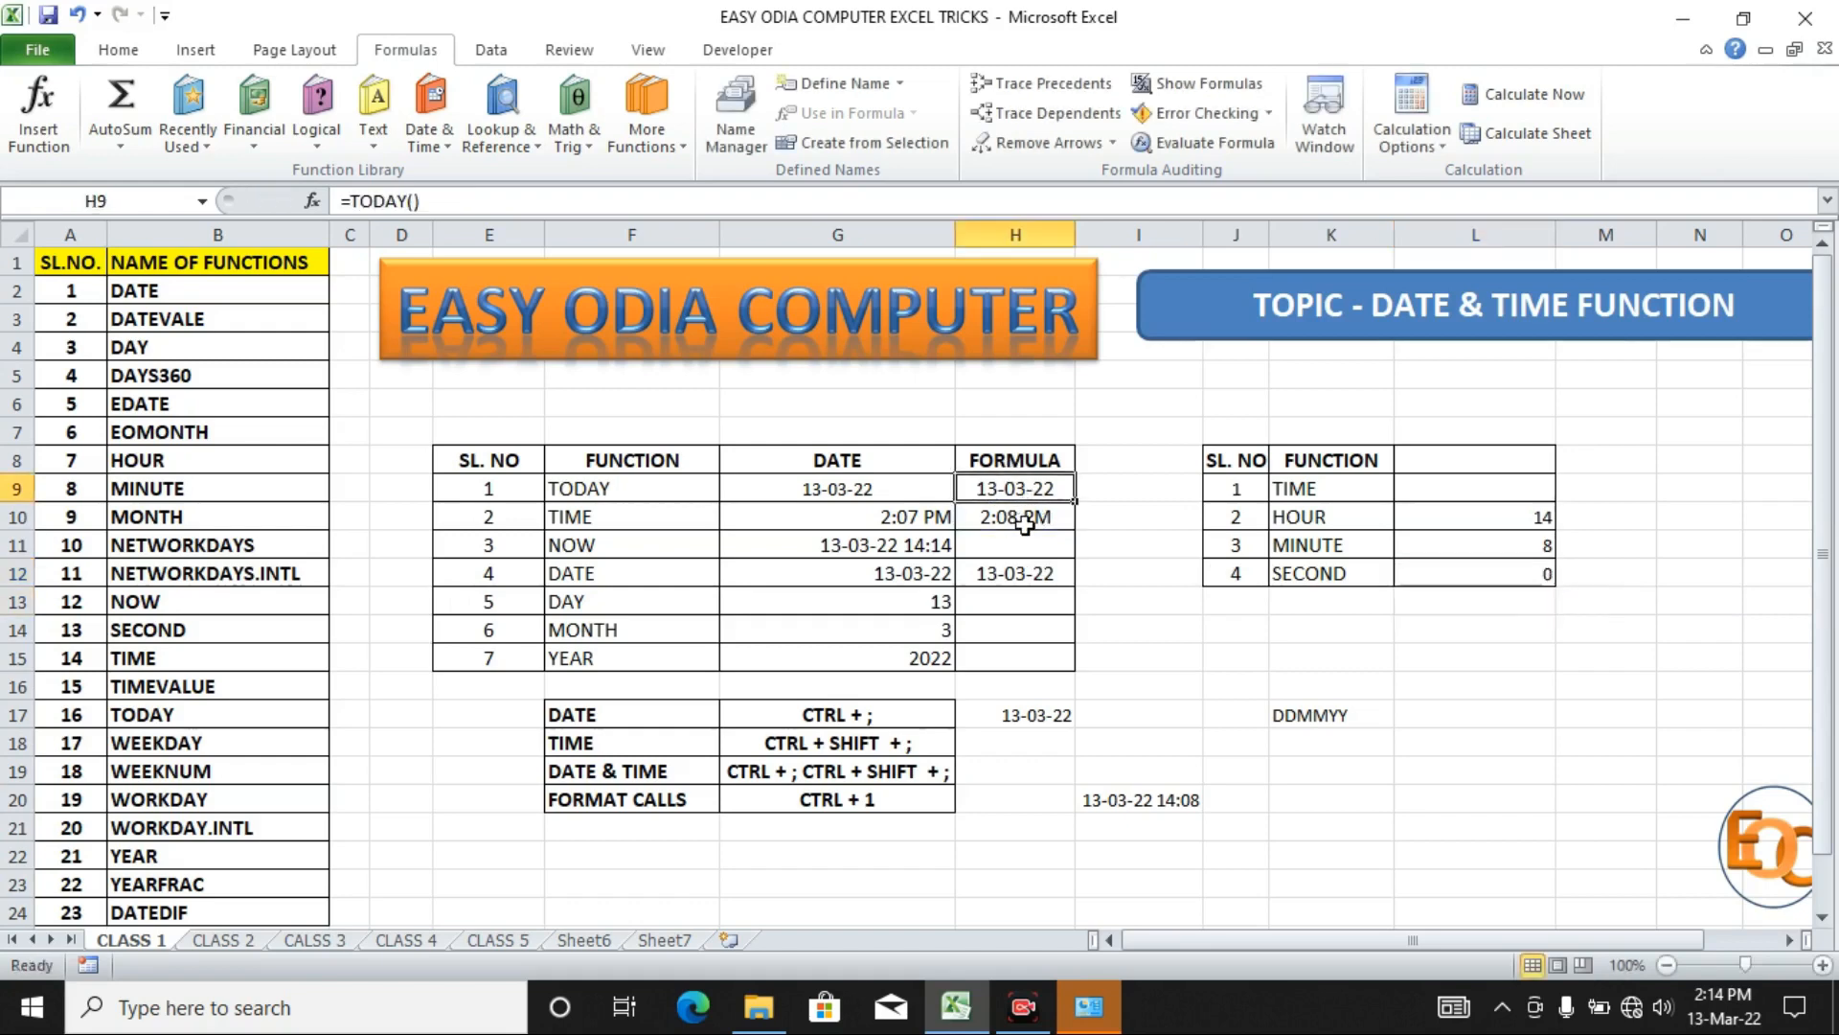
{"action": "left_click", "coordinate": [1025, 524]}
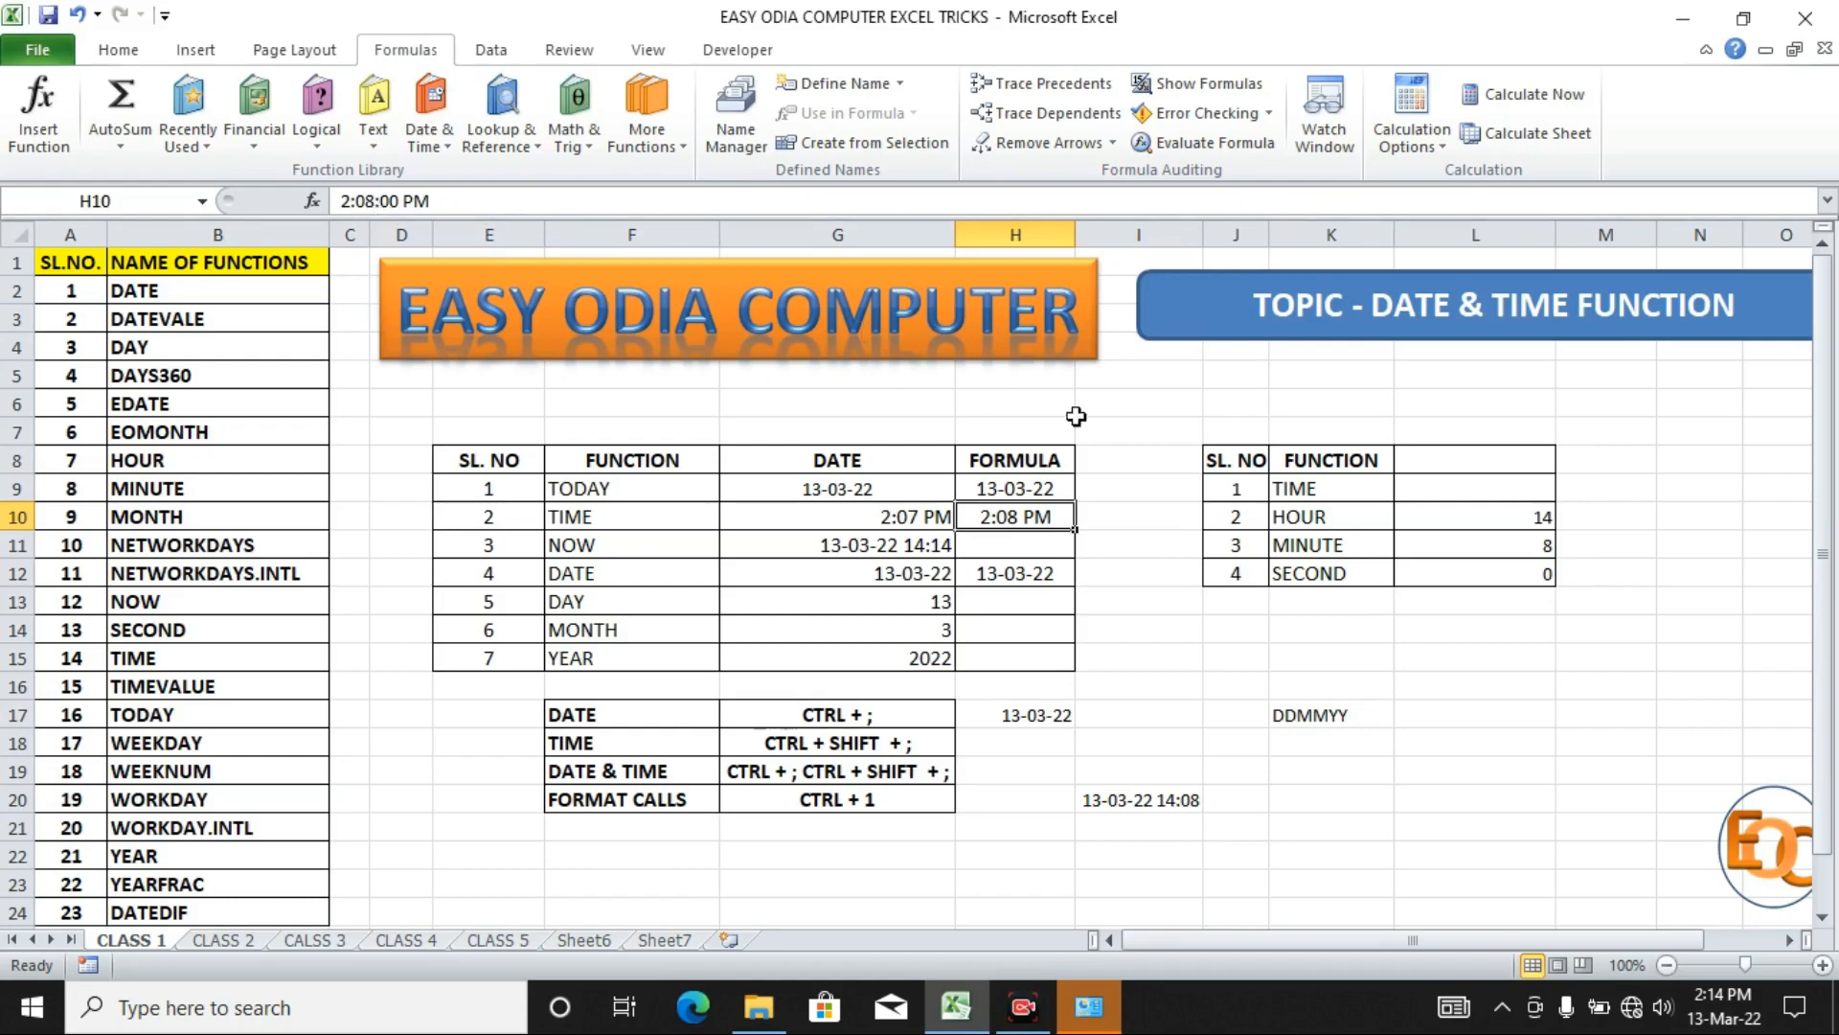
{"action": "left_click", "coordinate": [1466, 481]}
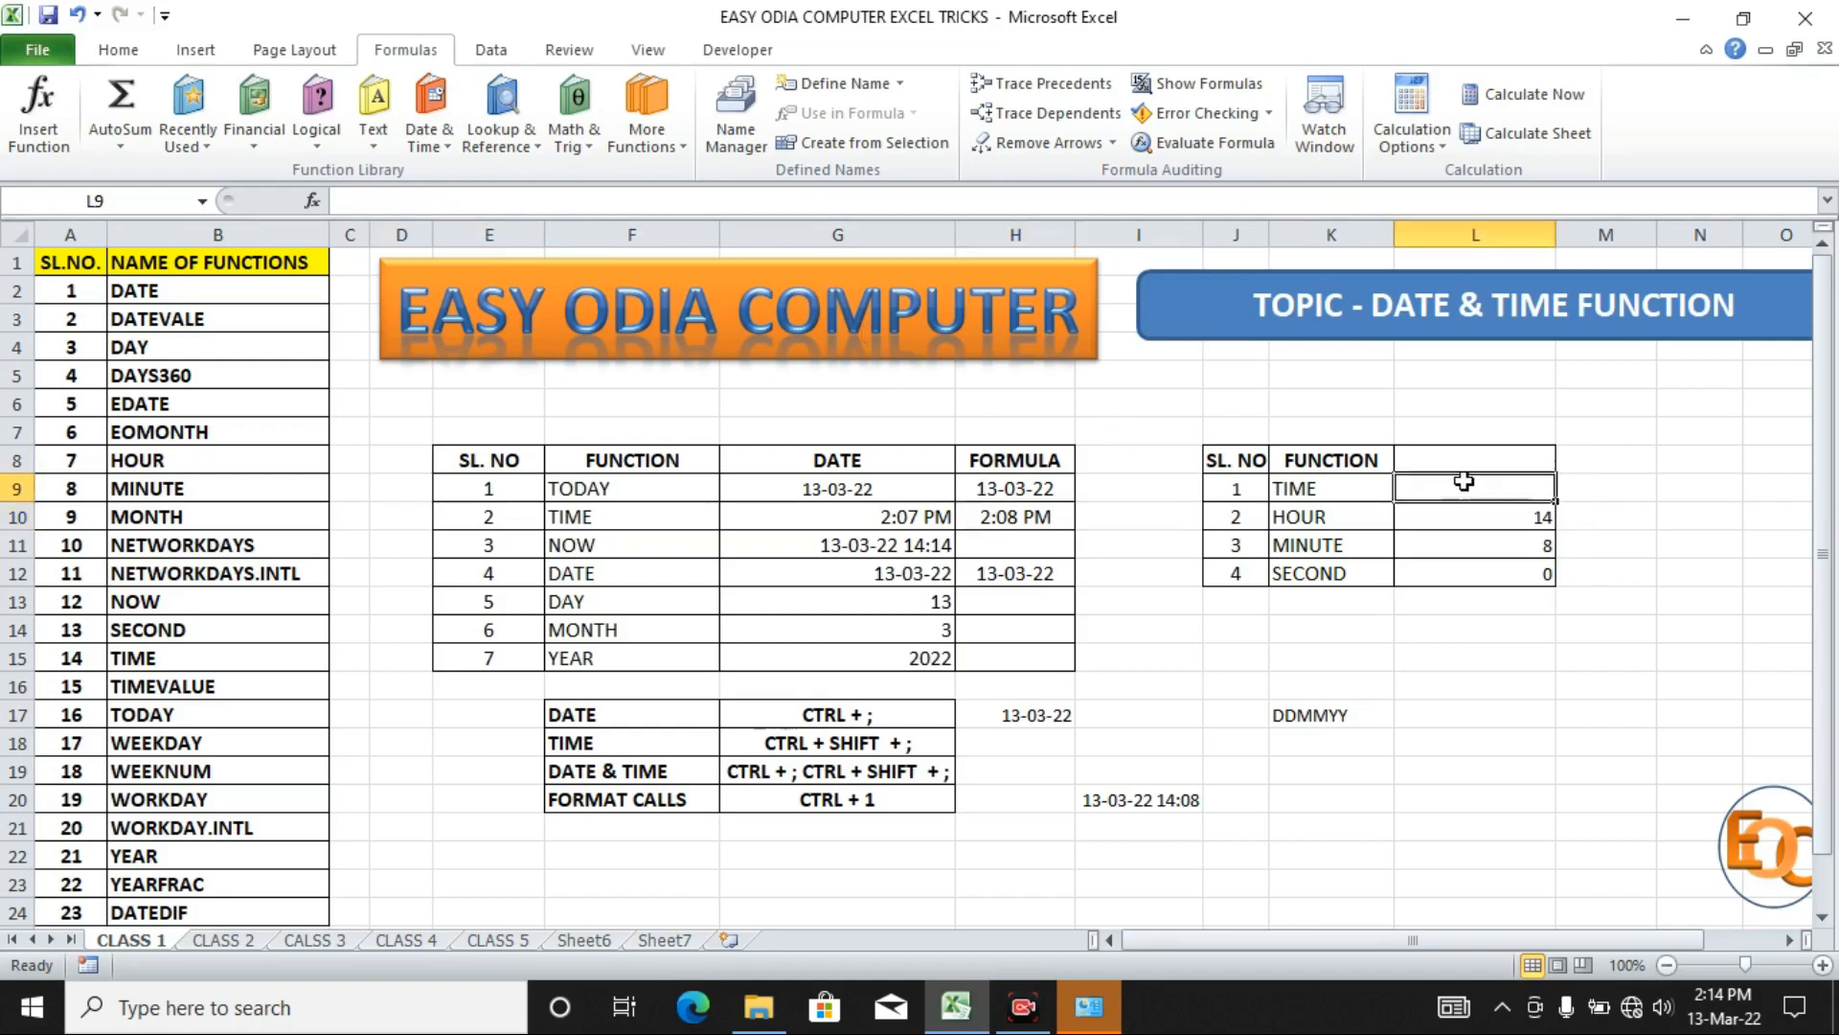
{"action": "type", "text": "=T"}
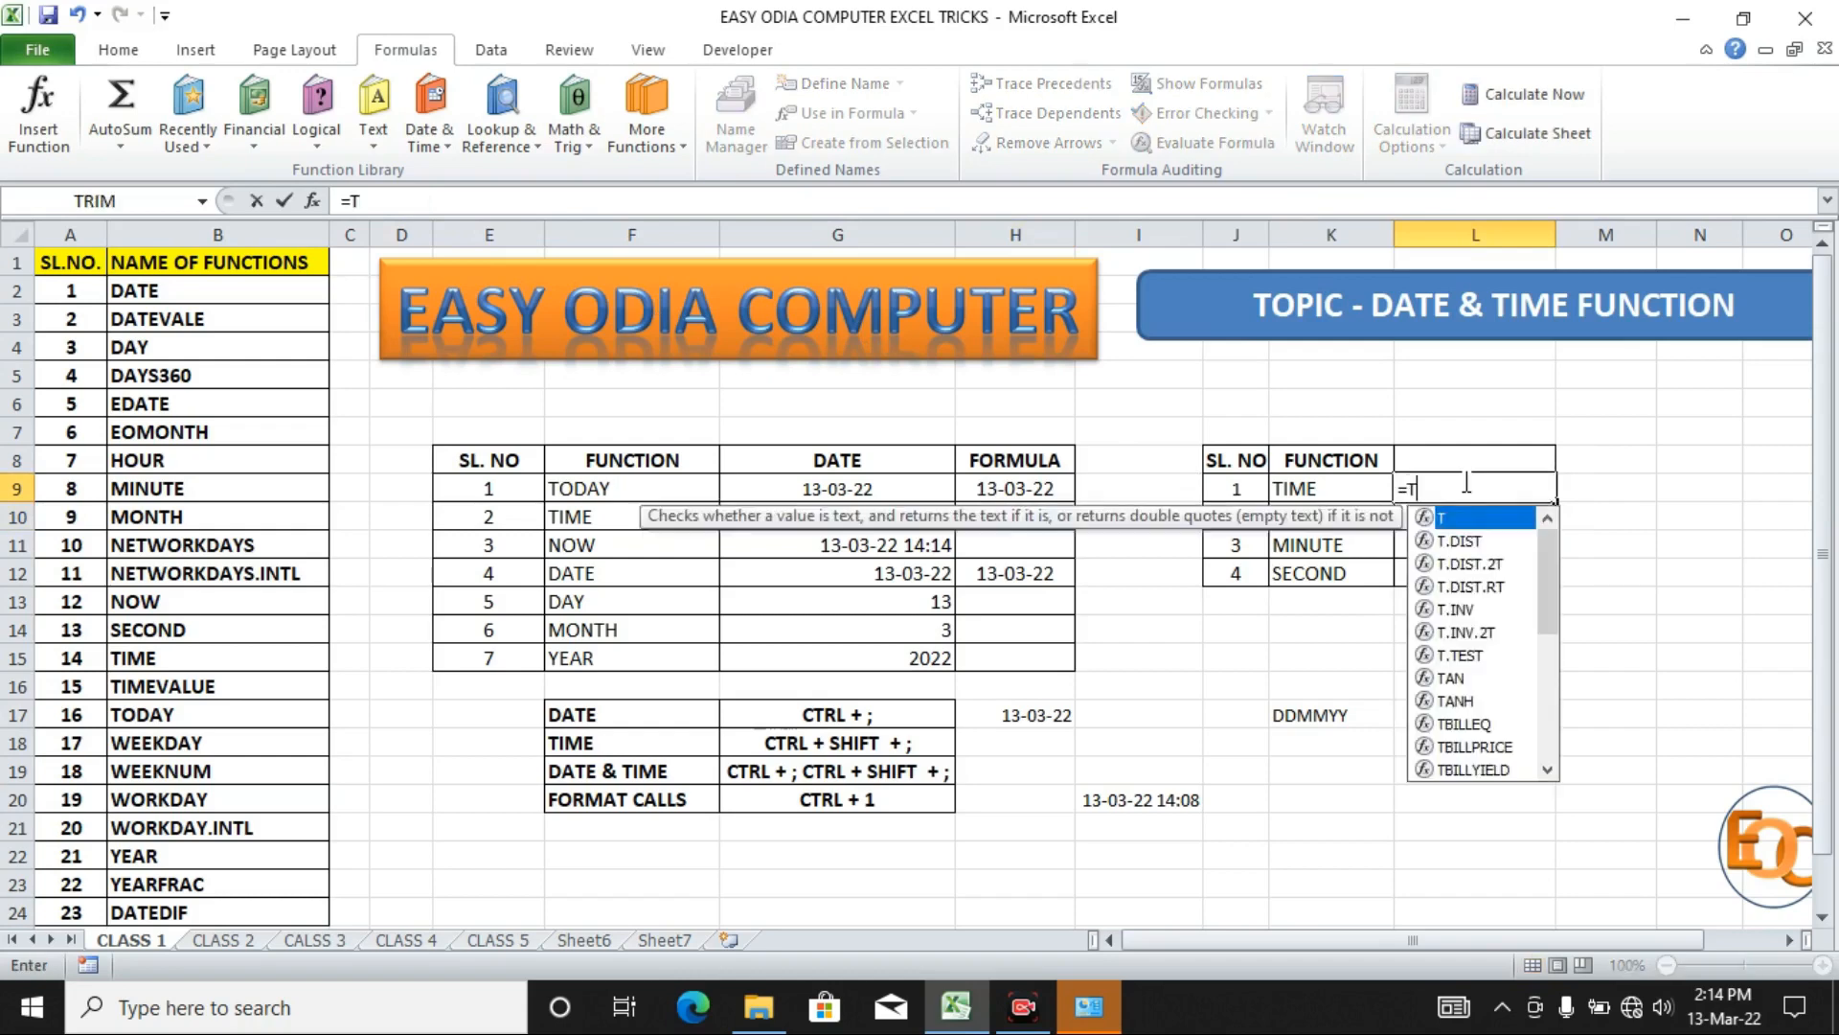
{"action": "type", "text": "I"}
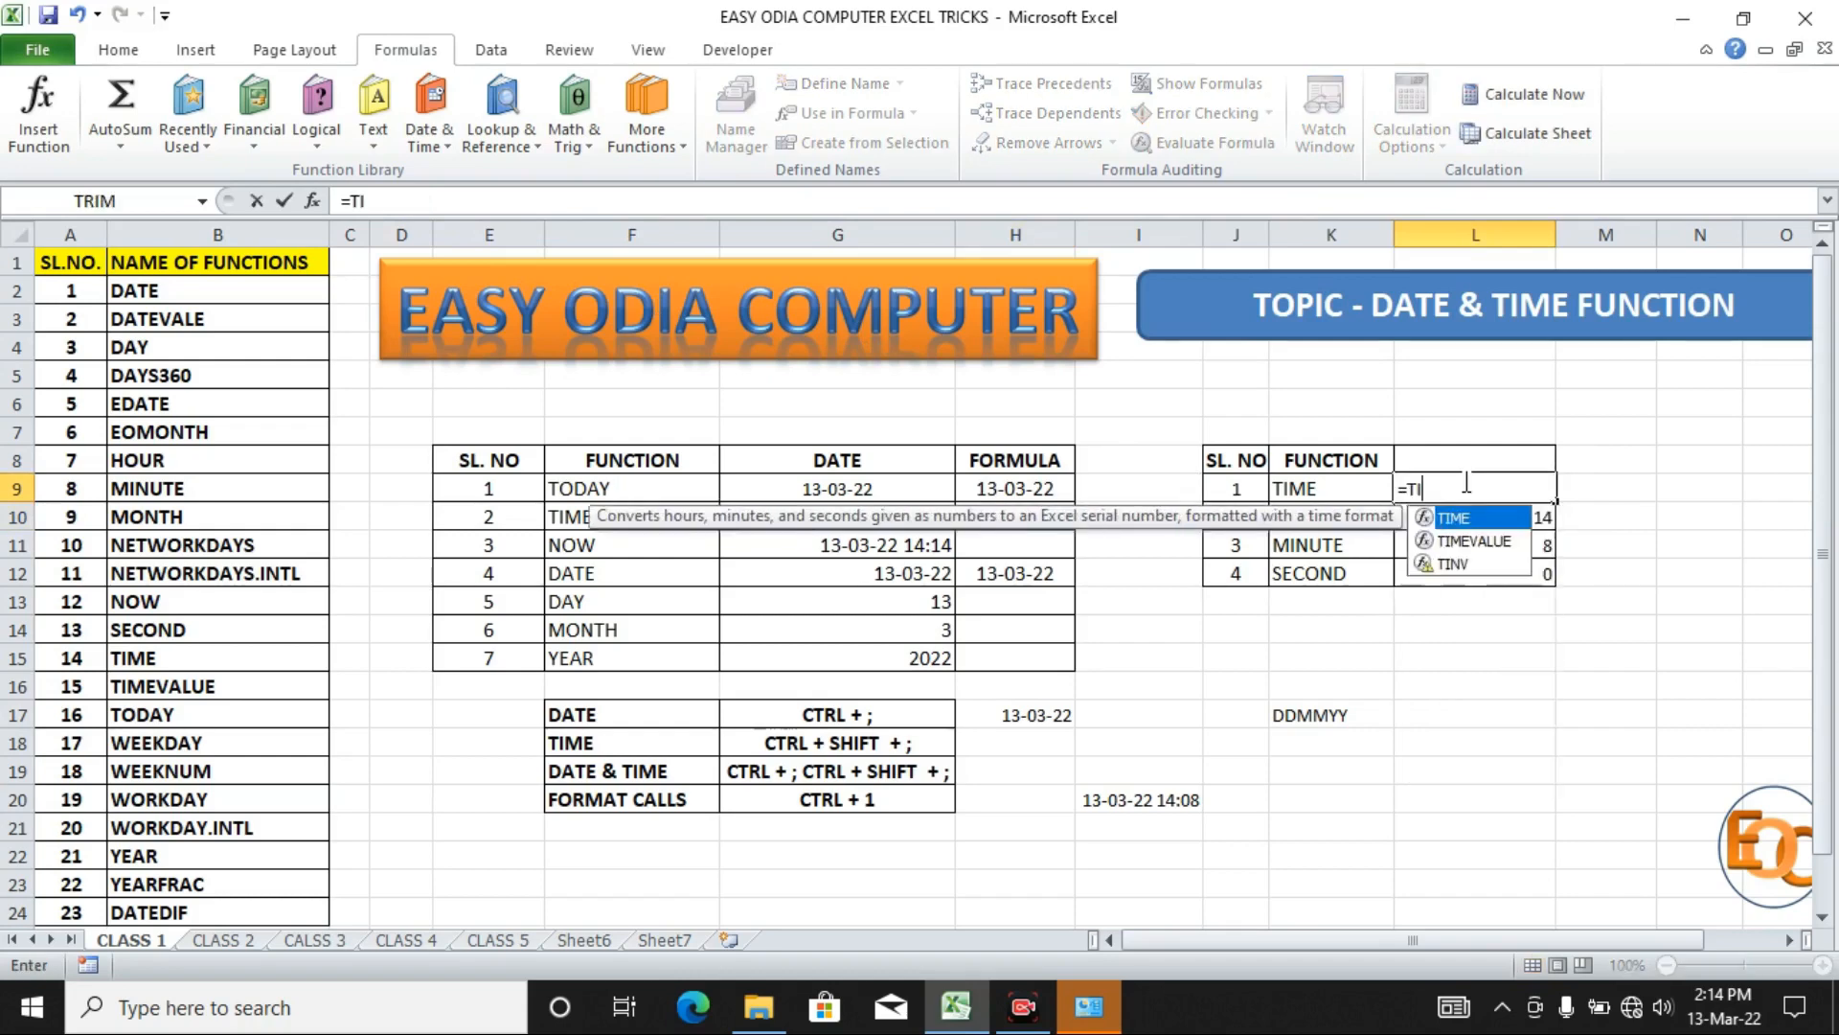
{"action": "type", "text": "ME("}
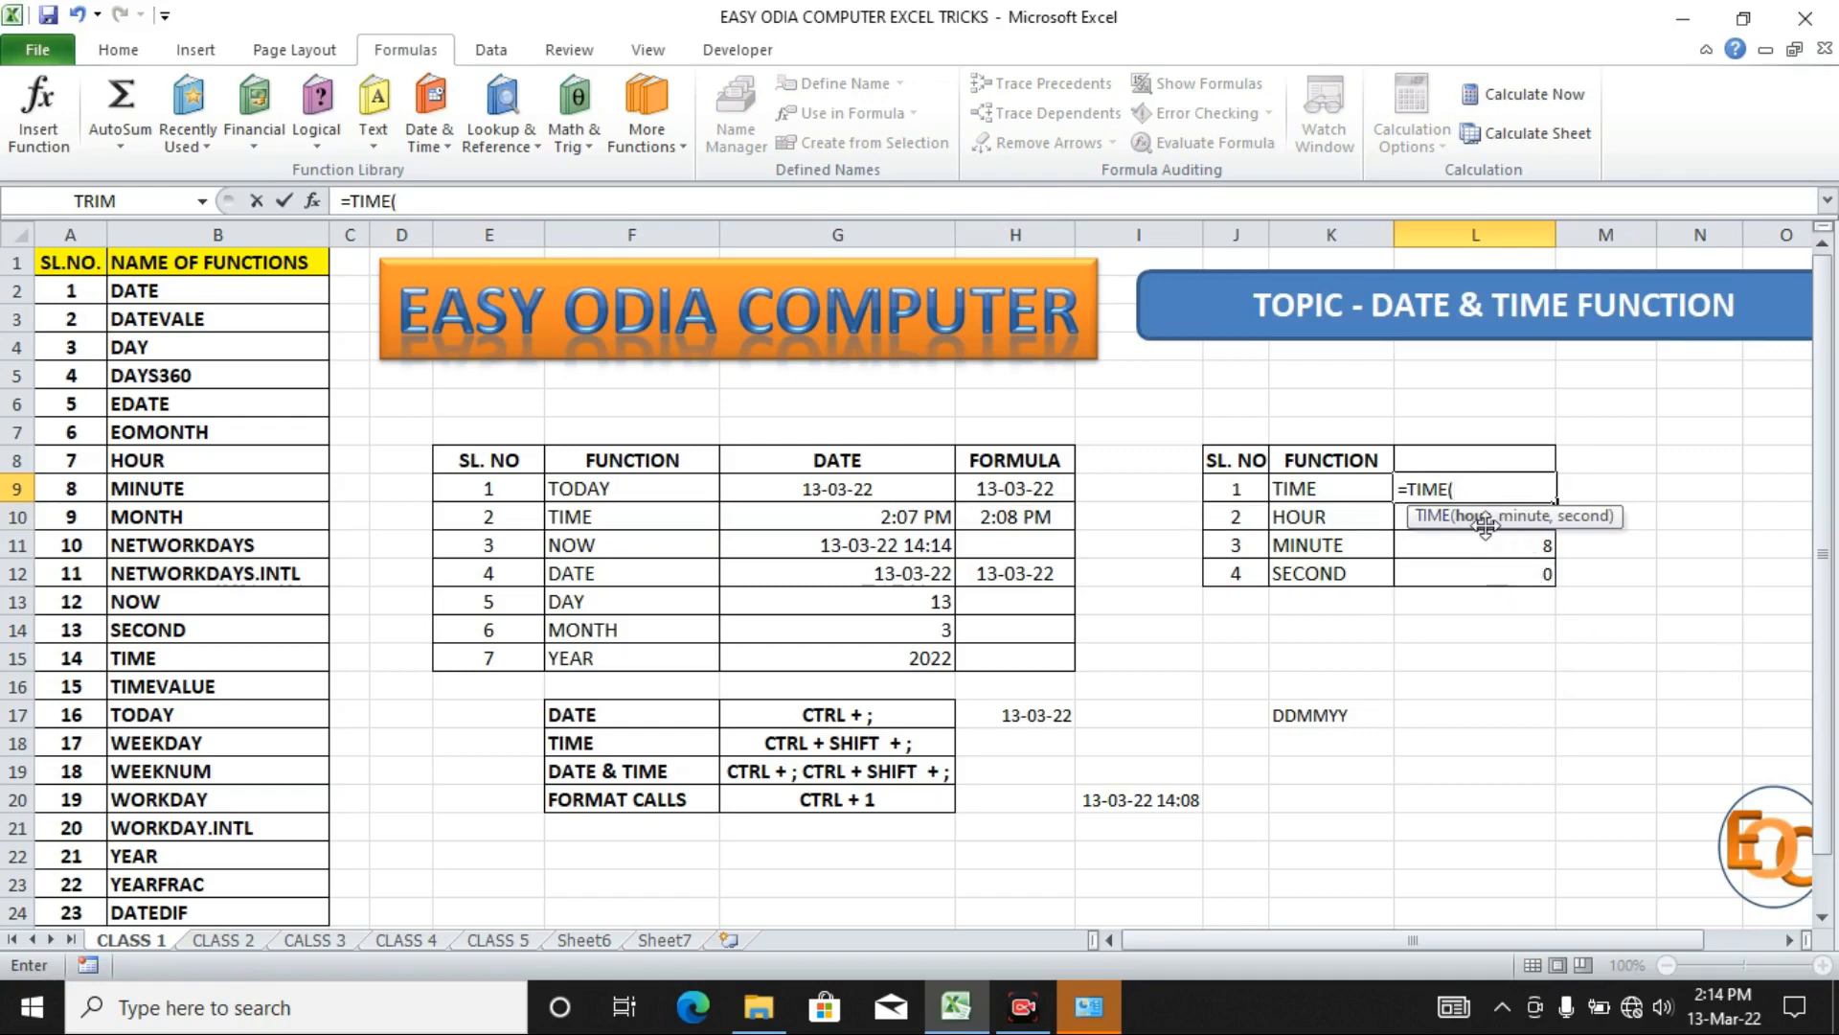
{"action": "left_click", "coordinate": [1408, 528]}
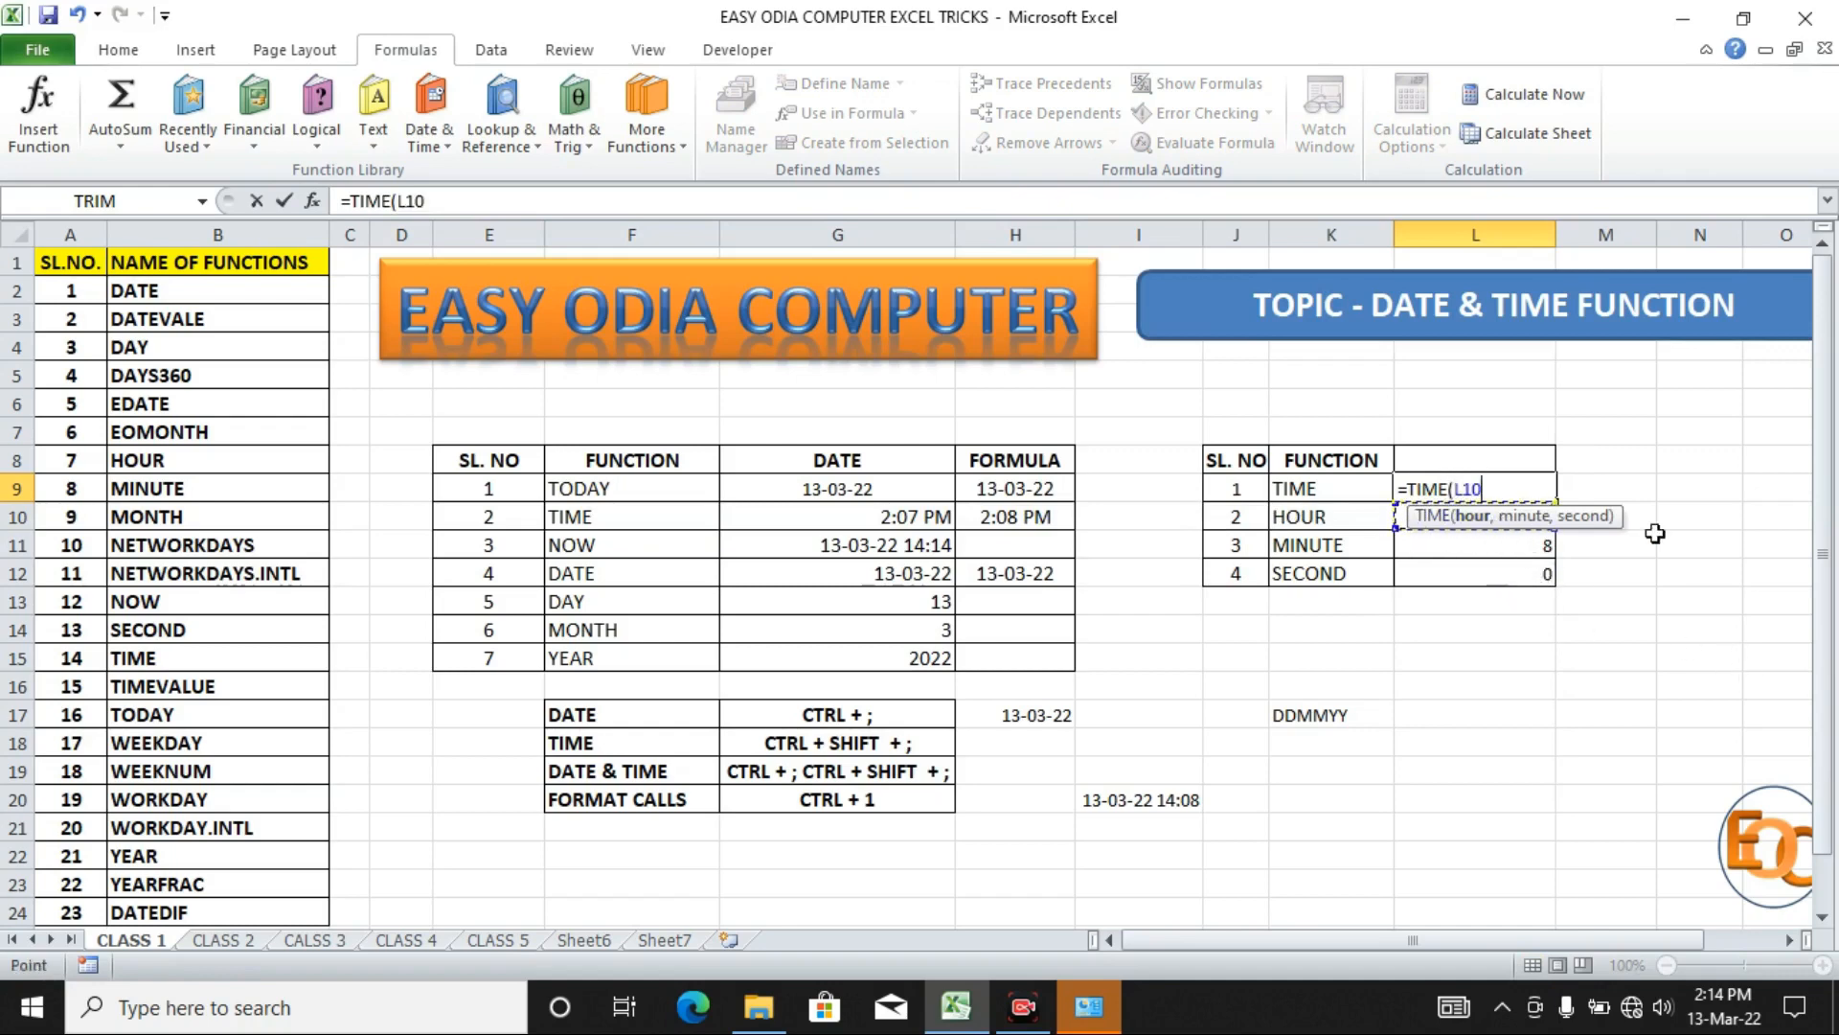
{"action": "type", "text": ","}
{"action": "left_click", "coordinate": [1519, 556]}
{"action": "type", "text": ","}
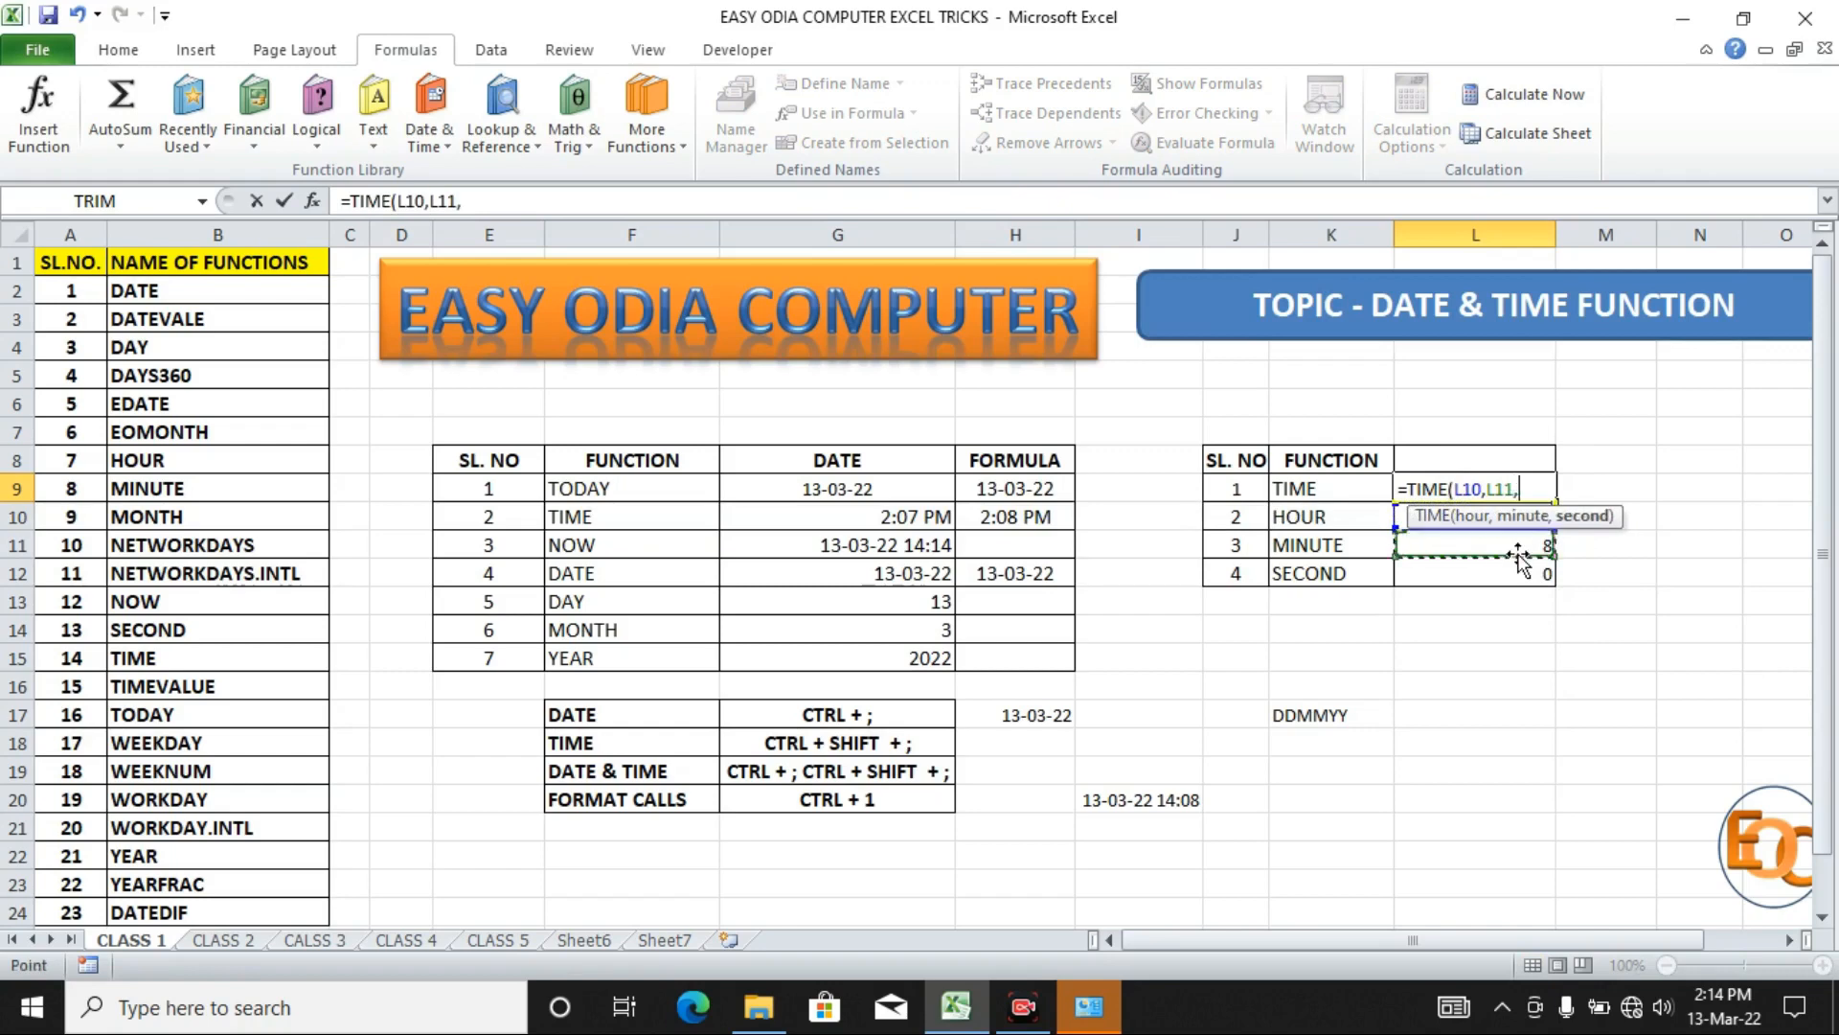
{"action": "left_click", "coordinate": [1522, 578]}
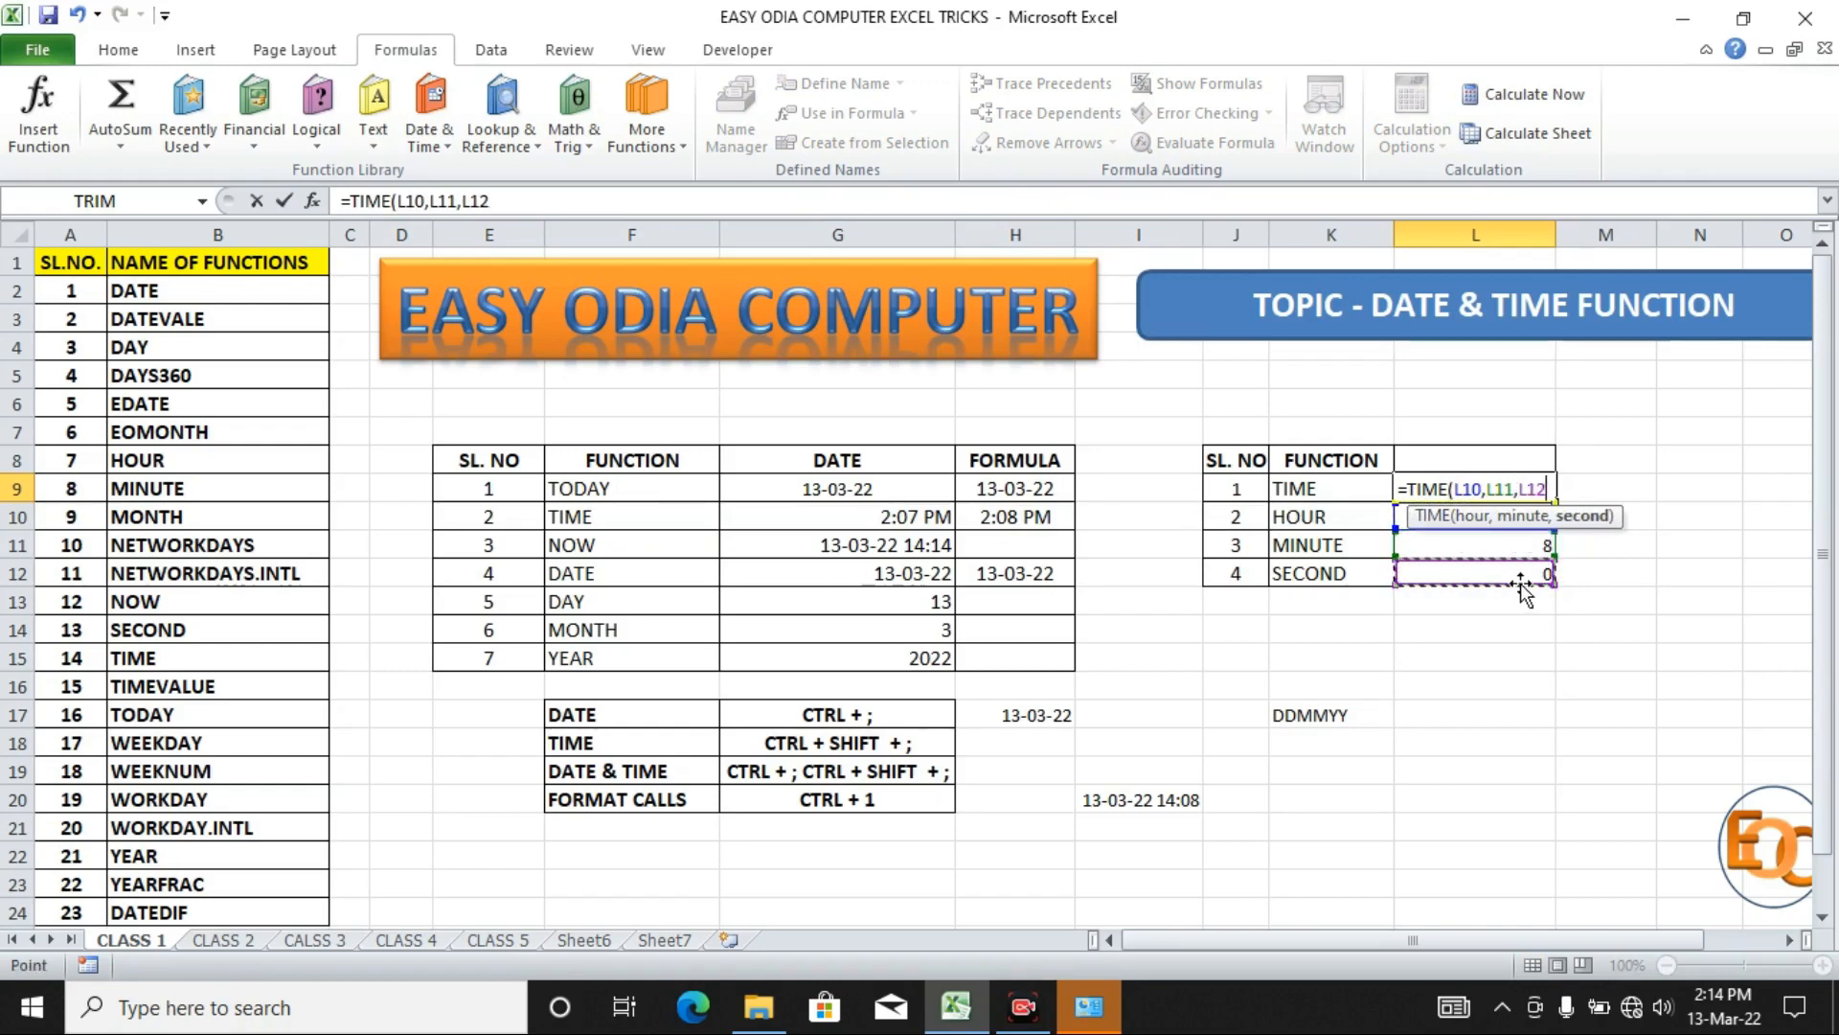
{"action": "type", "text": ")"}
{"action": "key", "text": "Return"}
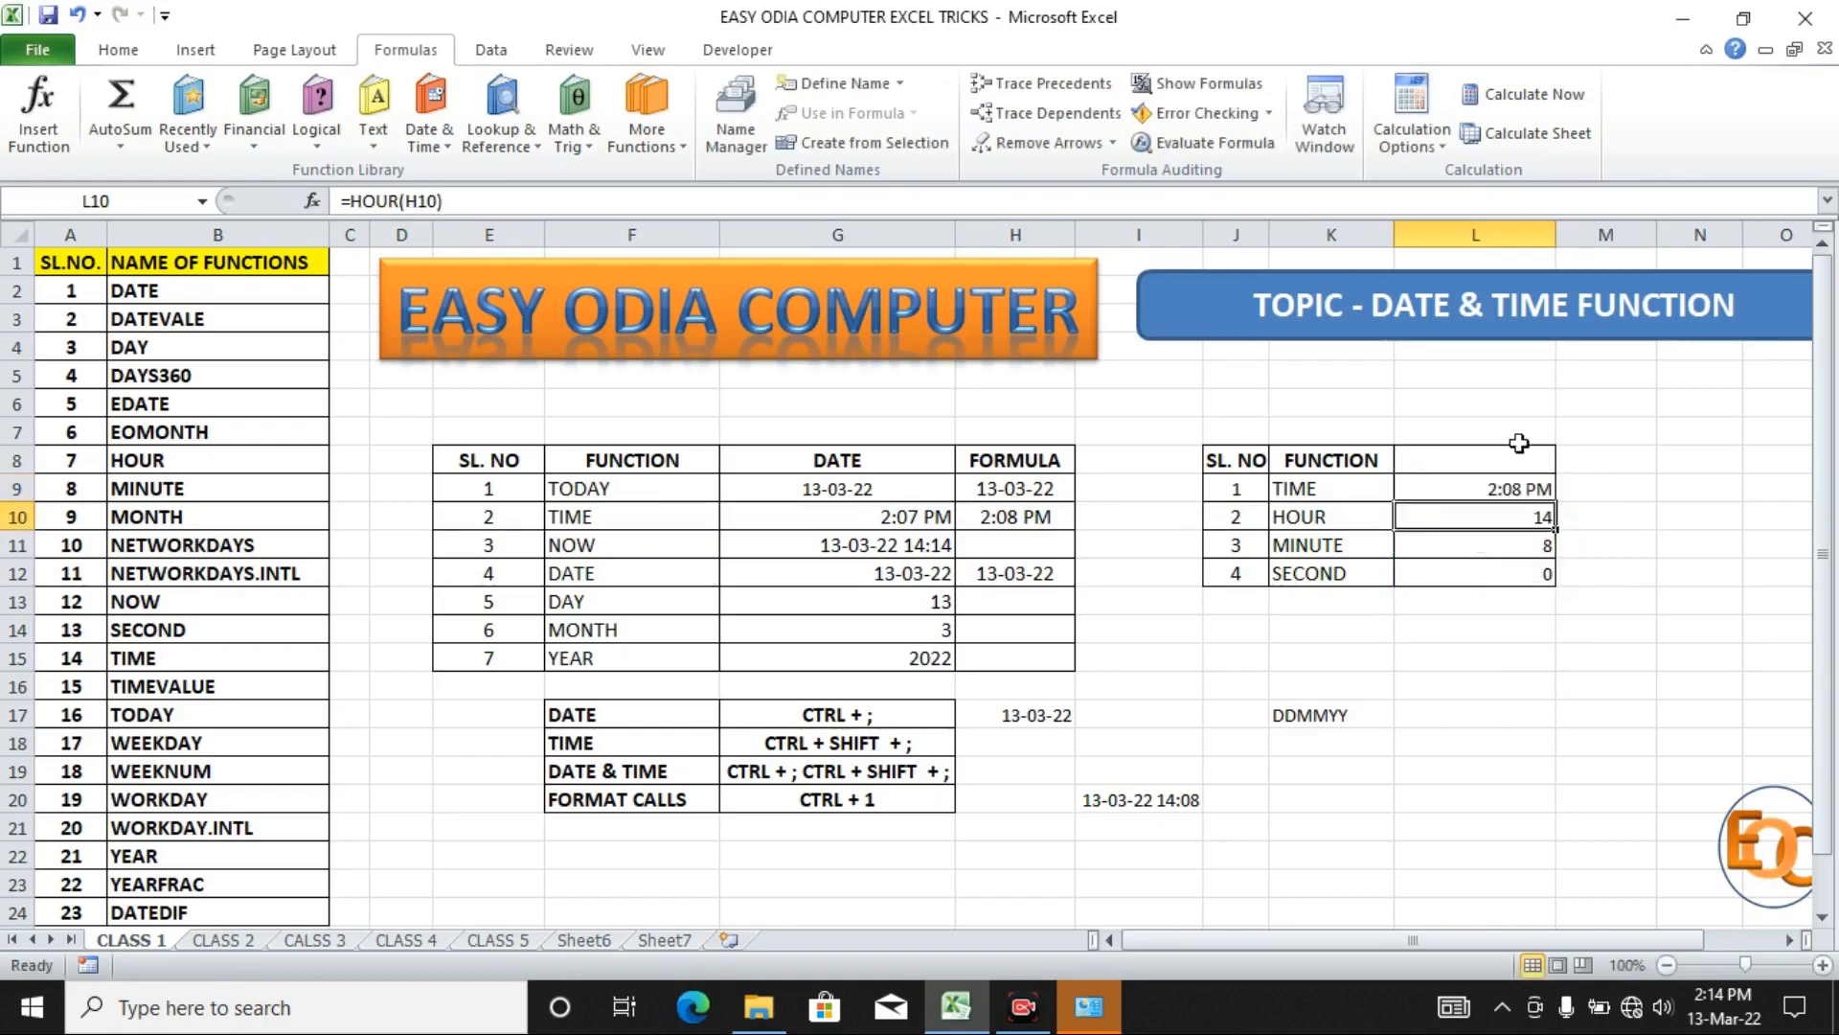